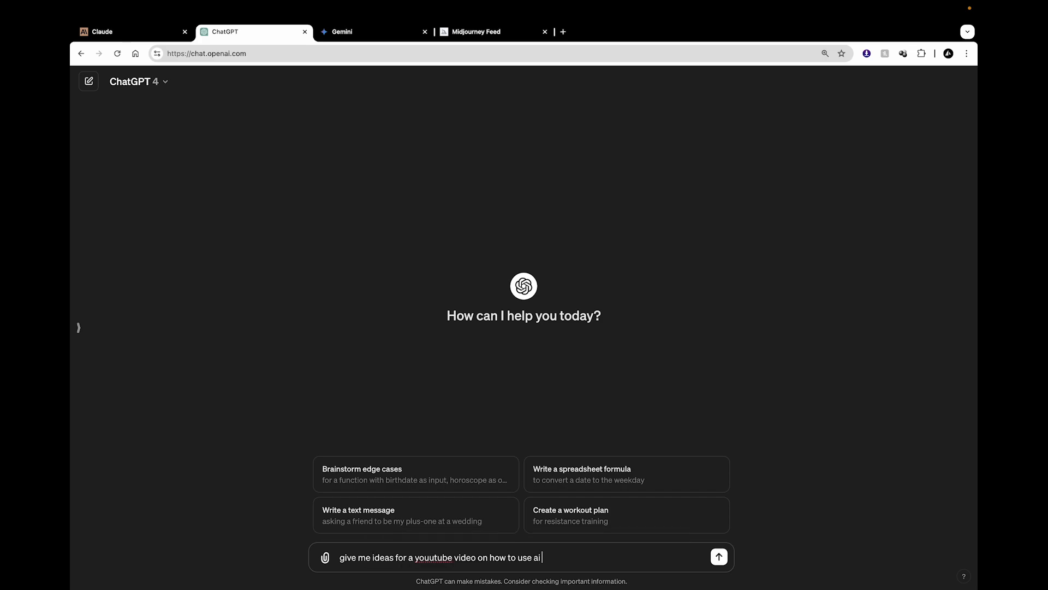
Step: Send ChatGPT the prompt "give me ideas for a youutube video on how to use ai as a graphic designer" and select the sent prompt text
text(graphic designer)
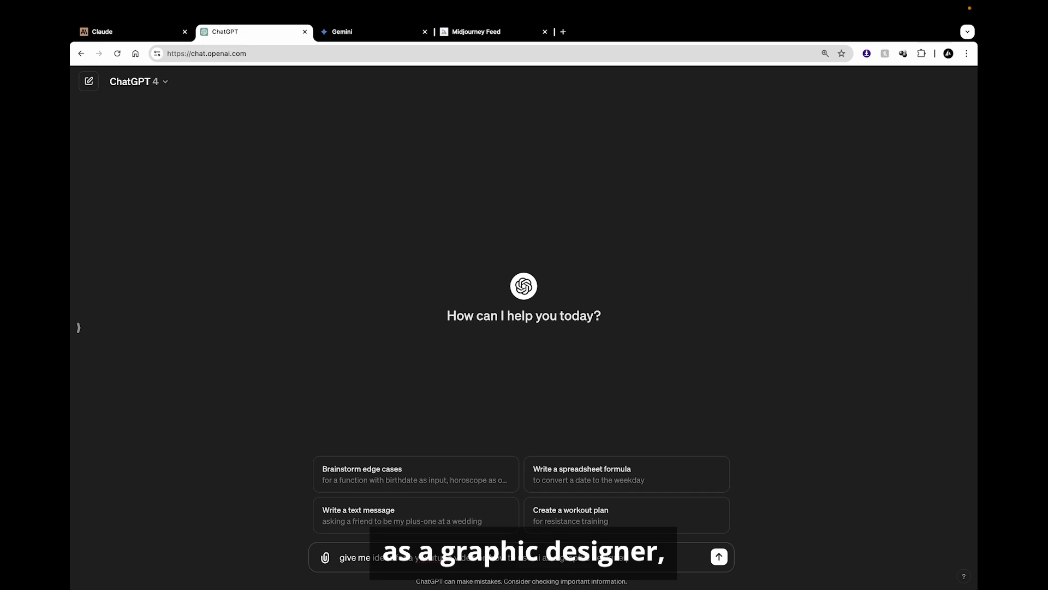
key(Return)
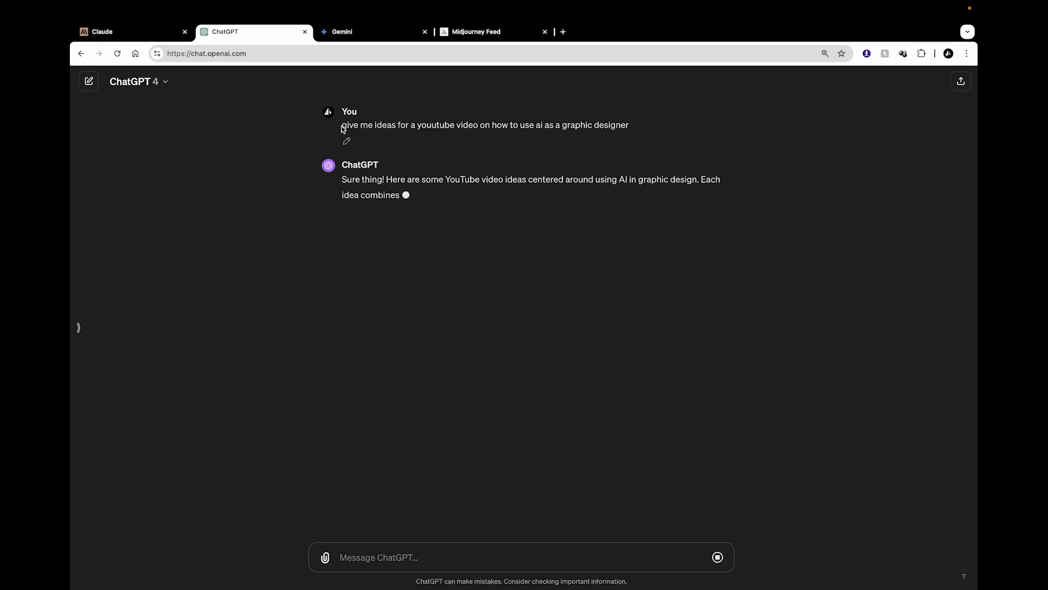
drag(342, 128, 642, 128)
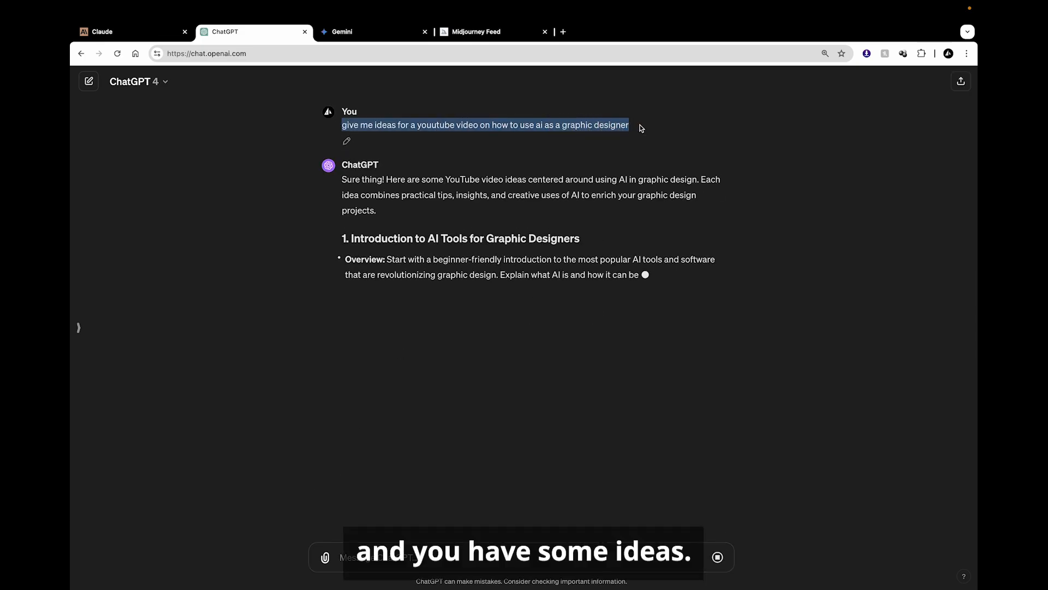
key(ctrl+Left)
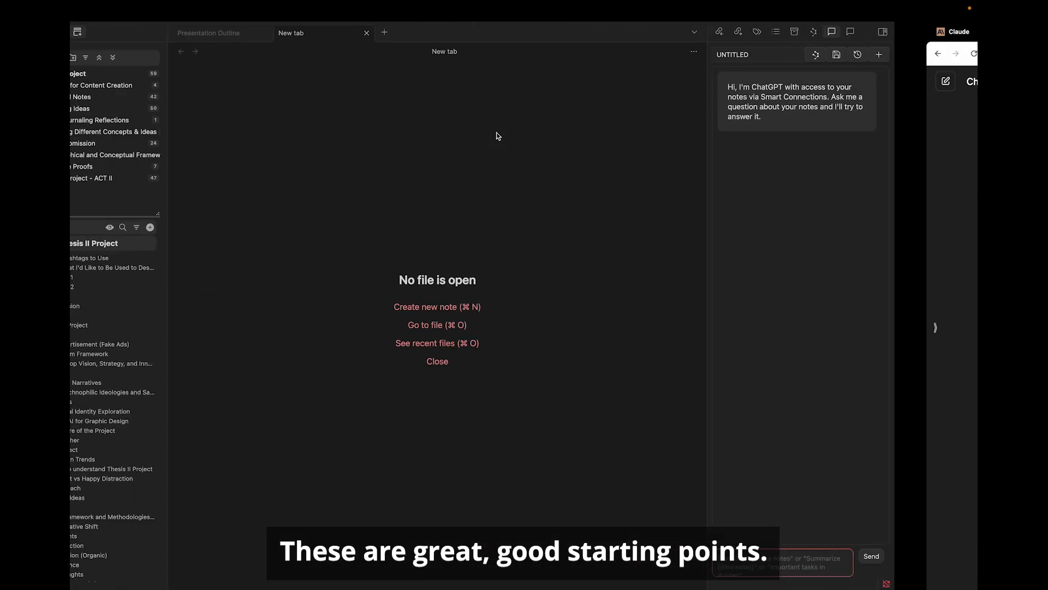
key(ctrl+Left)
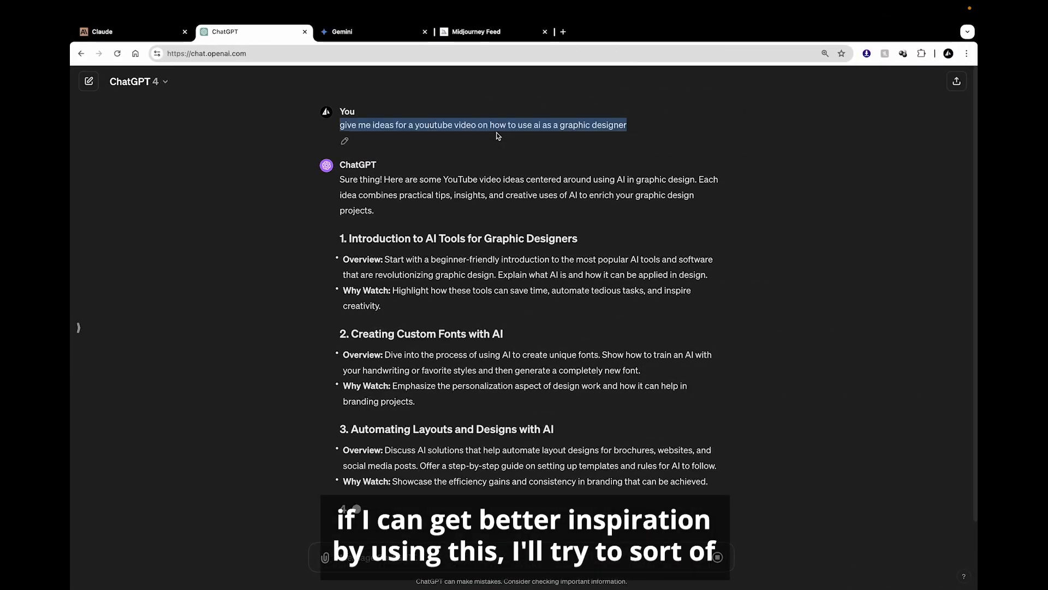
key(ctrl+Left)
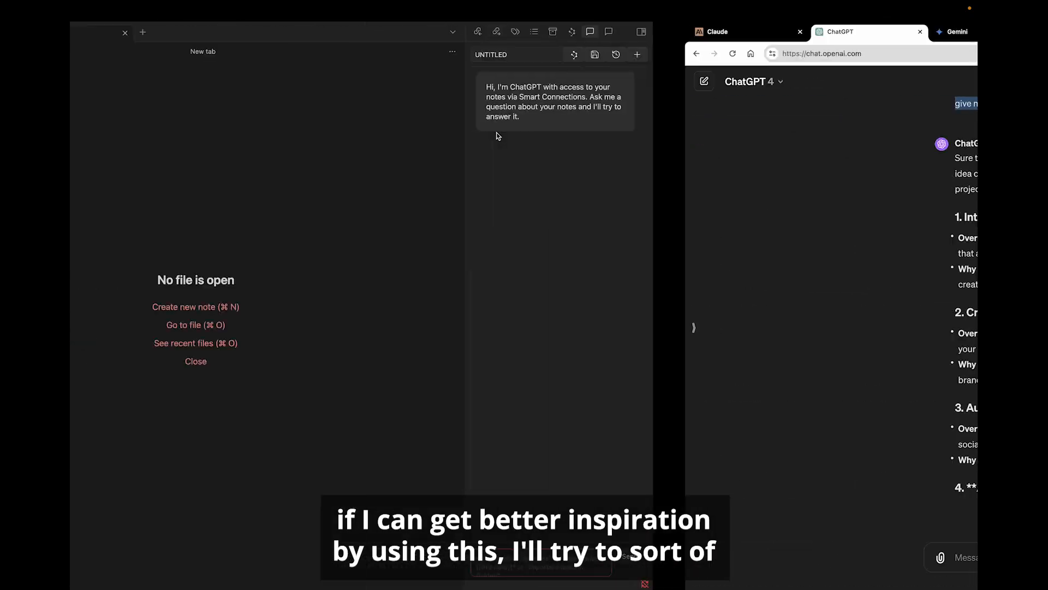
key(ctrl+Left)
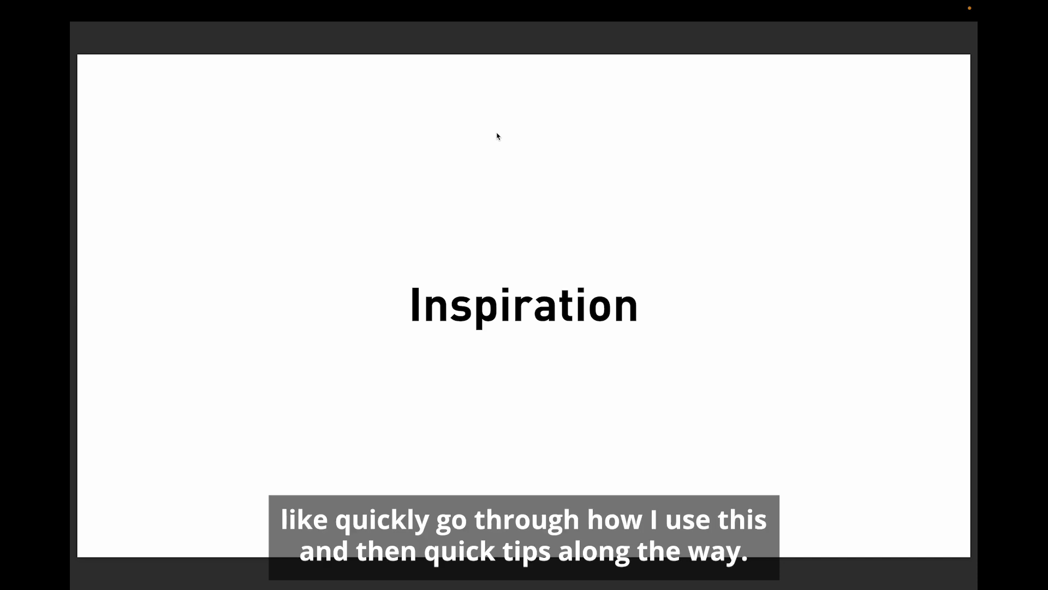
key(ctrl+Right)
key(ctrl+Right)
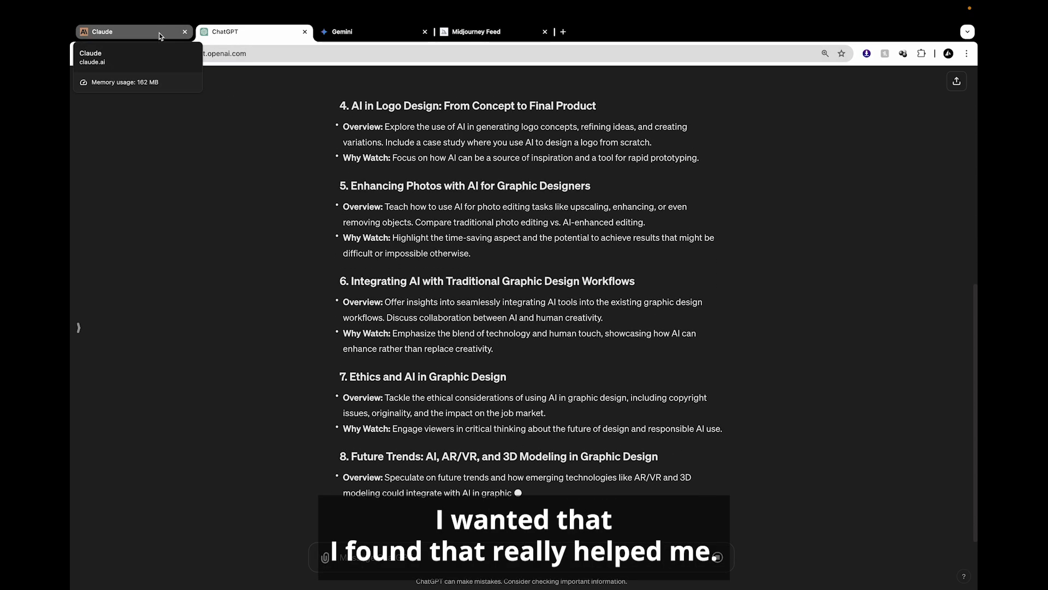
Step: Switch to Claude and send it the prompt "give me ideas for a youutube video on how to use ai as a graphic designer"
click(159, 33)
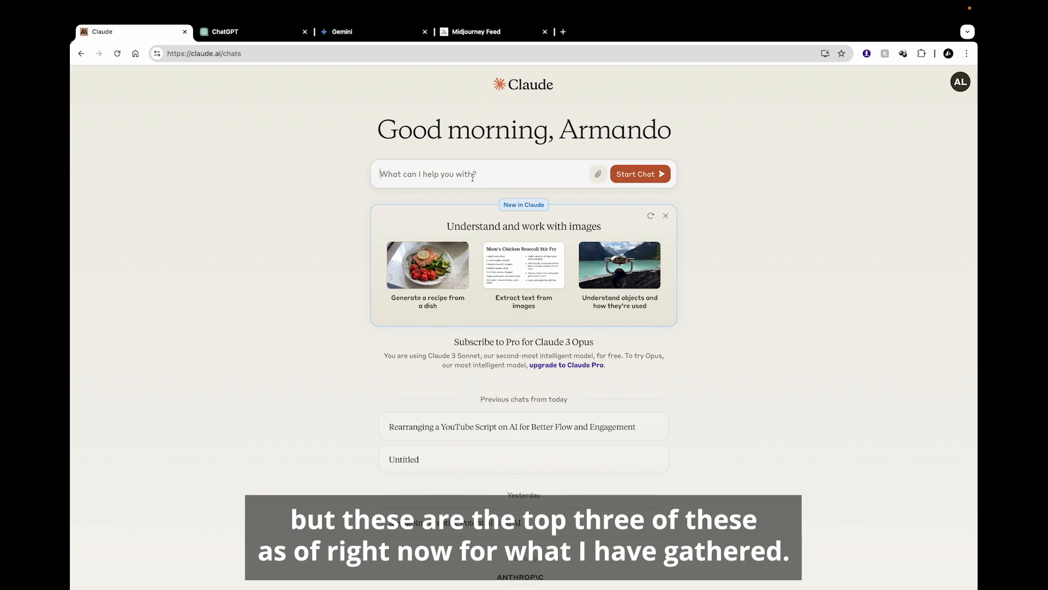
text(give me ideas for a youutube video on how to use ai as a graphic designer)
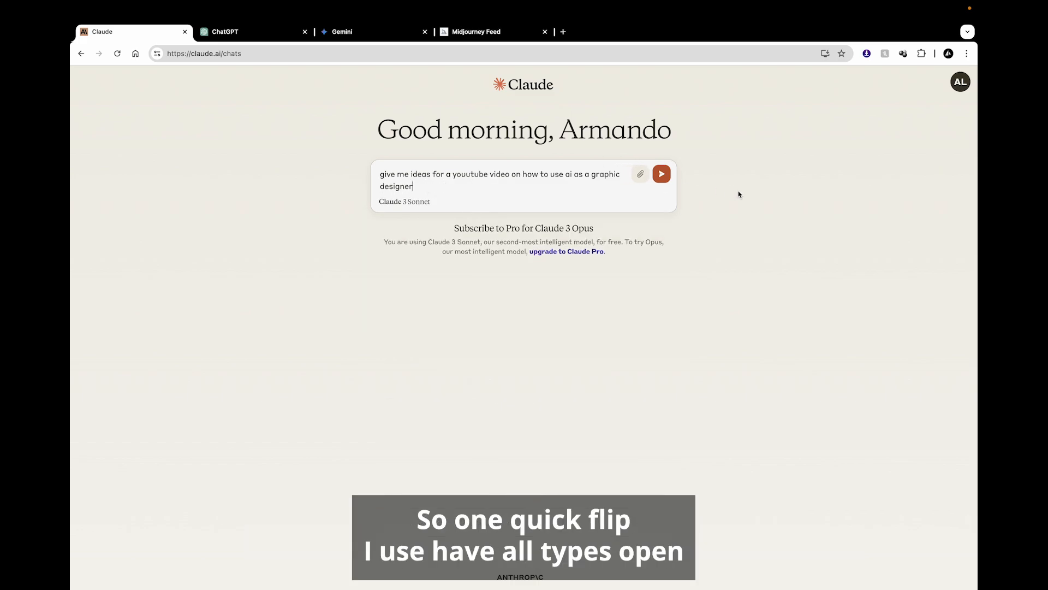
click(662, 175)
Step: Switch to Gemini and send it the same prompt asking for YouTube video ideas on using AI as a graphic designer
click(285, 38)
click(336, 34)
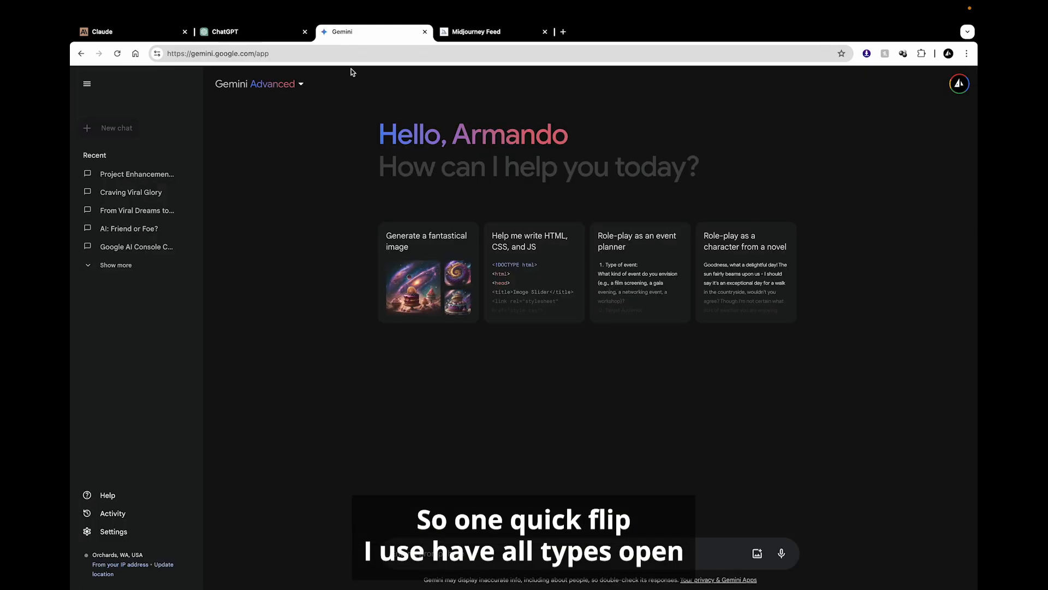
key(Return)
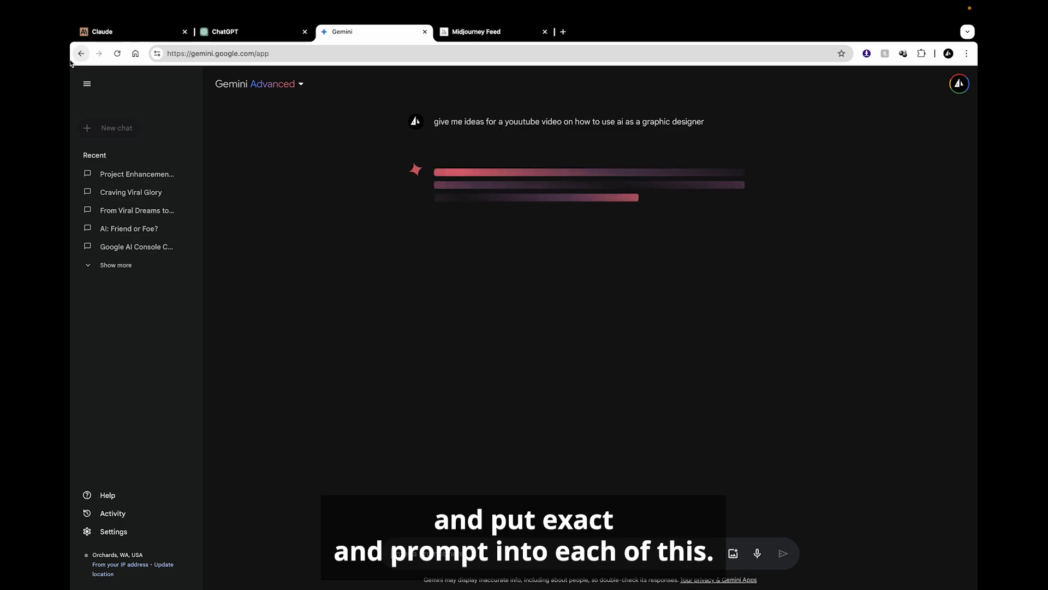
Step: Compare the video ideas given by ChatGPT, Gemini and Claude for the same prompt
click(123, 36)
click(254, 34)
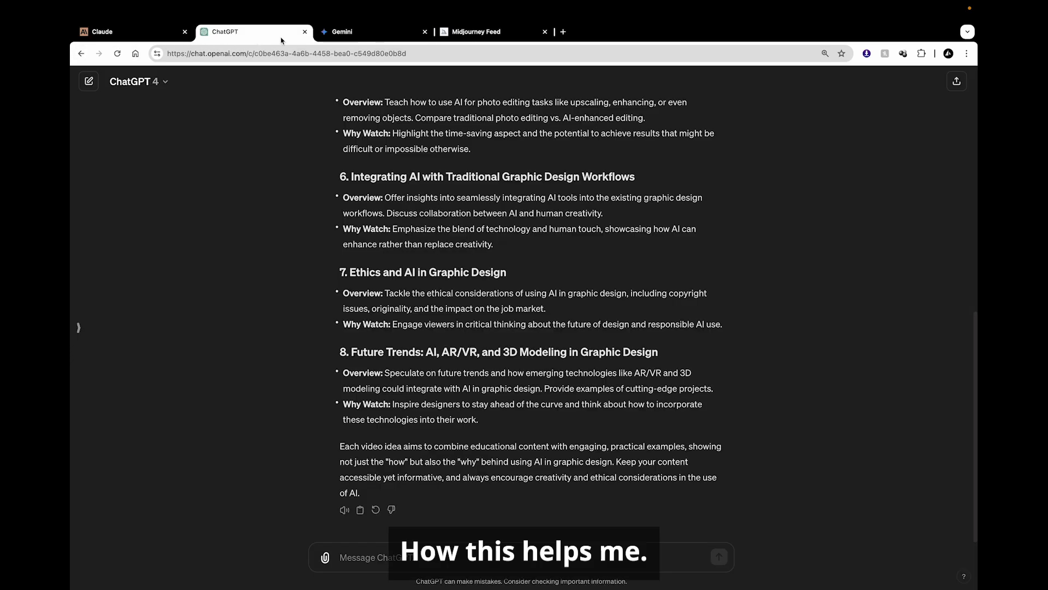
click(336, 34)
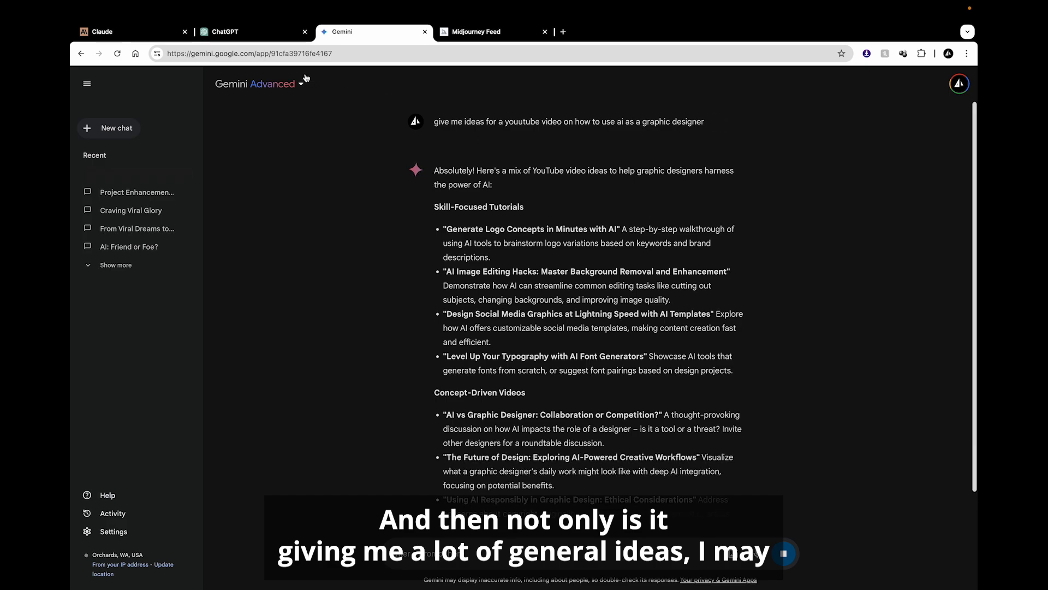
click(236, 31)
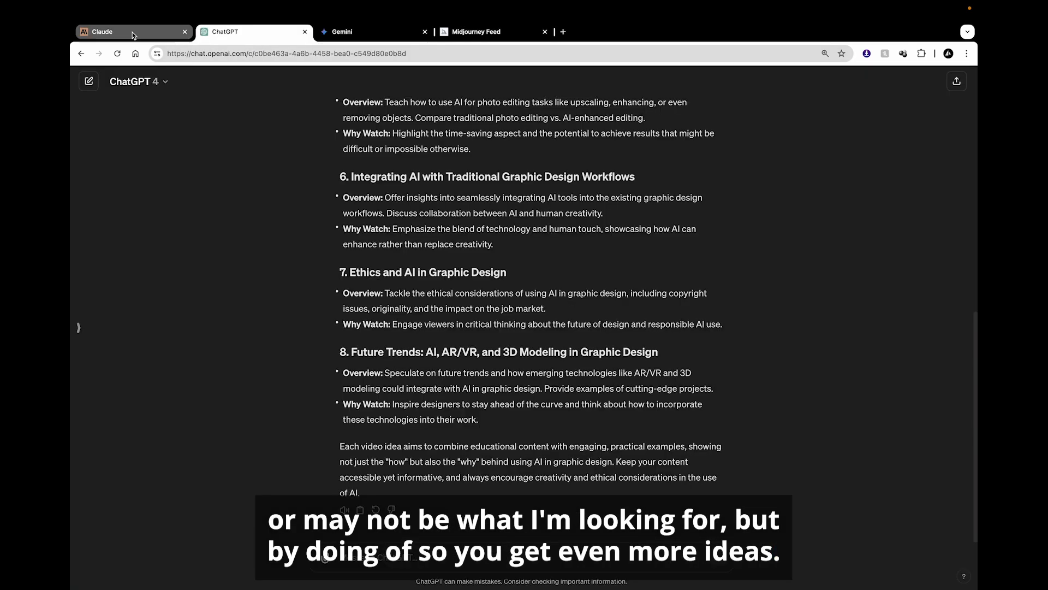
click(133, 33)
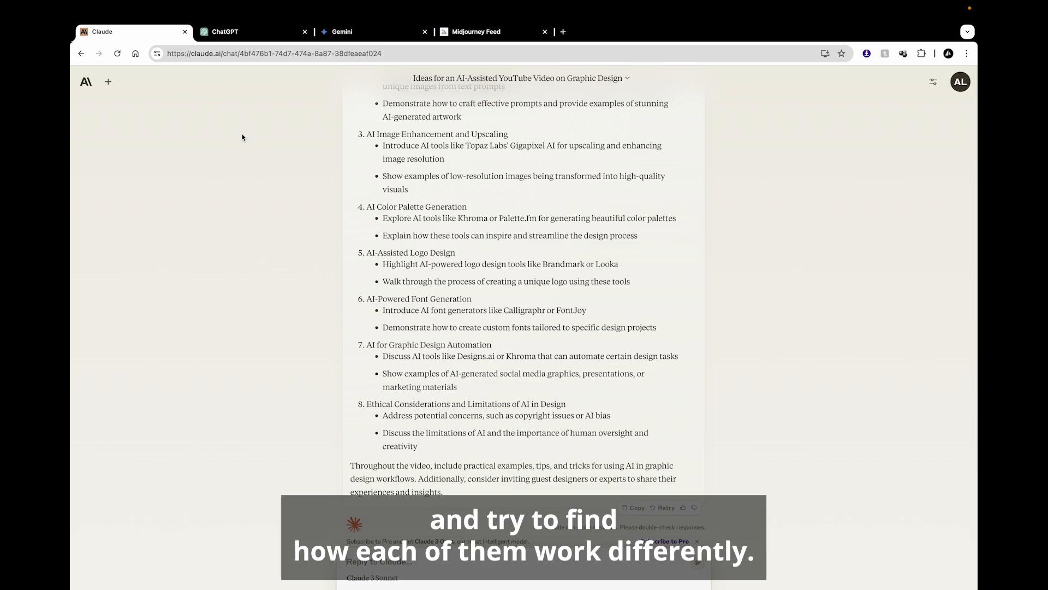
Step: Switch to ChatGPT, review its list of video ideas and look at the available model versions
click(243, 36)
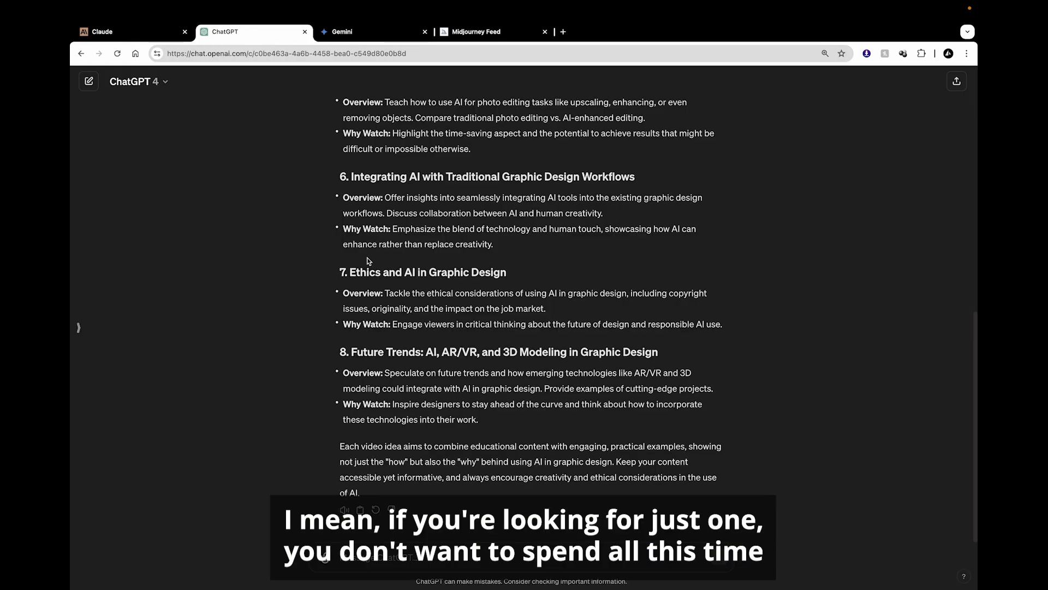
scroll(368, 261, up, 15)
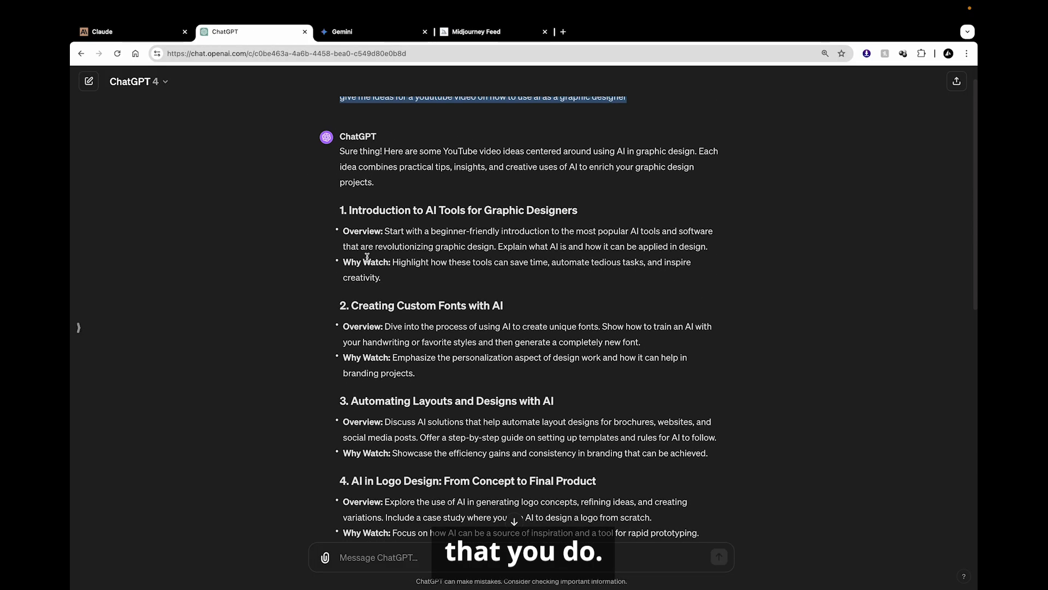
click(165, 83)
click(556, 254)
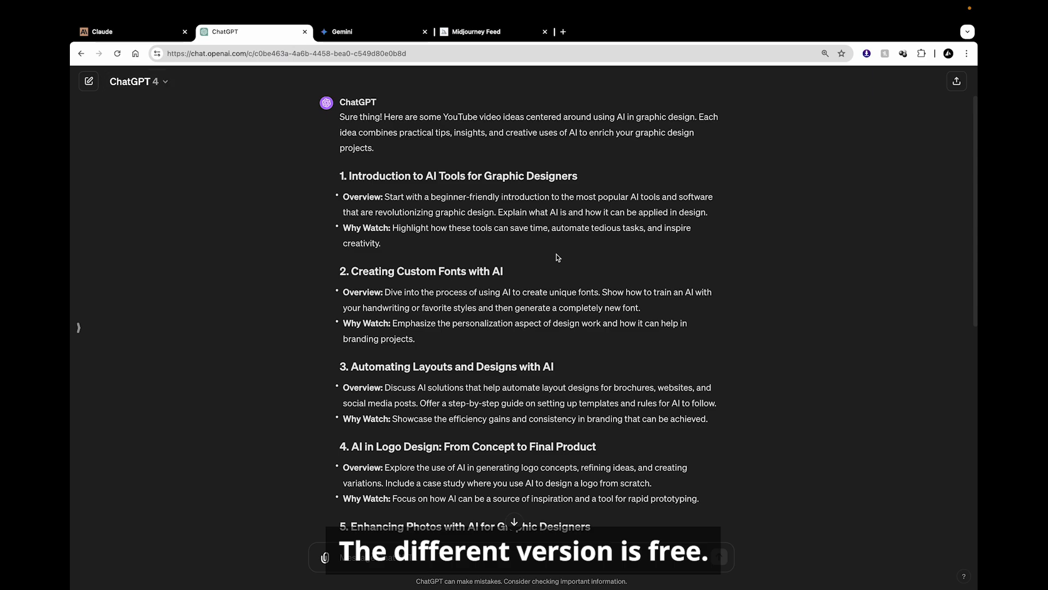
scroll(556, 254, down, 10)
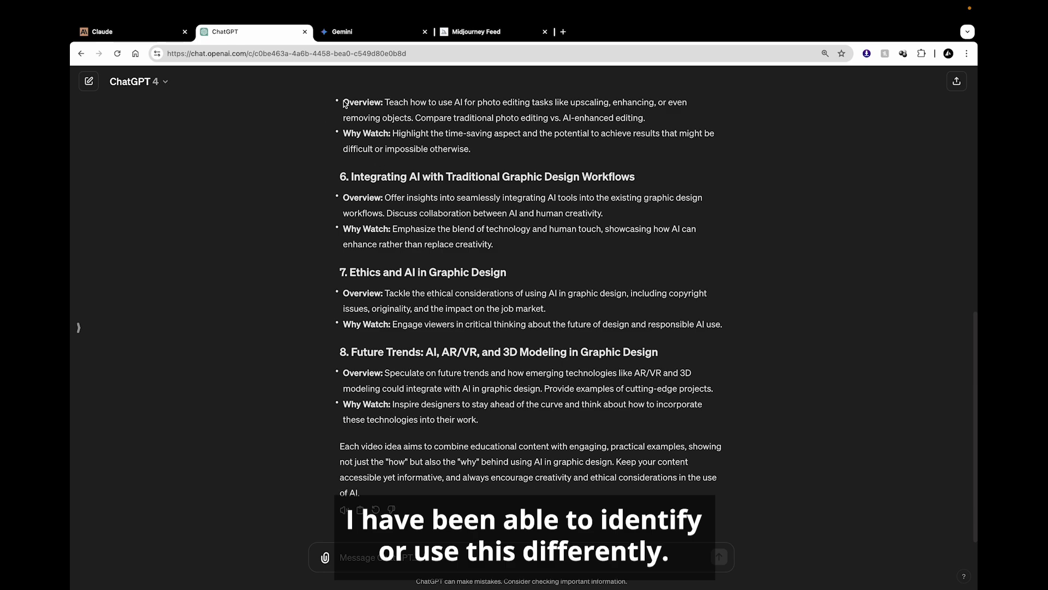
Step: Switch to Gemini and read through its whole reply, from the skill-focused tutorials to the closing tips
click(353, 36)
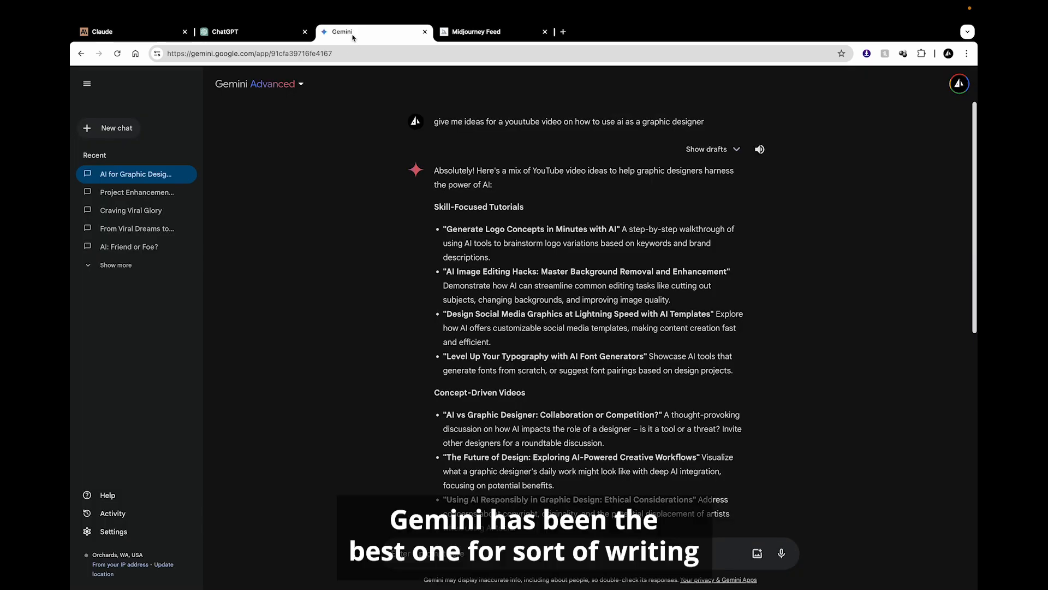
scroll(492, 327, down, 10)
scroll(546, 382, up, 10)
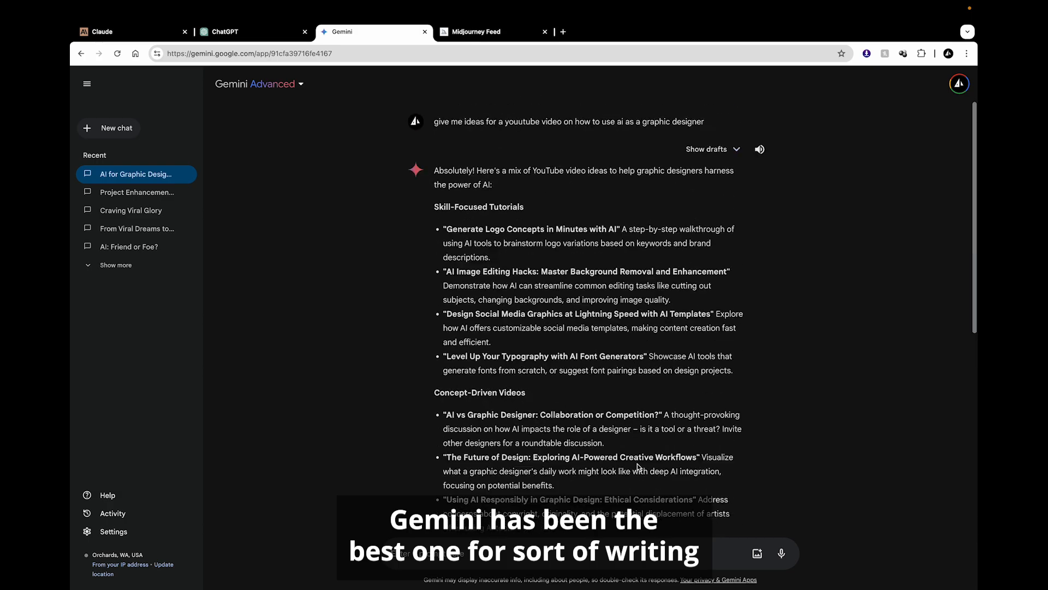
scroll(600, 437, down, 10)
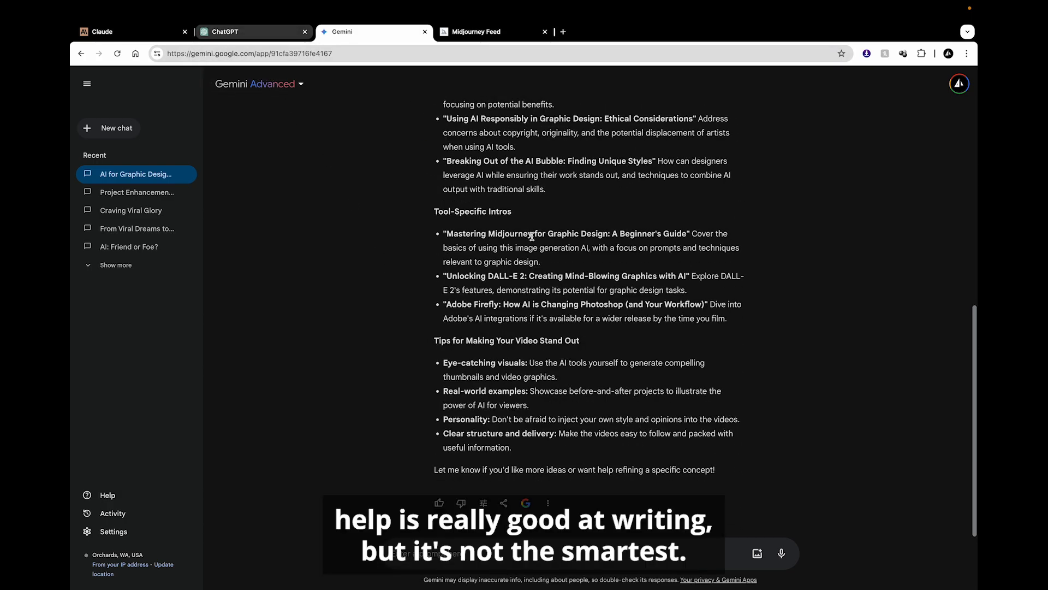
scroll(529, 245, up, 7)
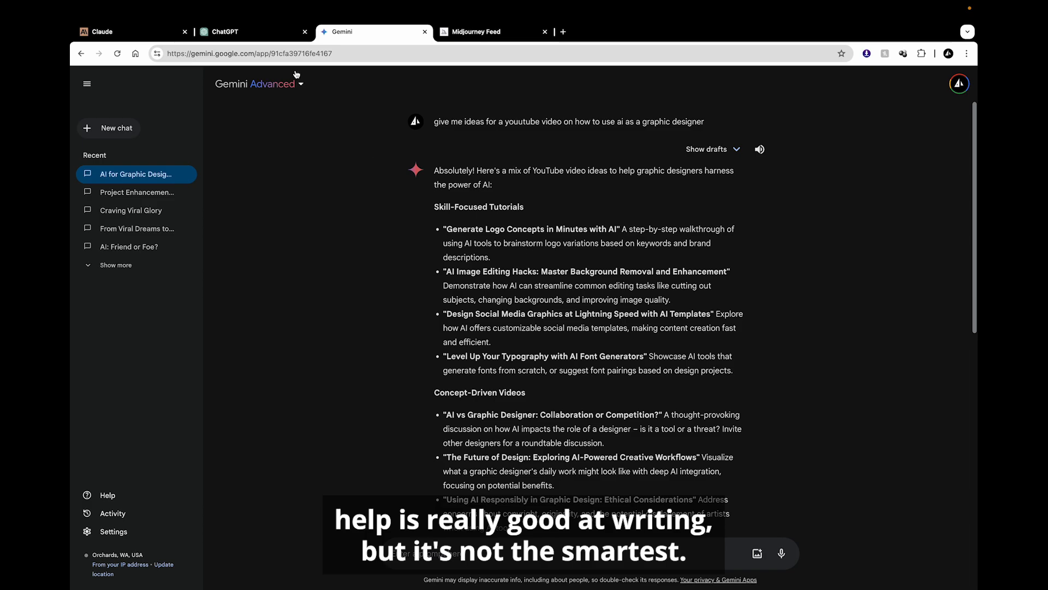
Step: Go through ChatGPT's reply again, and read Claude's list of video ideas from start to end
click(259, 37)
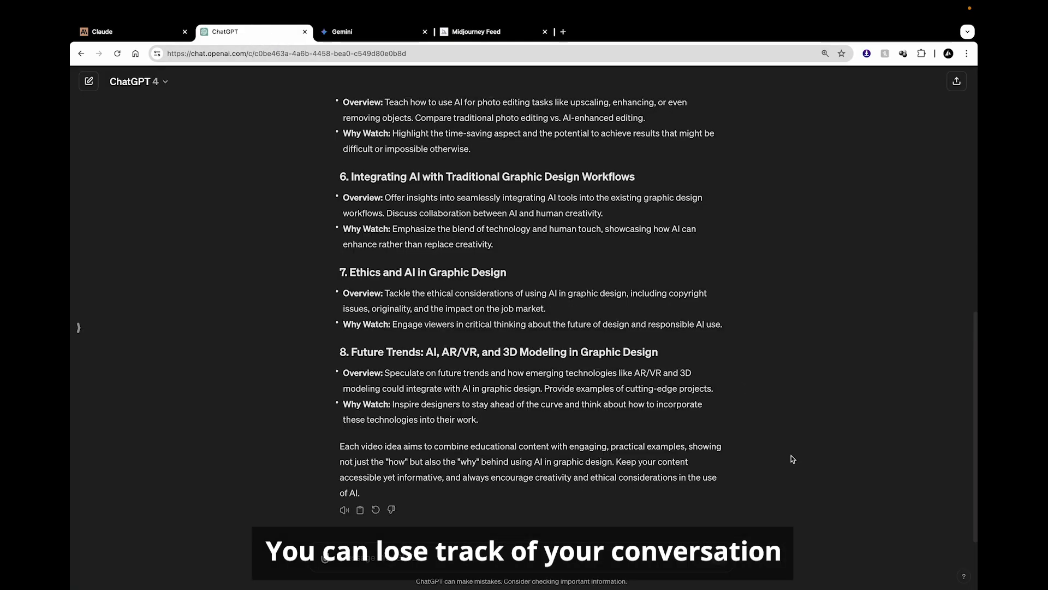
scroll(500, 269, up, 10)
scroll(501, 269, down, 10)
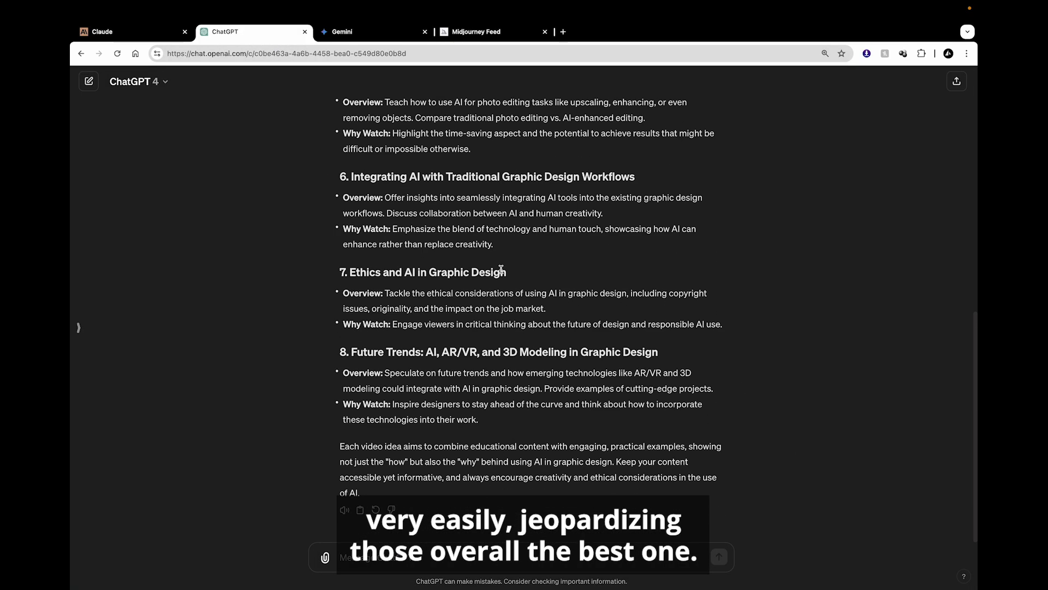
click(144, 31)
scroll(512, 257, up, 5)
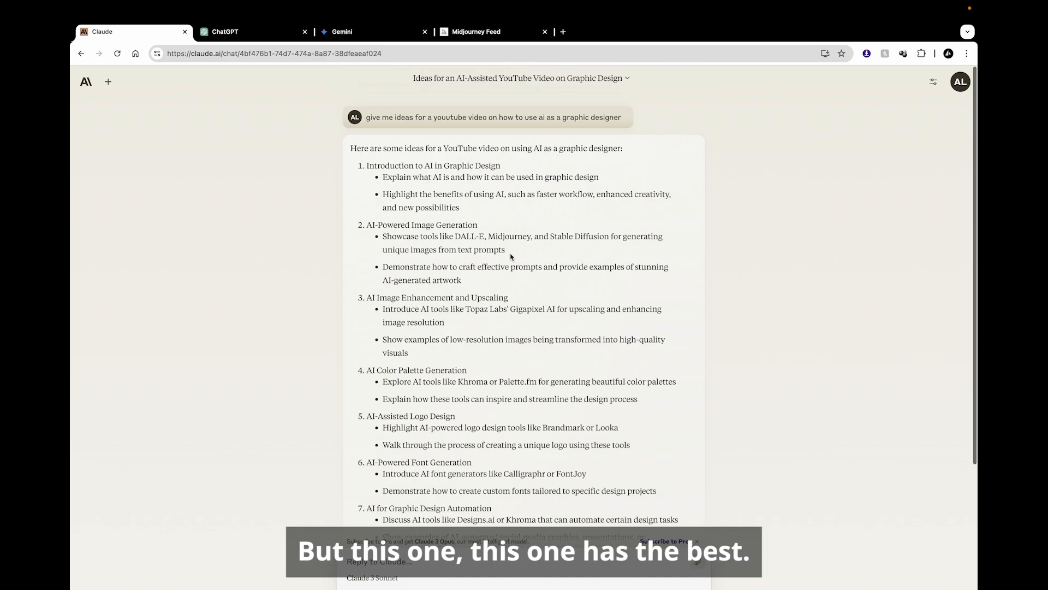
scroll(511, 257, down, 5)
scroll(512, 256, up, 5)
scroll(512, 256, down, 2)
scroll(512, 257, down, 3)
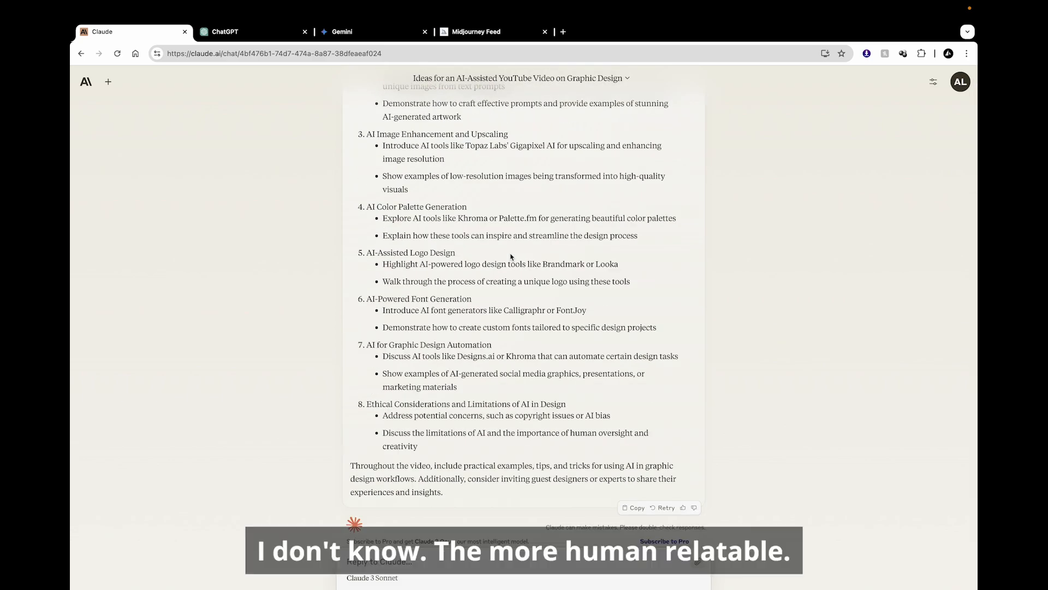
Step: Revisit the ChatGPT, Claude and Gemini replies to compare their tone and writing style
click(240, 33)
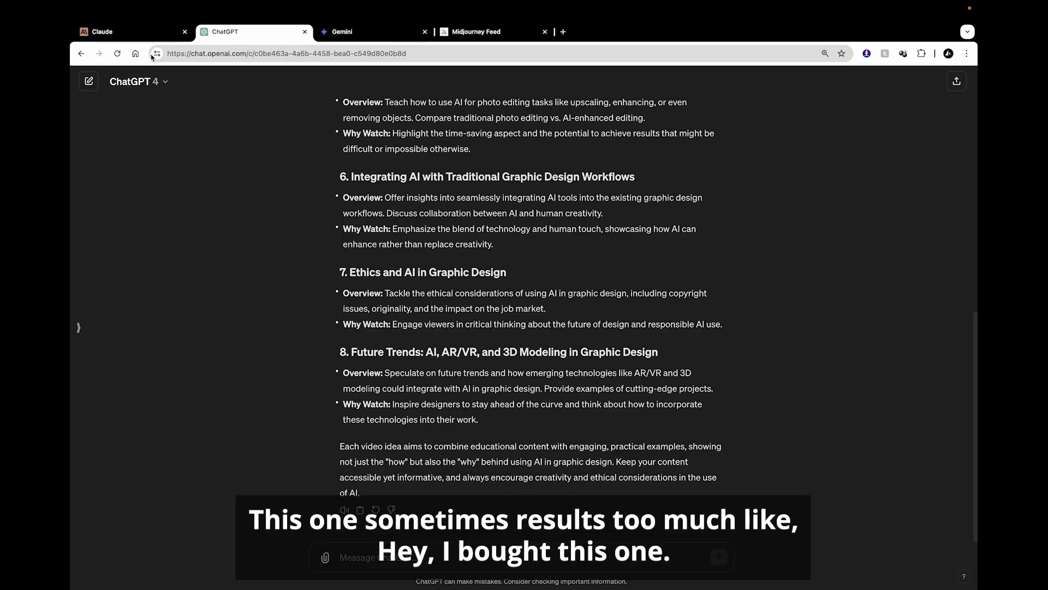
click(134, 32)
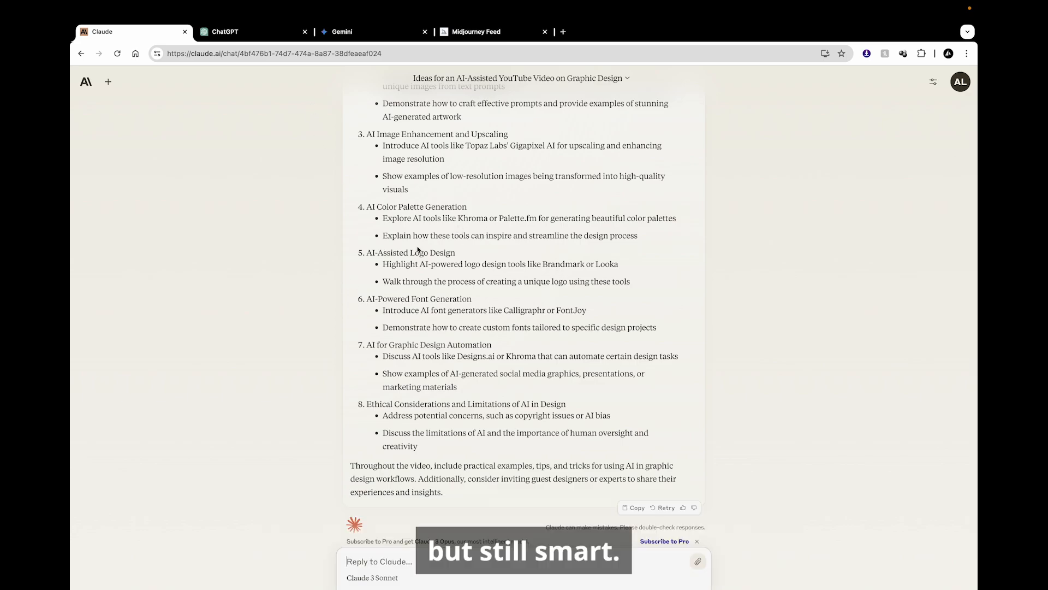
click(383, 31)
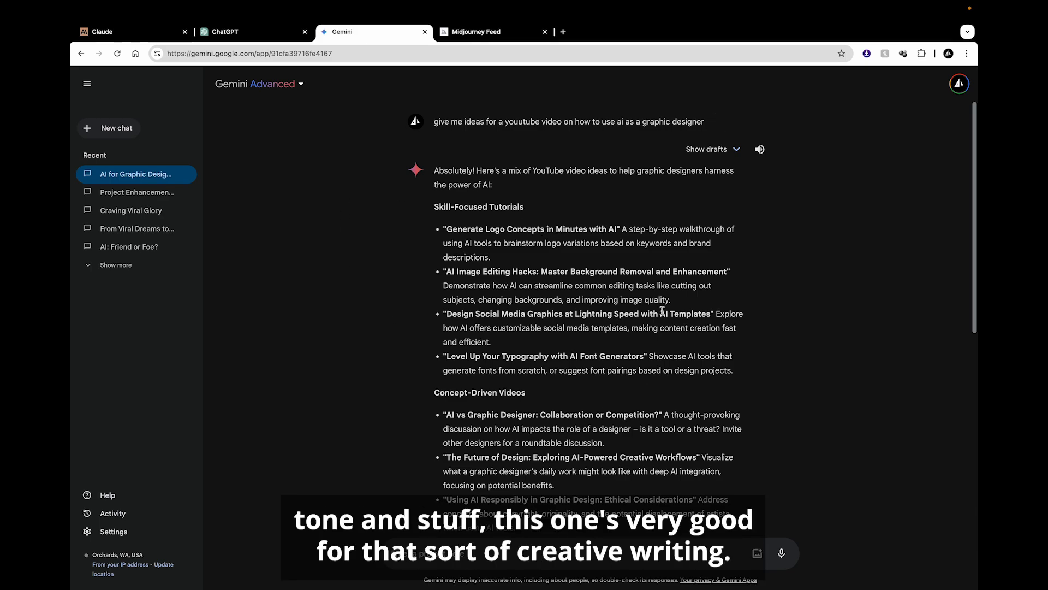
click(242, 30)
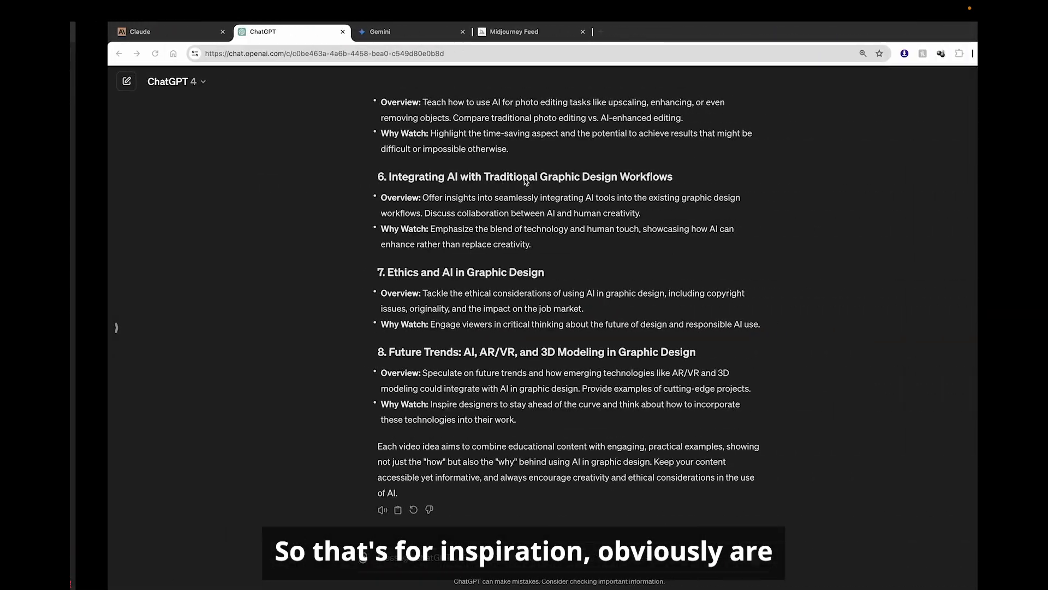
scroll(468, 174, up, 15)
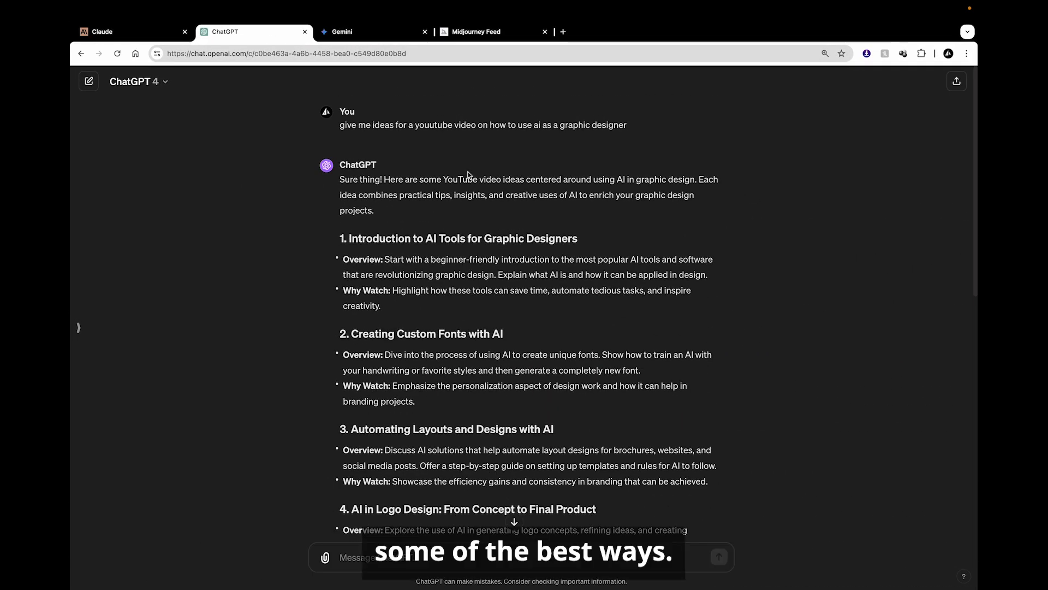
click(377, 31)
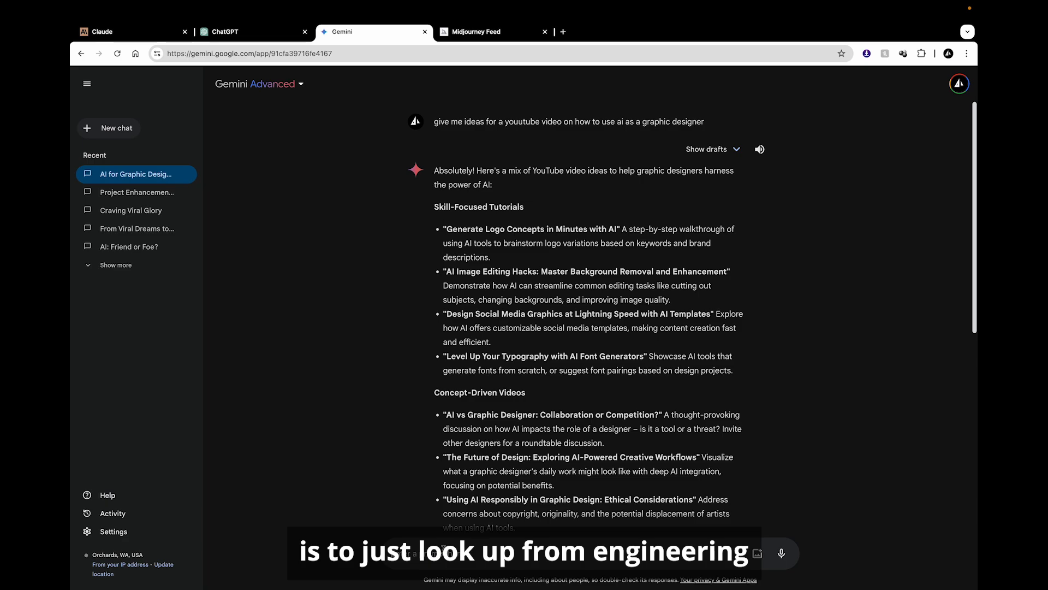
click(229, 34)
click(563, 32)
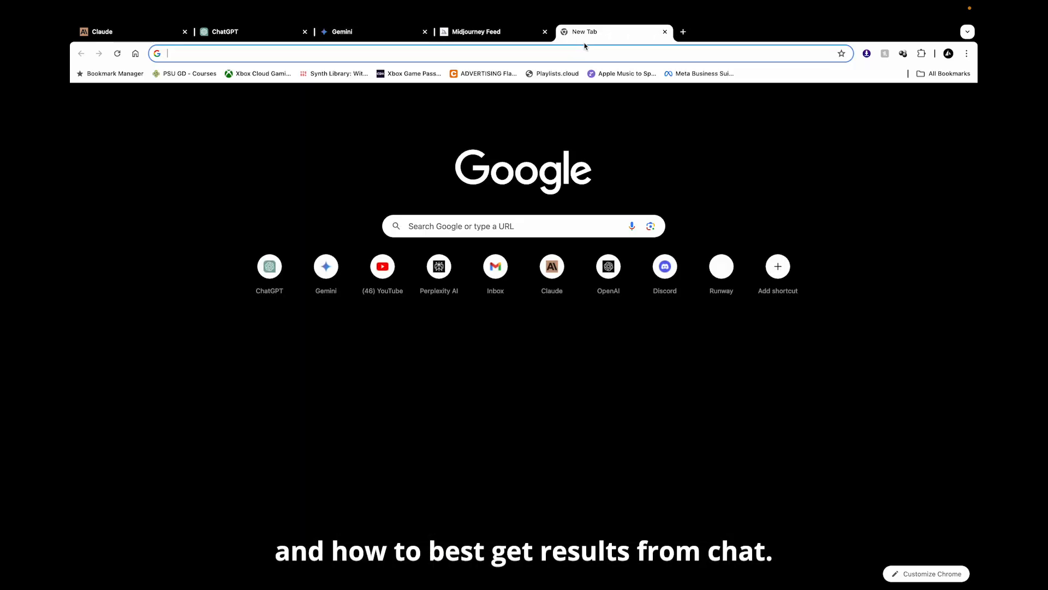
key(super+w)
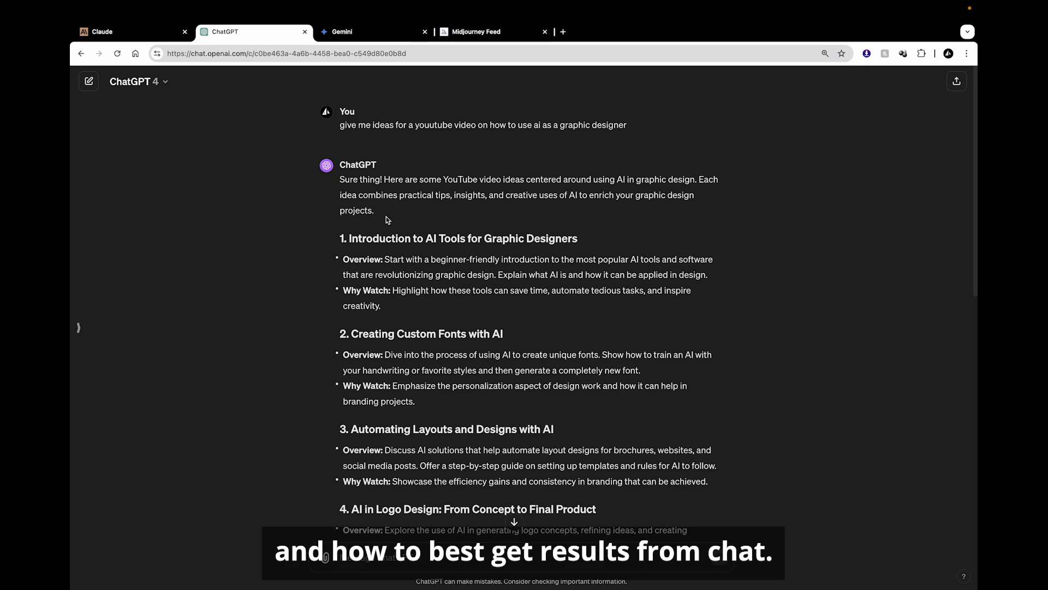
Step: Search Google in a new tab for "how to get the best results from chatgpt prompt engineering" and copy that query
click(563, 31)
text(how )
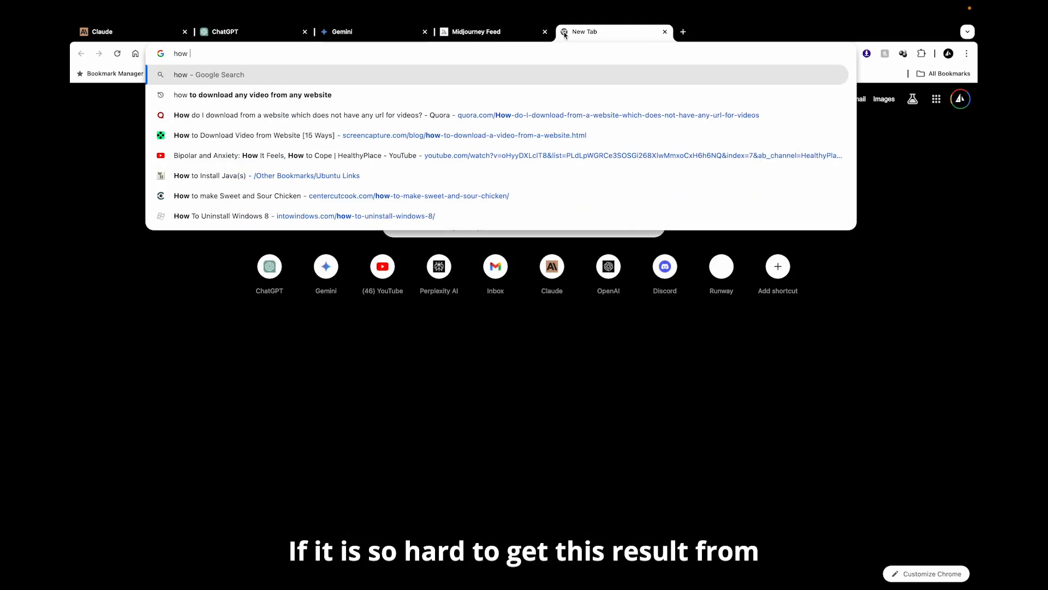
text(to get the best r)
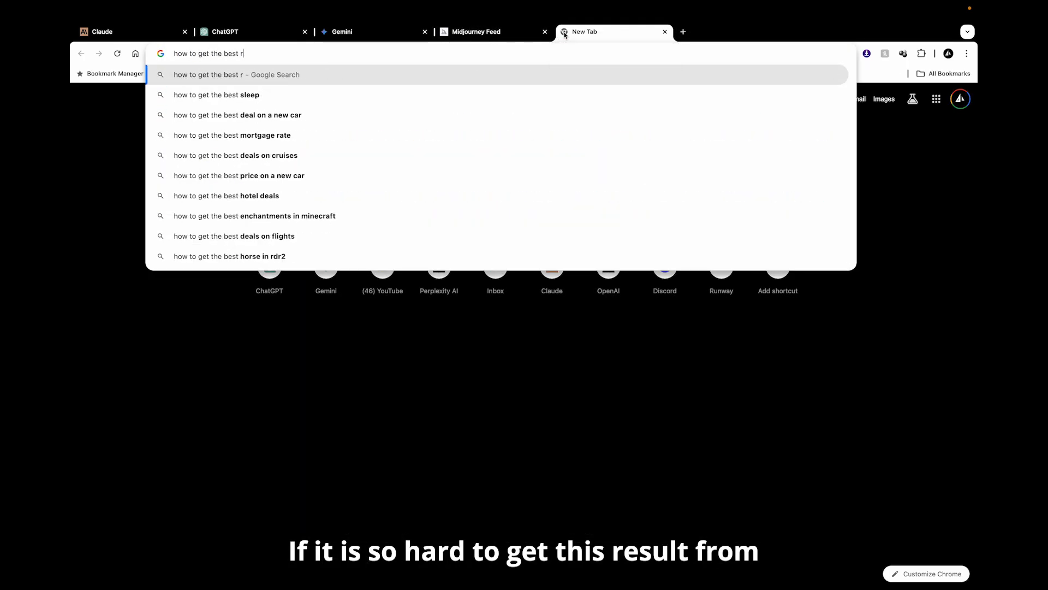
text(esults from ch)
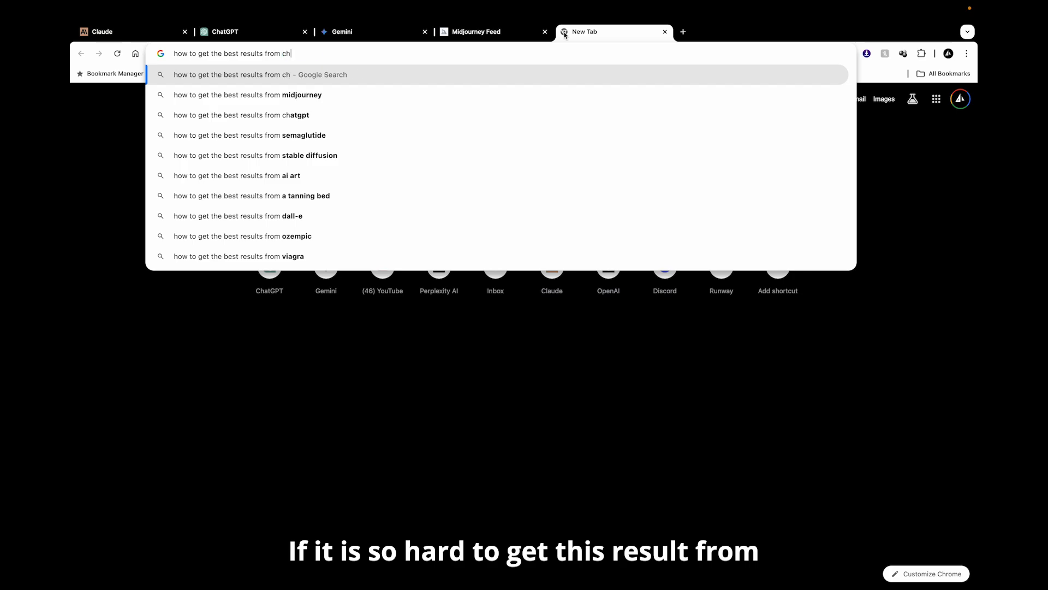
text(atgpt prompt engineering)
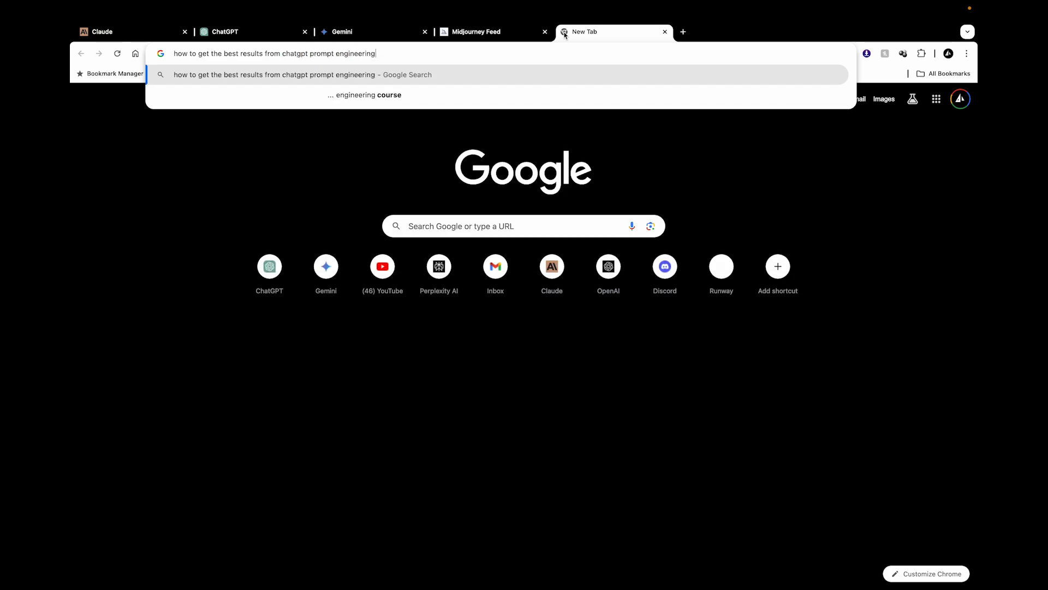
key(super+a)
key(super+c)
key(Return)
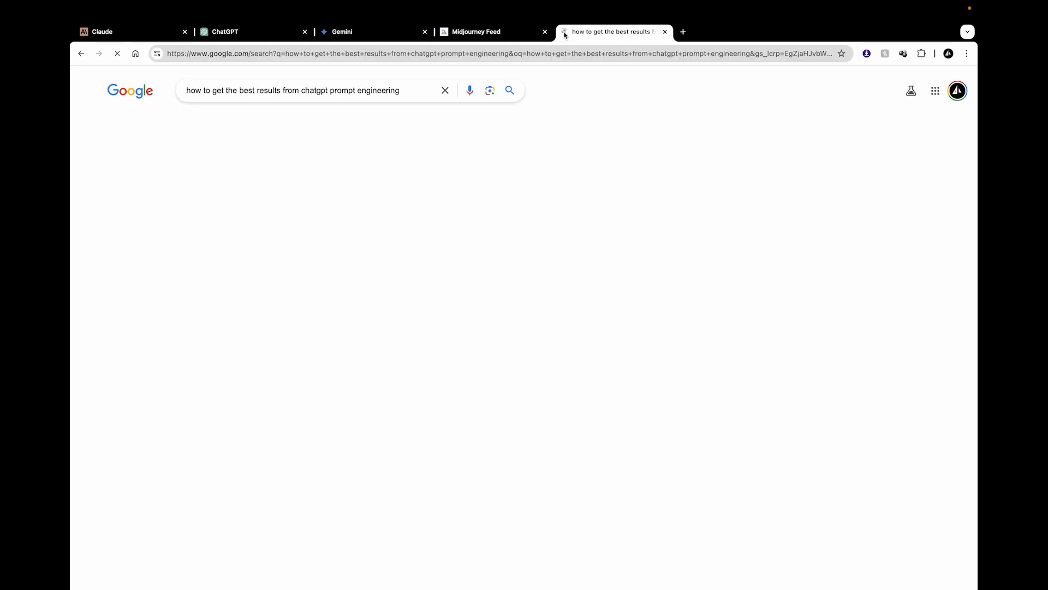
Step: Submit the copied prompt engineering question to Gemini, ChatGPT and Claude in their existing chats
key(super+3)
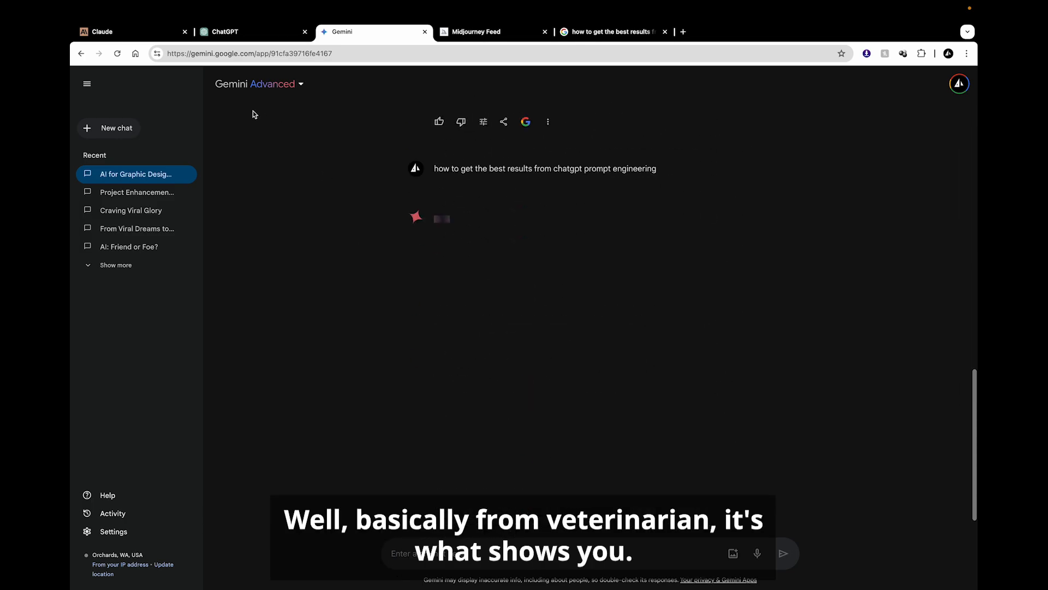
click(246, 33)
key(super+v)
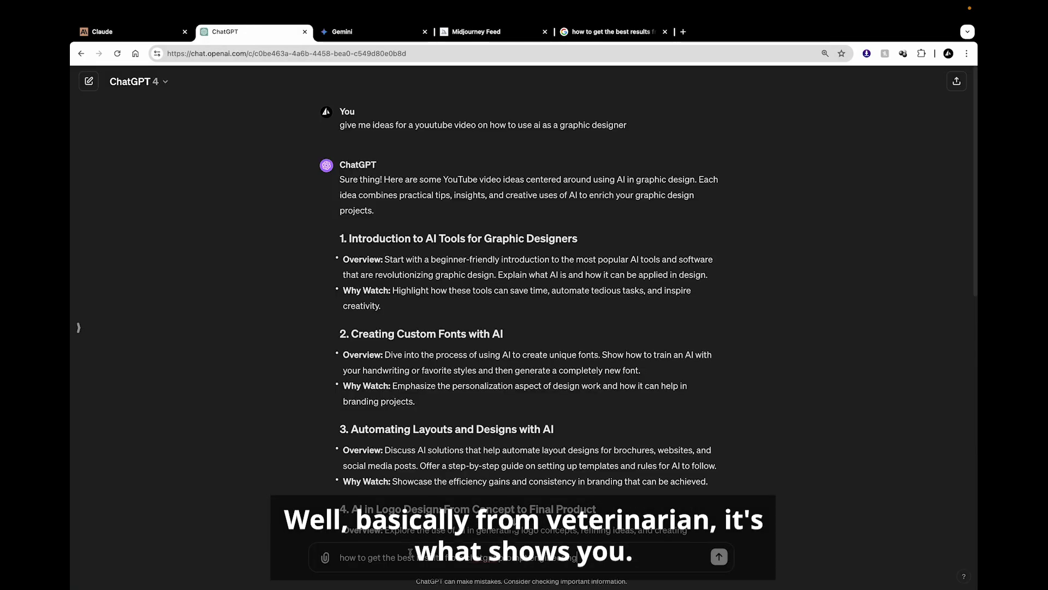
key(Return)
click(131, 37)
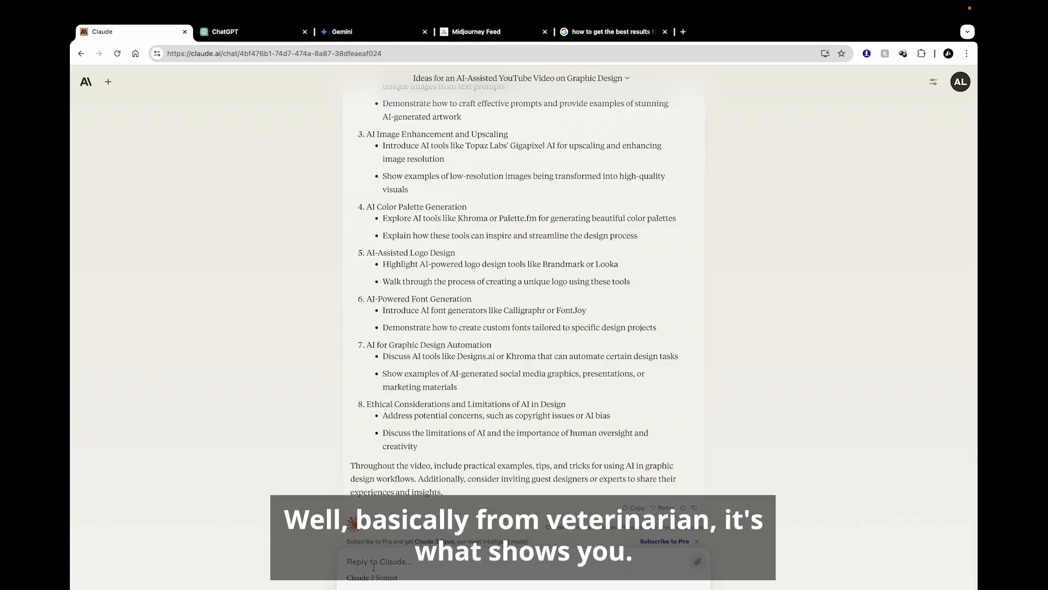
key(super+v)
key(Return)
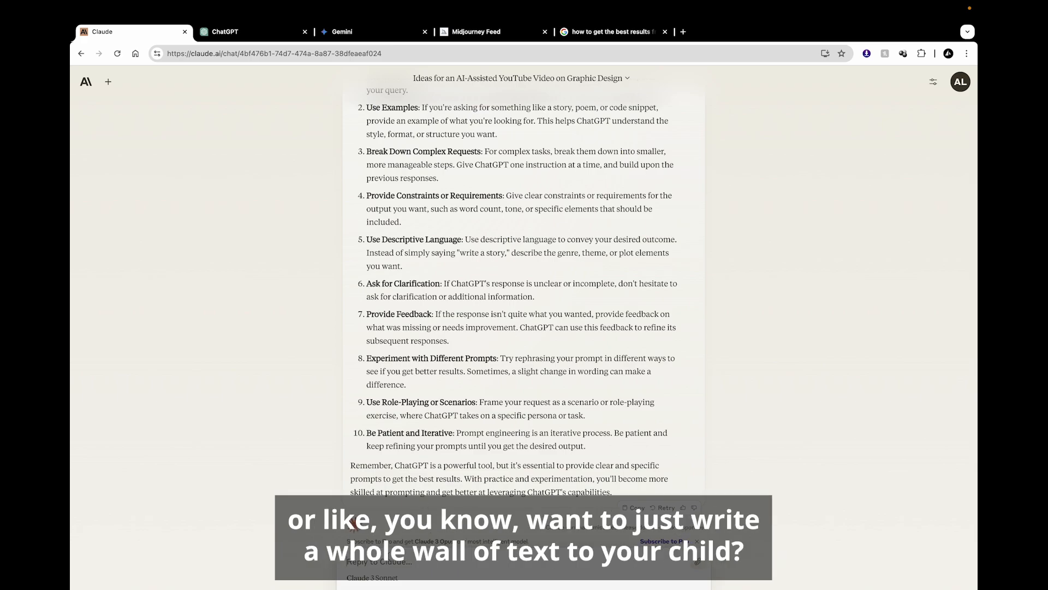
Step: Read ChatGPT's prompt engineering tips from the start to the end, and check Gemini's answer to the same question
click(223, 36)
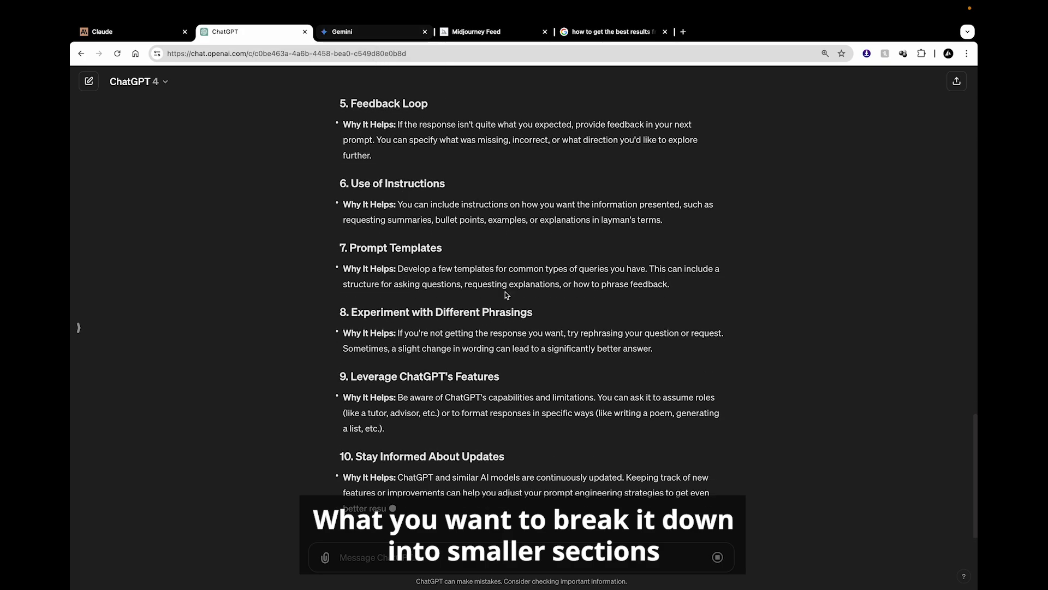
scroll(506, 295, up, 10)
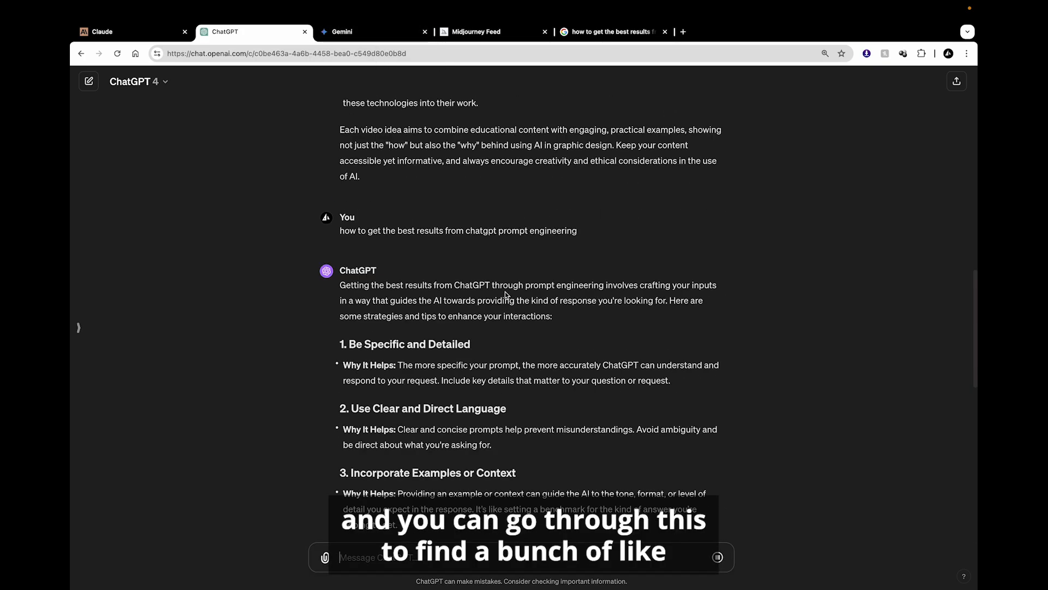
scroll(505, 295, up, 5)
scroll(505, 292, down, 15)
click(377, 32)
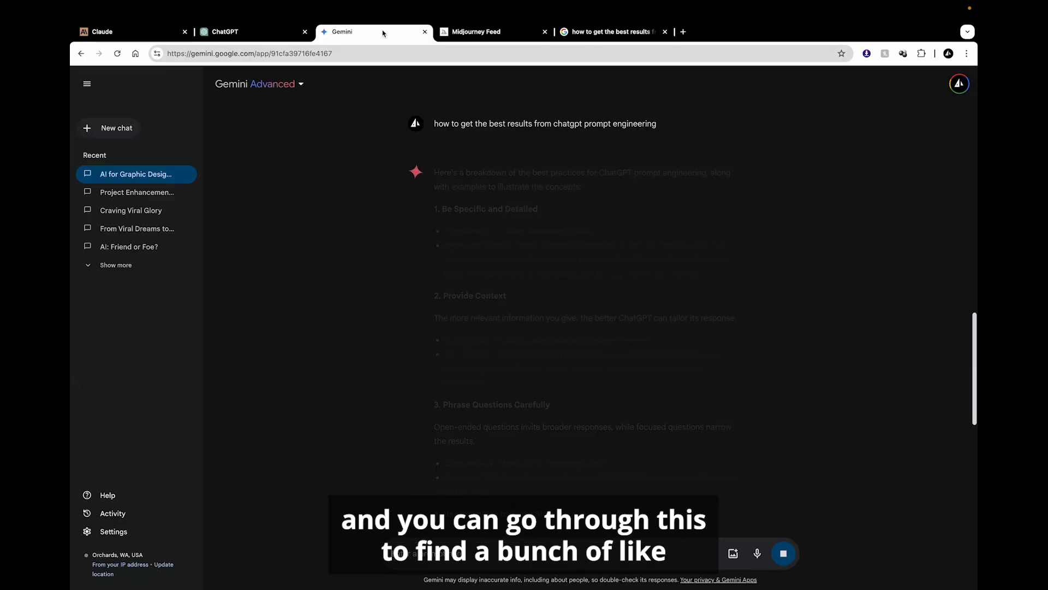
Step: Look through the Google results on ChatGPT prompt engineering and close the results page
click(477, 34)
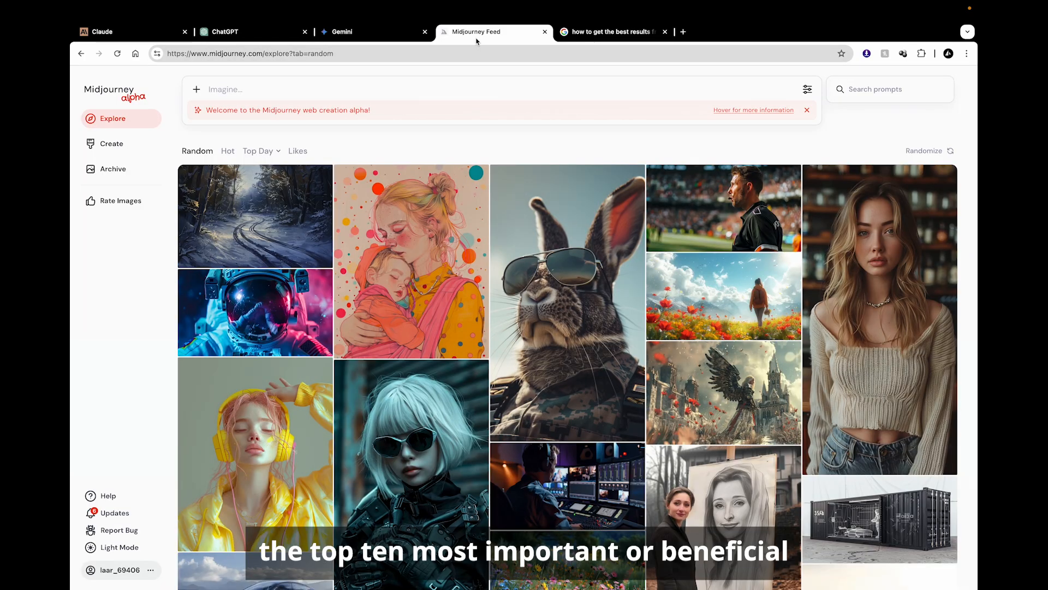
click(588, 34)
scroll(498, 337, down, 15)
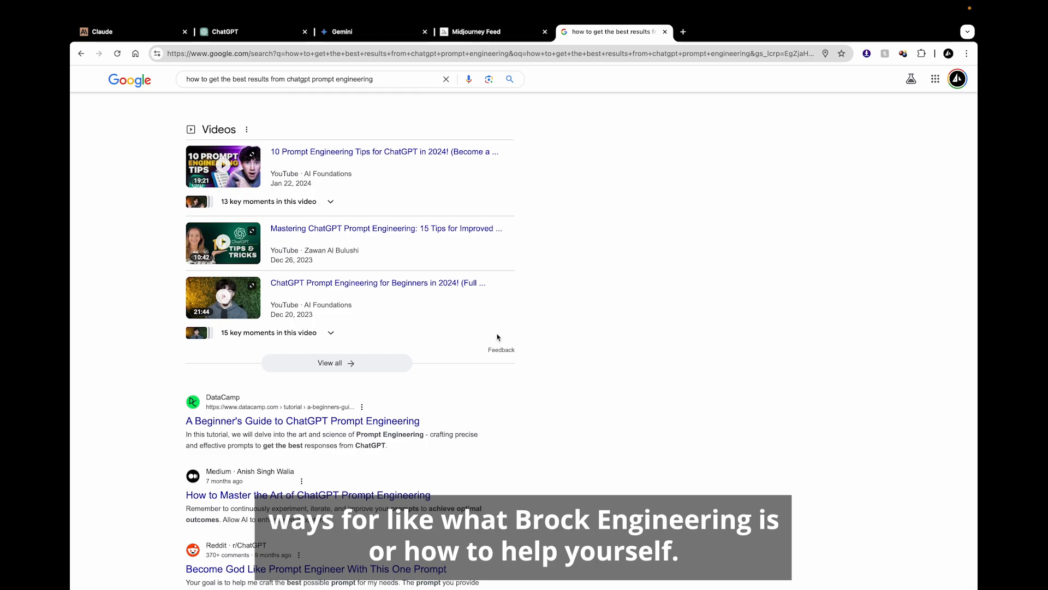
scroll(498, 338, up, 15)
key(super+w)
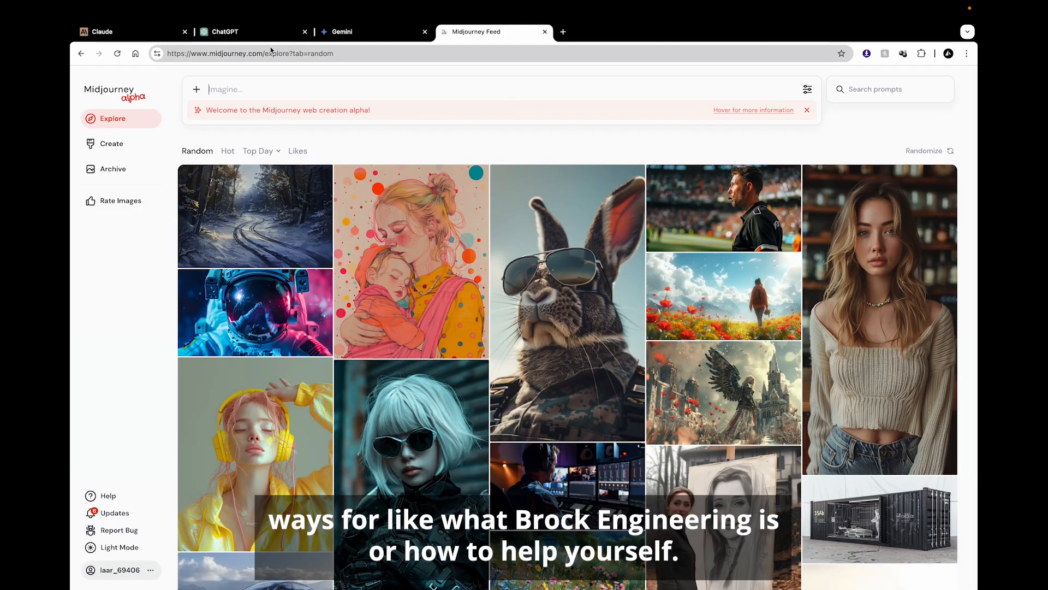
Step: Go back to ChatGPT and skim its prompt engineering strategies through to the closing examples
click(267, 33)
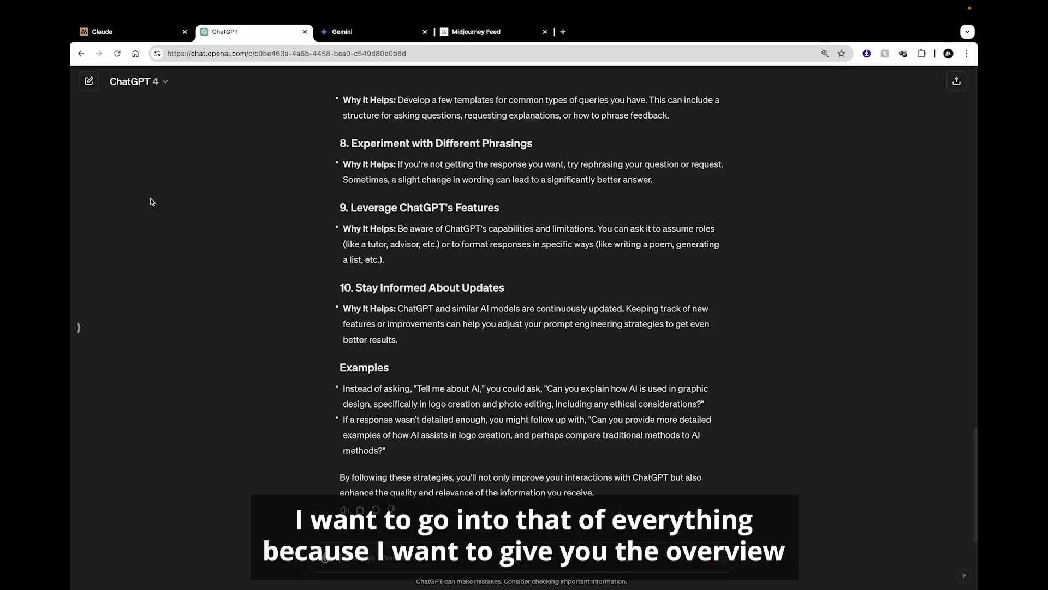
scroll(649, 419, up, 10)
scroll(649, 419, down, 10)
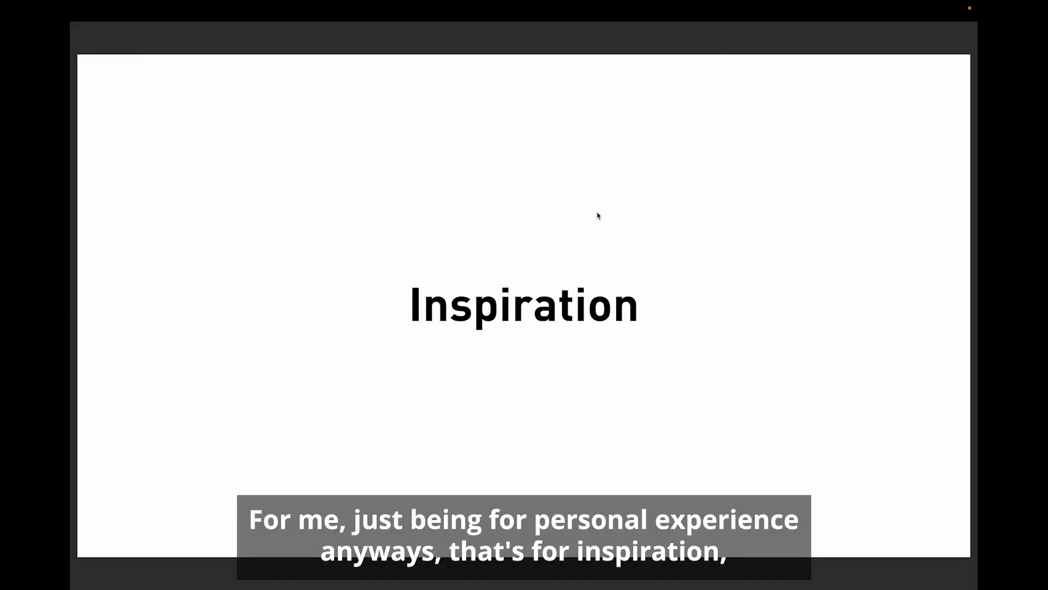
Step: Move on from the Inspiration slide, return to the browser and glance over the Gemini, Claude and ChatGPT answers again
key(Right)
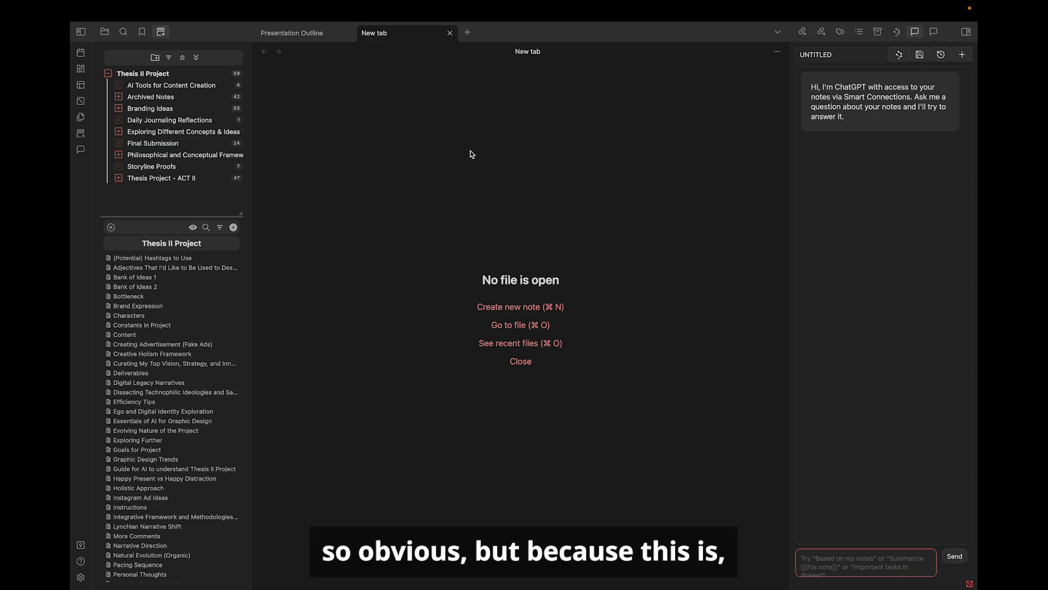
key(super+Tab)
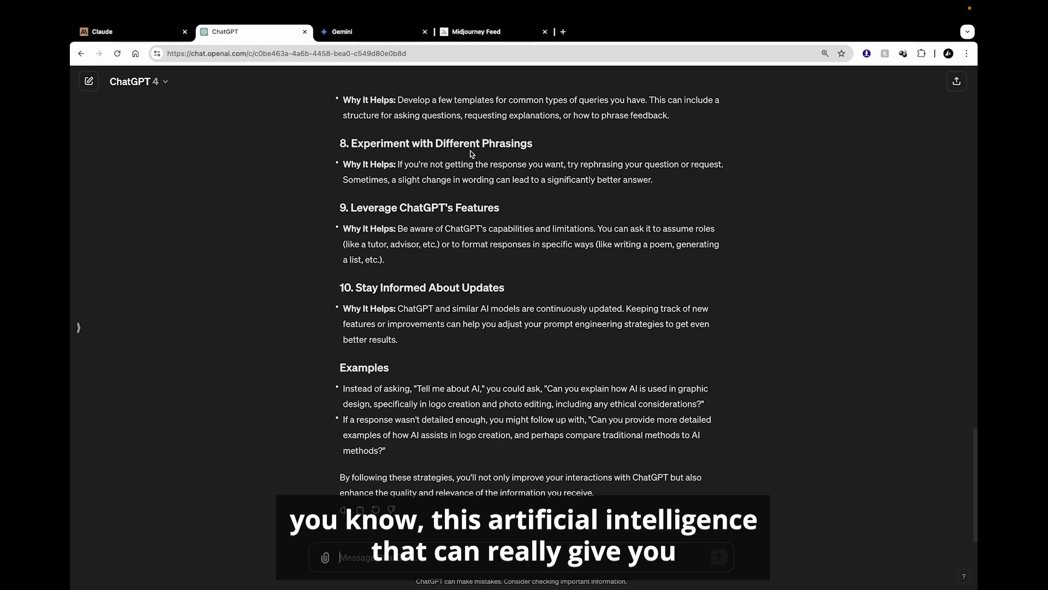
click(377, 32)
click(159, 32)
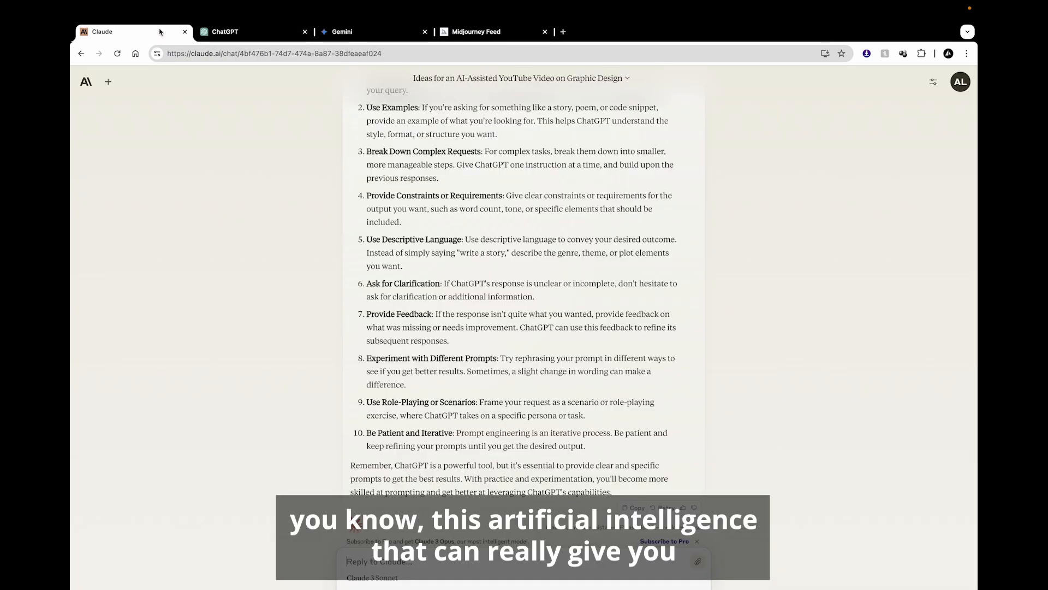
click(260, 33)
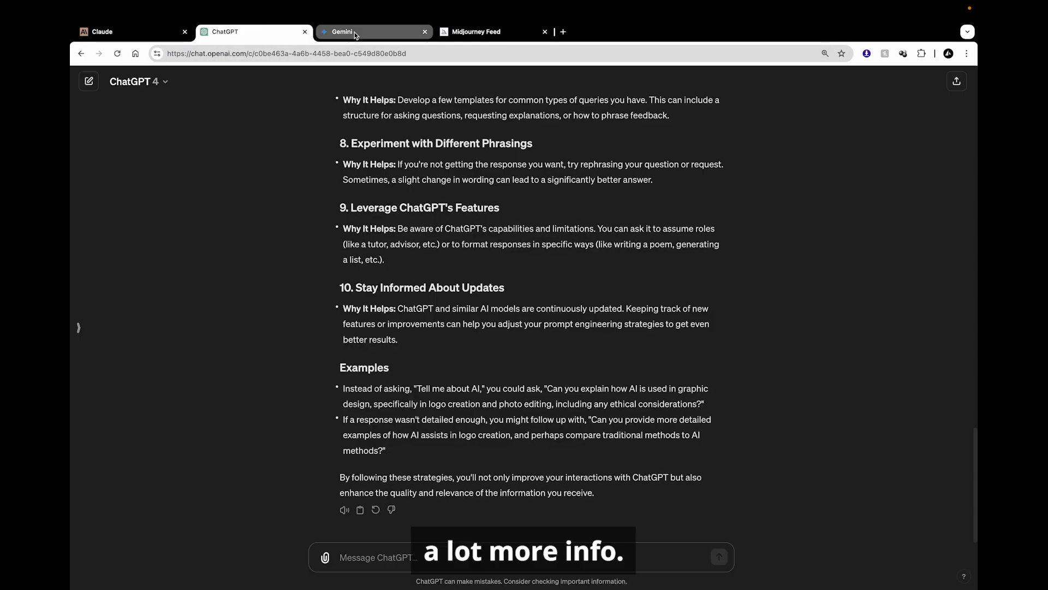
Step: In a new ChatGPT chat, write "I have an idea for a youtube video on cars but i also want to cover engineering 101."
click(89, 81)
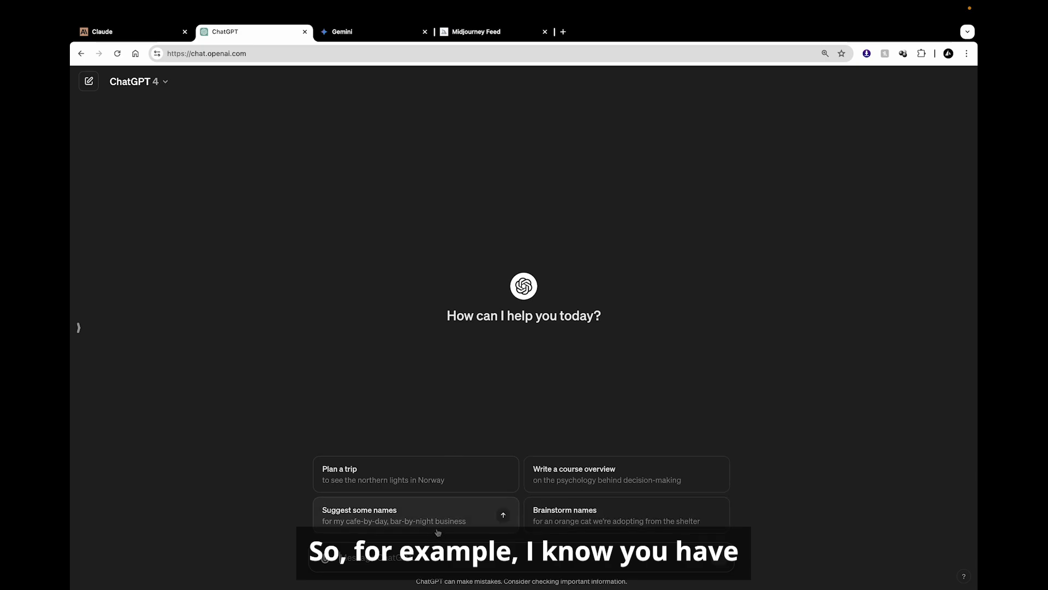
text(I have na)
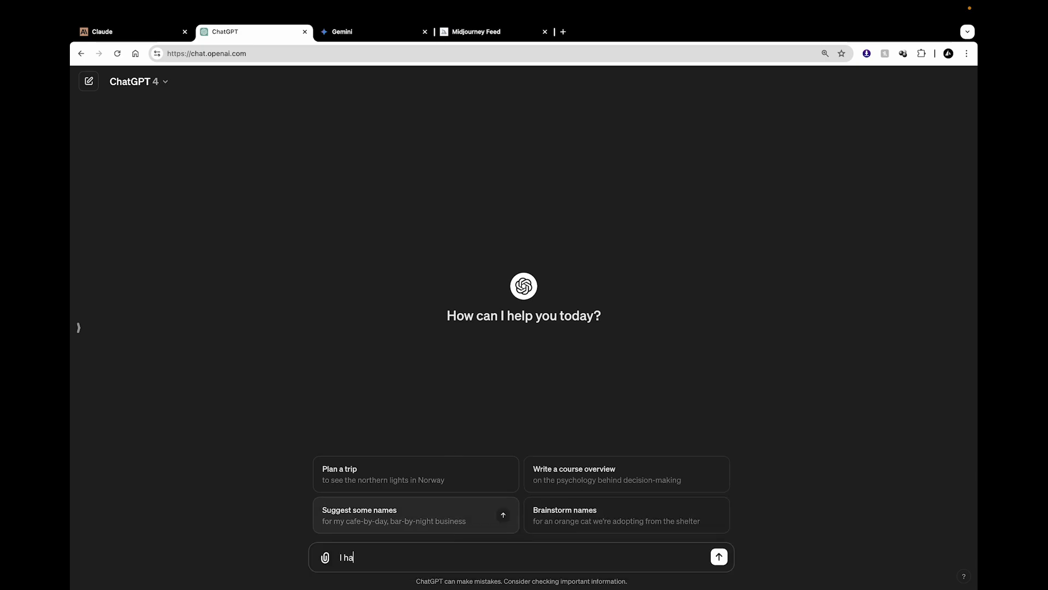
key(BackSpace)
key(BackSpace)
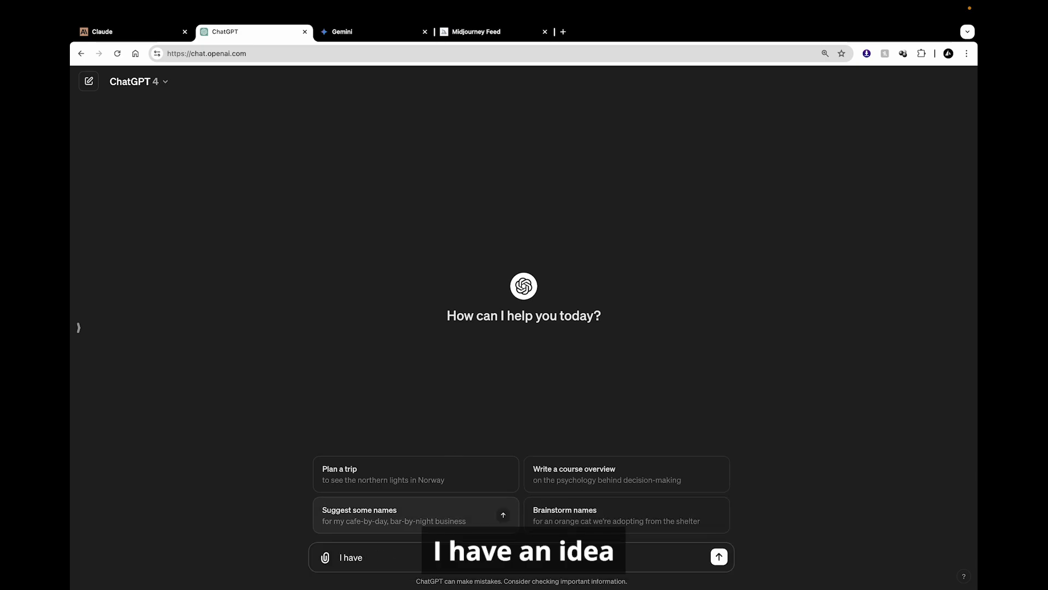
text(an idea for a youtub)
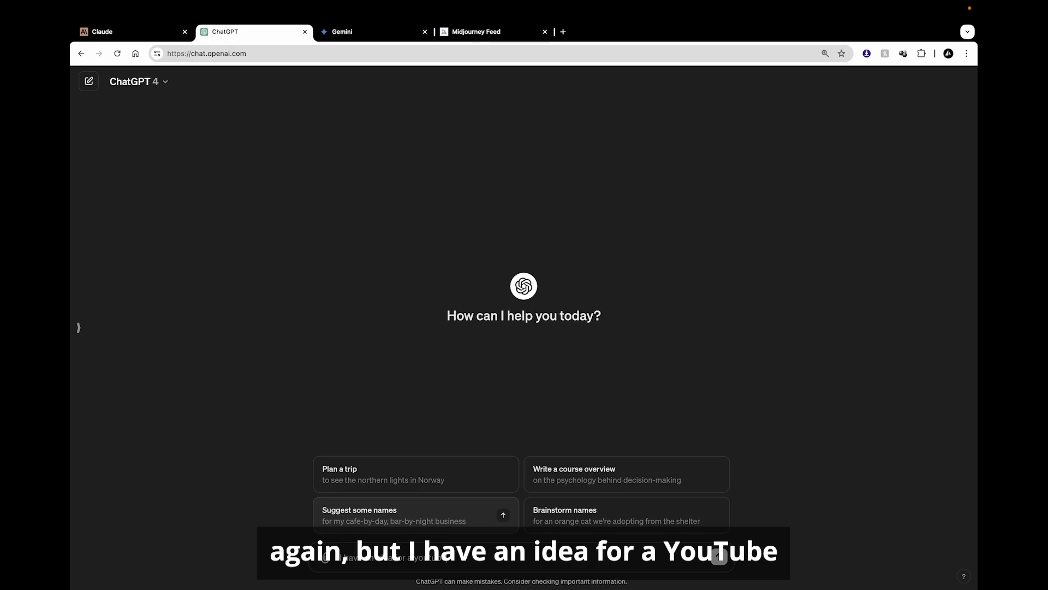
text(e video)
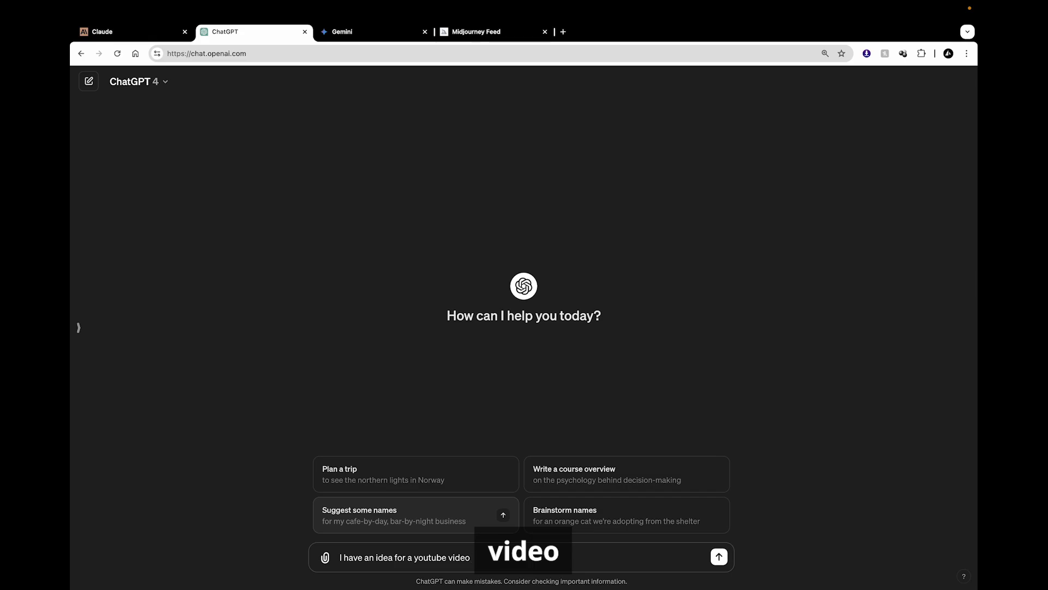
text( on ca)
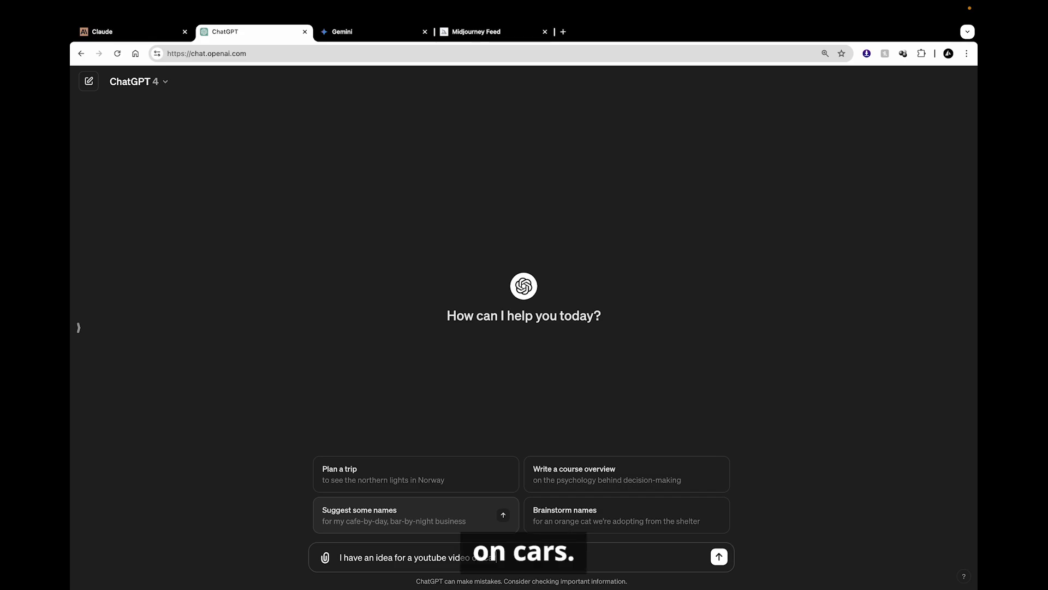
text(rs but I also want to c)
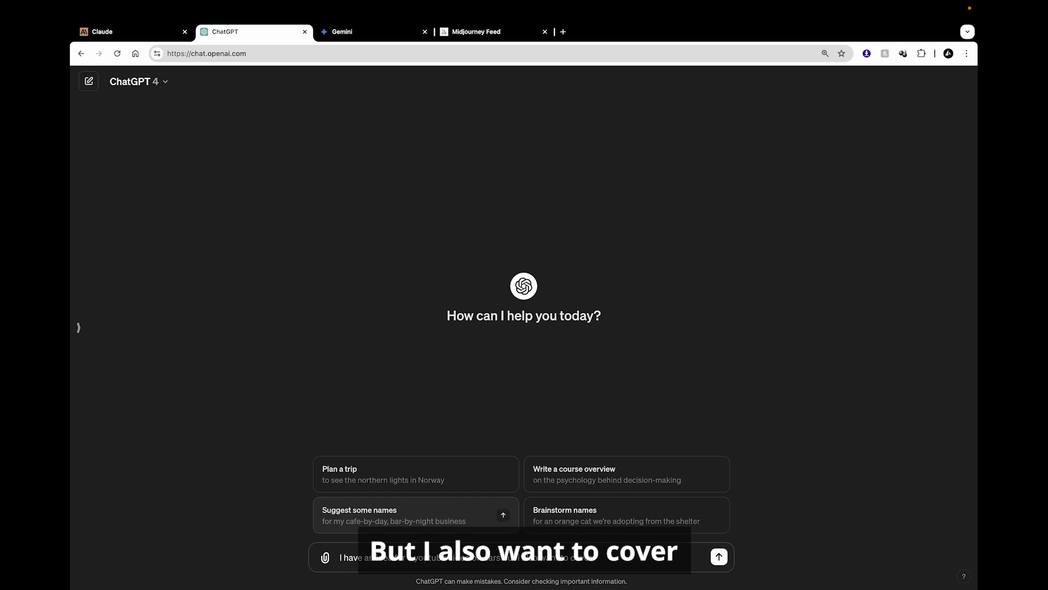
text(over engineering)
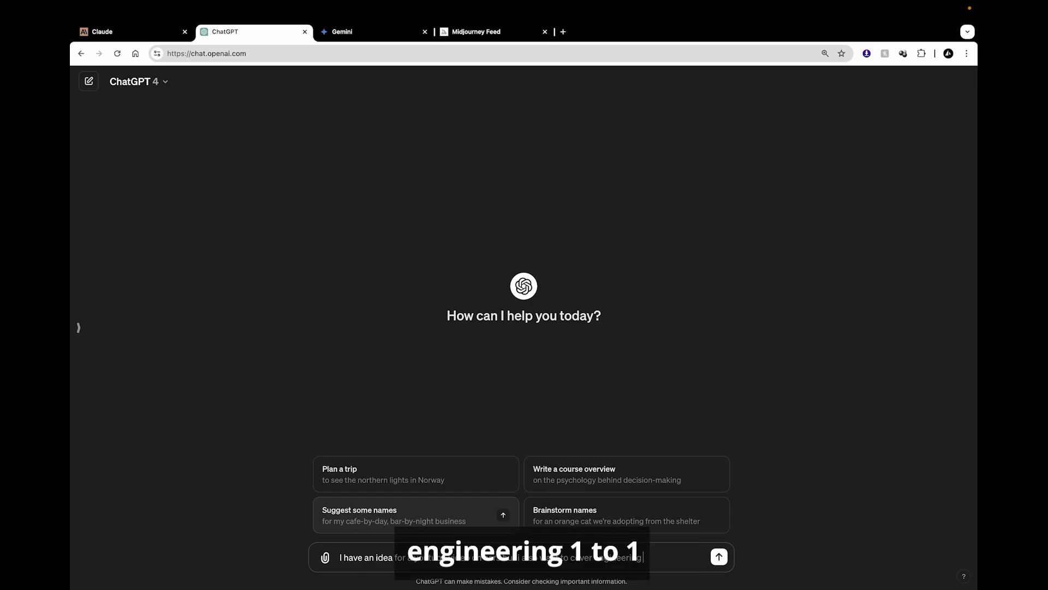
text( 101.)
Step: Replace the YouTube video idea prompt with "Give me similarities and differences between cars and apples" and send it
key(shift+Return)
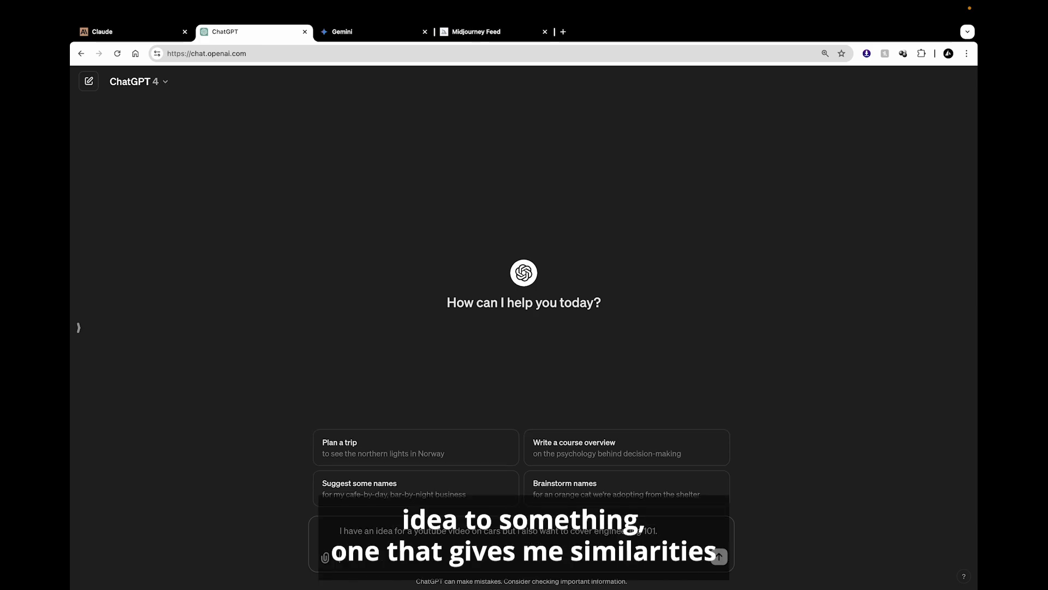
key(BackSpace)
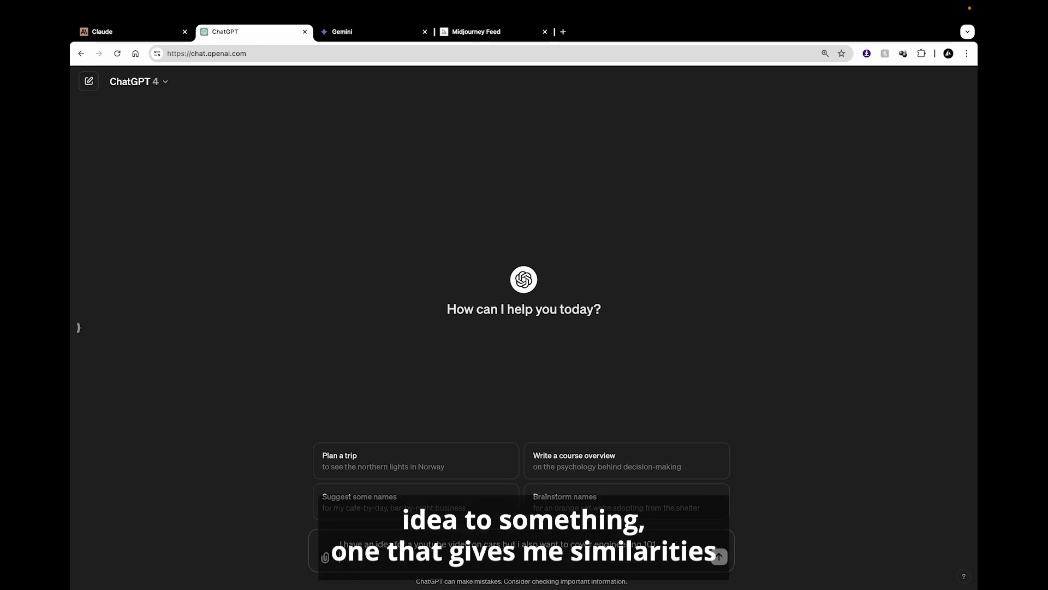
text(me similarities)
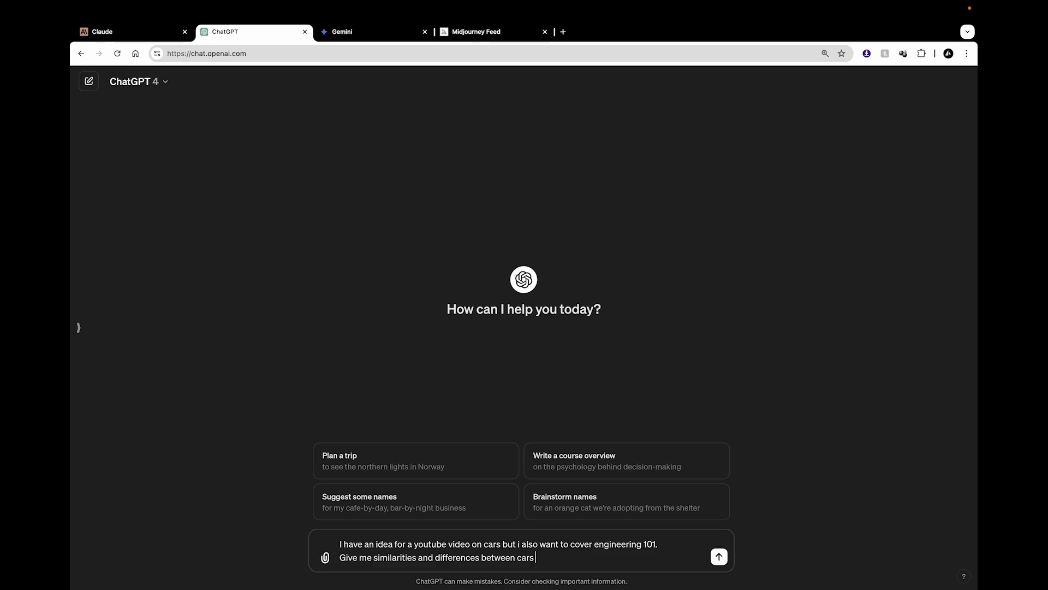
text(and)
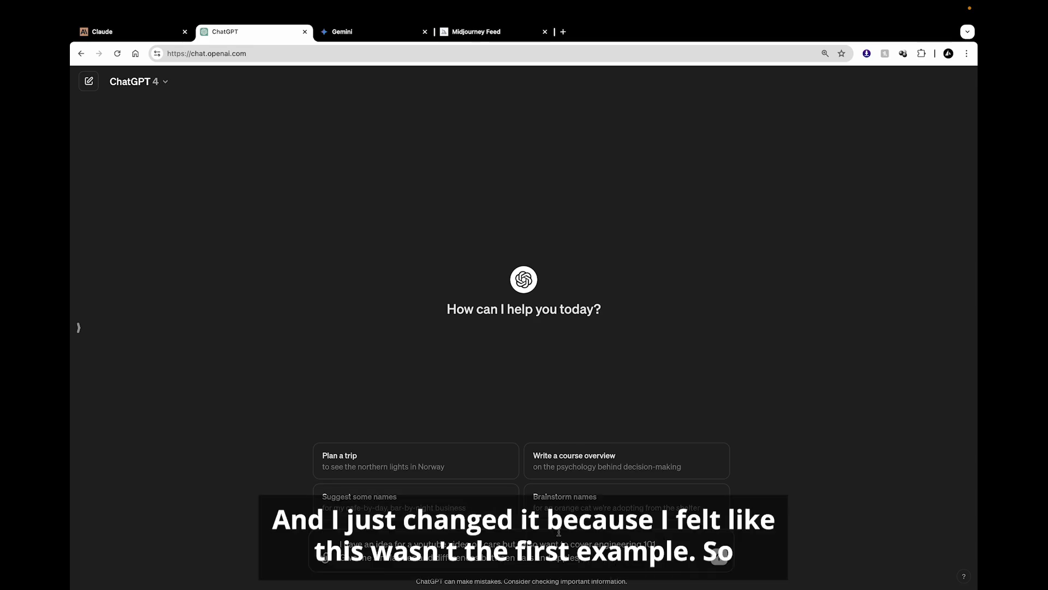
triple_click(676, 541)
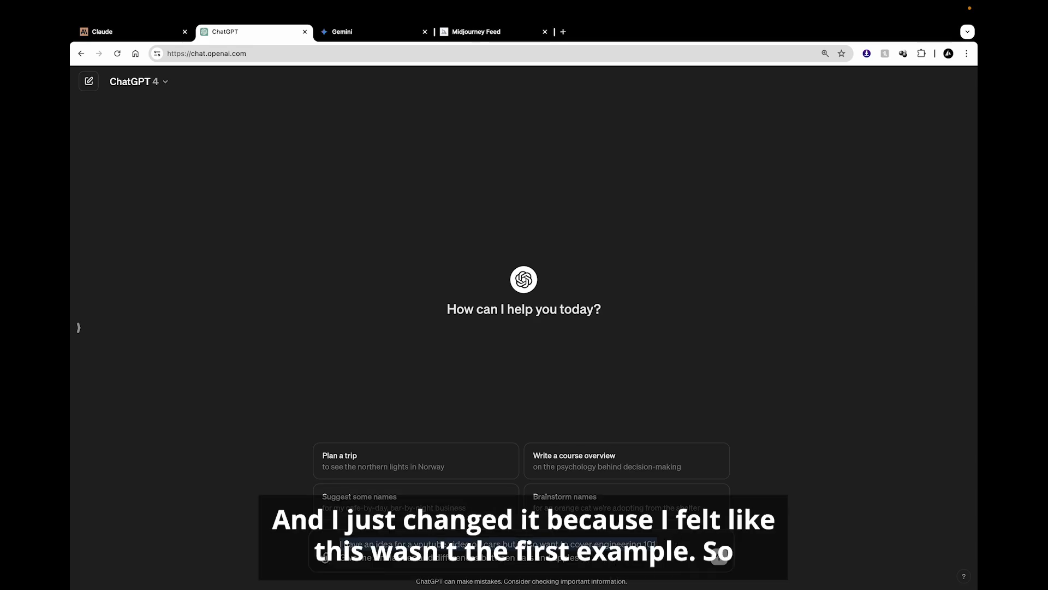
key(BackSpace)
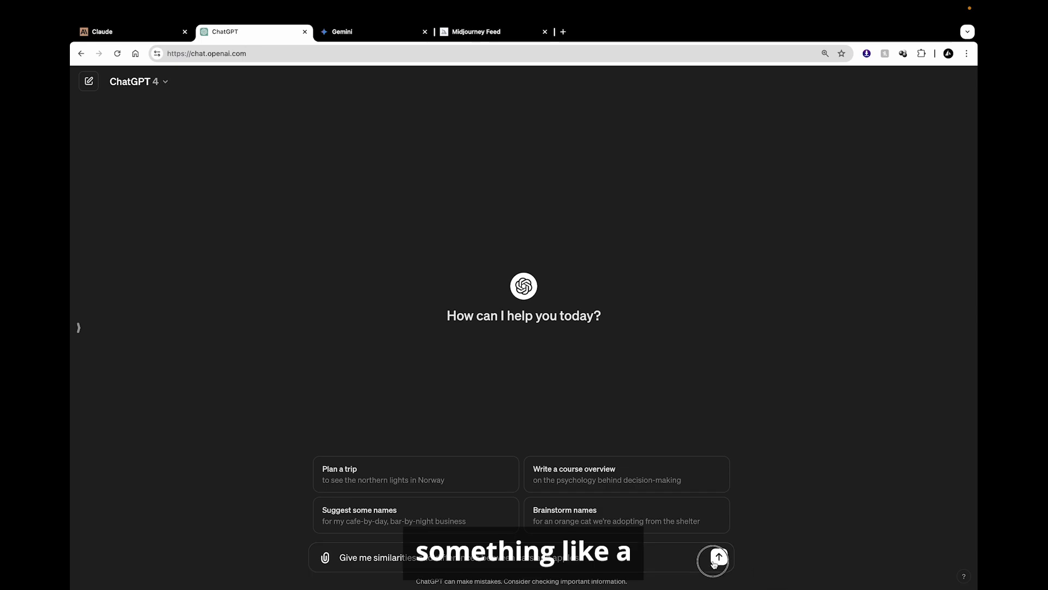
click(718, 556)
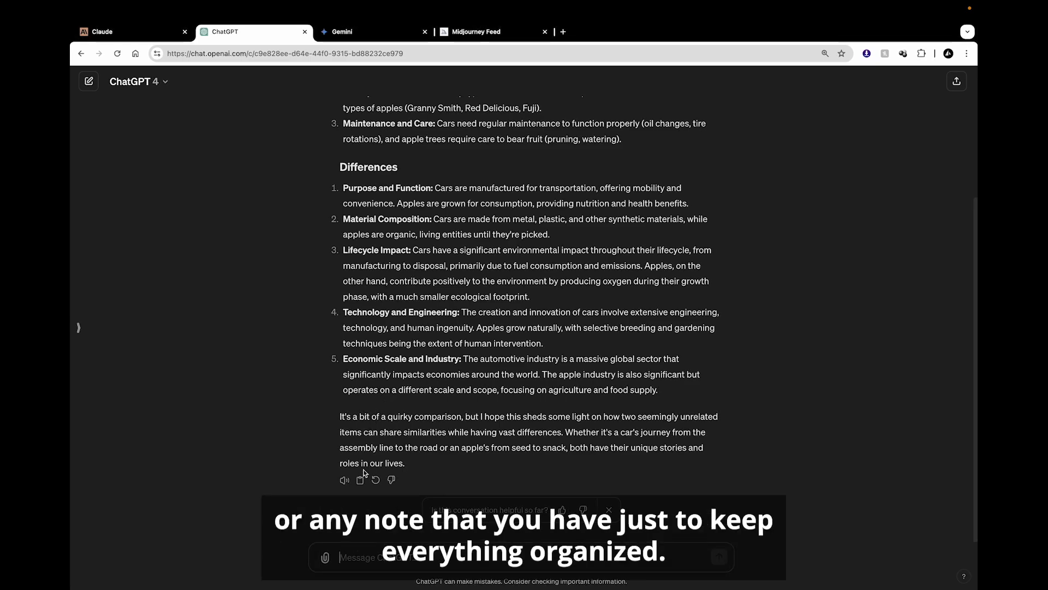
Step: Copy ChatGPT's cars and apples answer and paste it into a new note in Obsidian
click(358, 481)
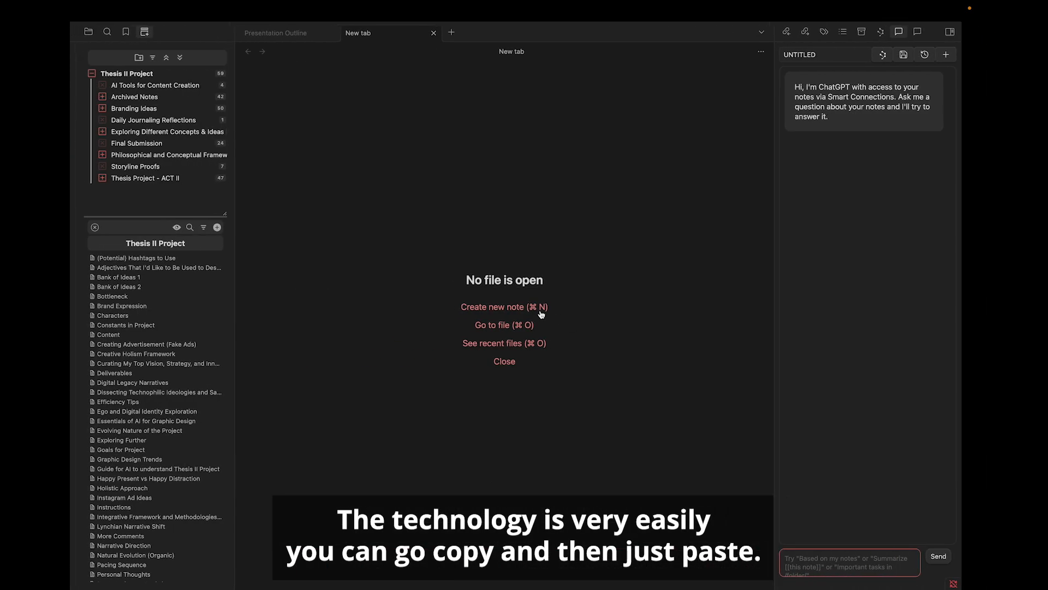
click(497, 306)
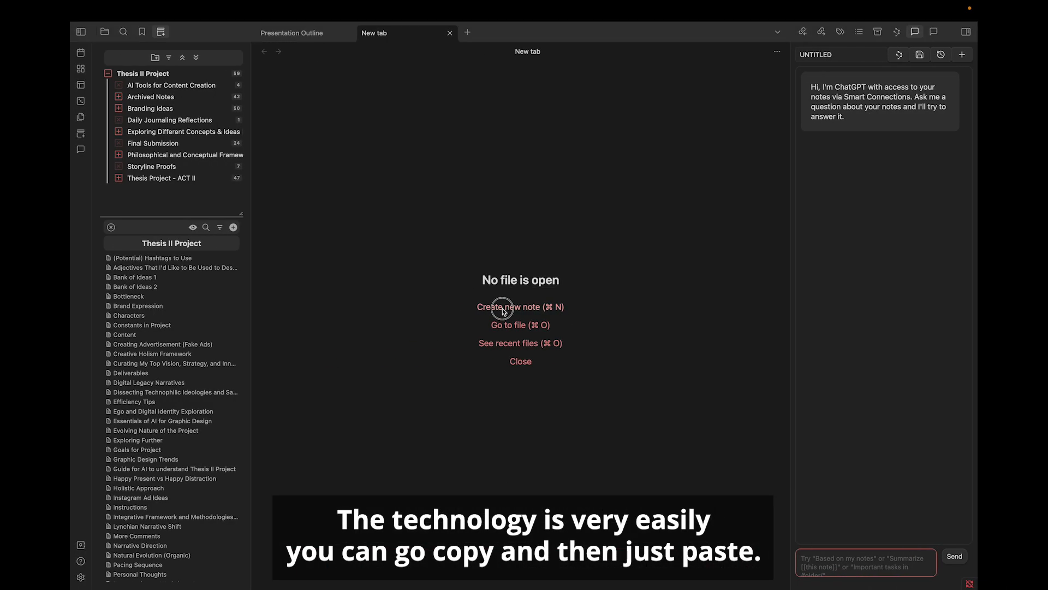
click(442, 250)
key(super+v)
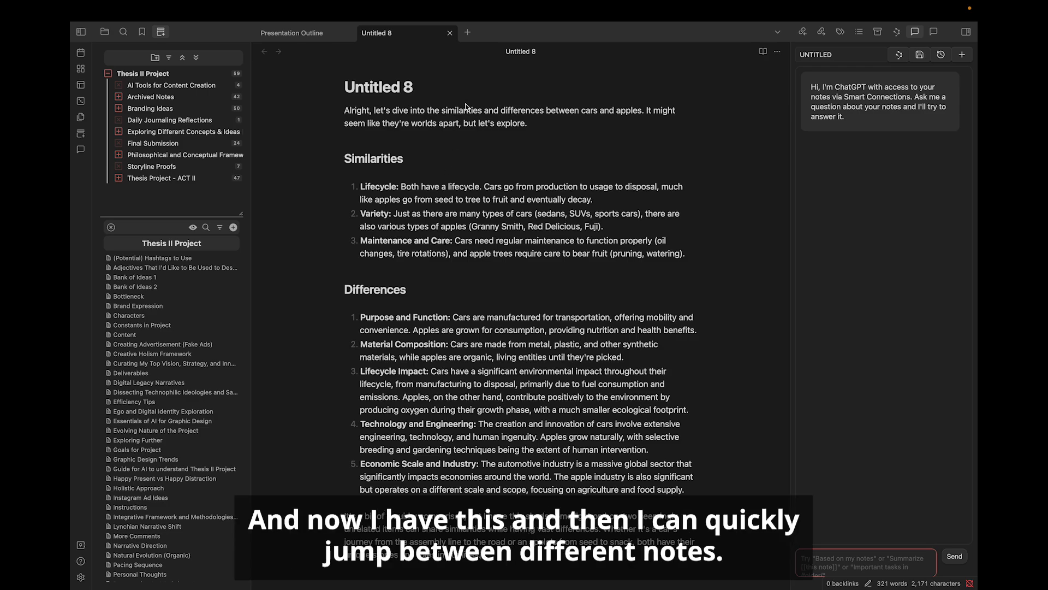
Step: Glance at the Brand Expression note, return to the pasted answer, and switch to the Presentation Outline note
click(125, 334)
click(139, 306)
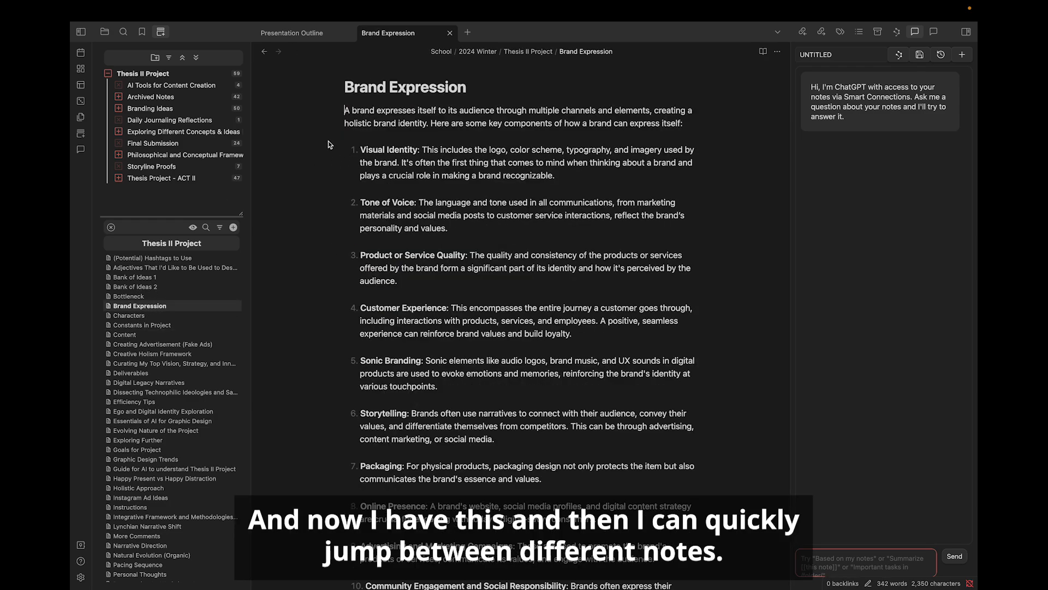
click(264, 53)
click(295, 34)
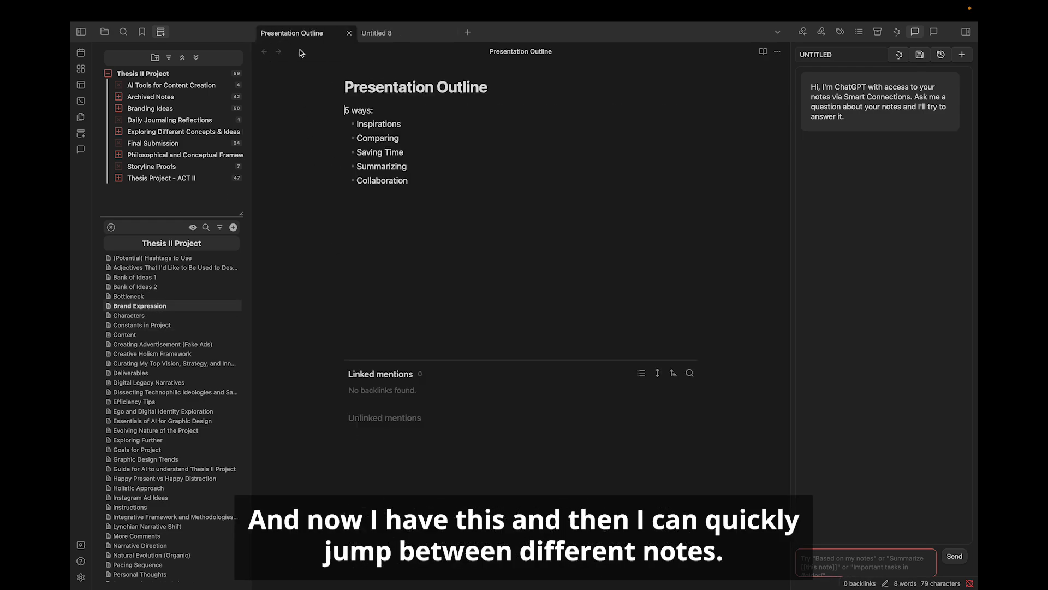
Step: Split the workspace into two side-by-side panes, with the cars and apples note in the first and an empty new tab in the second
key(super+p)
text(split)
key(Down)
key(Return)
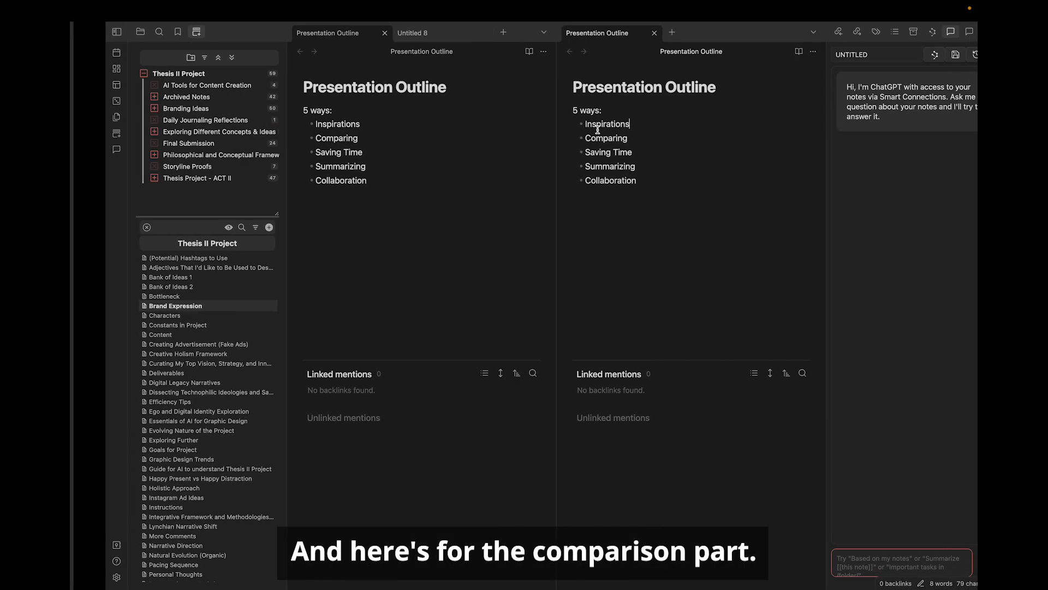
mouse_move(675, 4)
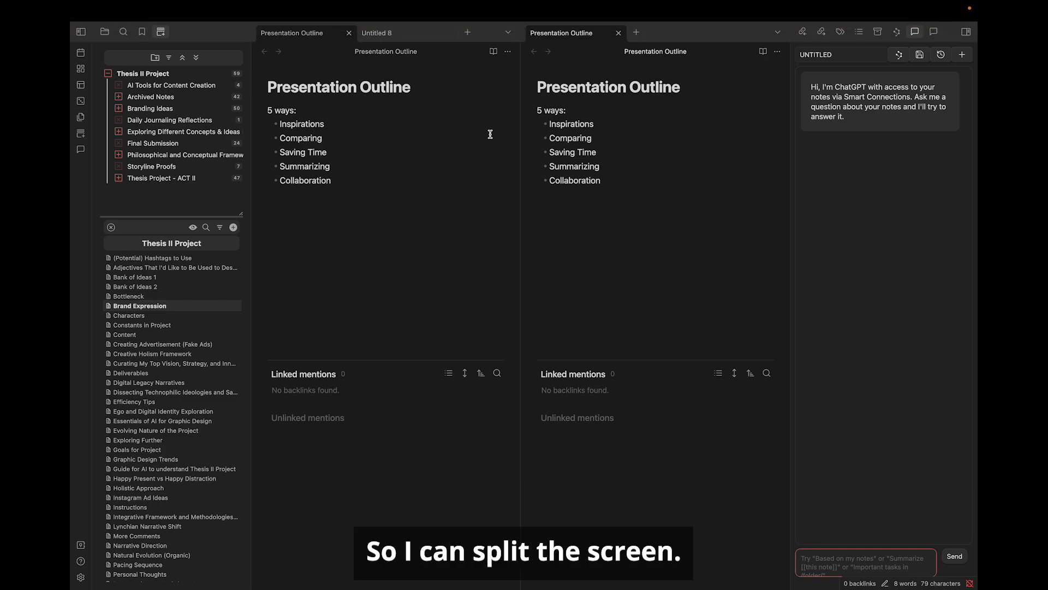
click(376, 33)
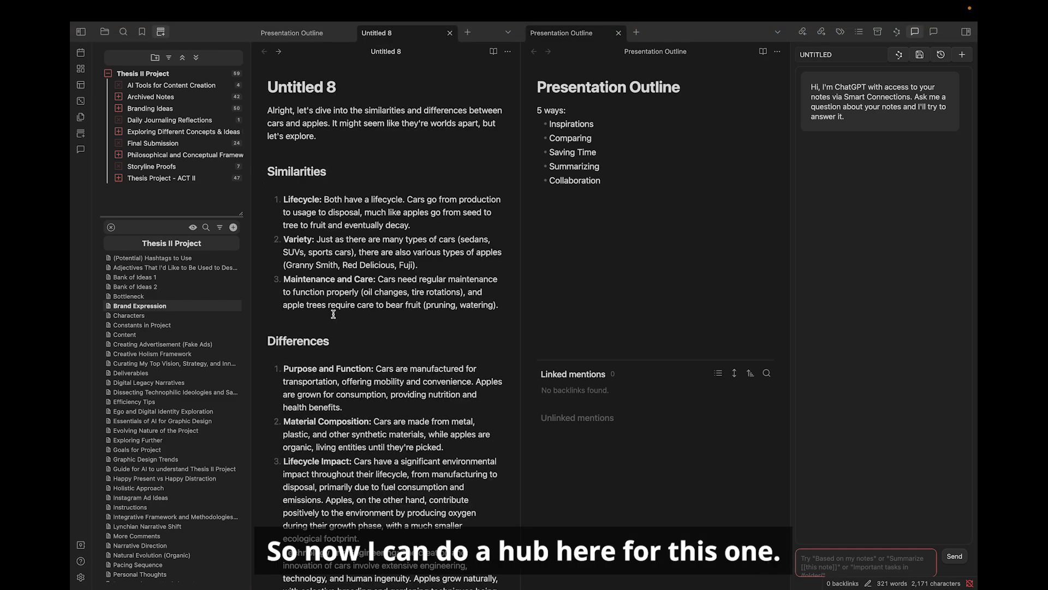
click(636, 32)
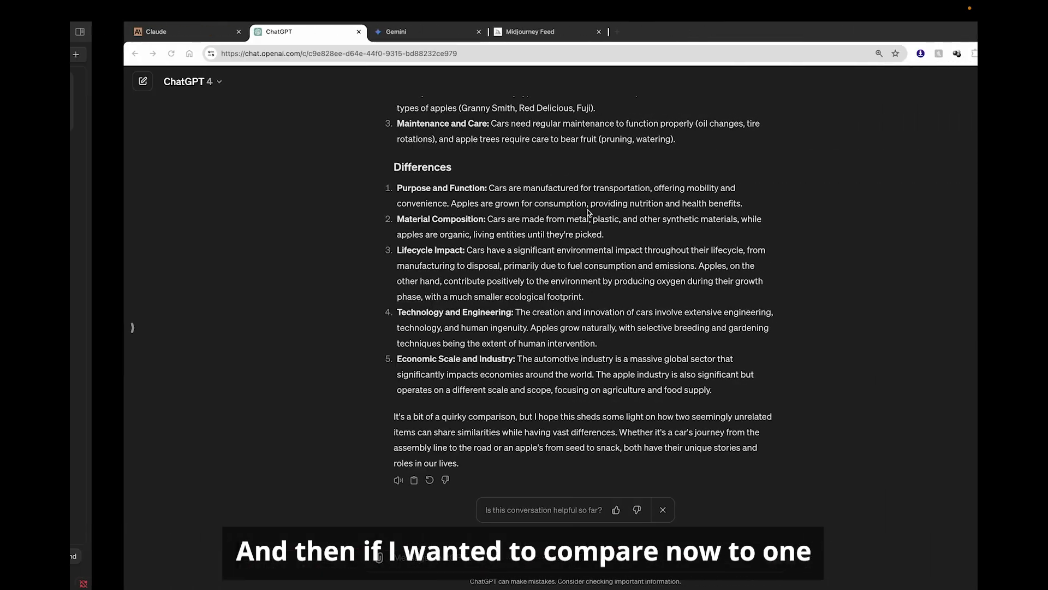
Step: Back in ChatGPT, send the follow-up prompt "now do one where you so "clothing" against "paper bags"" in the same chat
text(w do the)
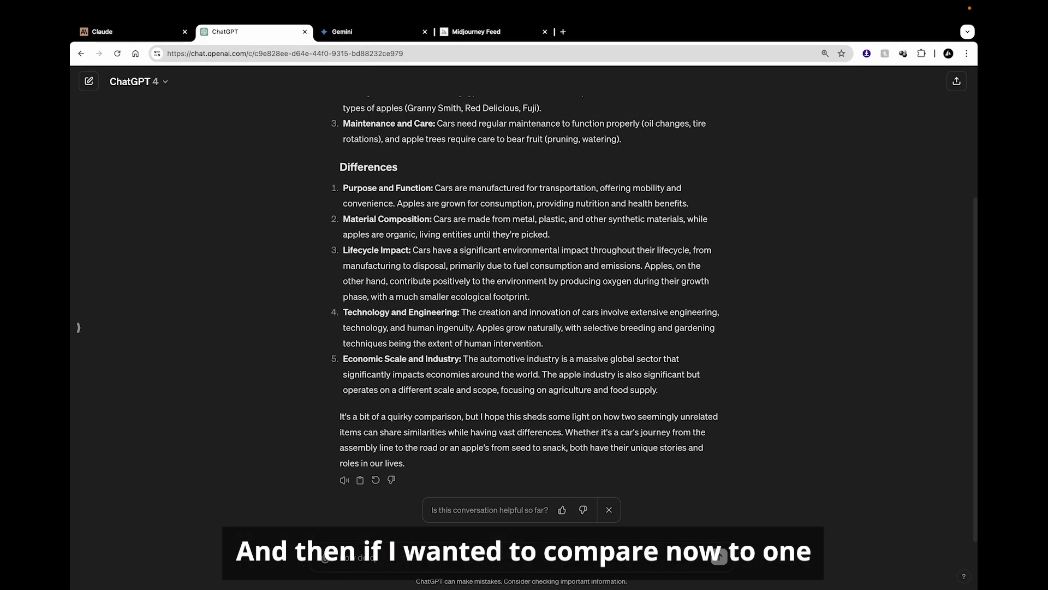
text( where)
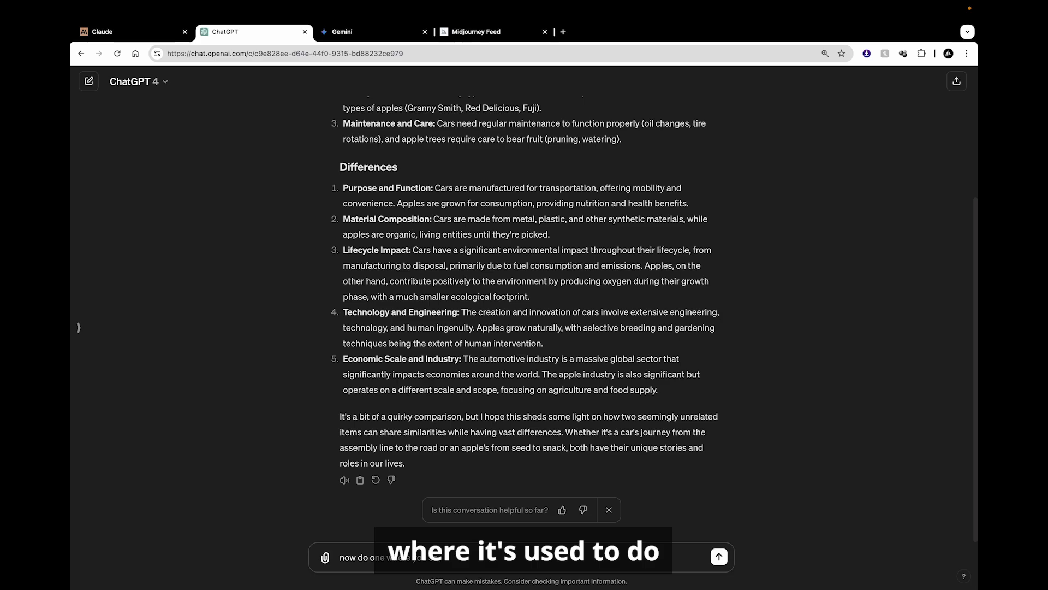
key(BackSpace)
key(BackSpace)
key(BackSpace)
key(BackSpace)
key(BackSpace)
key(BackSpace)
key(BackSpace)
key(BackSpace)
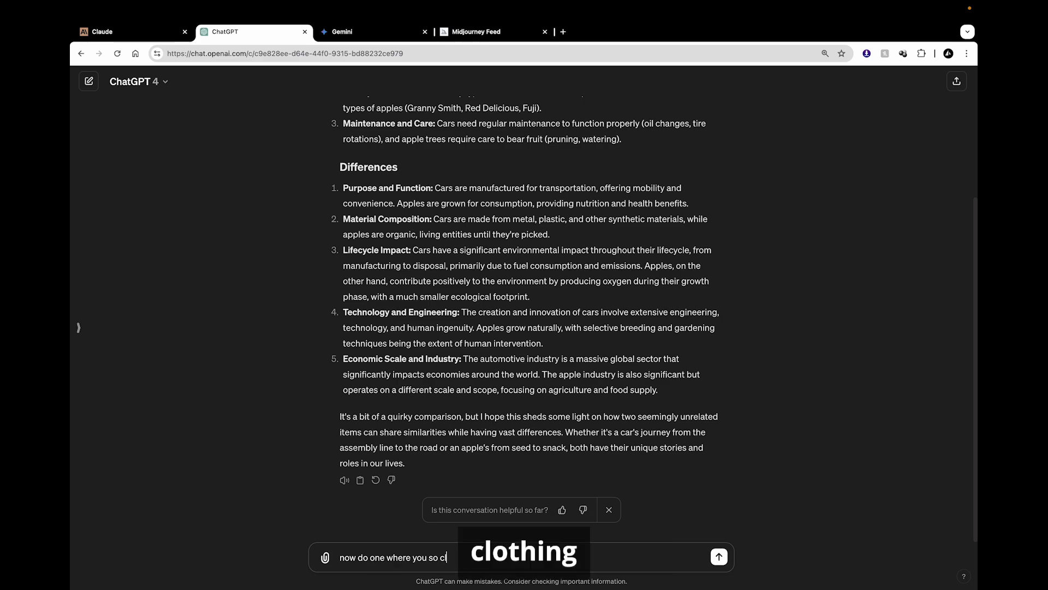
text("clothing" against)
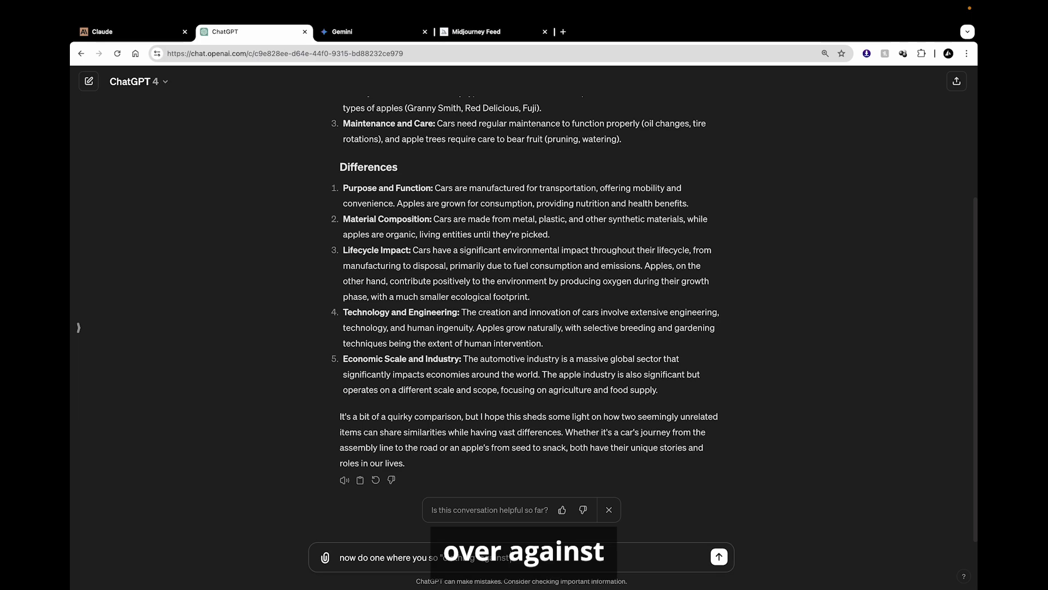
text( ")
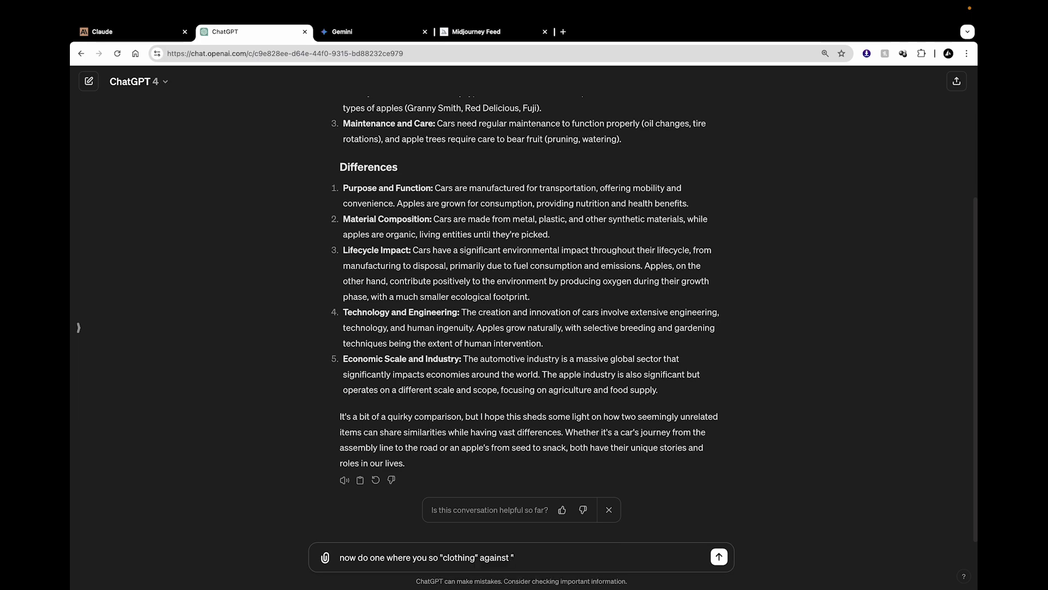
text(paperback)
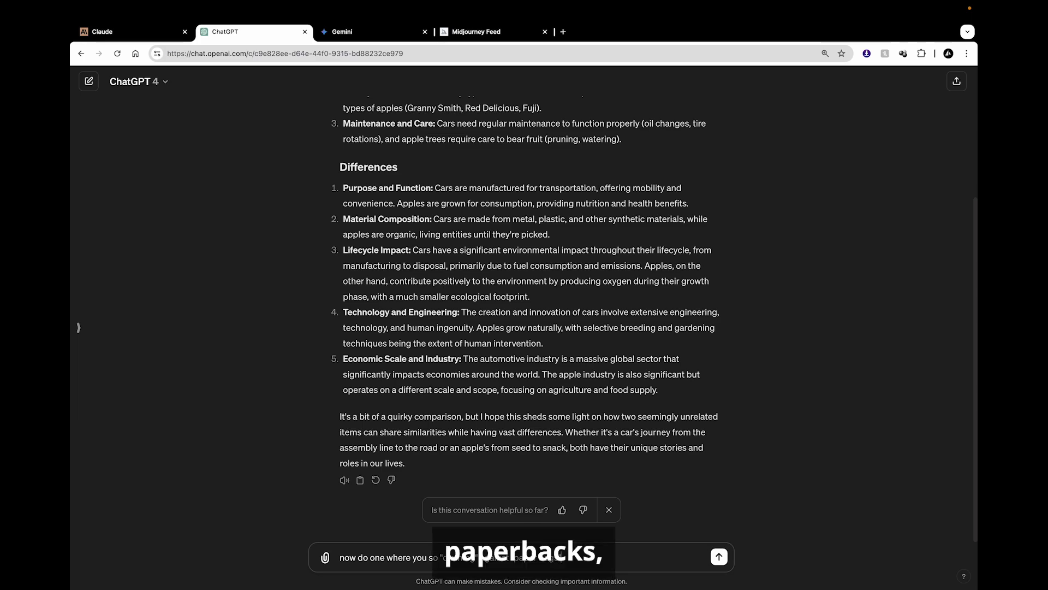
key(Return)
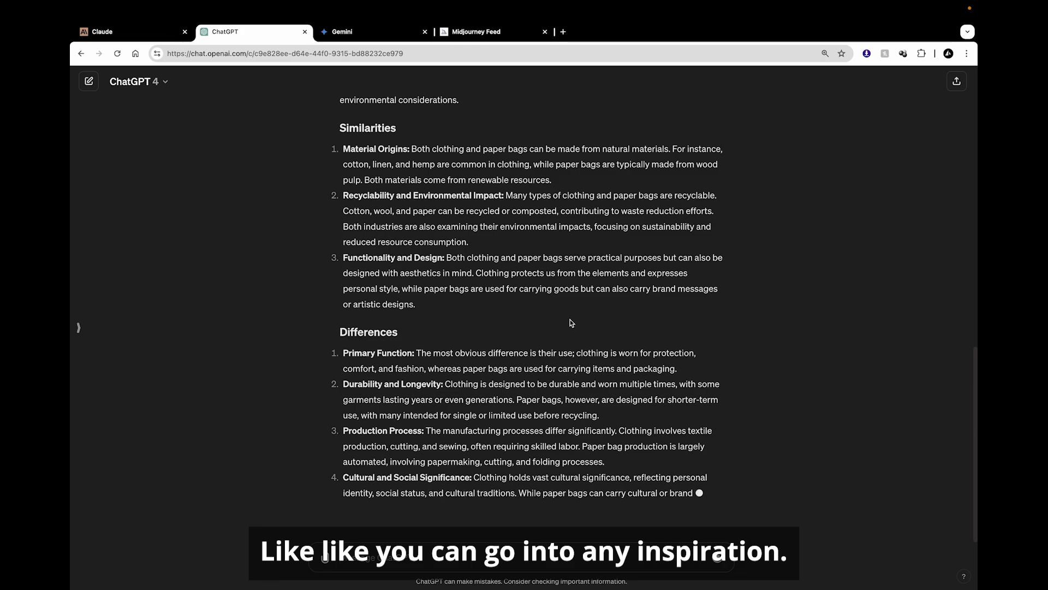
Step: Return to Obsidian and paste ChatGPT's clothing and paper bags answer into a new note beside the cars and apples one
key(ctrl+Right)
key(ctrl+Right)
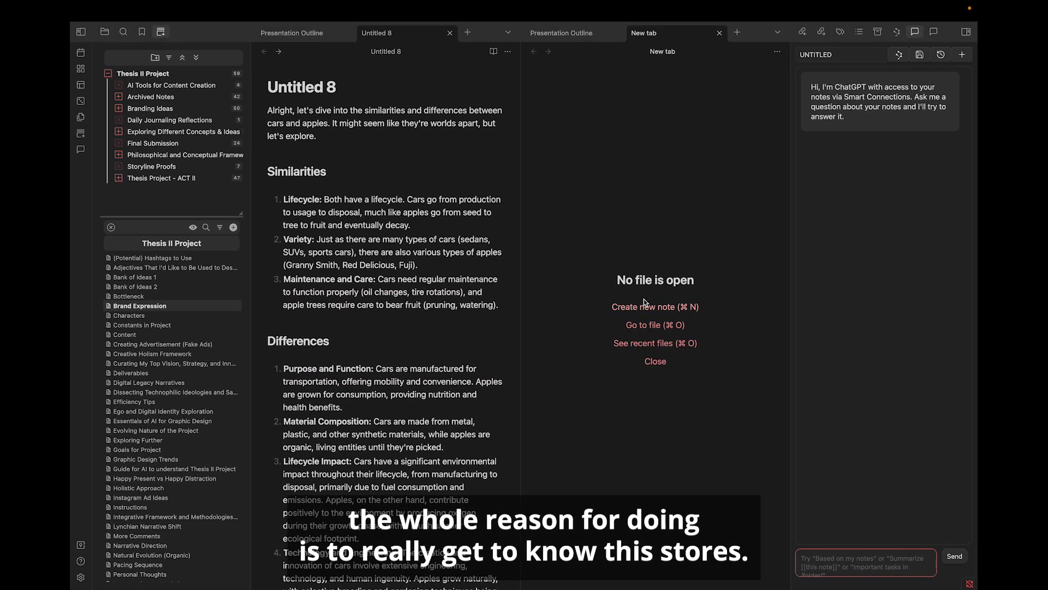
click(606, 304)
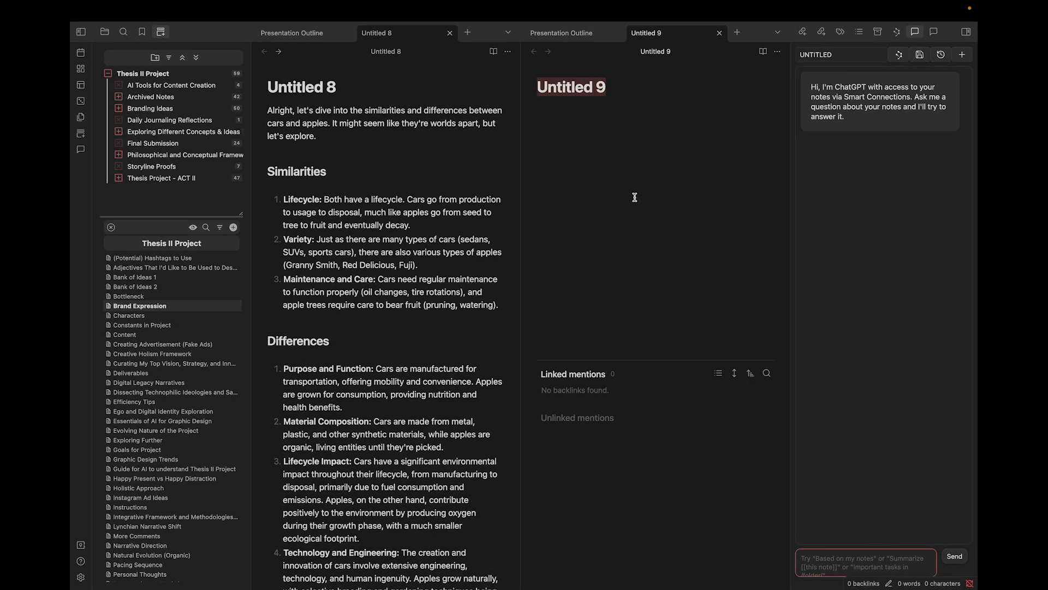
key(super+v)
scroll(634, 184, up, 10)
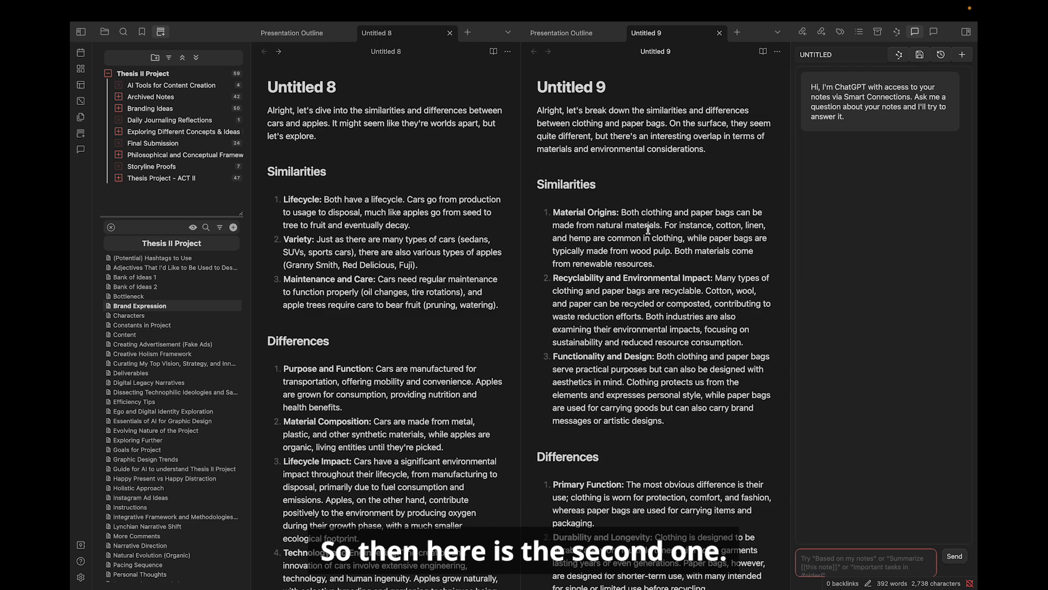
Step: Start the cars and apples note's title with "Car vs" and check the original prompt in ChatGPT for the second subject
triple_click(332, 88)
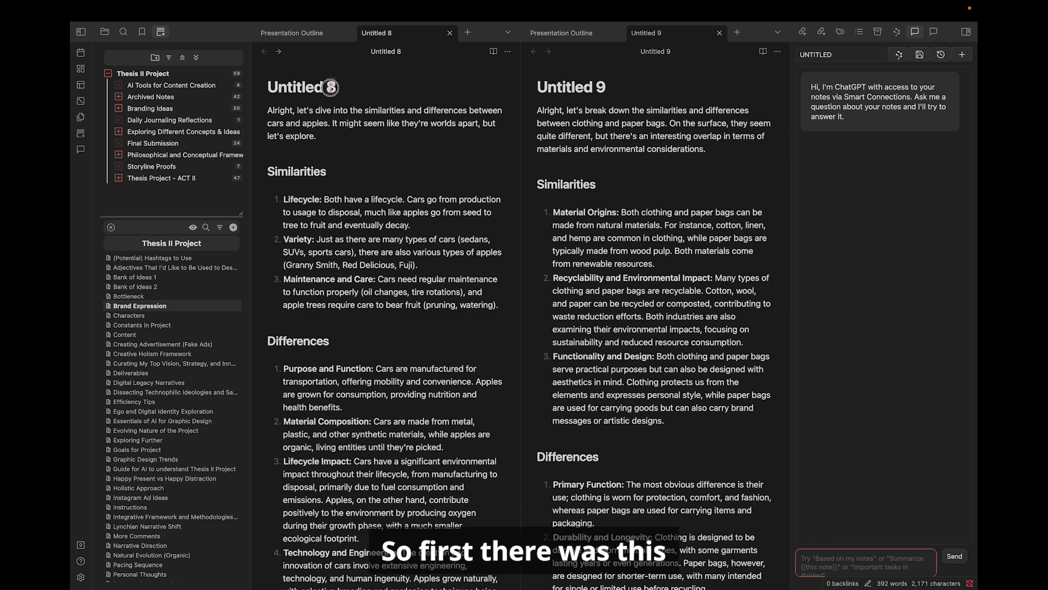
text(Car vs)
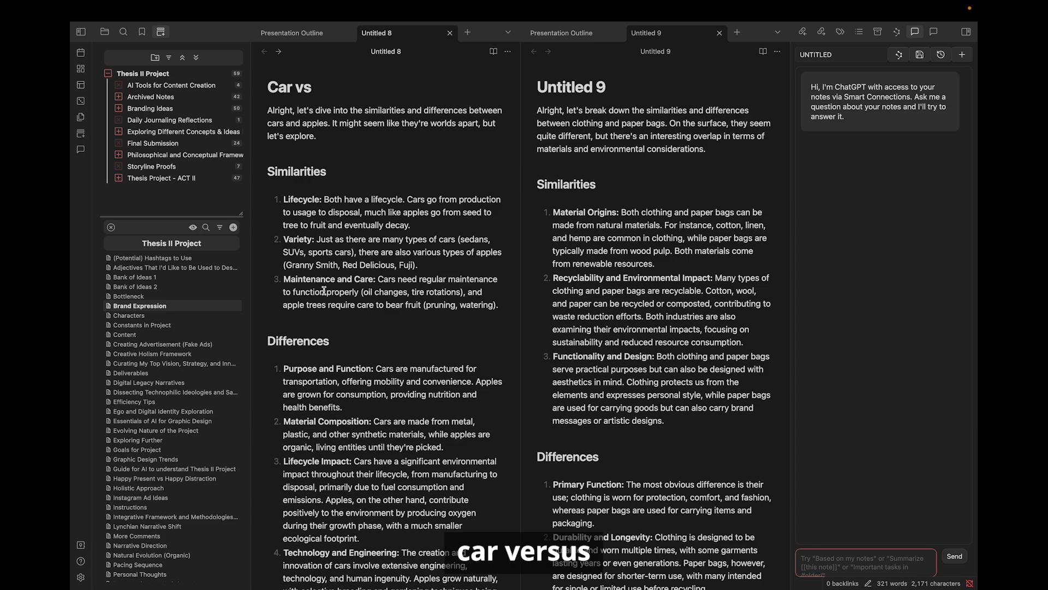
scroll(324, 290, down, 10)
scroll(324, 291, up, 1)
scroll(324, 291, up, 15)
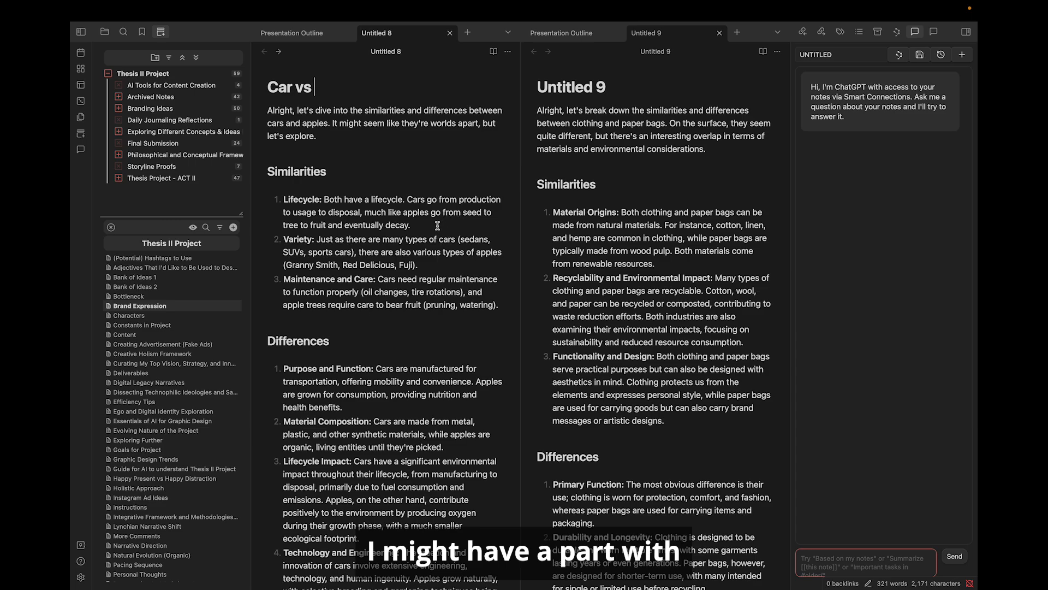
key(ctrl+Right)
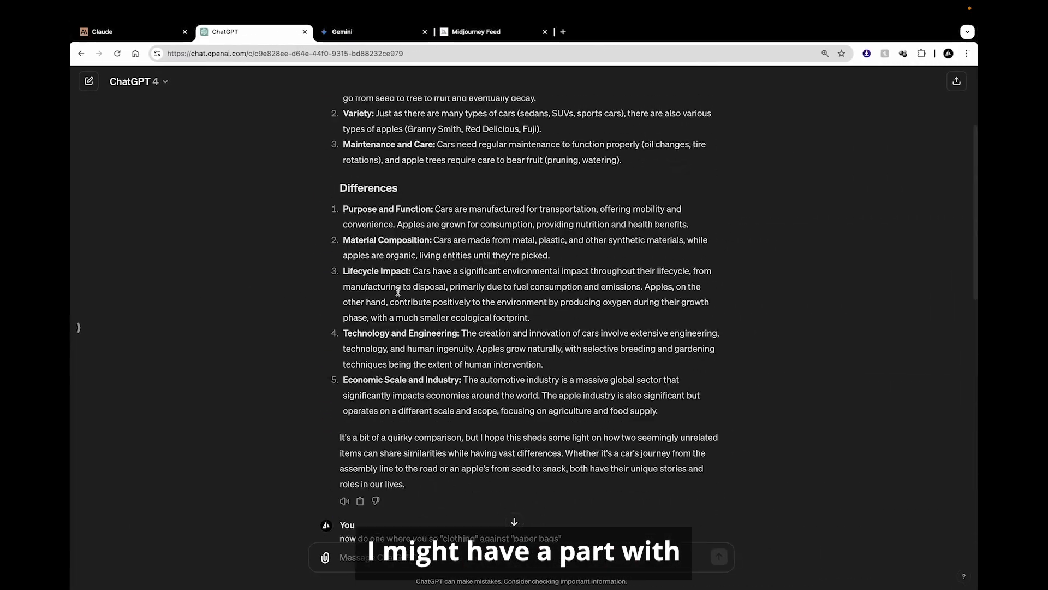
scroll(402, 273, up, 5)
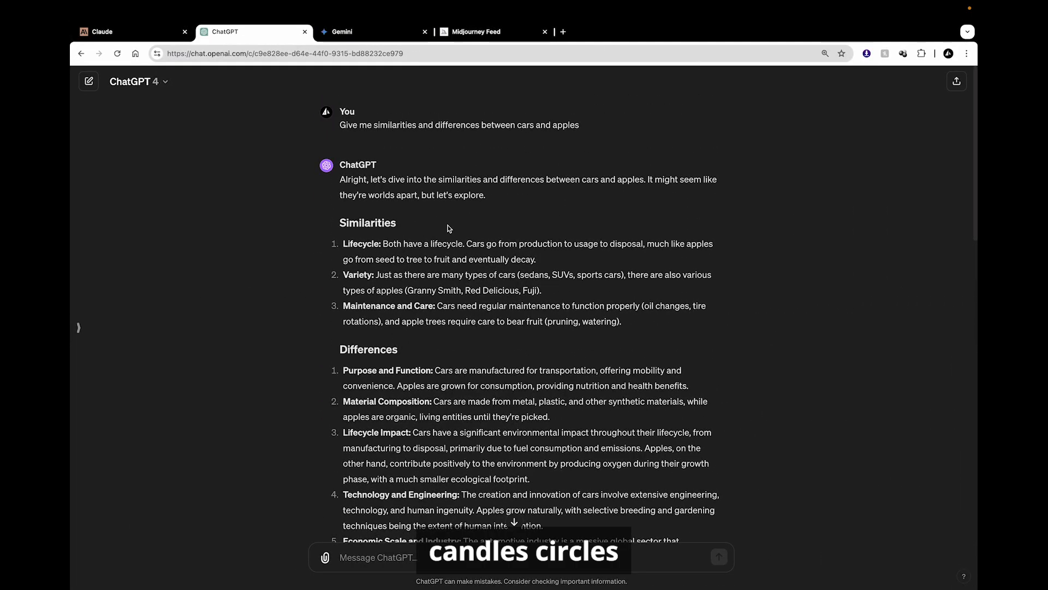
Step: Go back to Obsidian and complete the first note's title as "Cars vs Apples"
key(ctrl+Up)
click(562, 50)
click(368, 88)
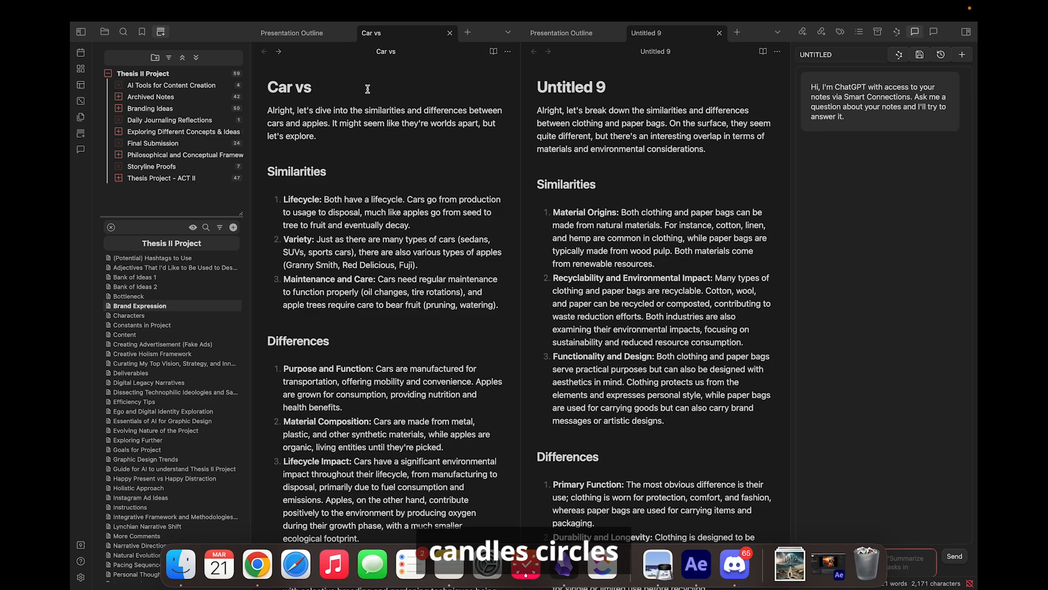
text(Apples)
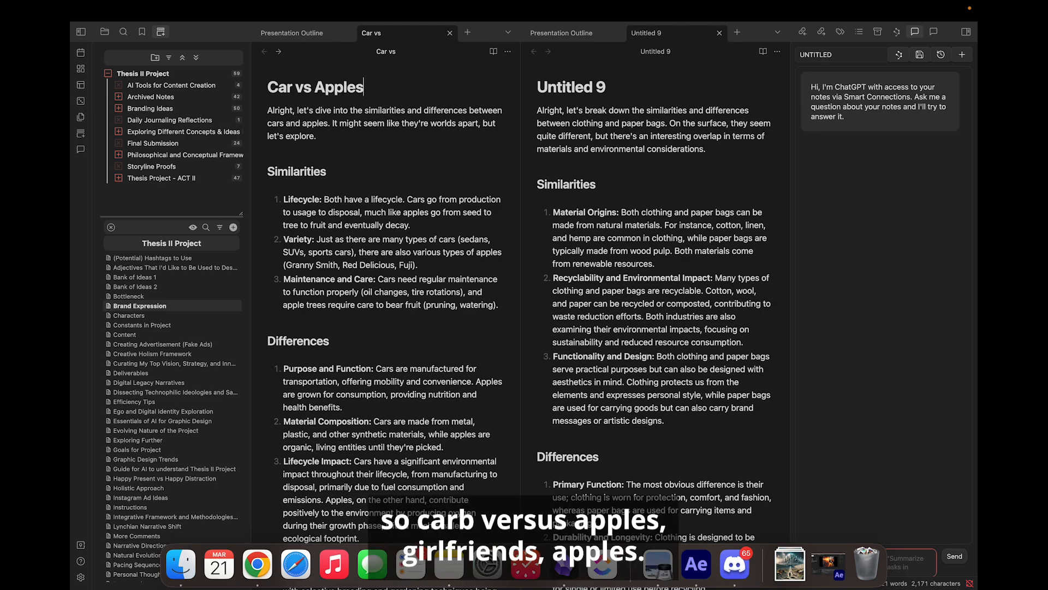
click(294, 87)
text(s)
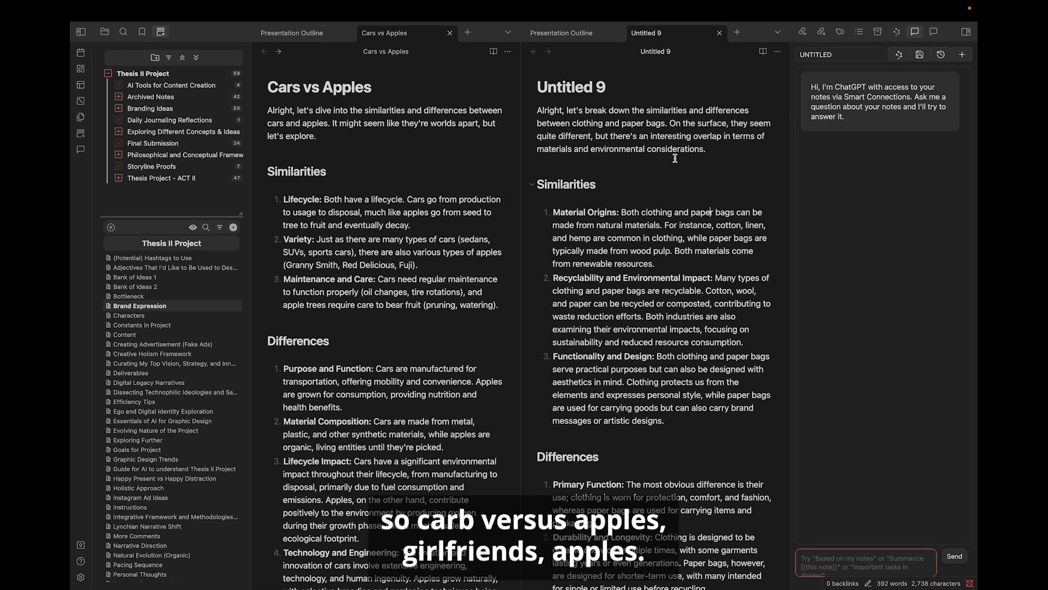
Step: Retitle the untitled clothing and paper bags note as "Clothing vs Paper Bag"
drag(610, 87, 524, 78)
text(Cl)
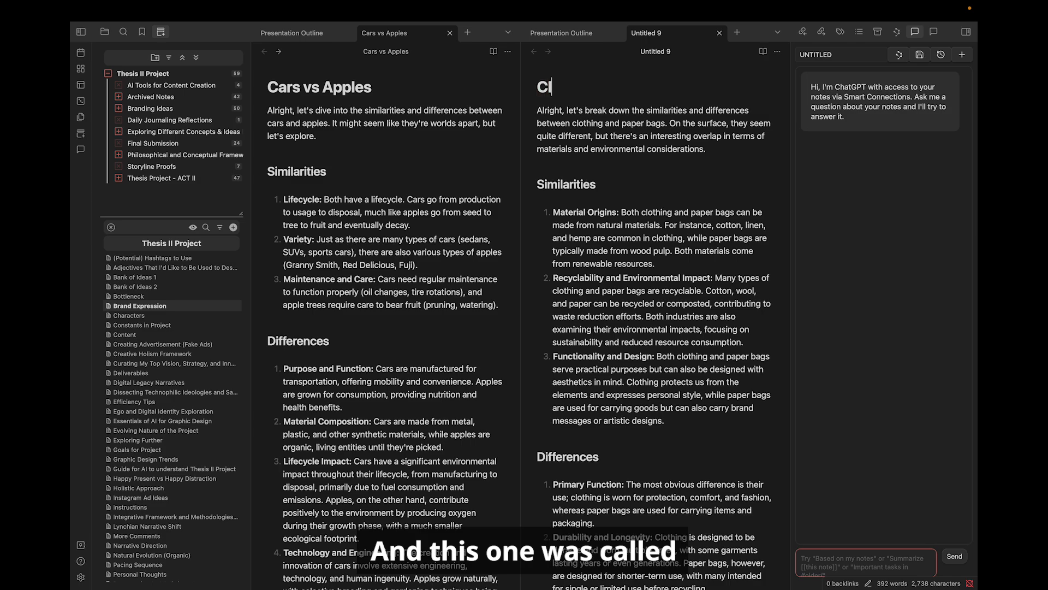
text(othing vs Pag)
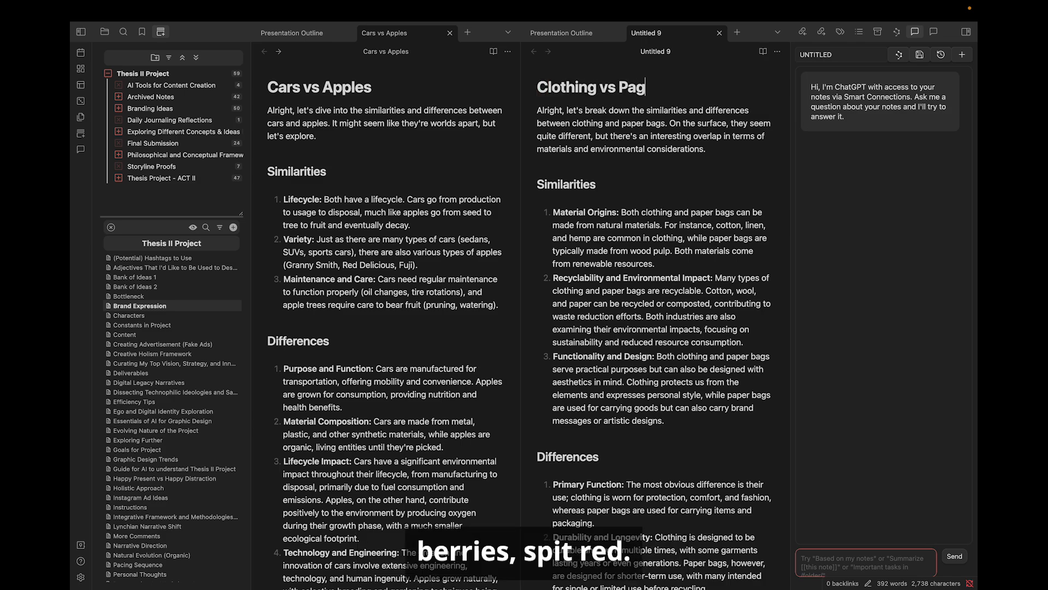
key(BackSpace)
text(per Bag)
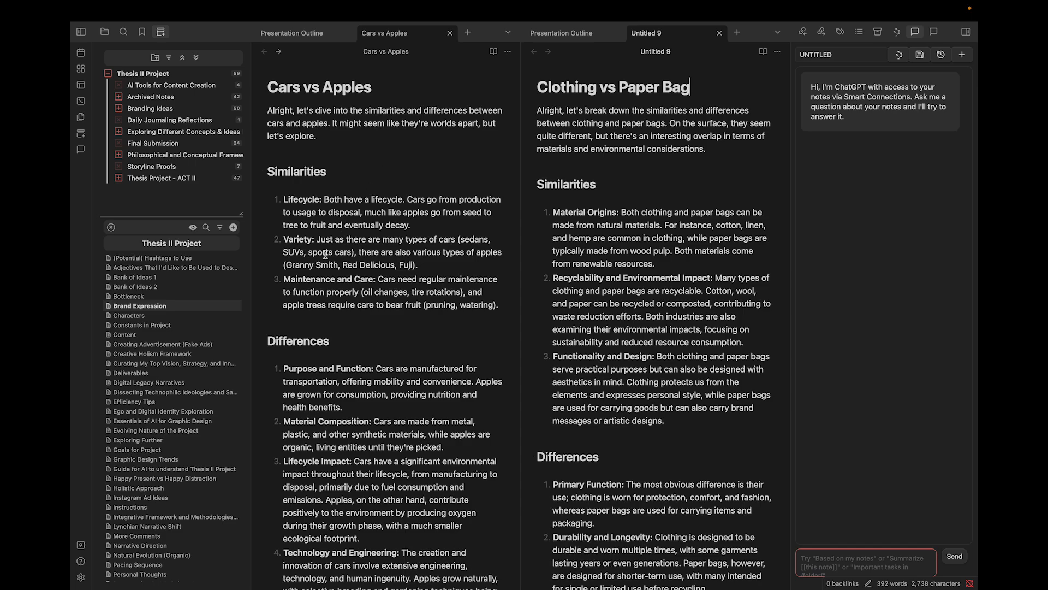
double_click(313, 275)
scroll(330, 285, down, 10)
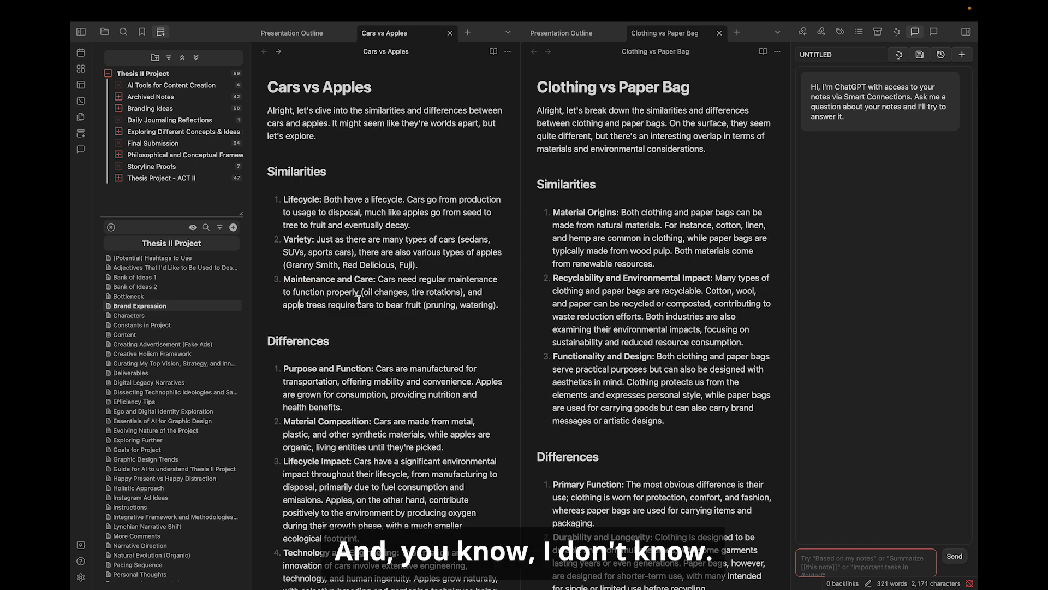
scroll(647, 386, down, 10)
scroll(648, 386, up, 10)
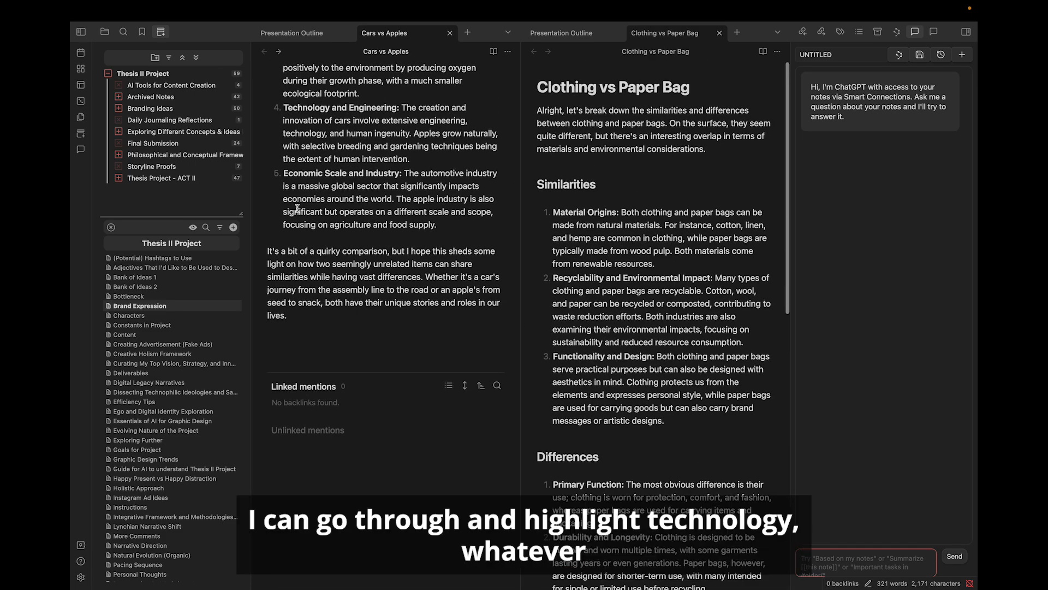
scroll(297, 211, up, 10)
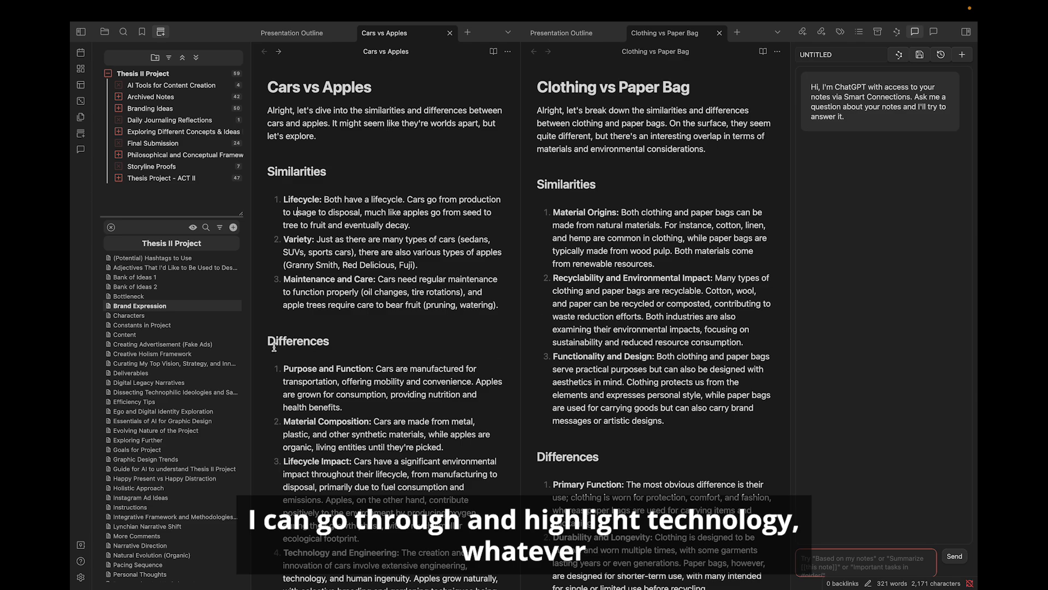
Step: Delete the "Recyclability and Environmental Impact" point from the Similarities list of the Clothing vs Paper Bag note
click(594, 365)
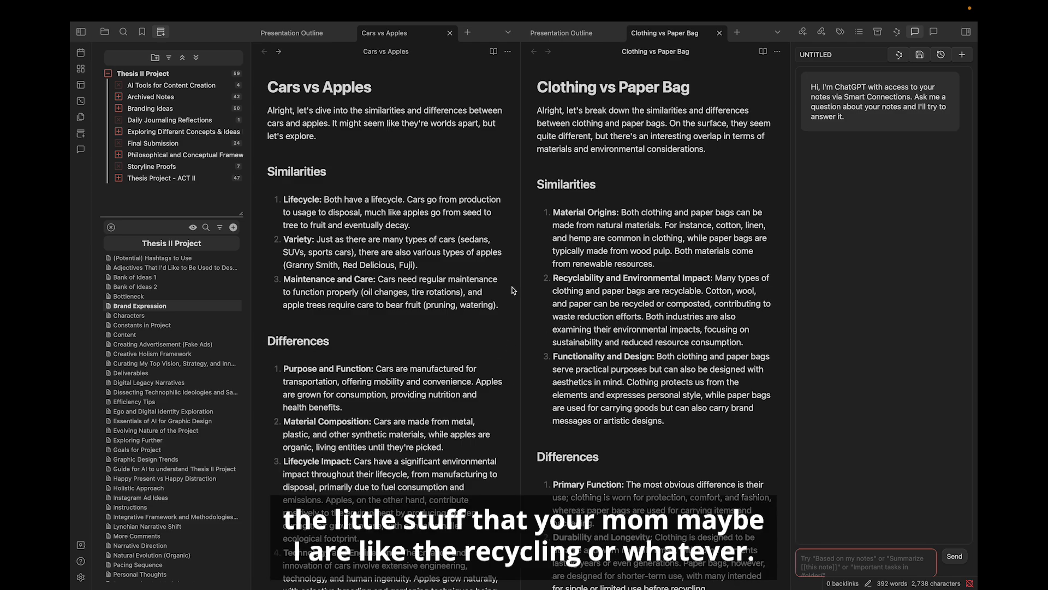
drag(736, 342, 655, 263)
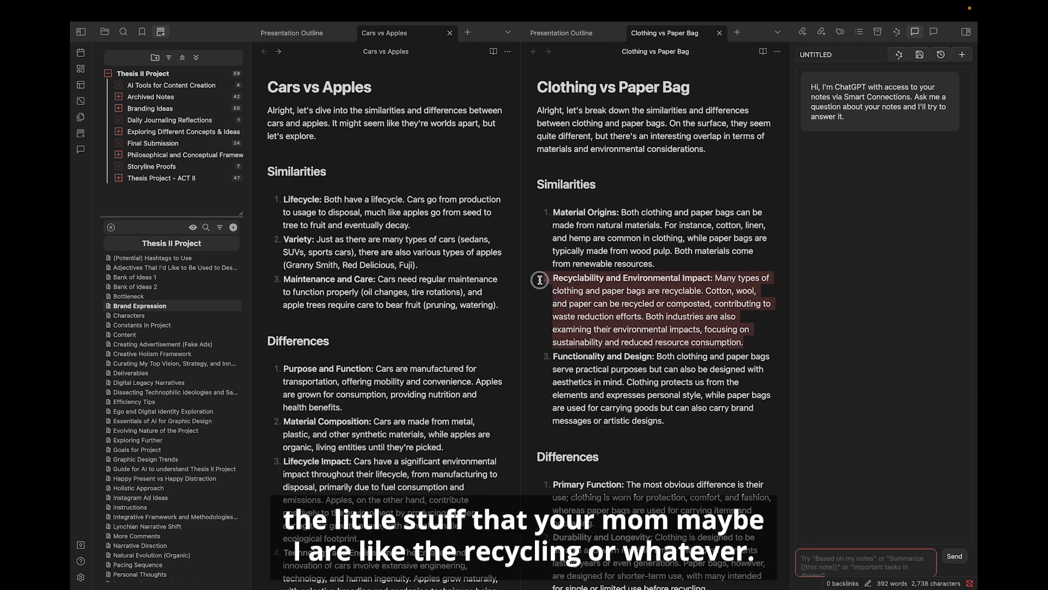
key(BackSpace)
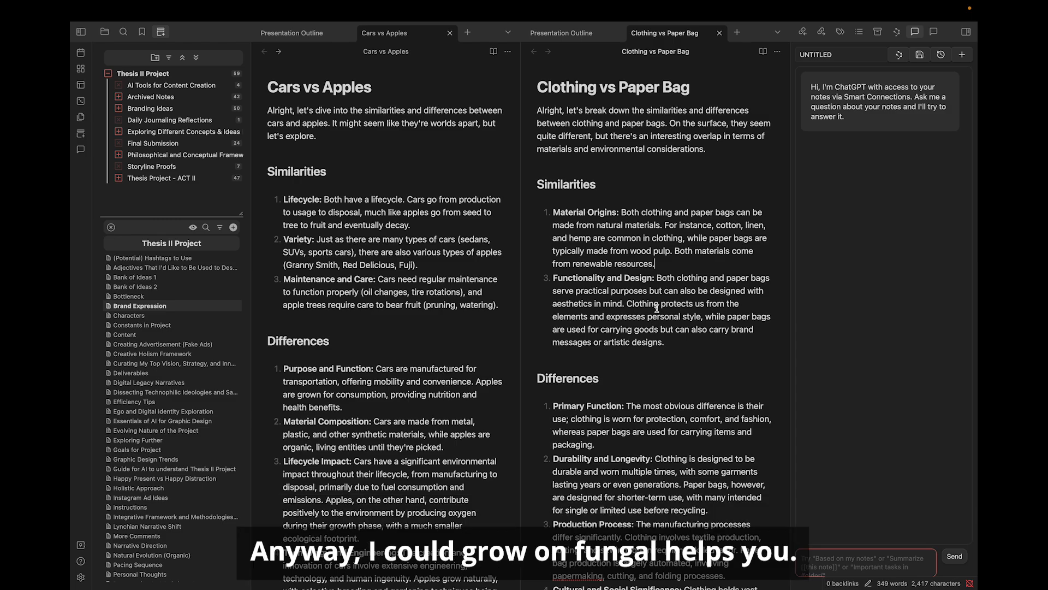
scroll(457, 306, down, 2)
scroll(457, 306, up, 2)
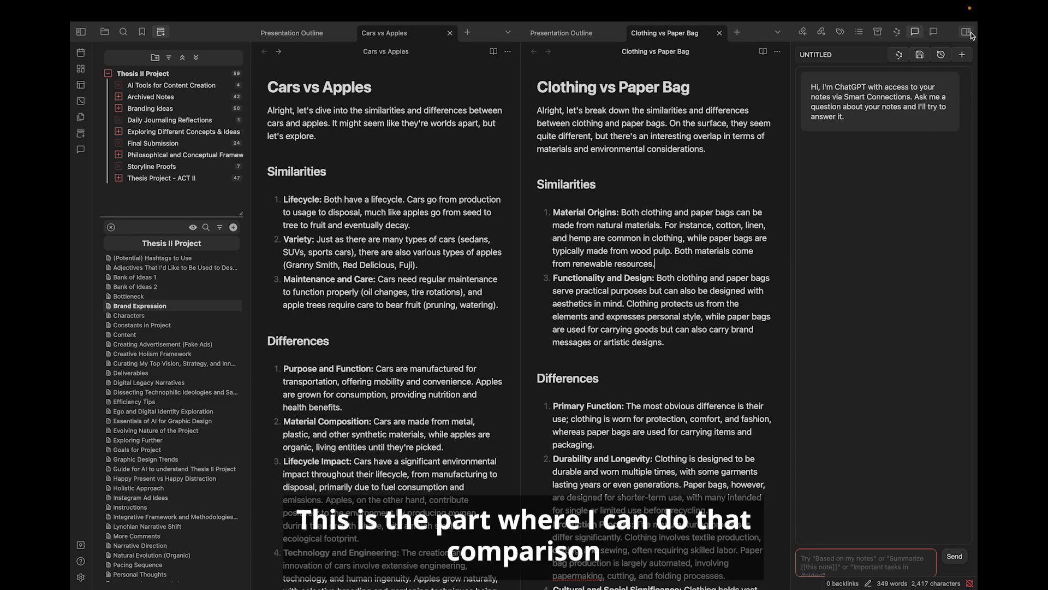
click(866, 553)
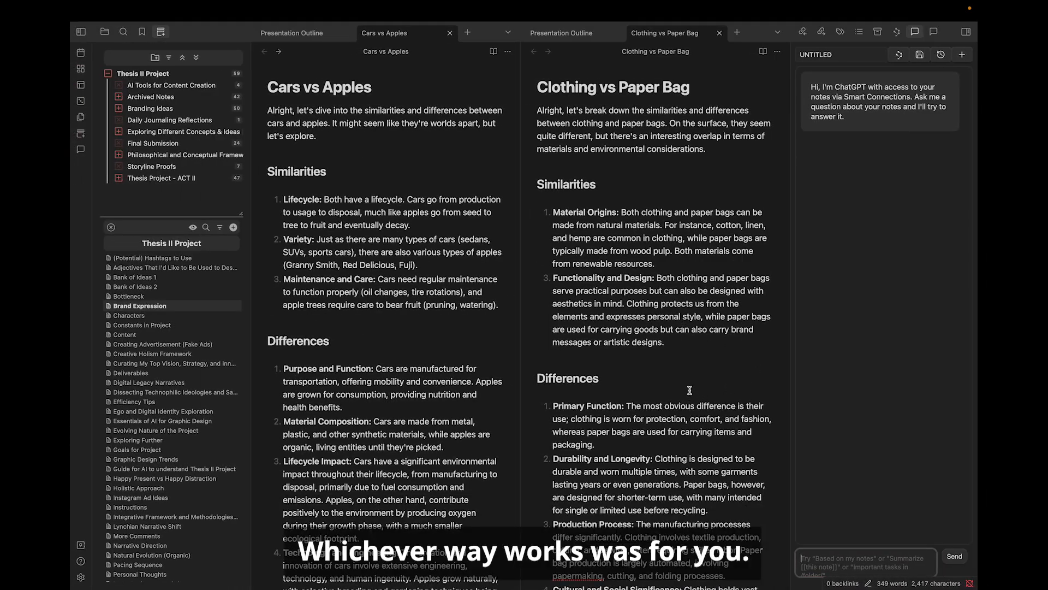
click(720, 402)
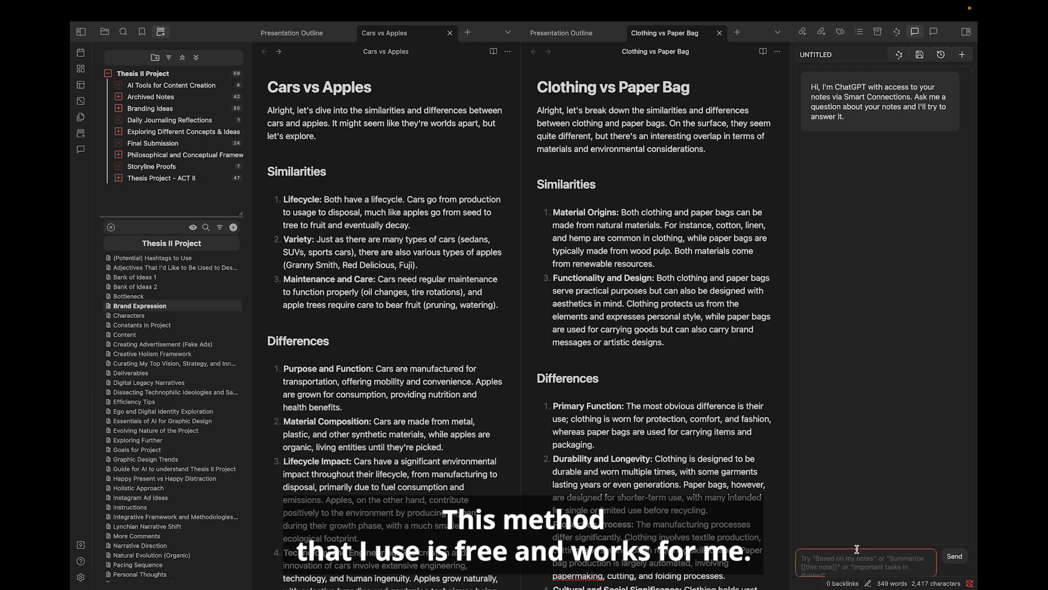
click(853, 561)
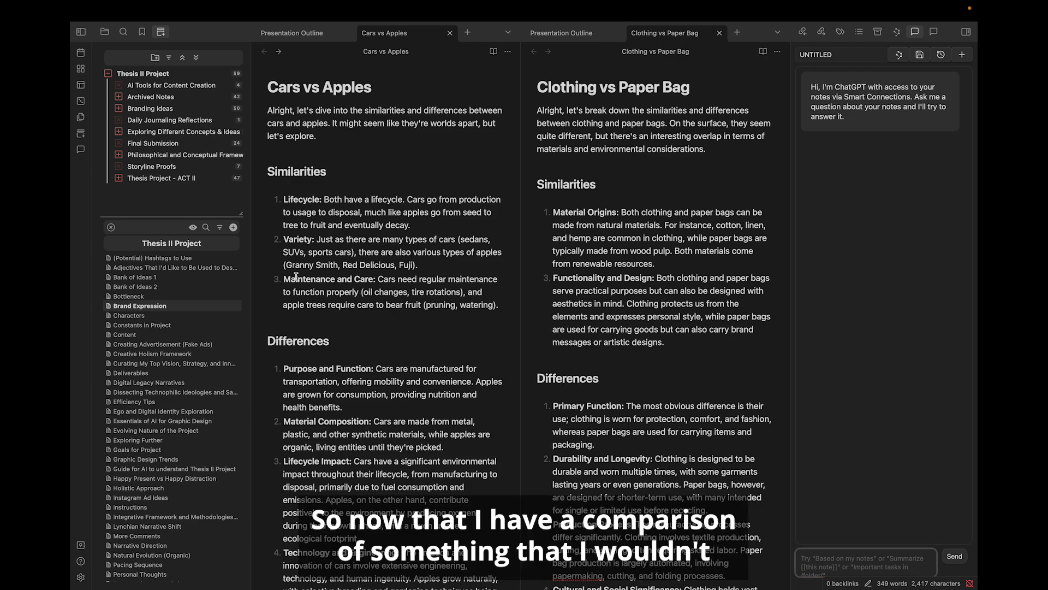
click(358, 122)
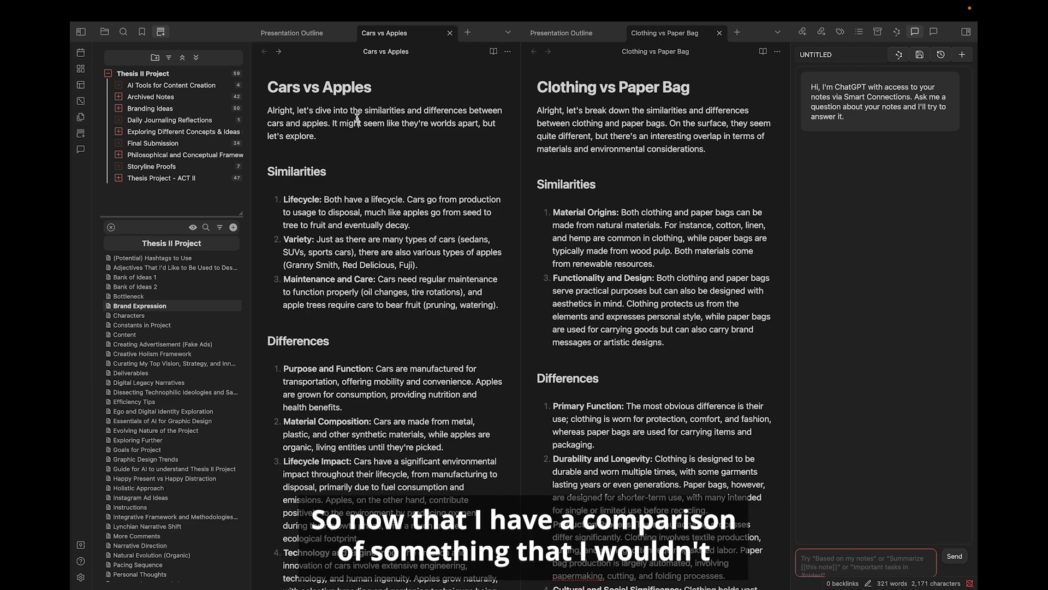
click(367, 148)
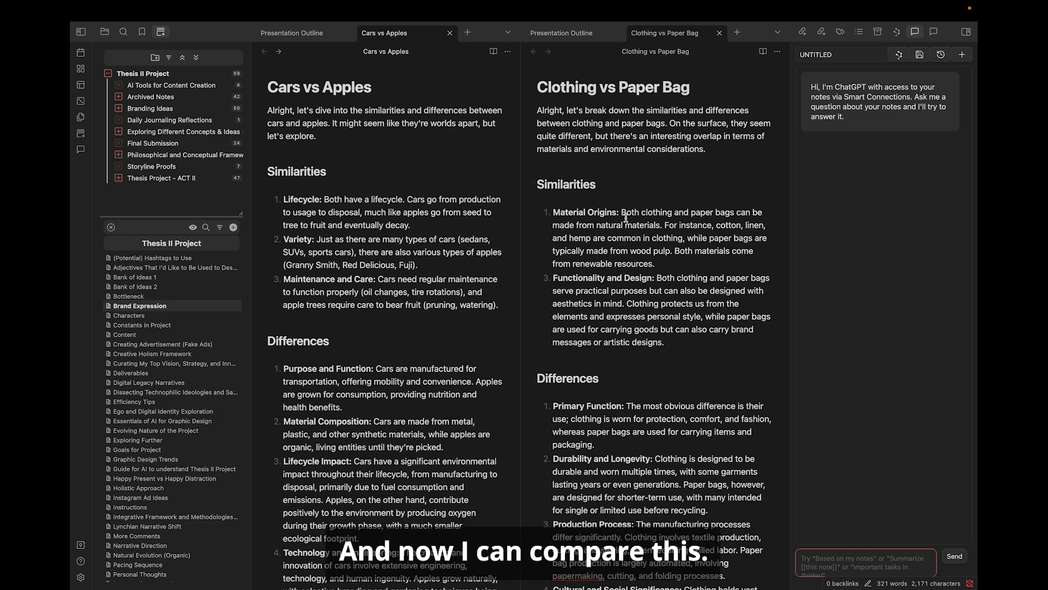
Step: Send the Smart Connections chat the prompt "Give me a document where you highlight the overlaps between [[Cars vs Apples]] and [[Clothing vs Paper Bag]]", linking both notes
click(819, 569)
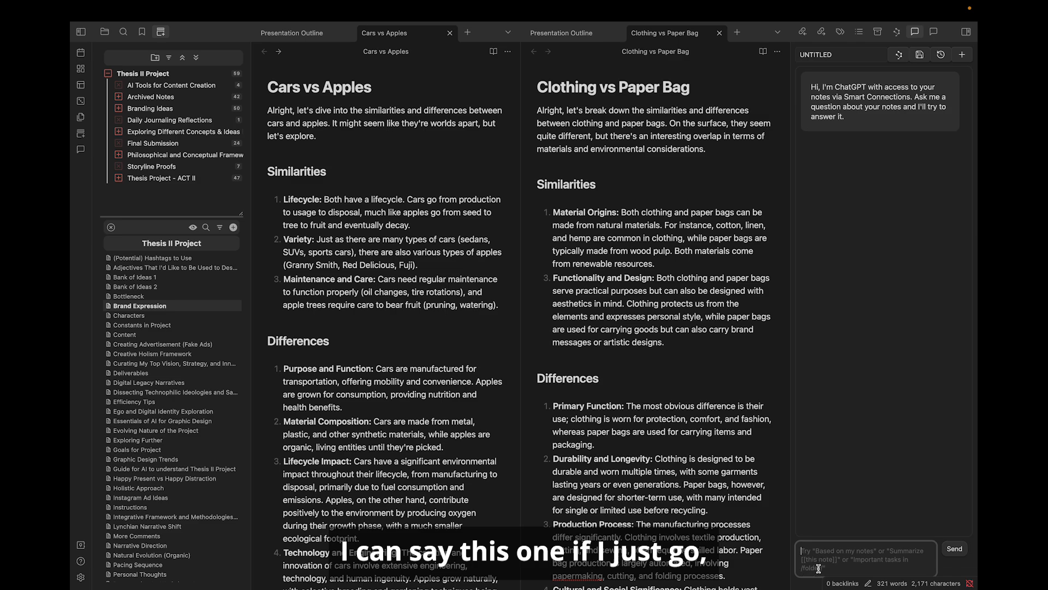
text(Give me a document)
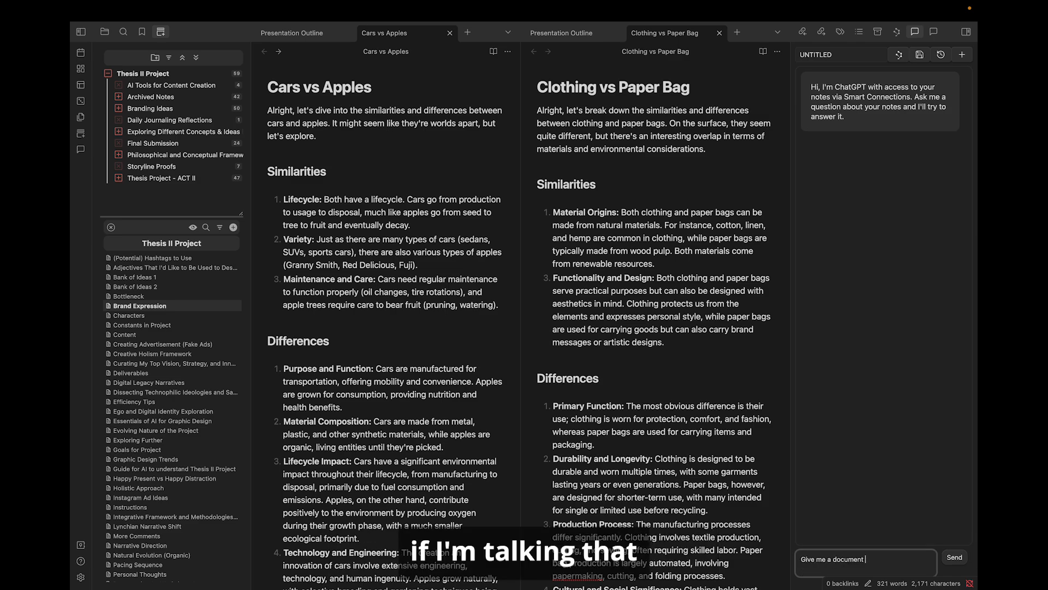
text( where you highlight the overlaps)
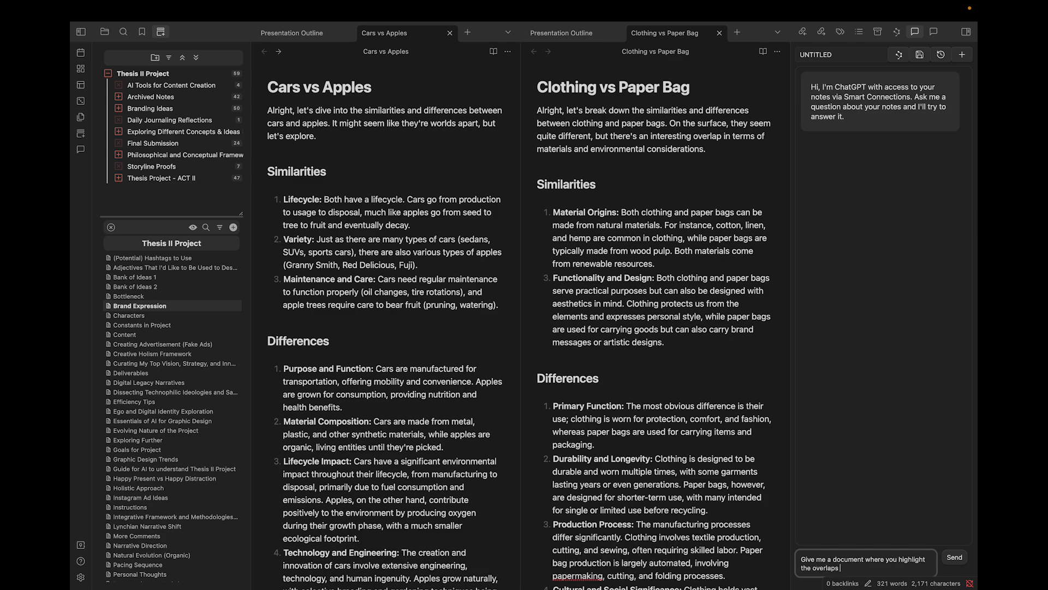
text(between [[cars vs)
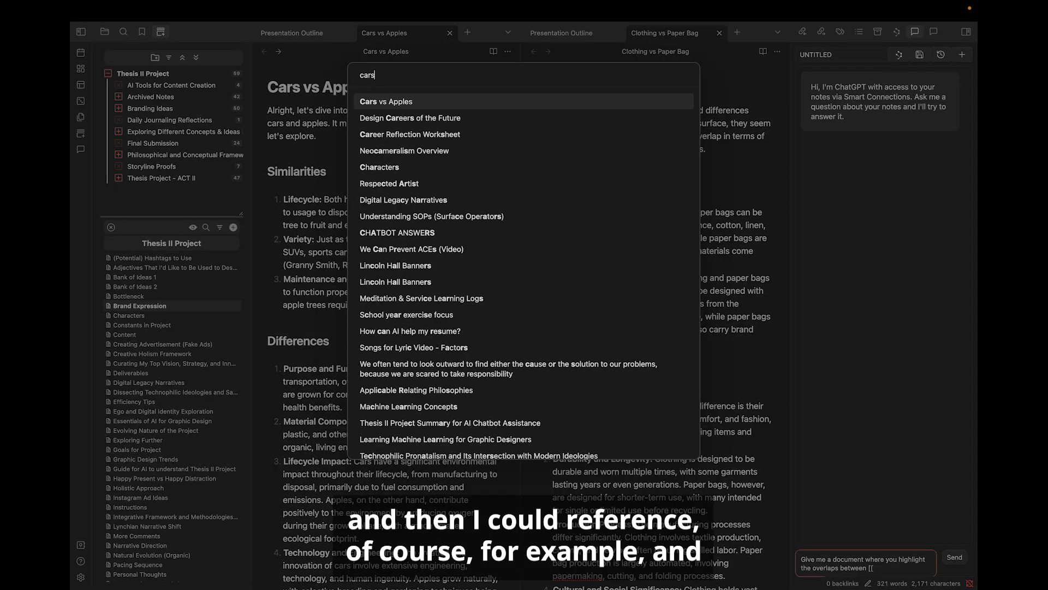
key(Return)
text(and)
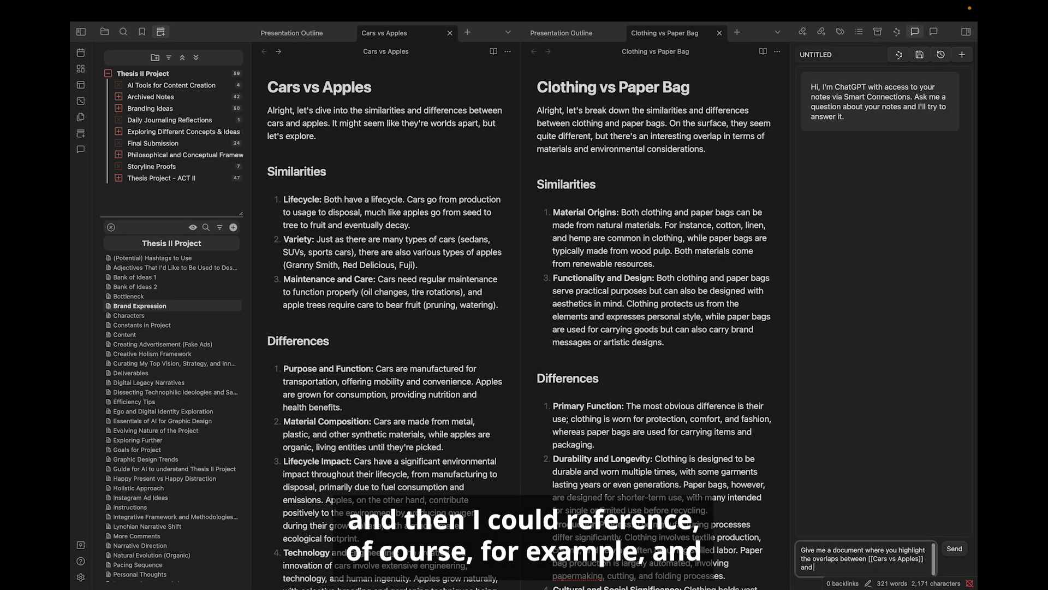
text( [[clothing)
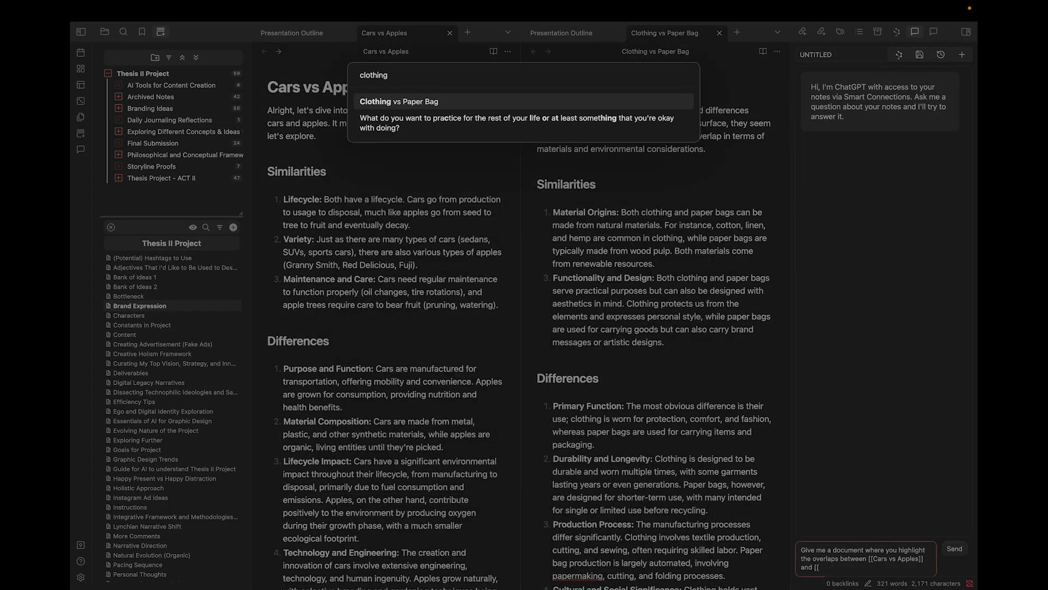
key(Return)
click(955, 548)
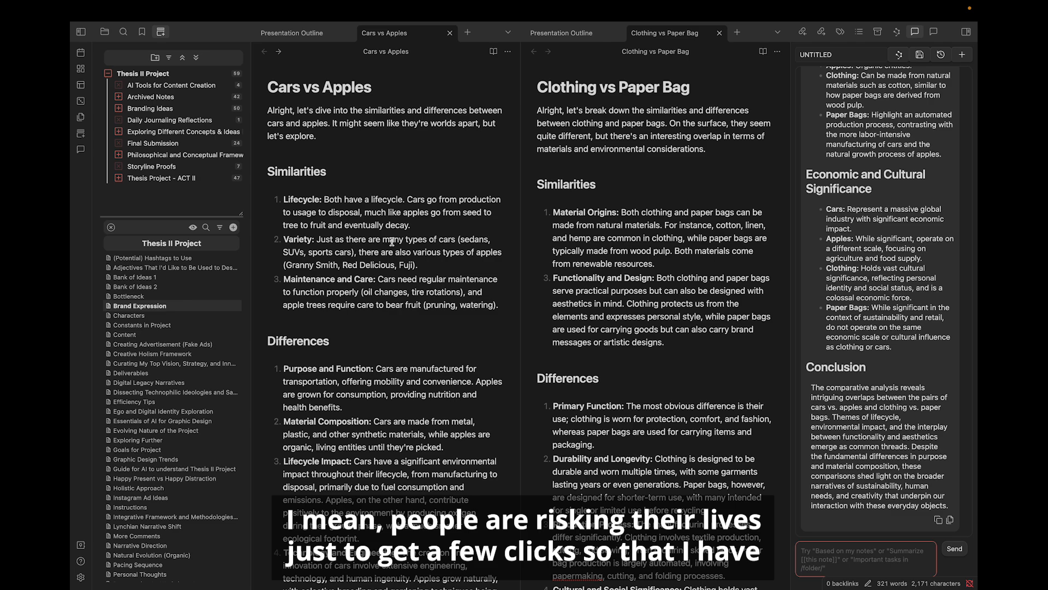
Step: Review the chat's comparative analysis from its heading to the conclusion alongside the Cars vs Apples note
click(431, 338)
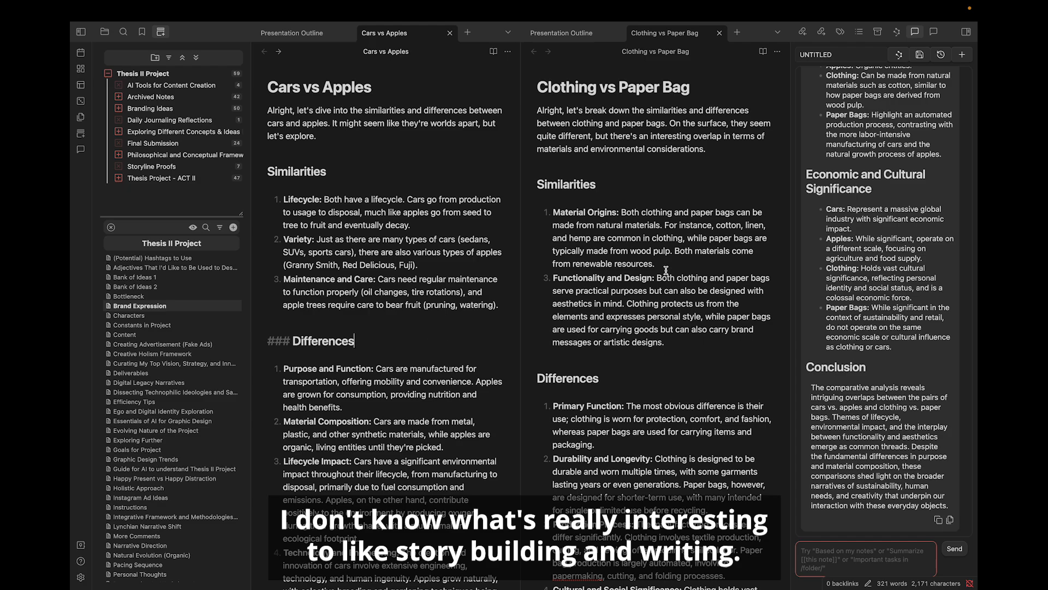
scroll(858, 287, up, 10)
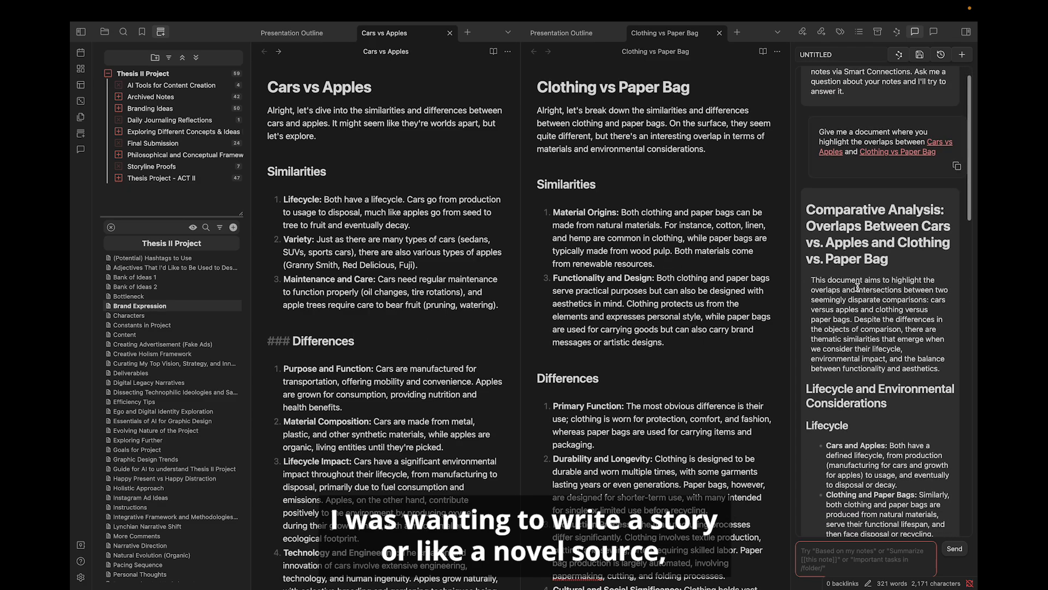
scroll(858, 286, down, 10)
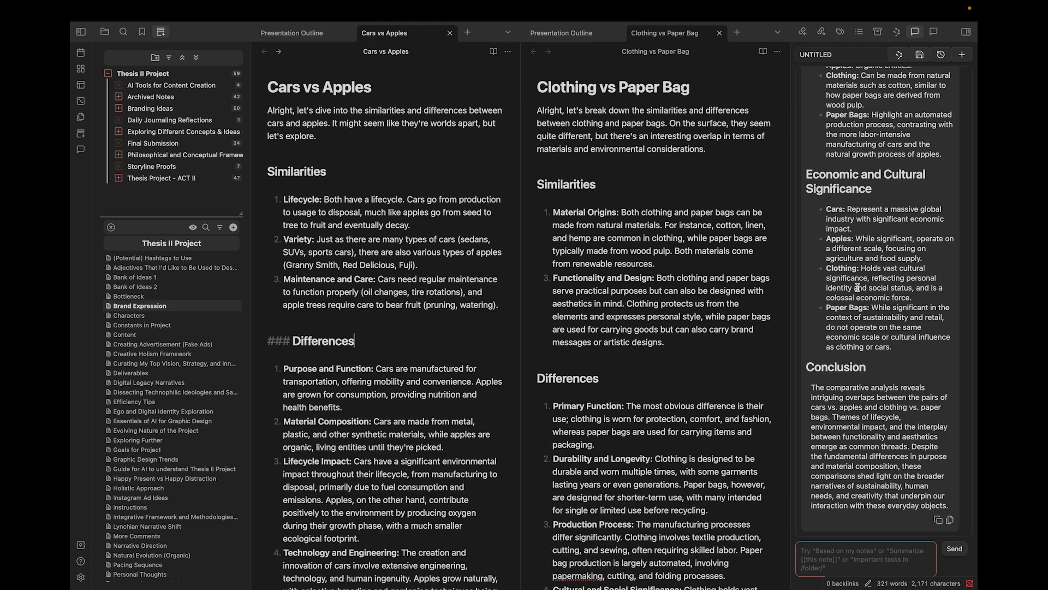
scroll(858, 288, up, 15)
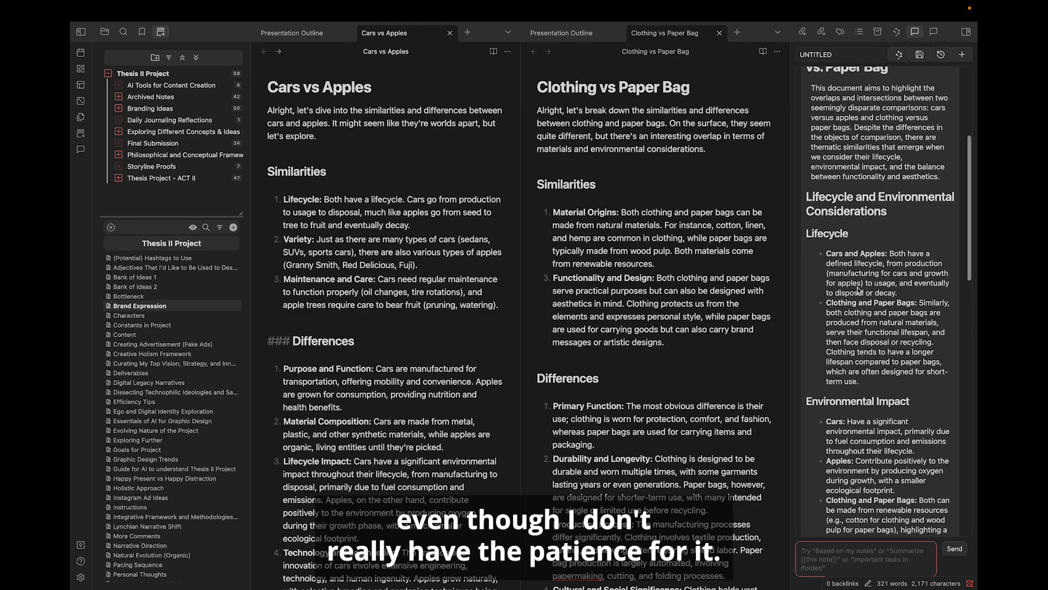
scroll(858, 288, down, 15)
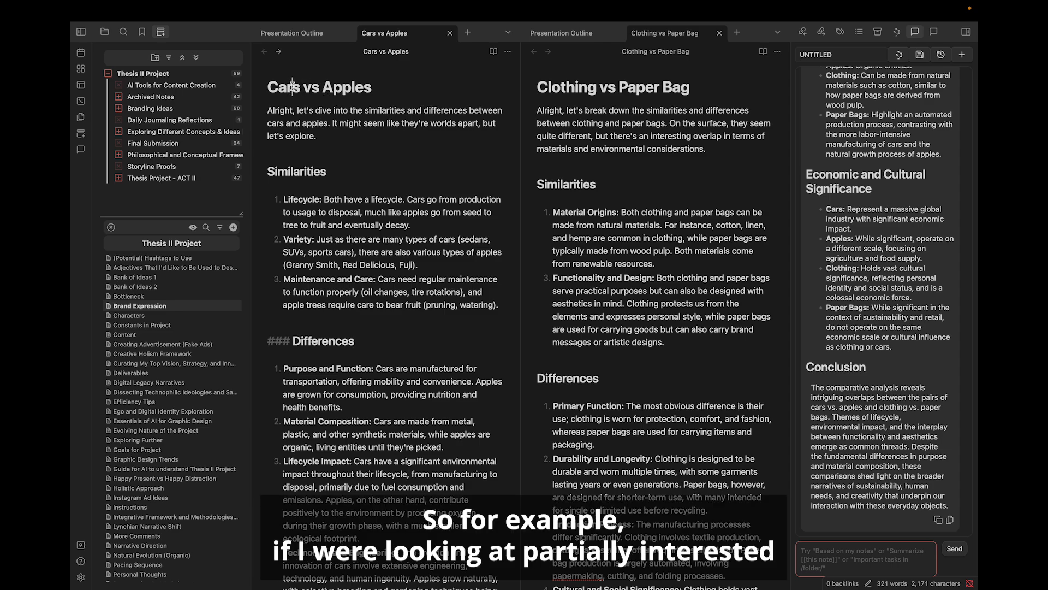
drag(300, 87, 268, 88)
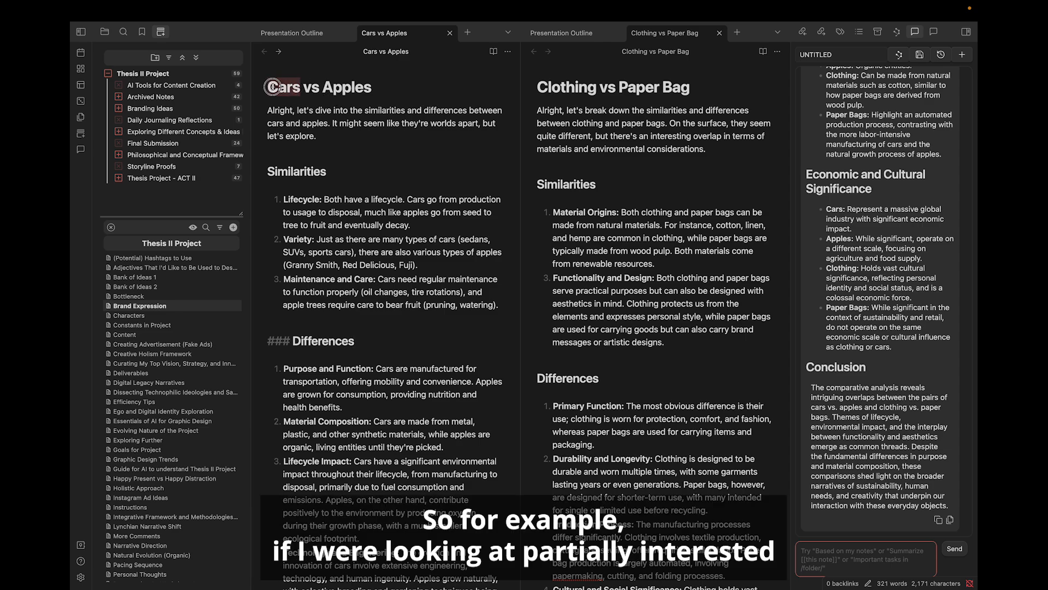
click(349, 88)
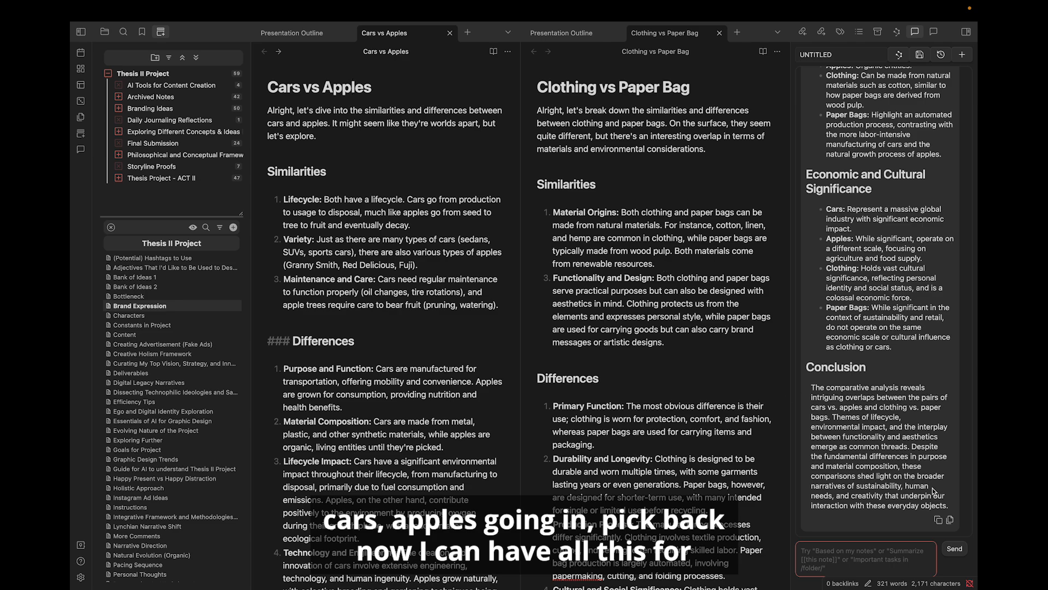
Step: Copy the chat's comparative analysis and paste it into a new note in the pane holding Clothing vs Paper Bag
click(938, 520)
mouse_move(704, 5)
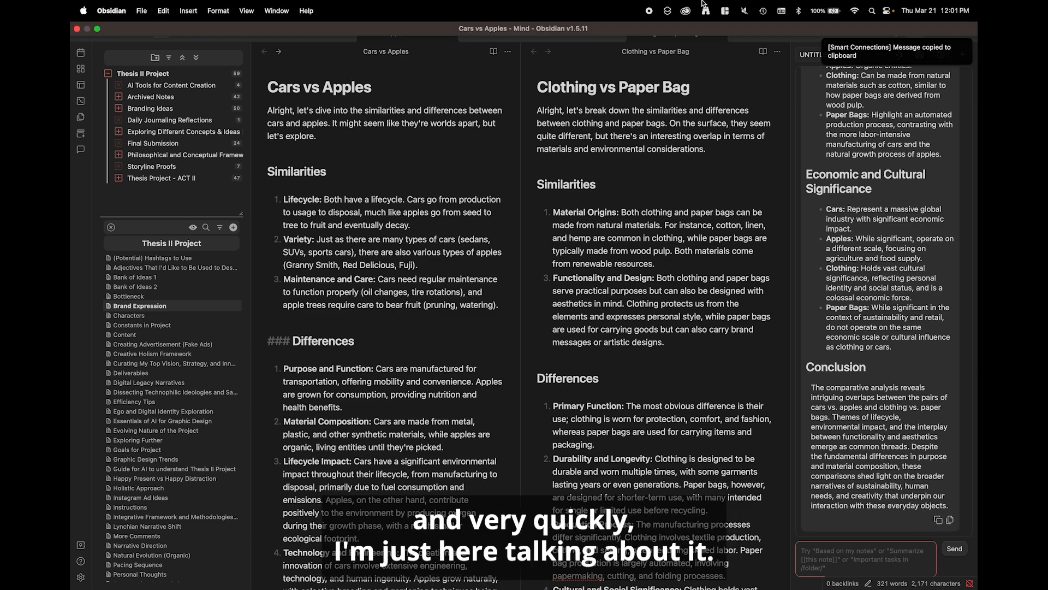
click(735, 33)
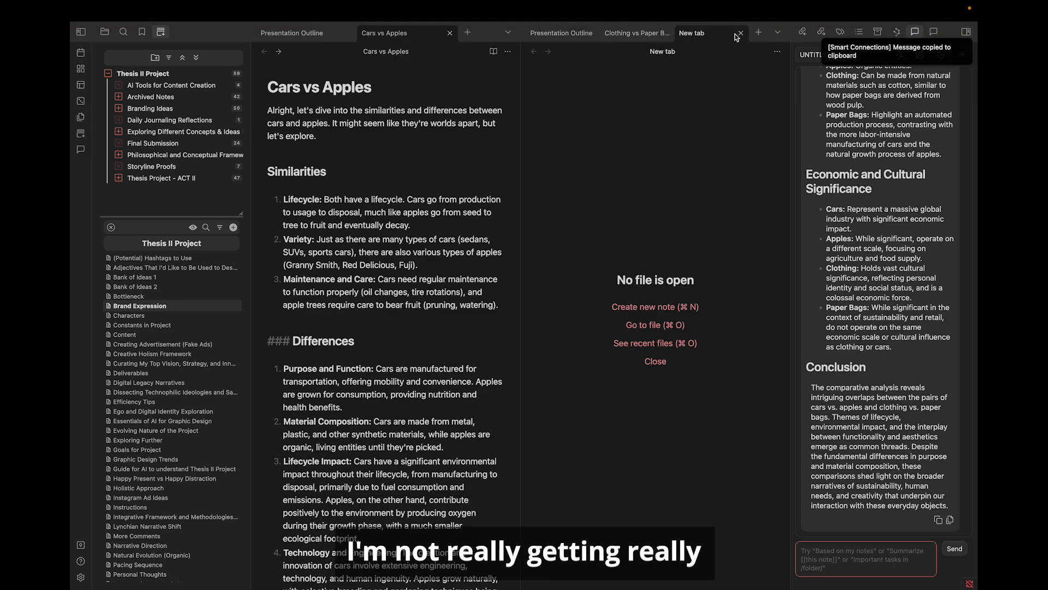
click(629, 306)
click(622, 268)
key(super+v)
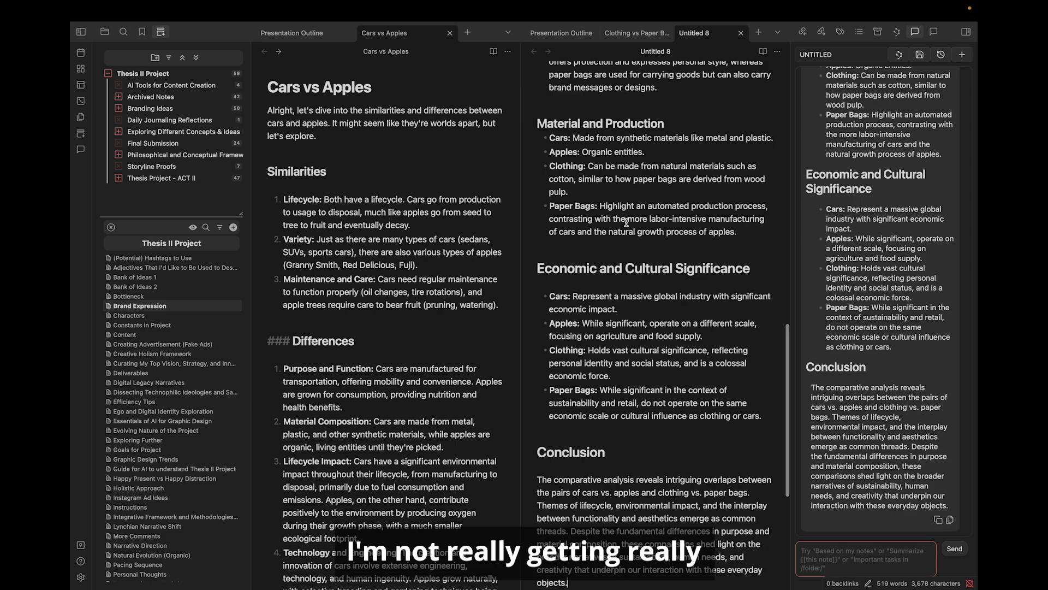
scroll(633, 112, up, 15)
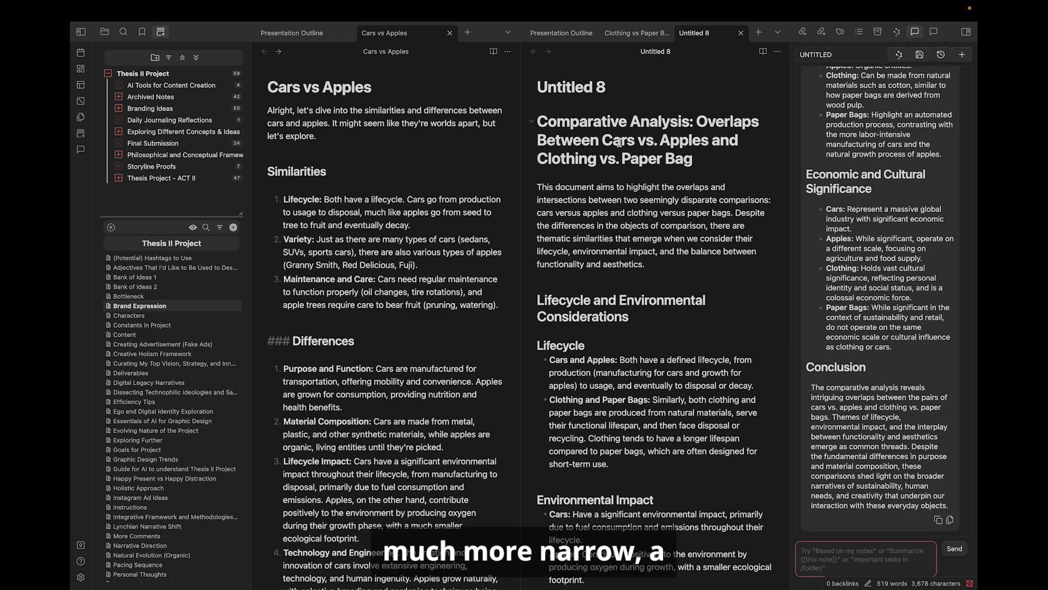
Step: Copy "Overlaps Between Cars vs. Apples and Clothing vs. Paper Bag" from the new note's heading and use it as the note's title
drag(695, 121, 697, 158)
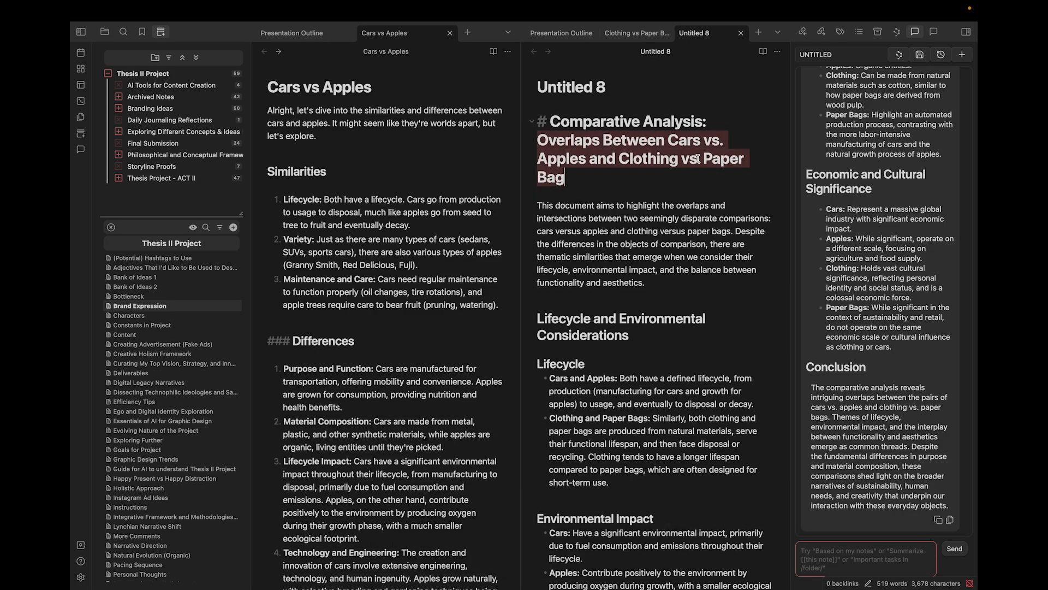
key(super+c)
drag(618, 84, 524, 89)
key(super+v)
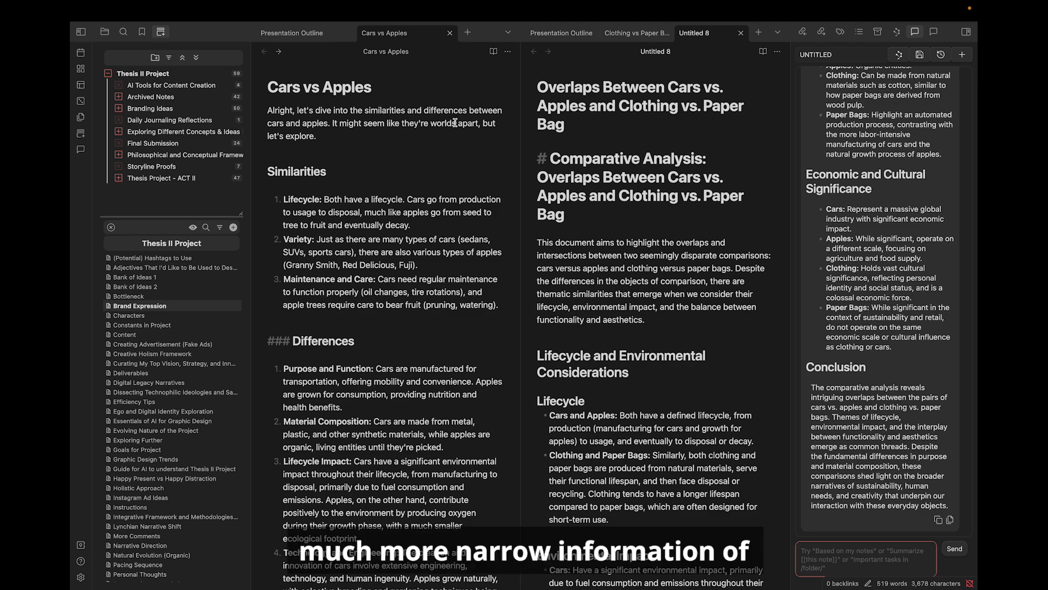
Step: Close both notes in the Cars vs Apples pane so the overlaps note's pane fills the workspace
click(410, 130)
key(super+w)
key(super+w)
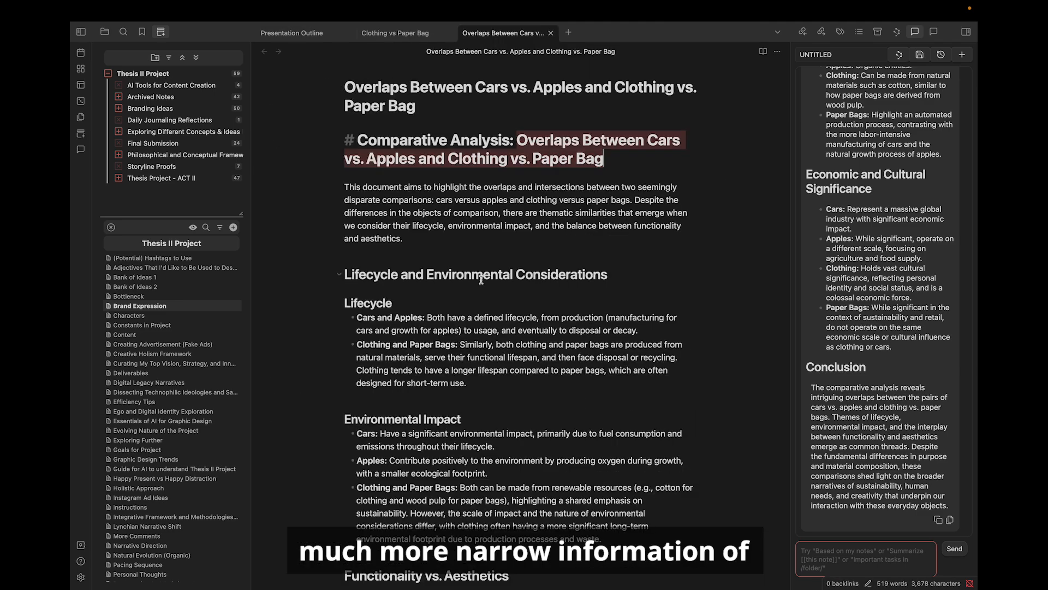
Step: Review the overlaps note from its title through the lifecycle, environmental impact, functionality and material sections
scroll(533, 179, down, 3)
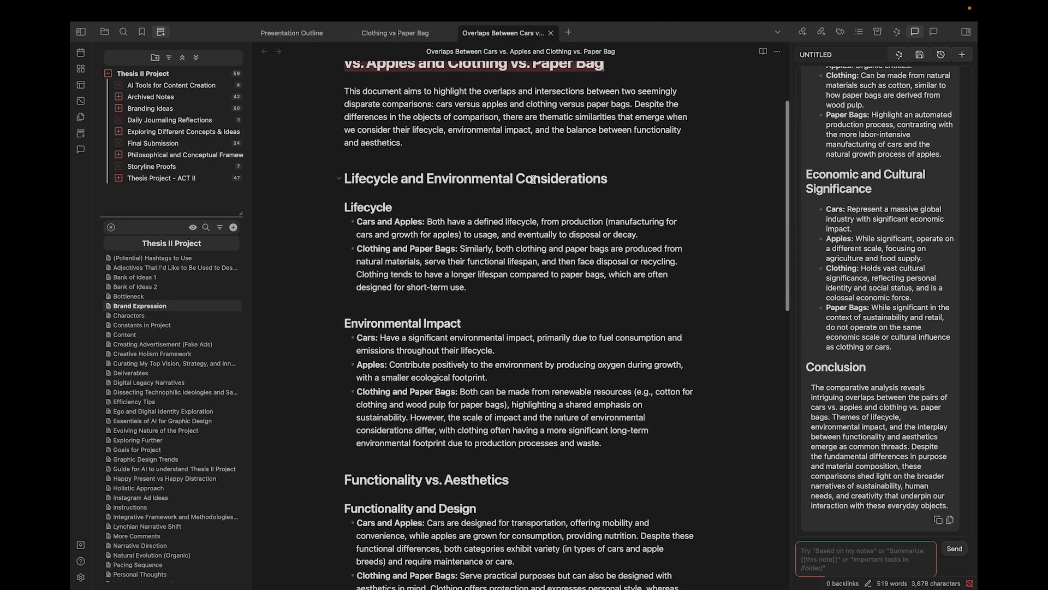
scroll(533, 179, up, 1)
scroll(534, 179, down, 2)
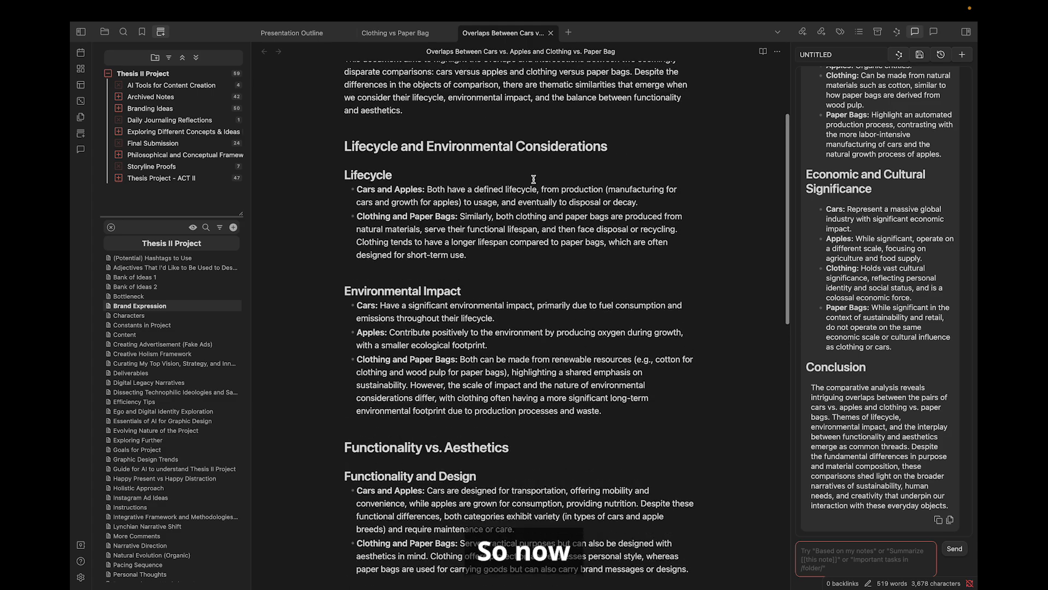
scroll(533, 179, up, 4)
click(461, 290)
scroll(461, 290, down, 6)
scroll(458, 290, up, 6)
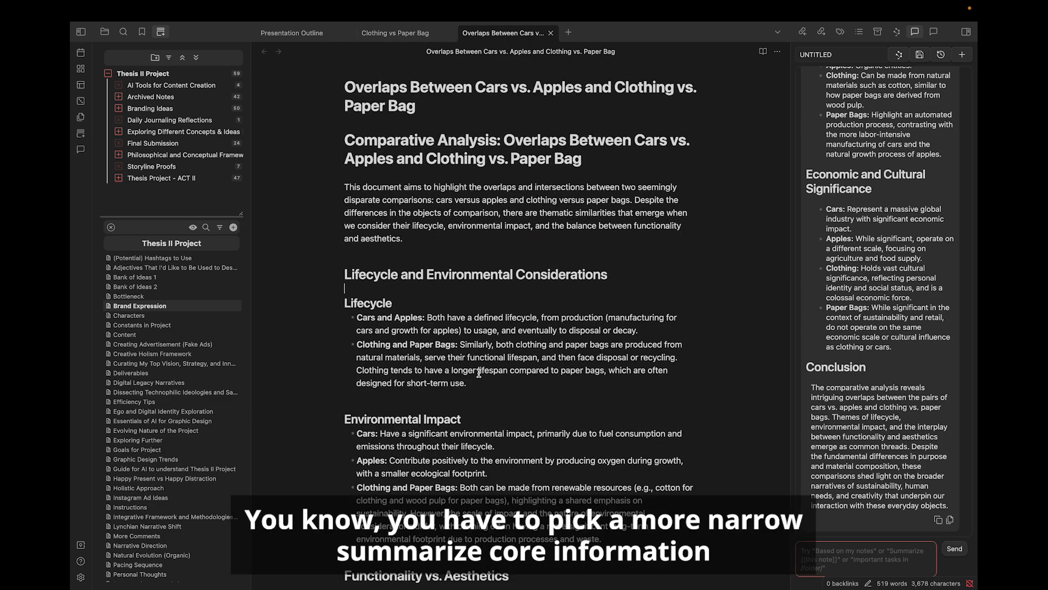
drag(478, 388, 387, 335)
scroll(387, 334, down, 5)
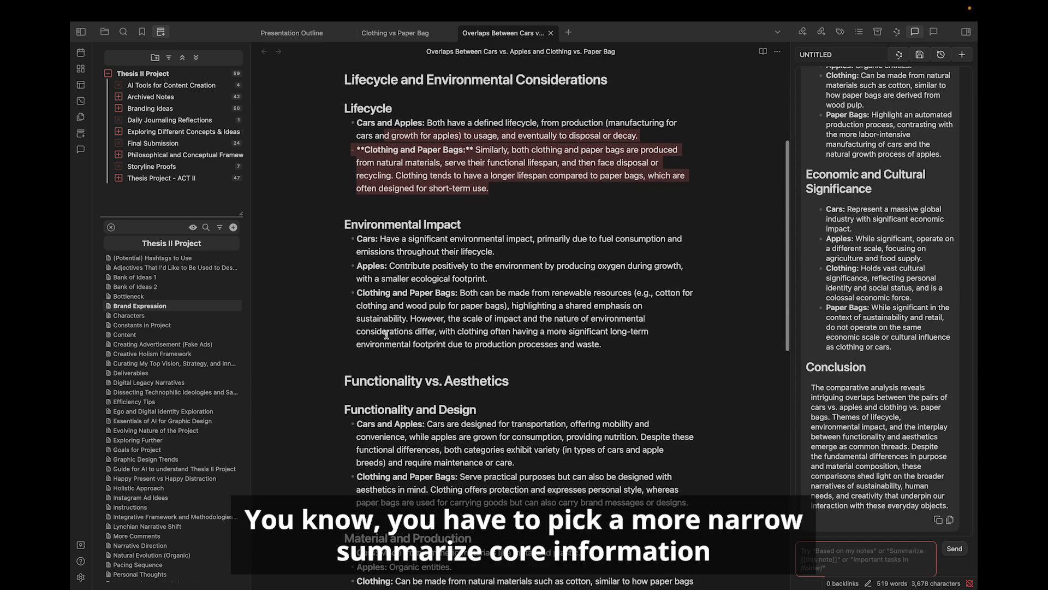
click(399, 262)
scroll(400, 317, down, 3)
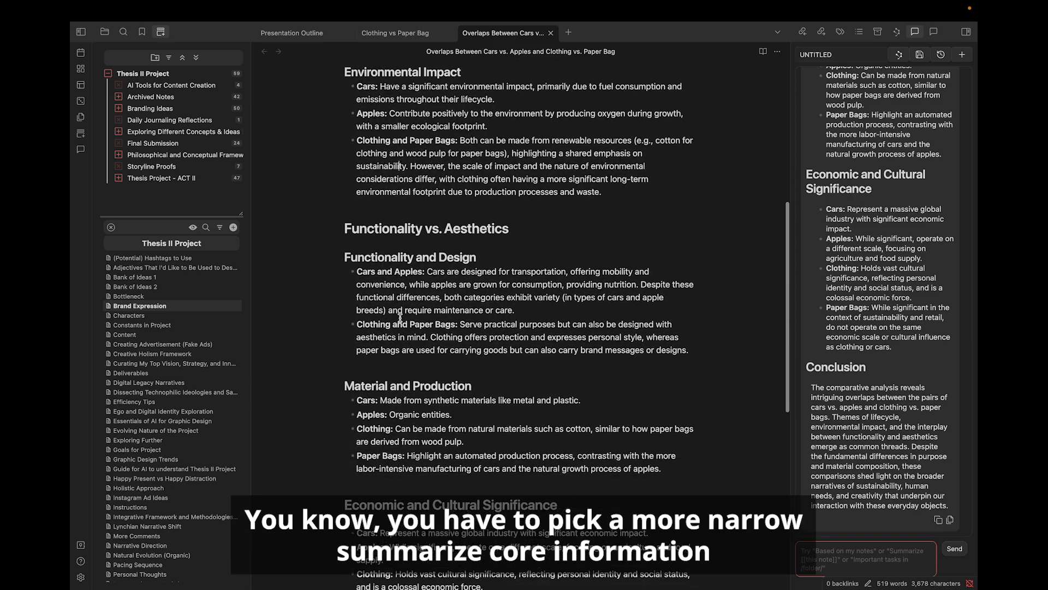
scroll(400, 316, up, 9)
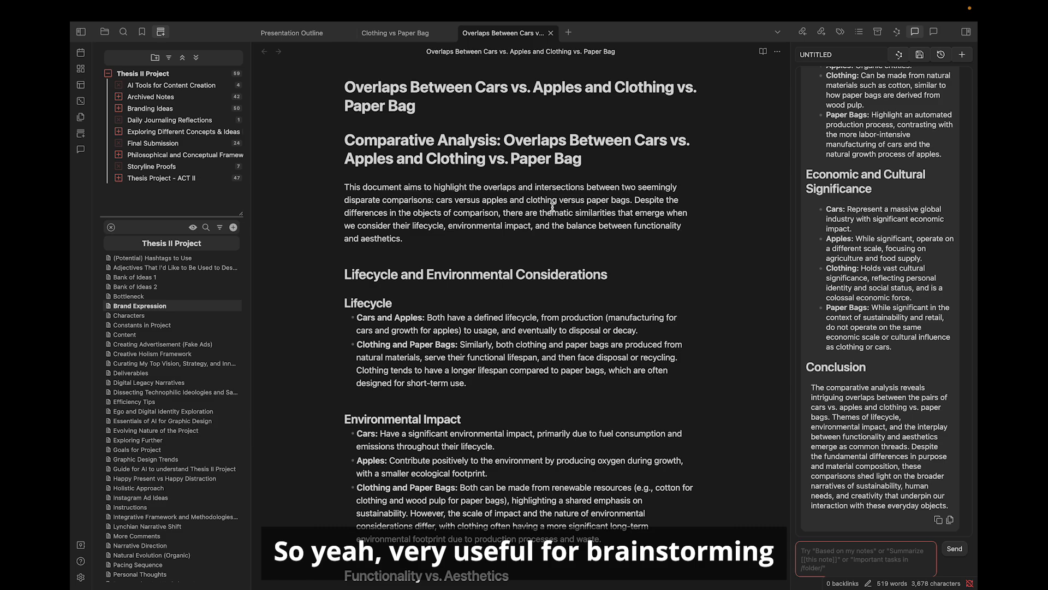
Step: Switch to the slide presentation, advance through "Saving Time" to "Summarizing", and return to the overlaps note in Obsidian
key(ctrl+Left)
key(Right)
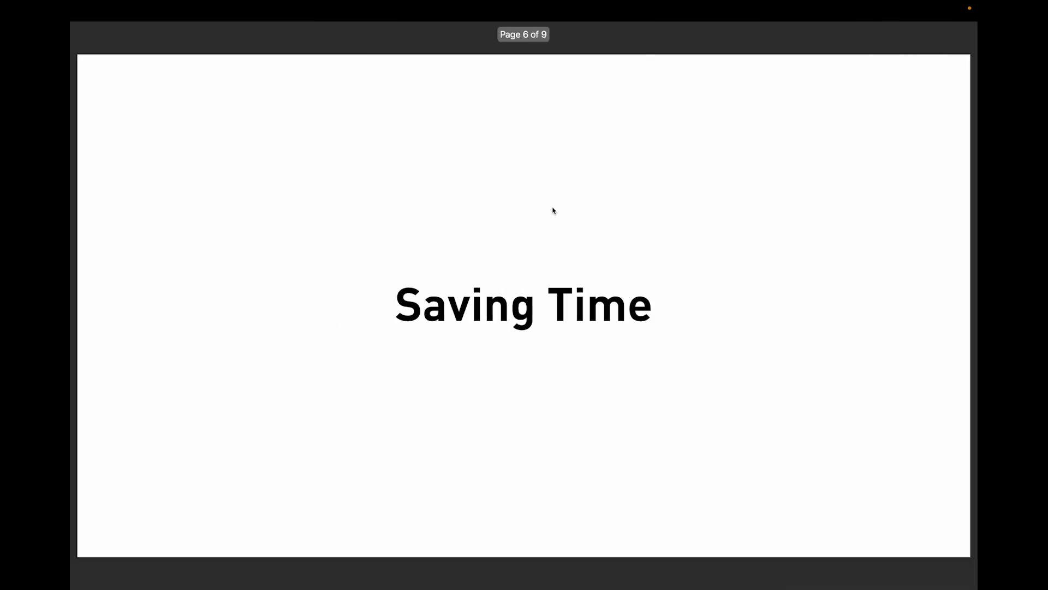
key(ctrl+Right)
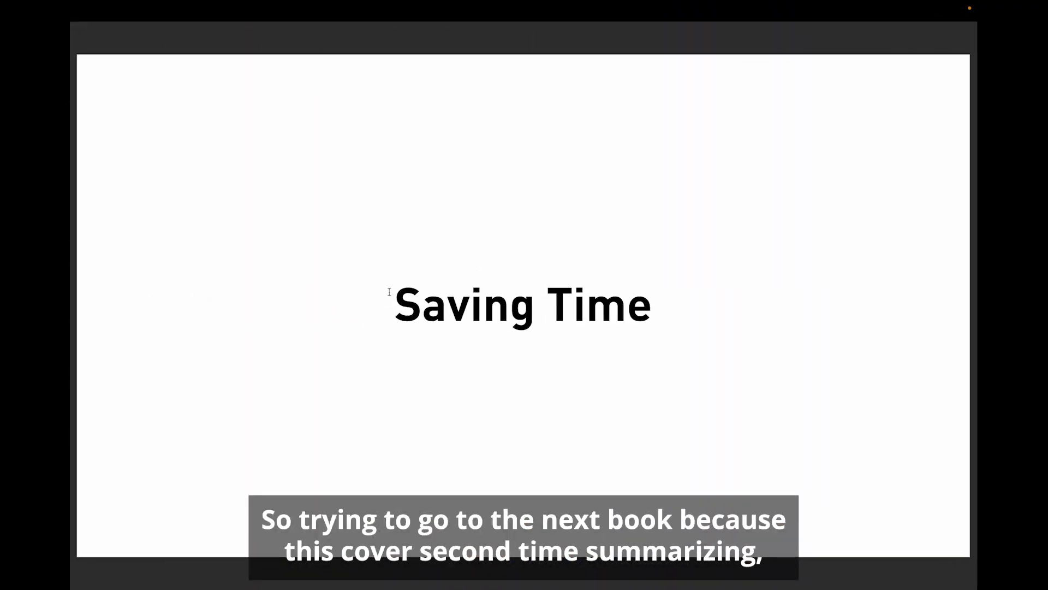
key(Right)
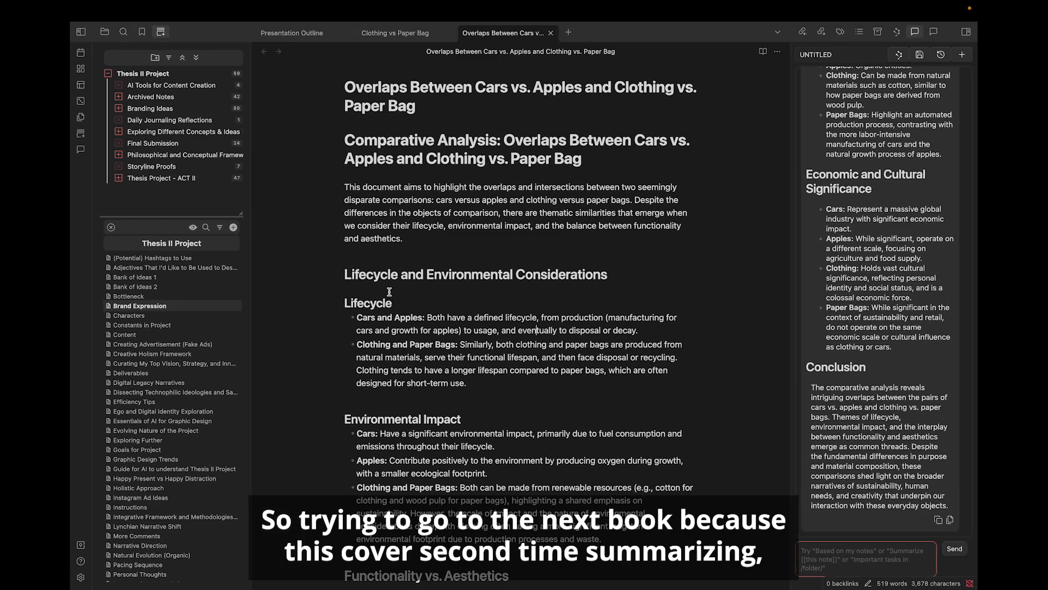
Step: Switch to the browser and look at the ChatGPT cars and apples conversation and the Gemini prompt engineering chat
key(ctrl+Right)
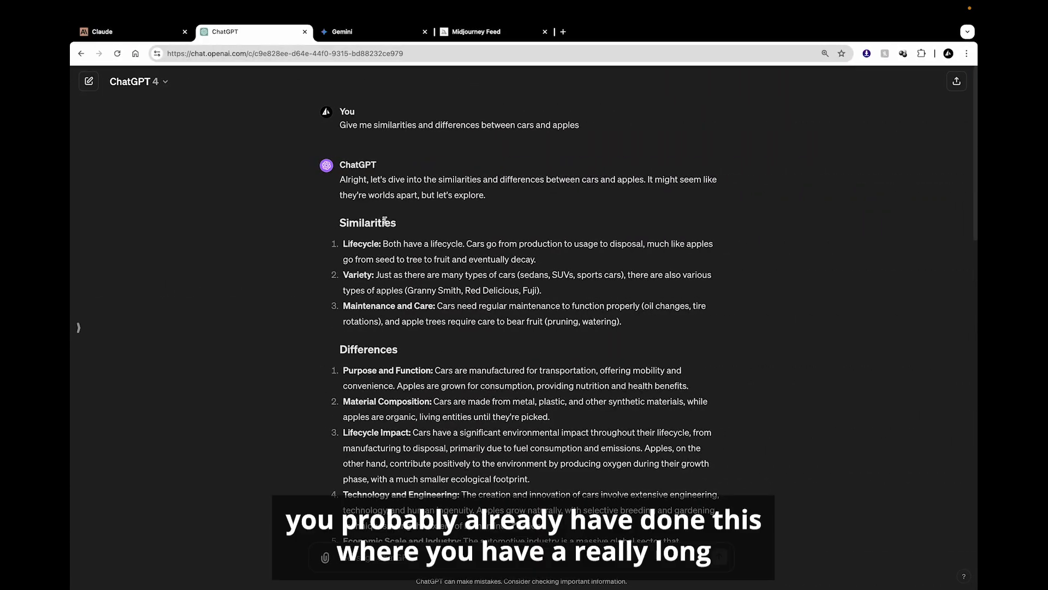
click(363, 28)
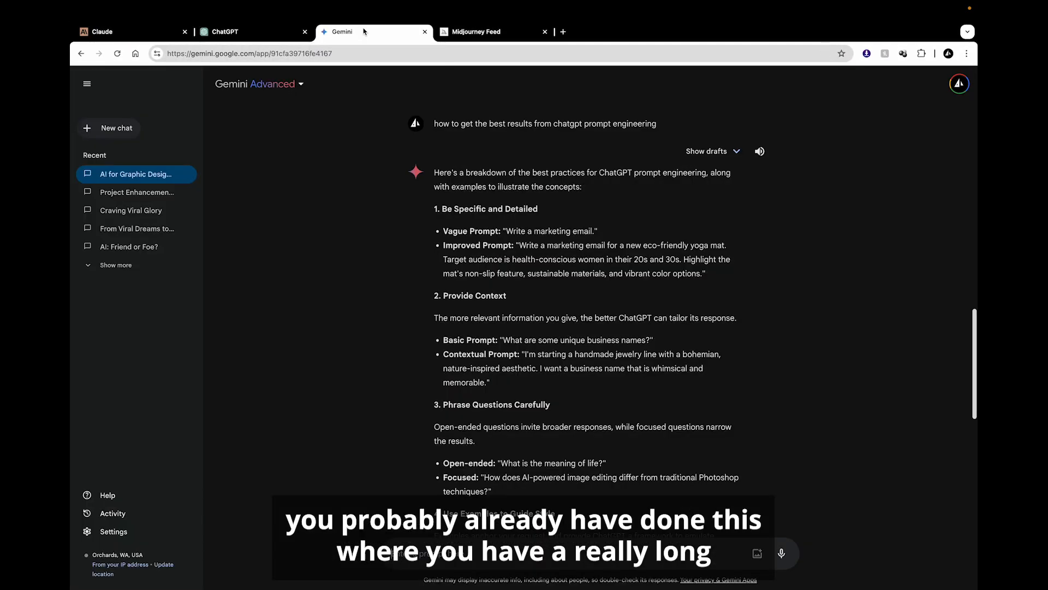
click(249, 32)
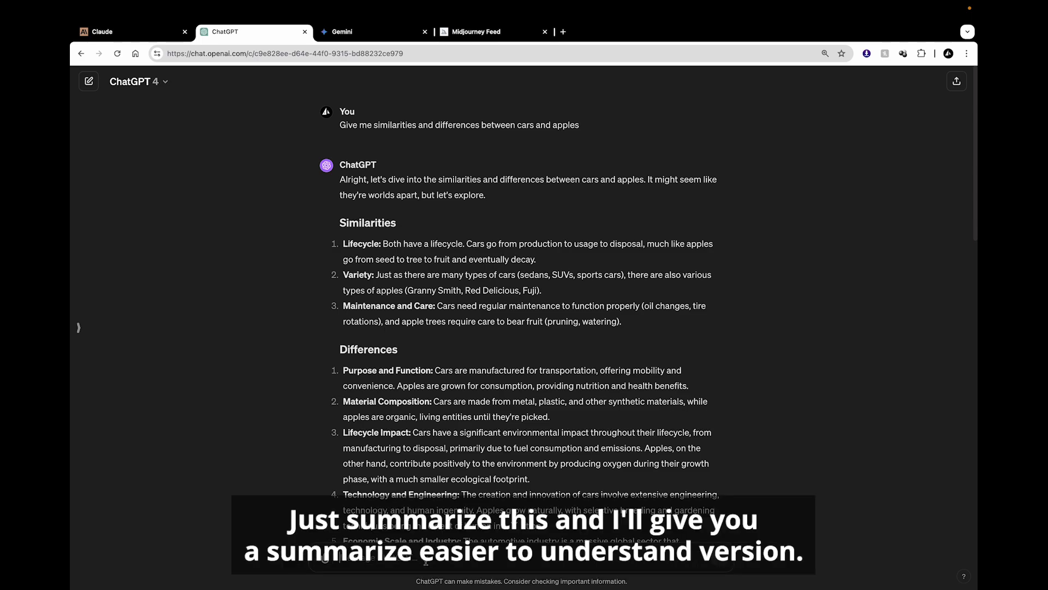
click(131, 34)
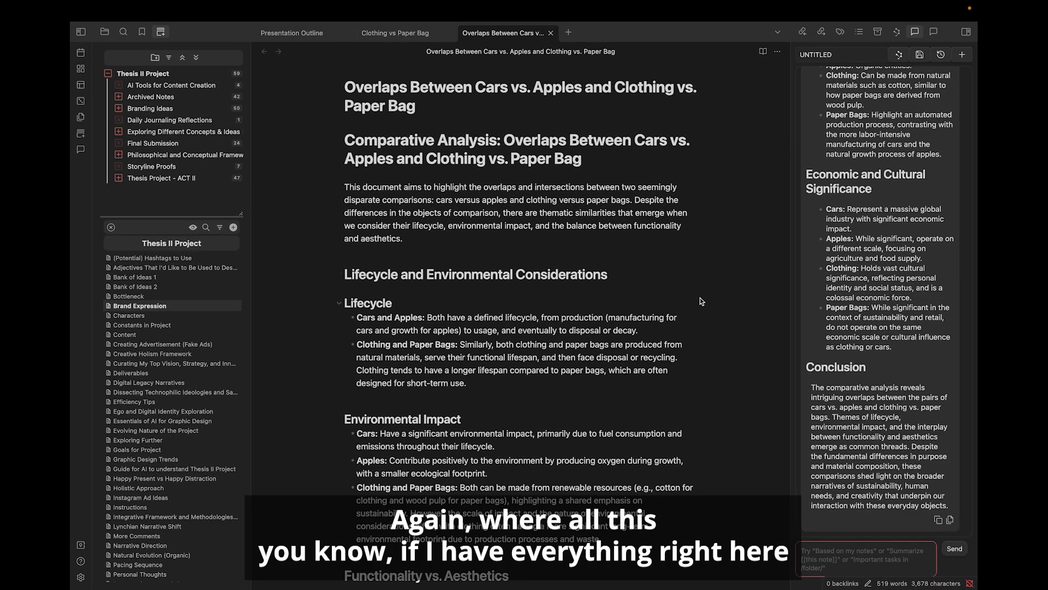
Step: Send the Smart Connections chat "Write me a summarized version in bullet points of [[Overlaps Between Cars vs. Apples and Clothing vs. Paper Bag]]" in Obsidian
scroll(495, 312, down, 15)
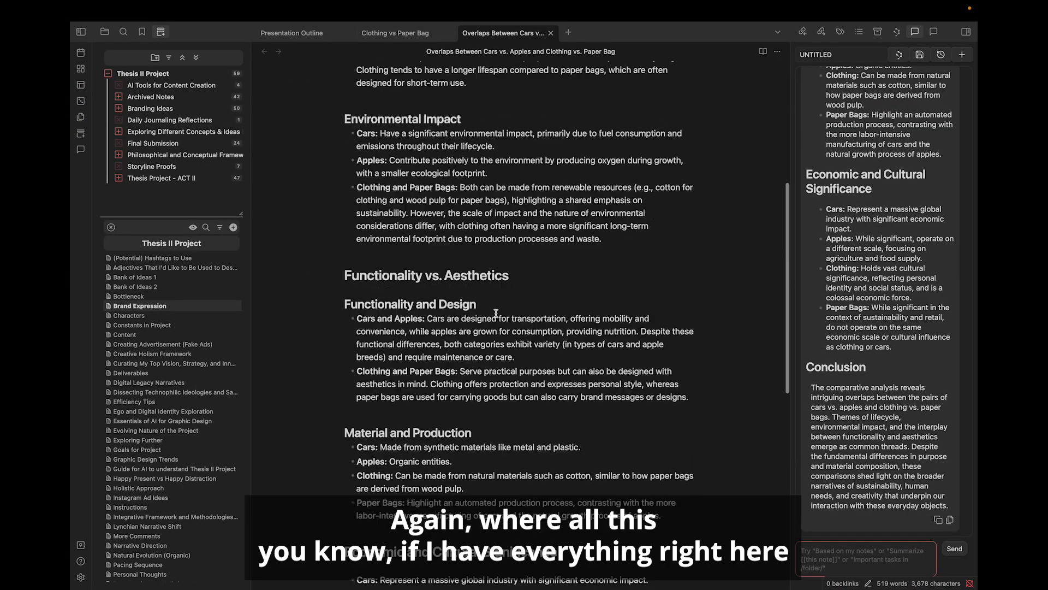
scroll(496, 312, up, 15)
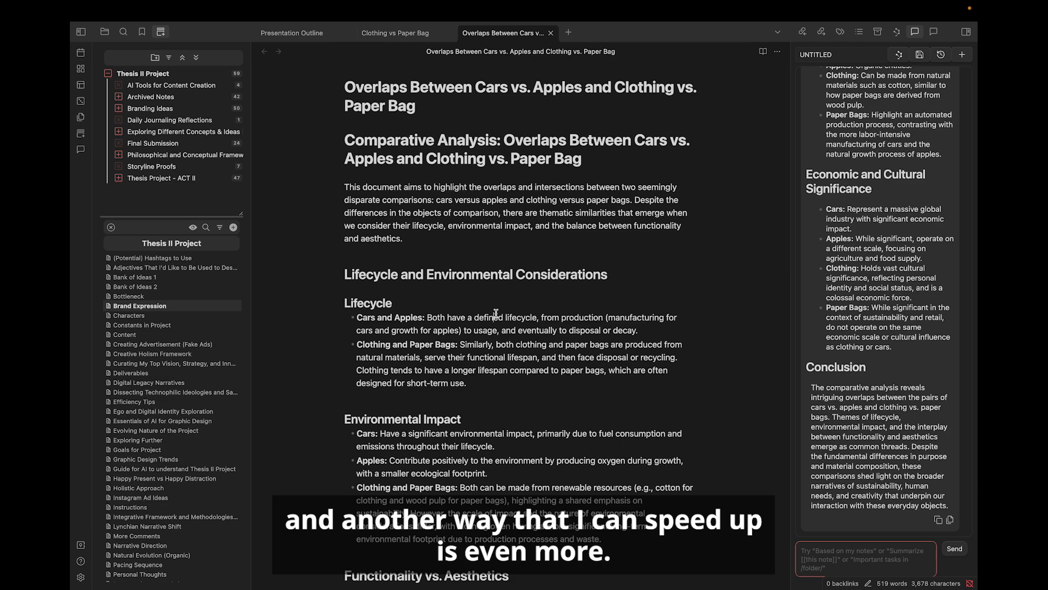
click(495, 317)
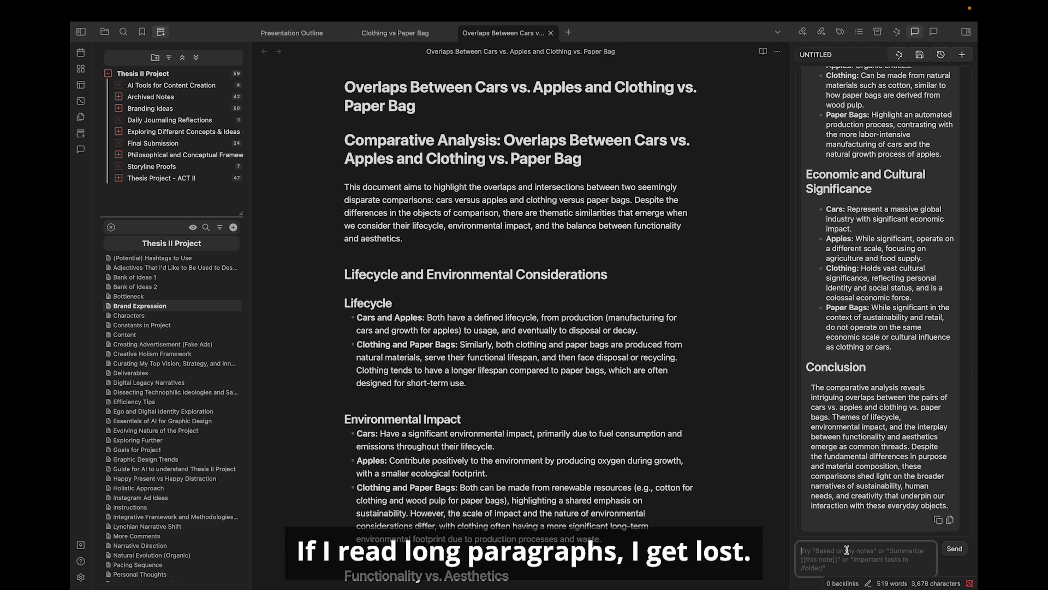
click(875, 551)
text(WR)
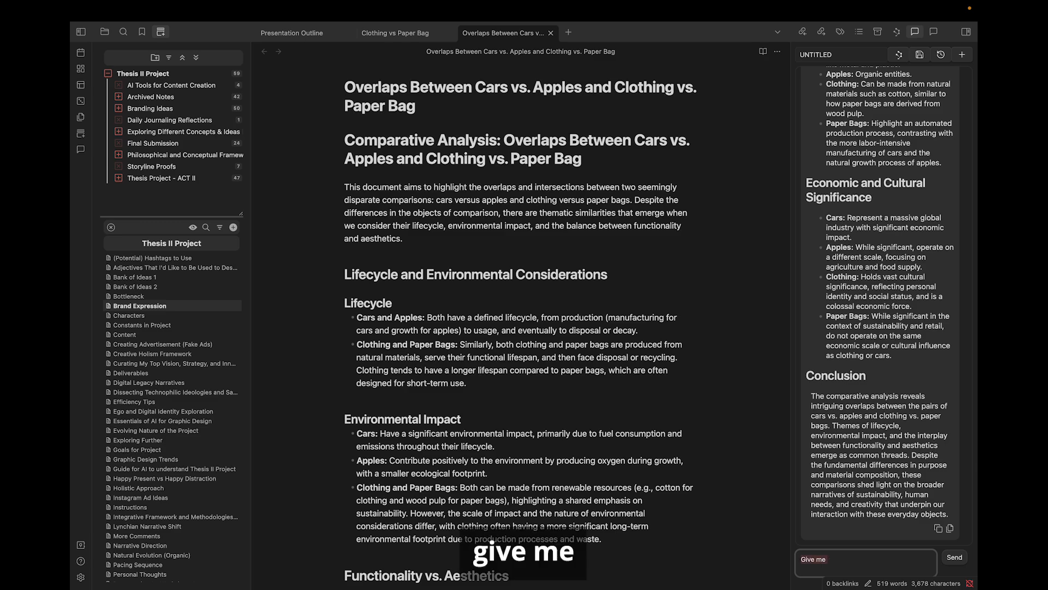
text(ite me a summarize)
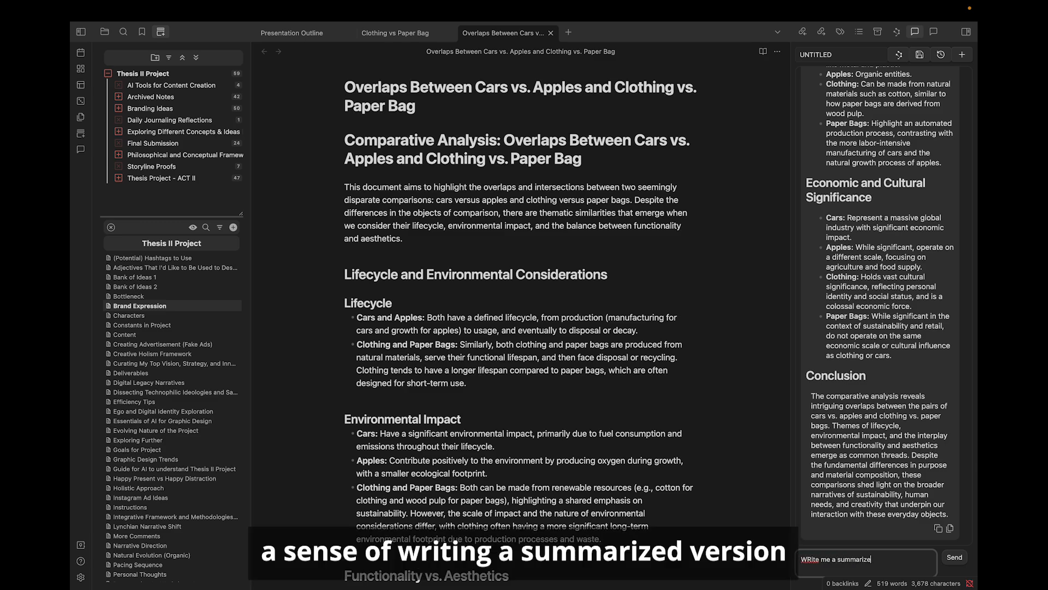
text(d version in bullet points of)
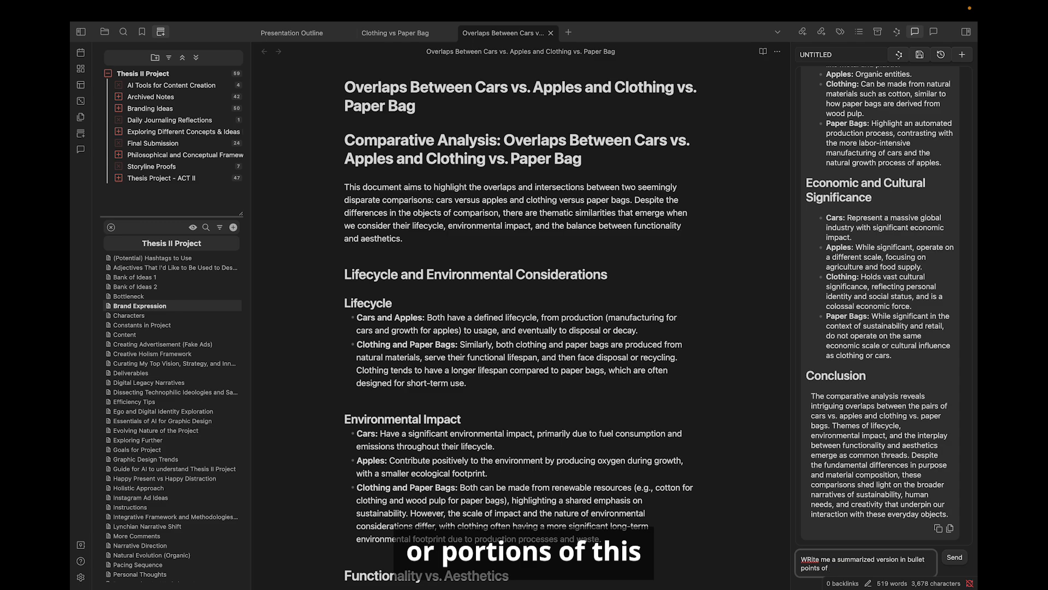
text( [[overlap)
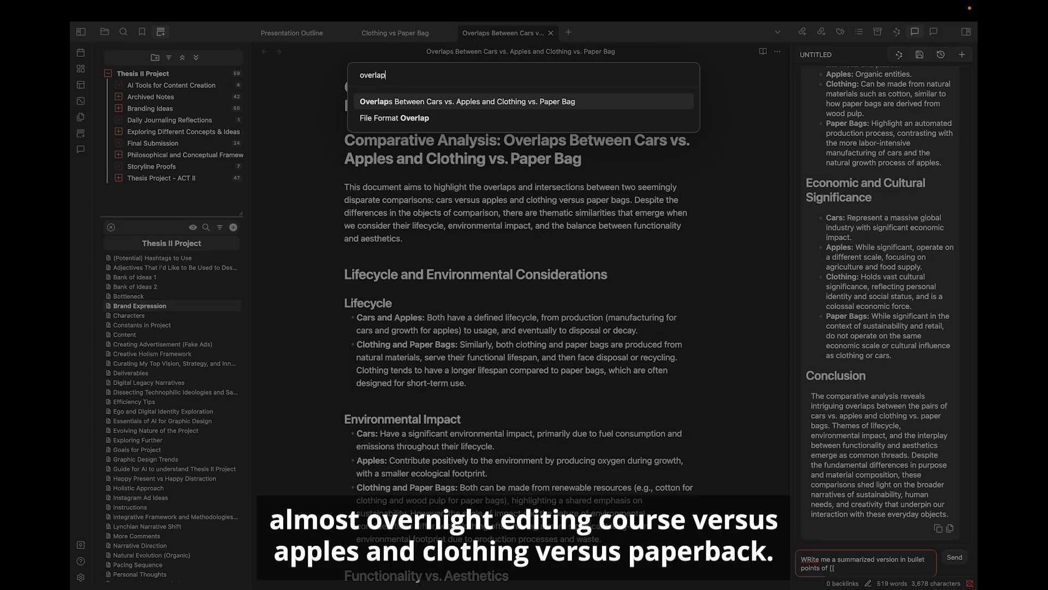
key(Return)
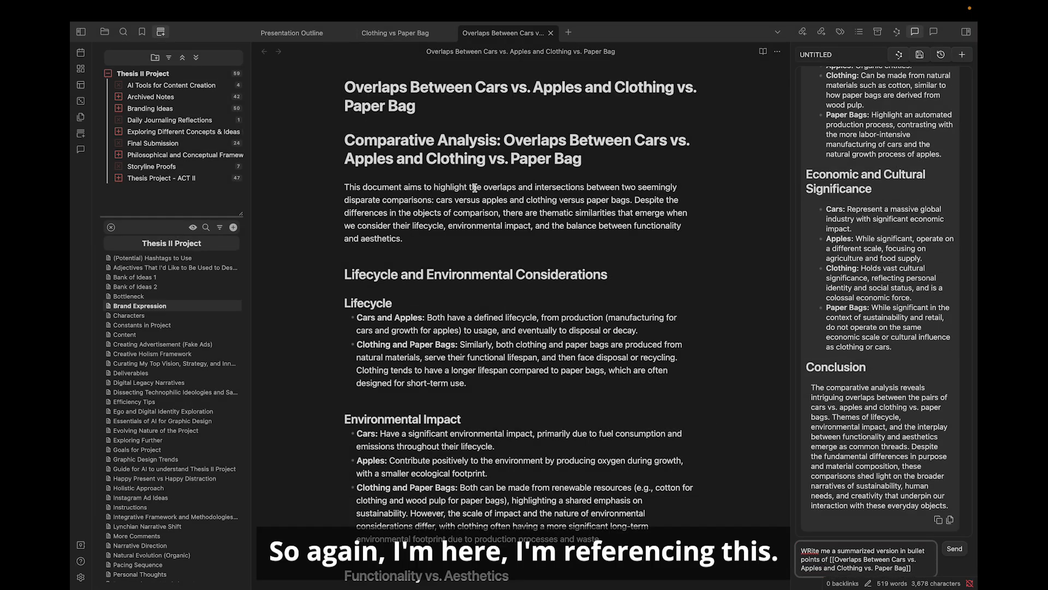
click(952, 549)
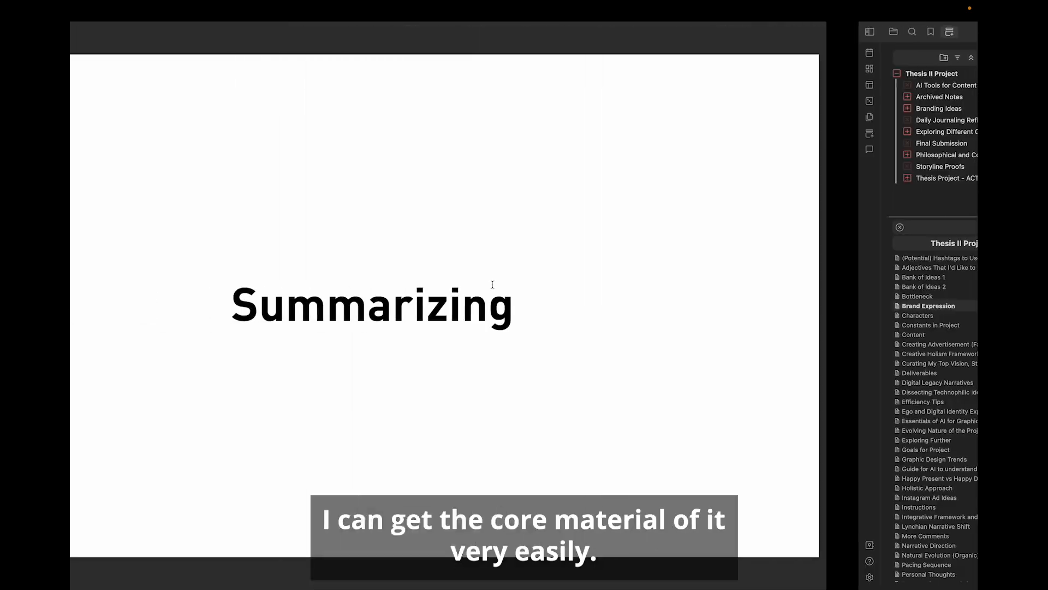
Step: Advance the presentation from "Summarizing" to the closing "Thank You" slide, and go back one slide
key(Right)
key(Right)
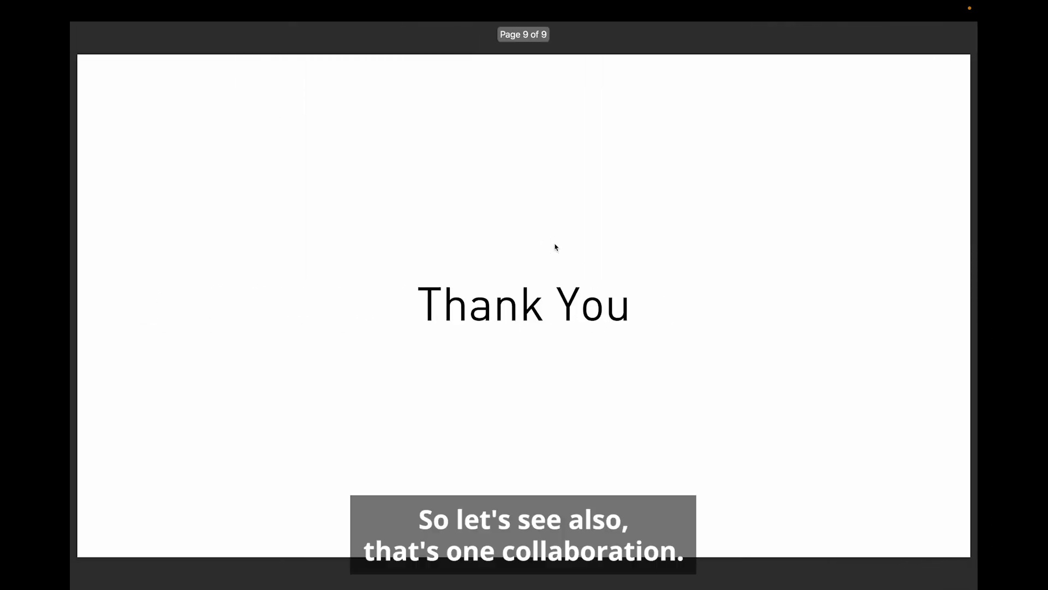
key(Left)
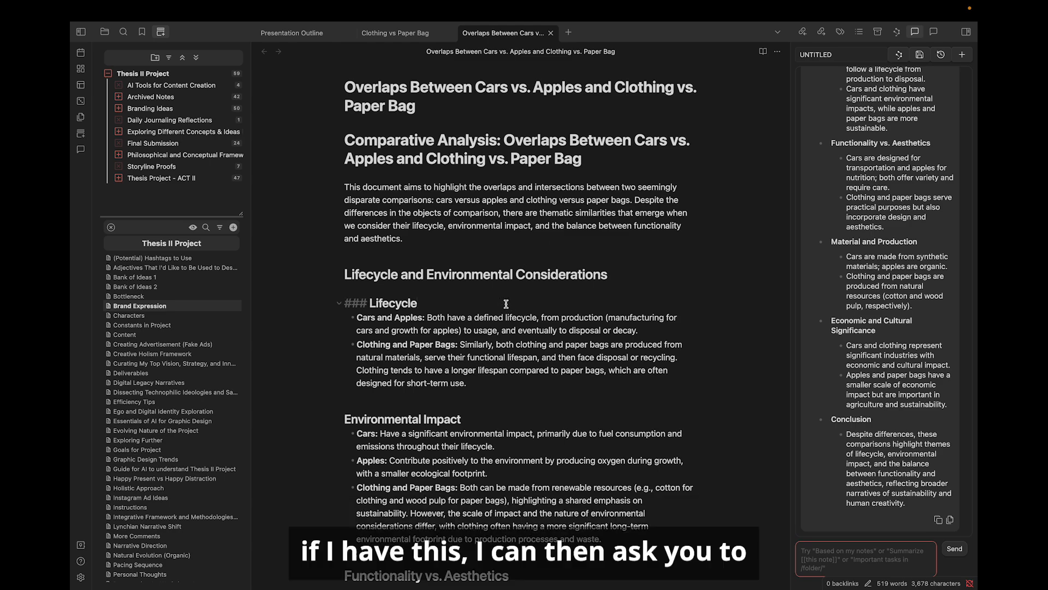
Step: Send the chat "Write me a document where you give me your thoughts and feedback on [[Overlaps Between Cars vs. Apples and Clothing vs. Paper Bag]]"
key(ctrl+a)
click(874, 552)
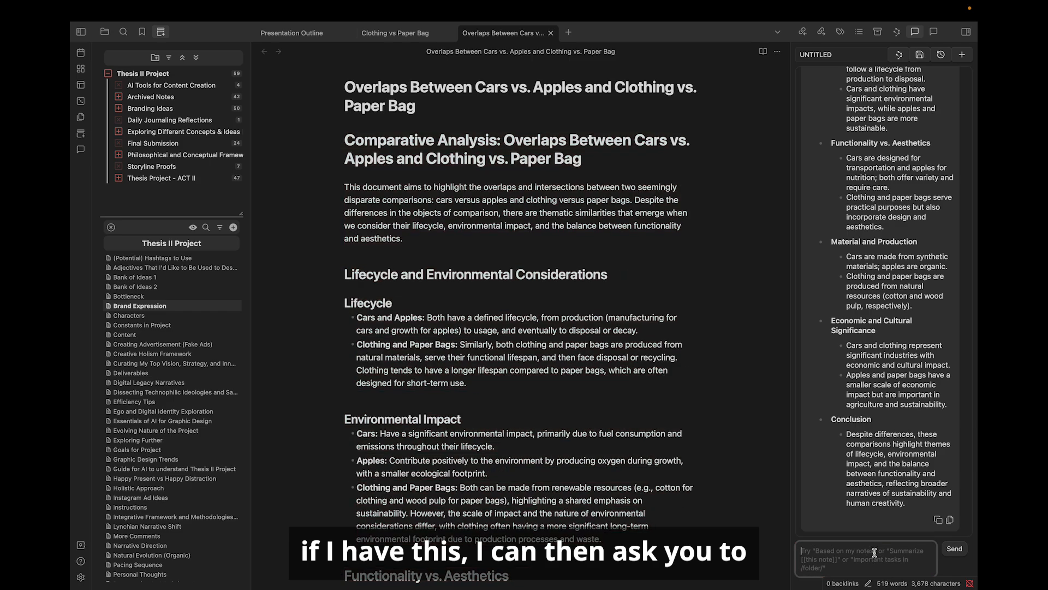
text(Write me )
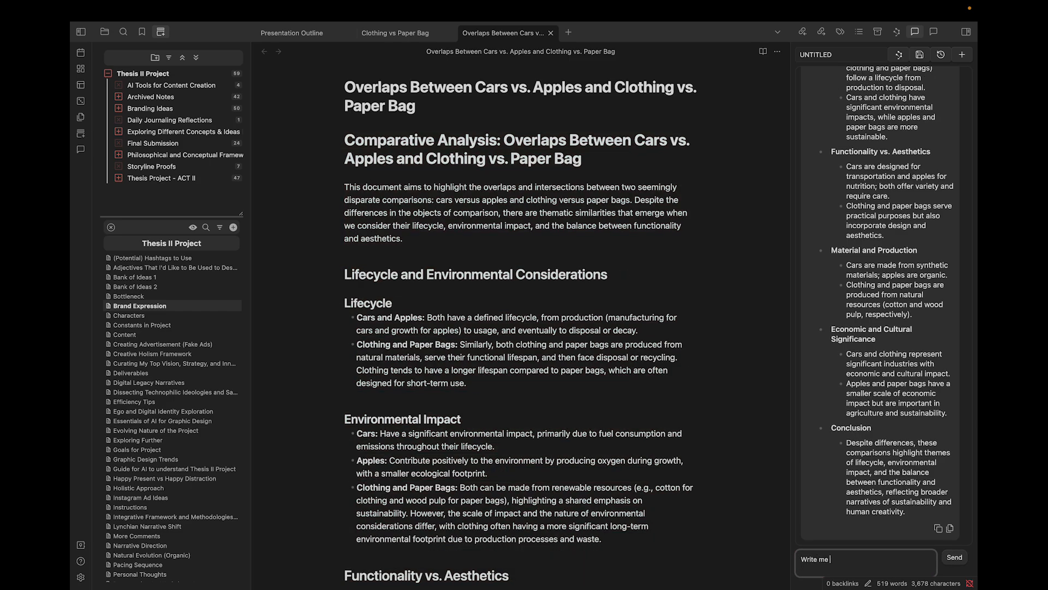
text(a document)
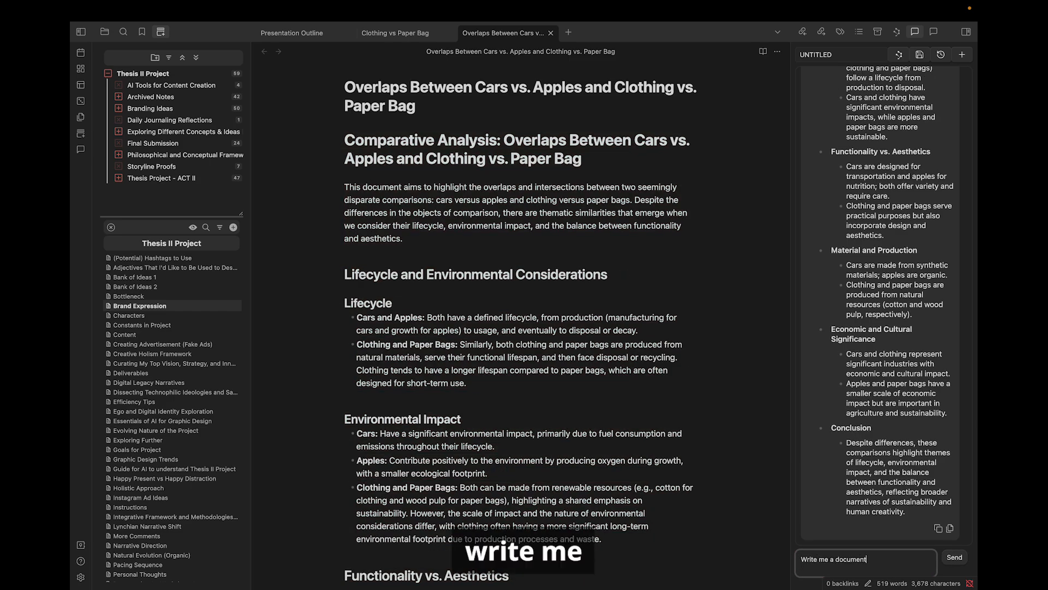
text( where you give)
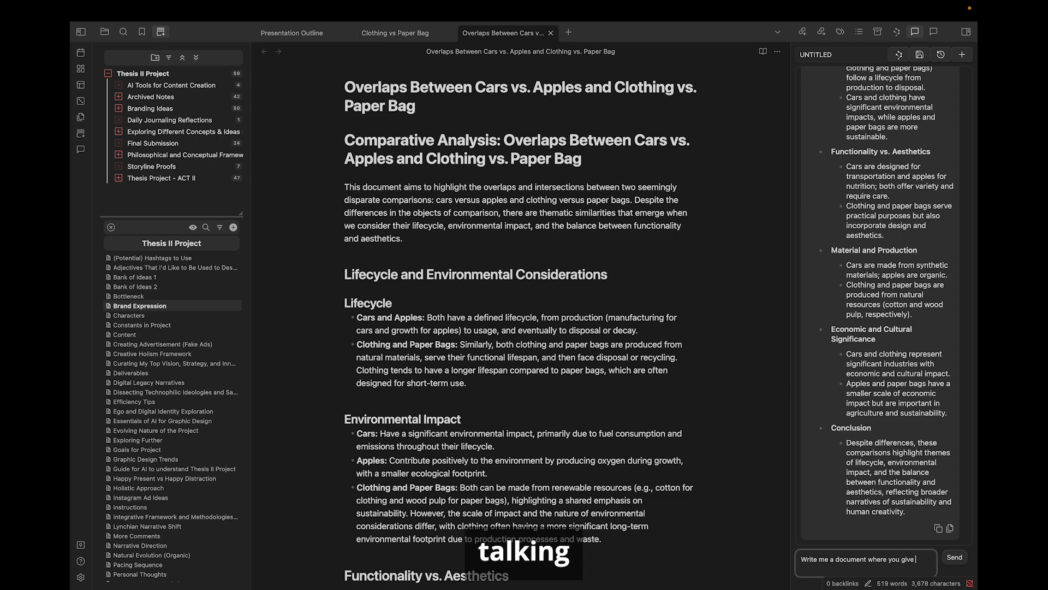
text( me your thoughts and feedback)
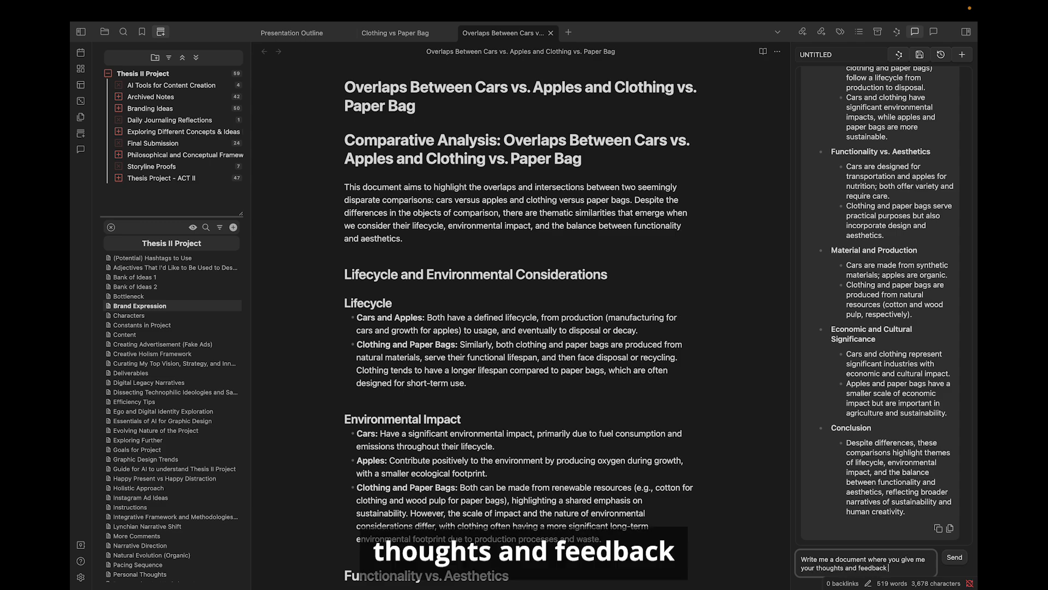
text( on)
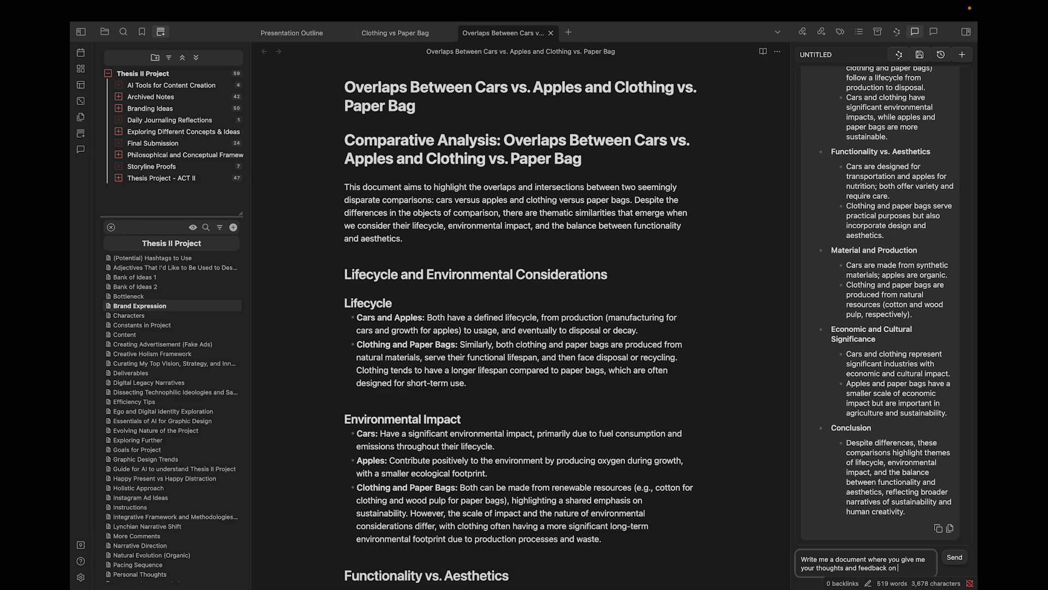
text( [[over)
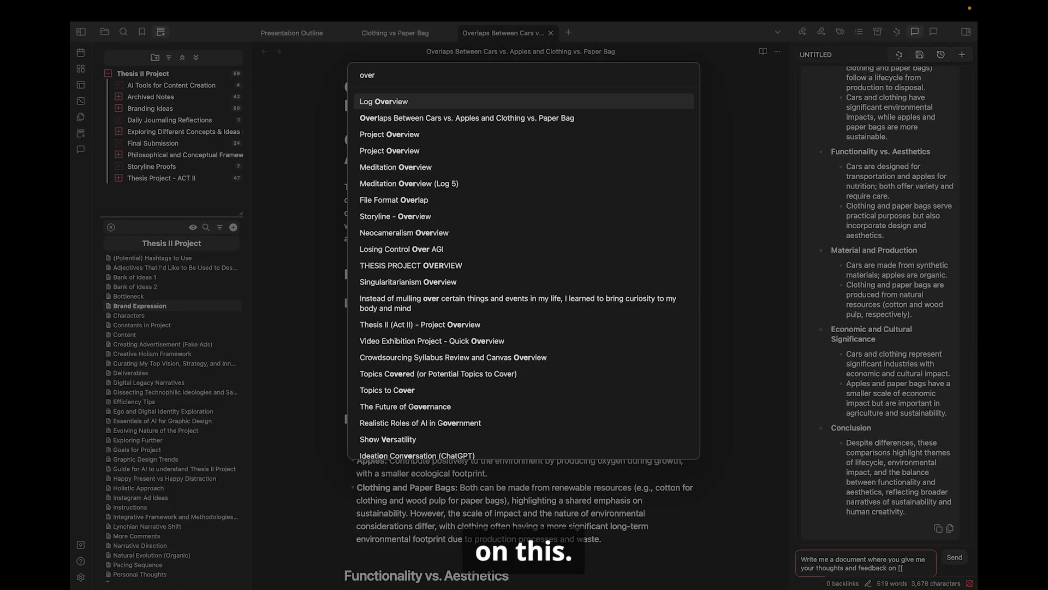
key(Down)
key(Return)
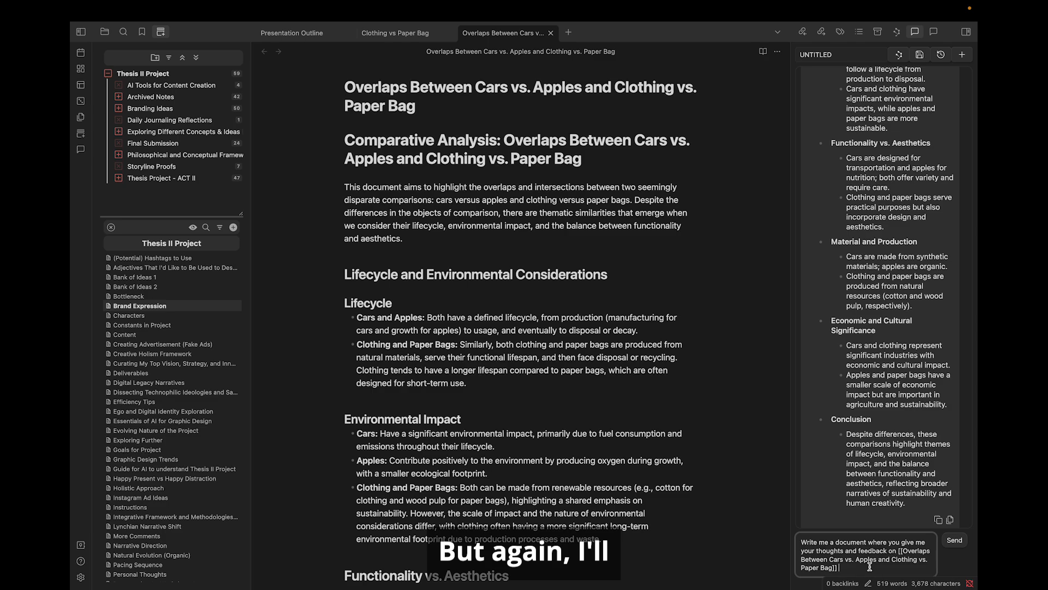
click(954, 539)
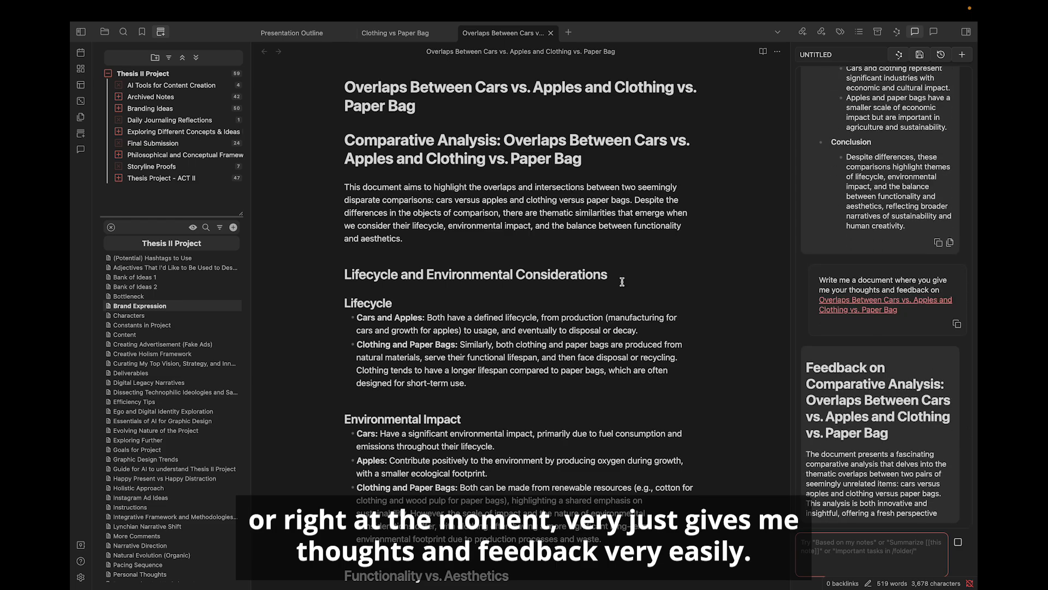
scroll(612, 278, down, 15)
scroll(613, 278, up, 15)
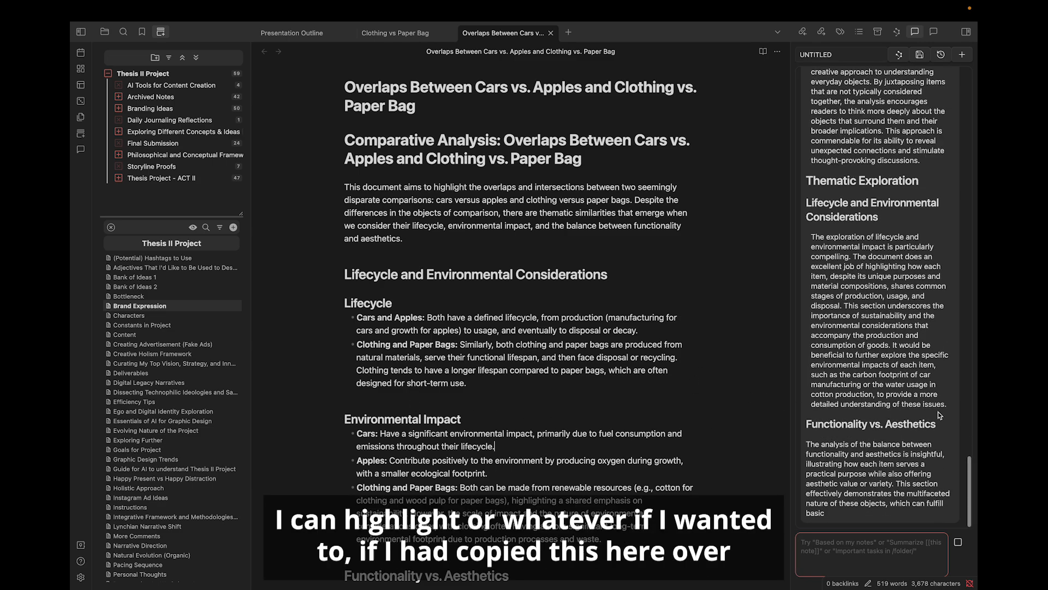
Step: Highlight "tends to have a longer lifespan compared to paper bags" in red in the note's Lifecycle section
drag(392, 371, 611, 371)
key(super+p)
text(re)
click(386, 331)
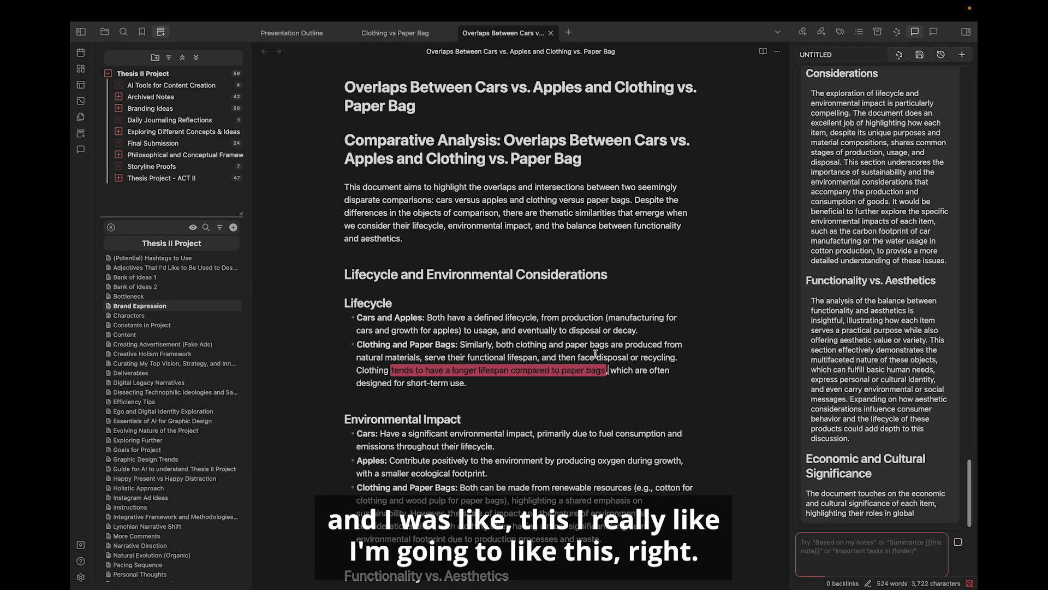
Step: Highlight "wood pulp for paper bags" in yellow in the note's Environmental Impact section
scroll(419, 267, down, 5)
scroll(418, 267, up, 3)
scroll(419, 267, down, 1)
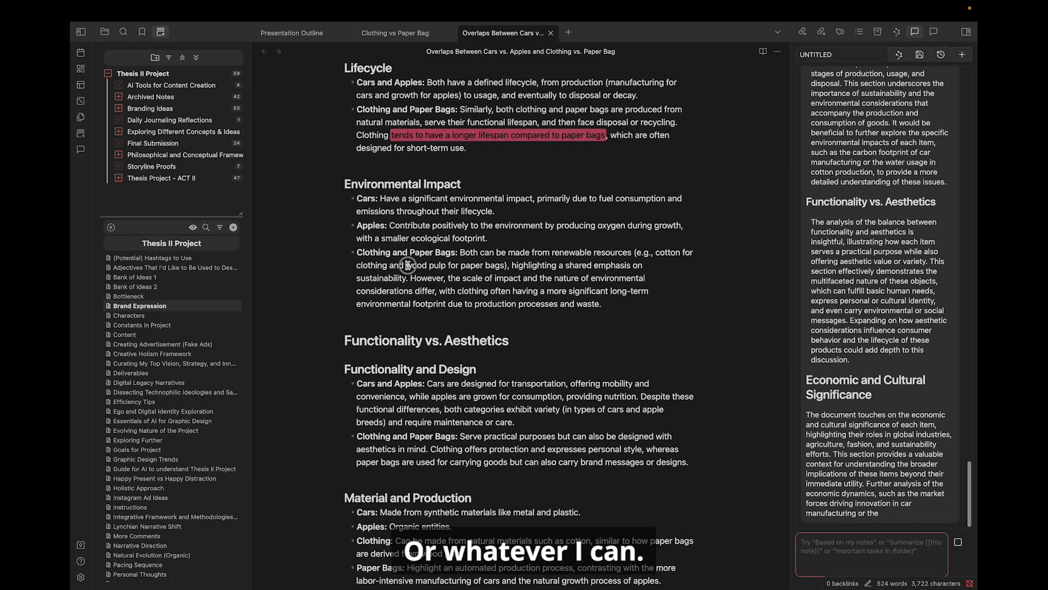
drag(406, 265, 505, 266)
key(super+p)
text(ye)
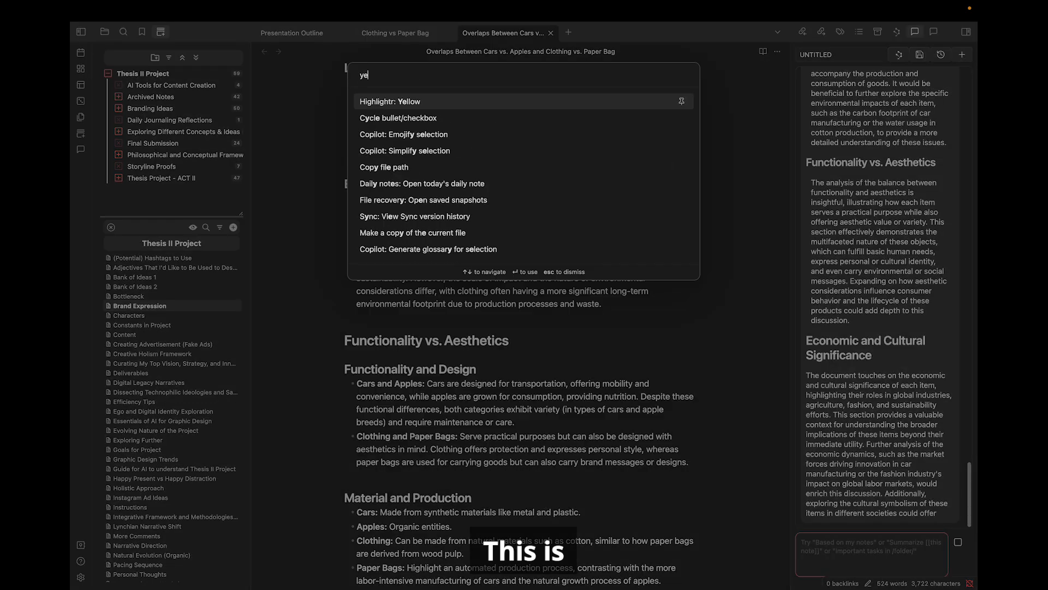
key(Return)
Step: Review the note and delete the start of the first Lifecycle bullet, from "Cars and Apples" through "growth for apples) to"
scroll(488, 347, up, 5)
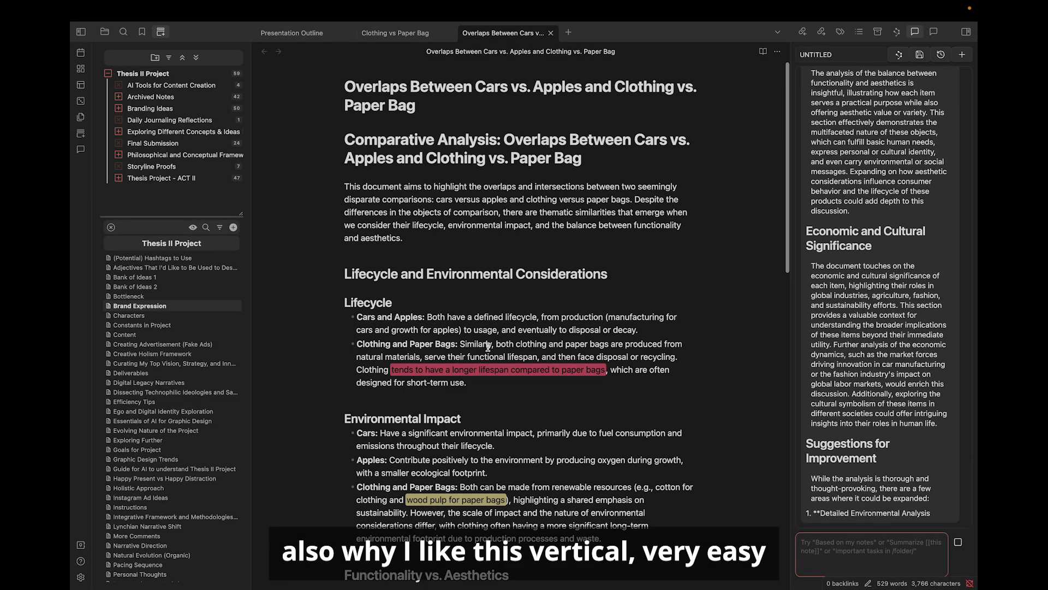
scroll(488, 347, down, 3)
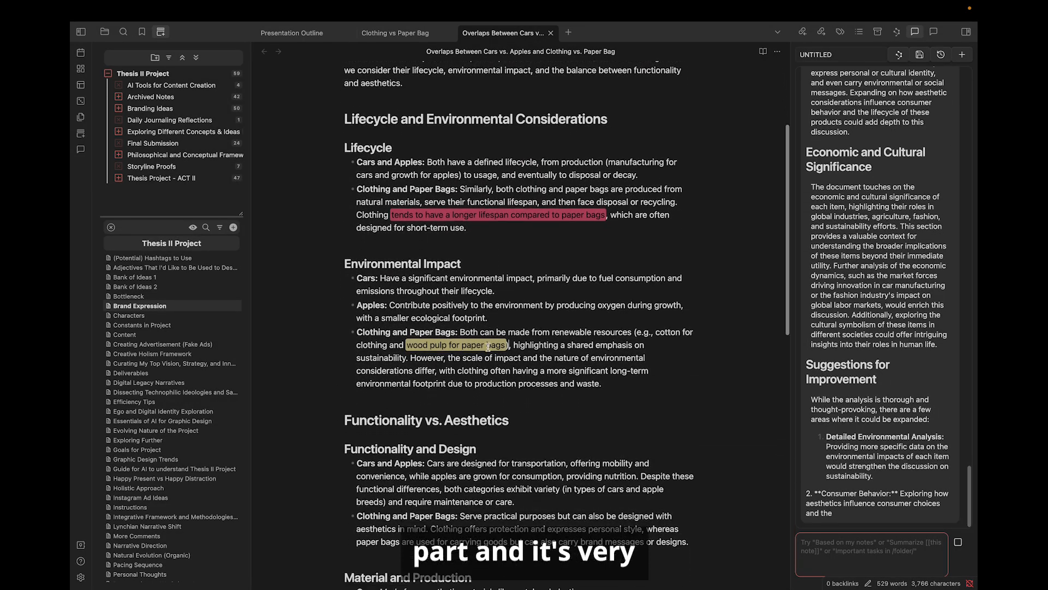
scroll(503, 207, down, 8)
scroll(503, 206, down, 5)
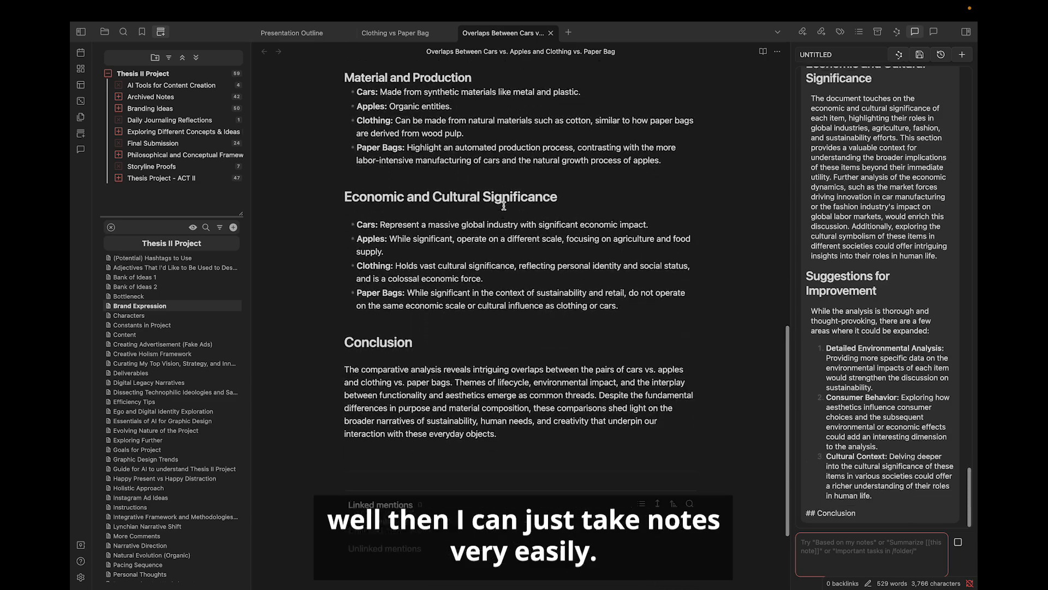
scroll(378, 330, up, 15)
drag(474, 331, 345, 317)
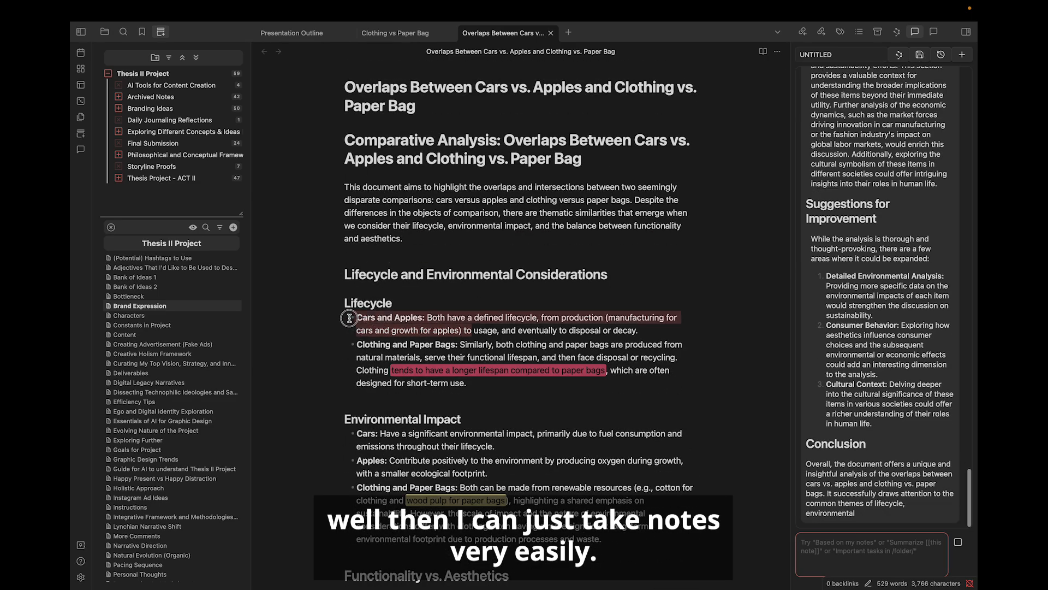
key(BackSpace)
click(526, 287)
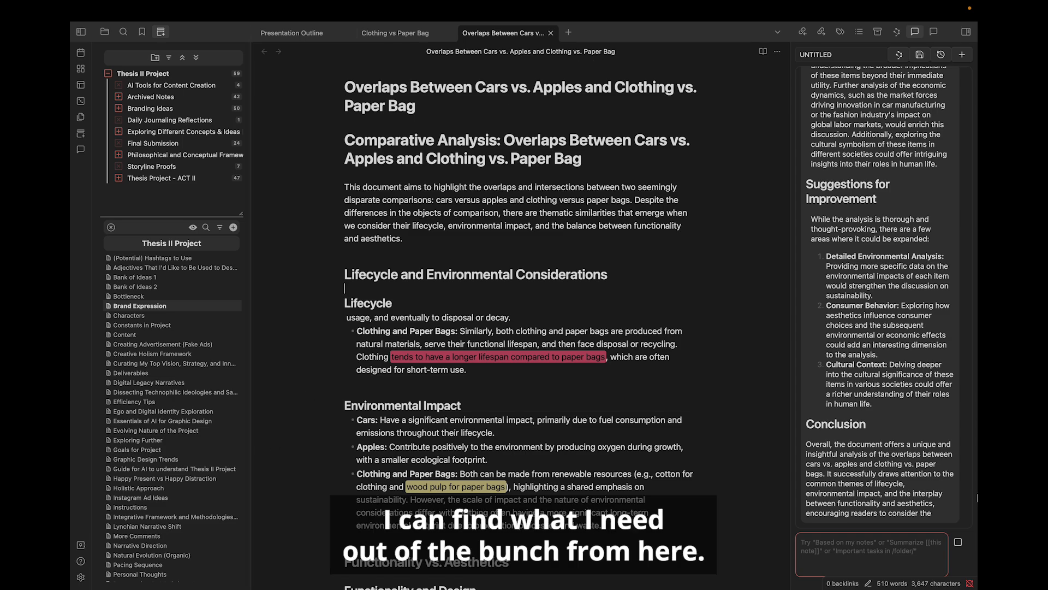
Step: Draft the Smart Connections chat message "Based on /School/2024 Winter/Thesis II Project/" using a folder reference, without sending it
click(851, 555)
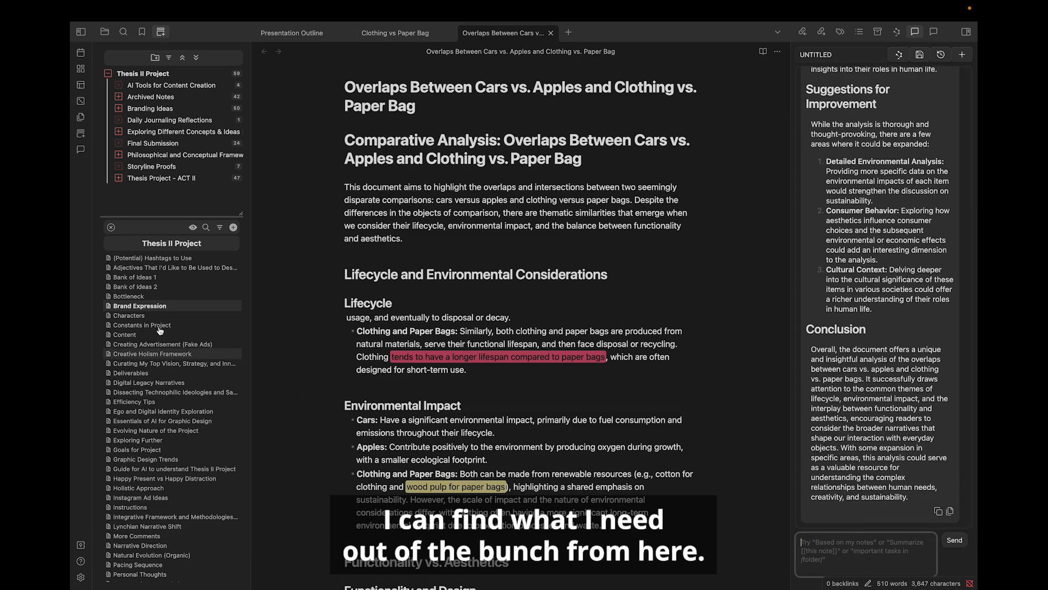
text(Based)
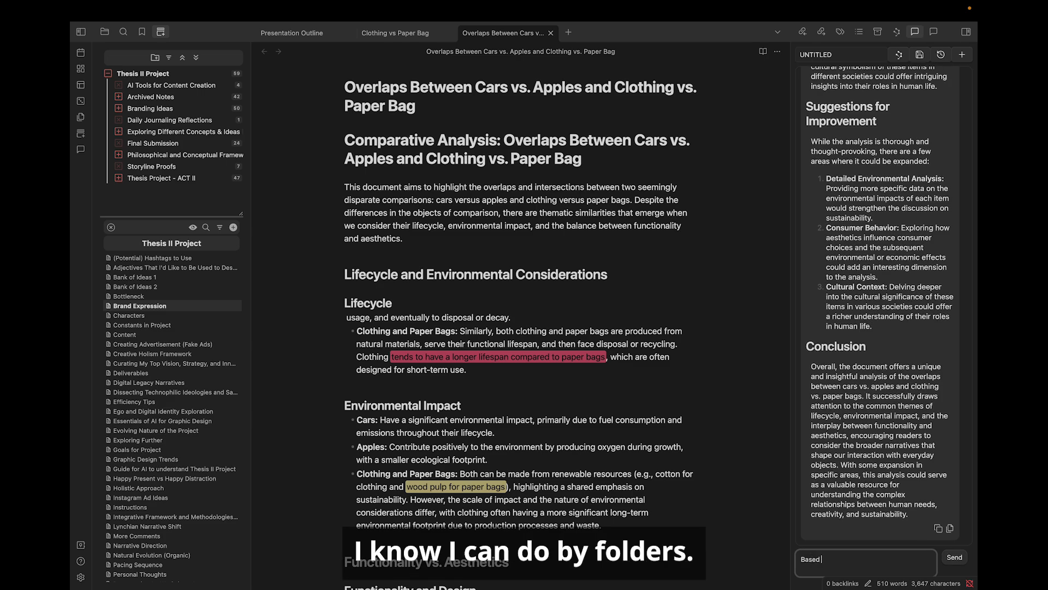
text( on /)
key(Down)
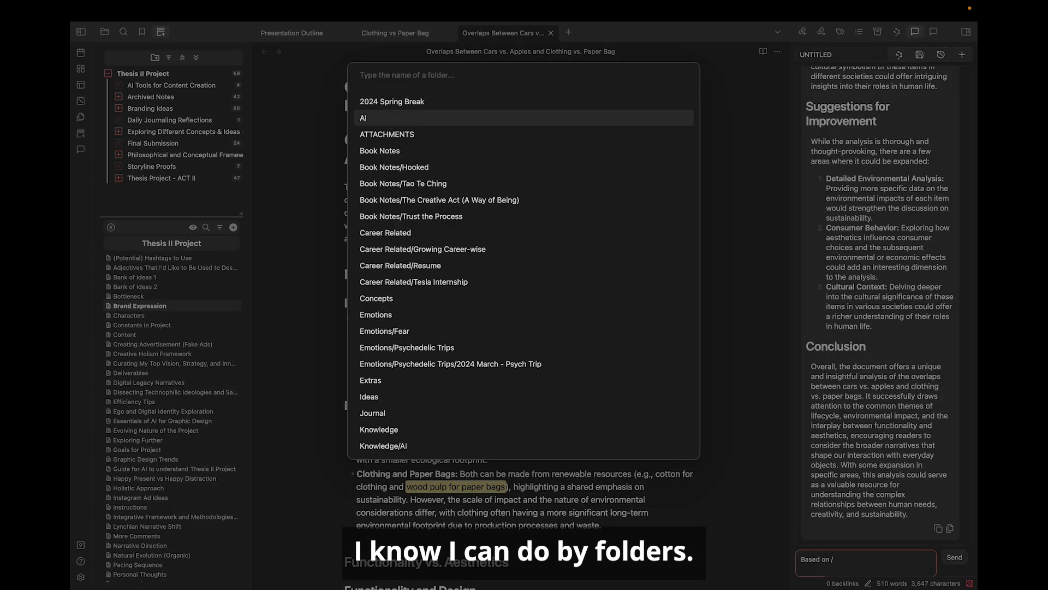
key(Return)
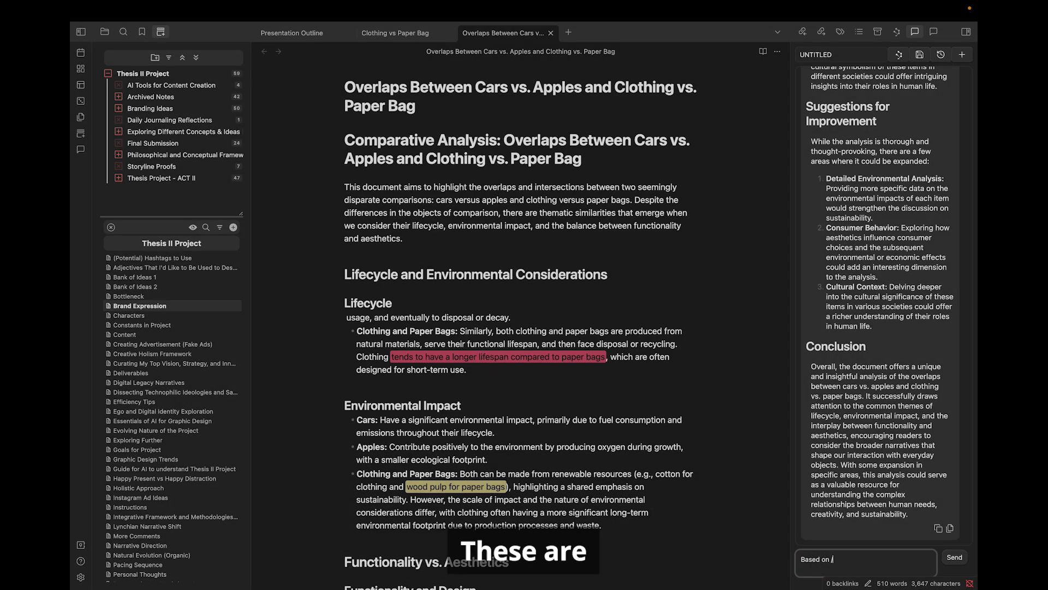
text(/thesis)
key(Return)
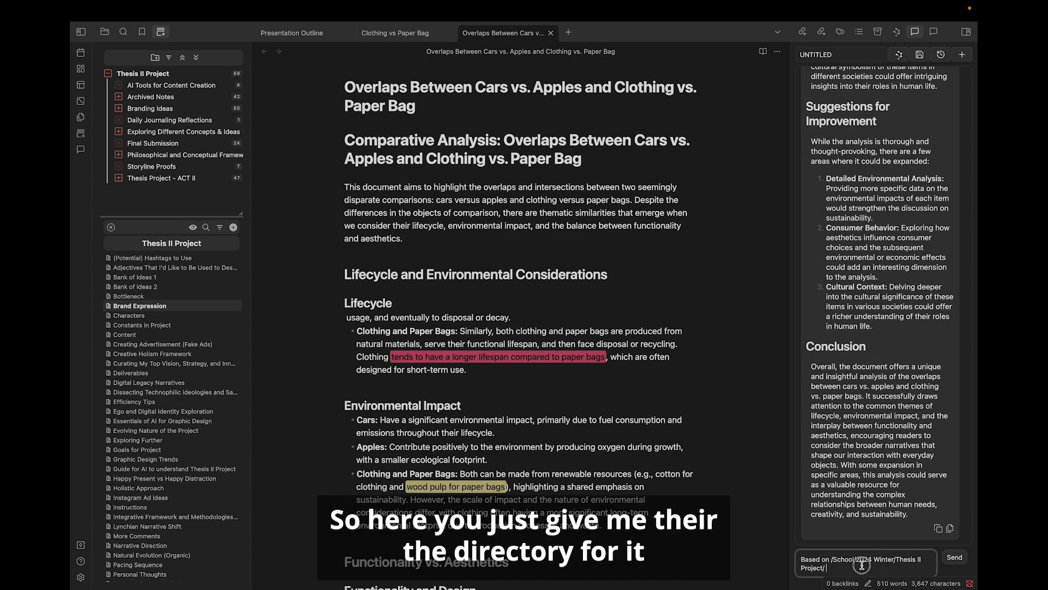
drag(868, 568, 829, 562)
click(833, 568)
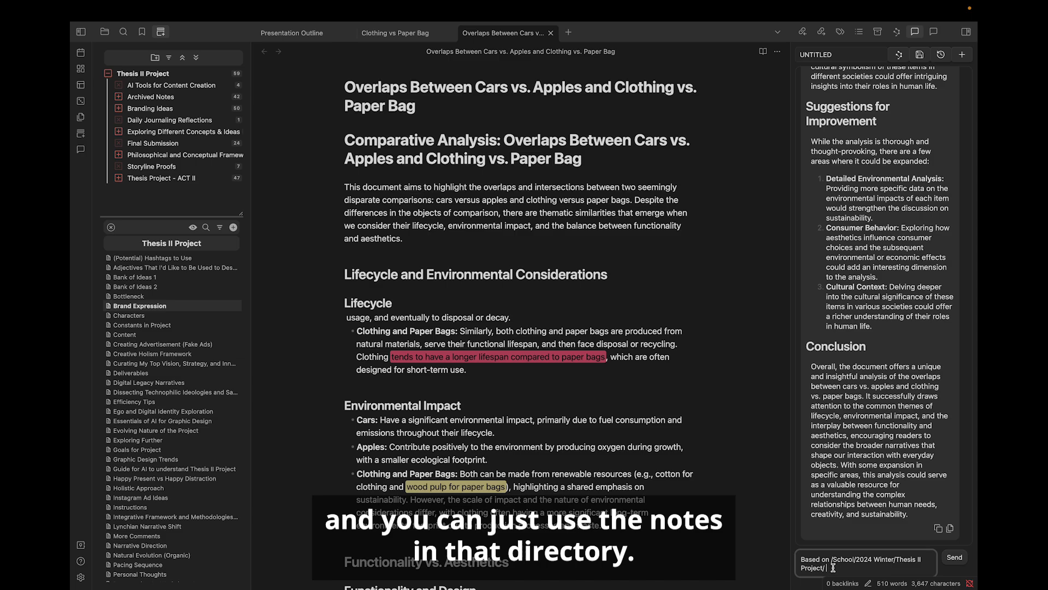
click(373, 171)
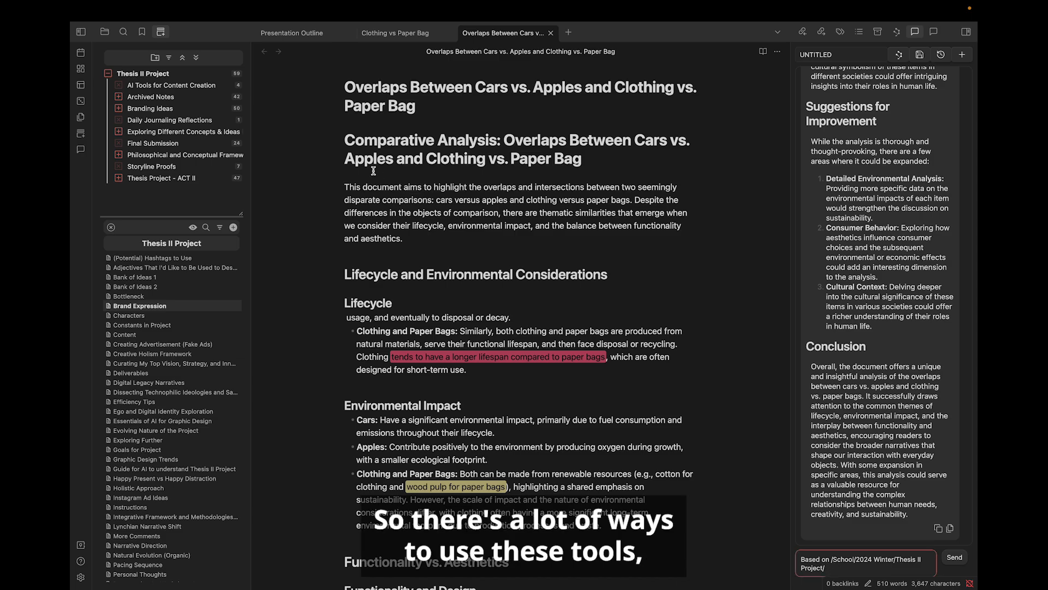
Step: Look at the Claude prompting tips in the browser, and go back through the chatbot presentation past the "Saving Time" slide
key(ctrl+Right)
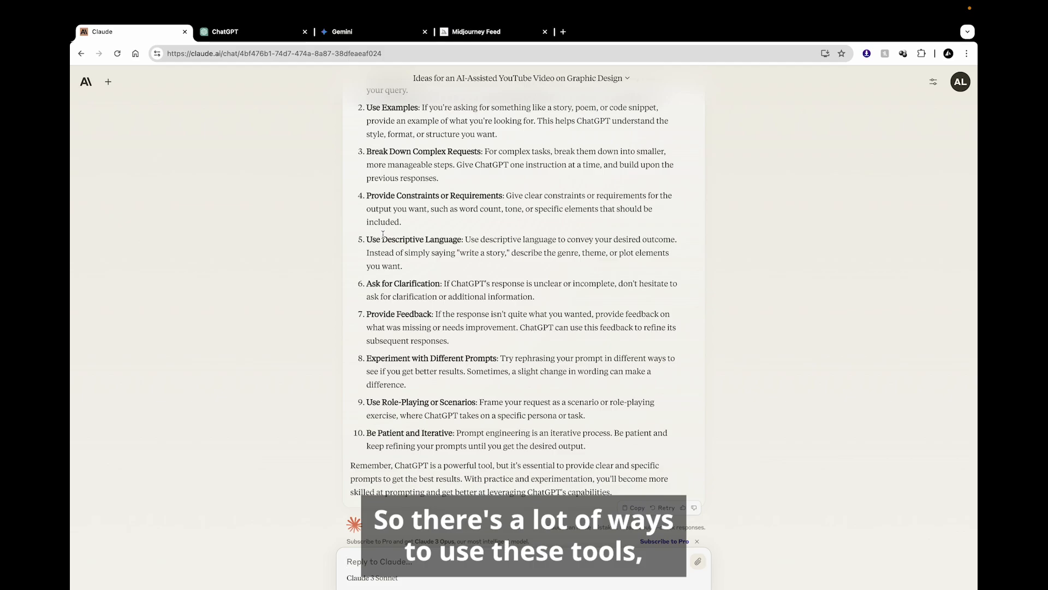
key(ctrl+Left)
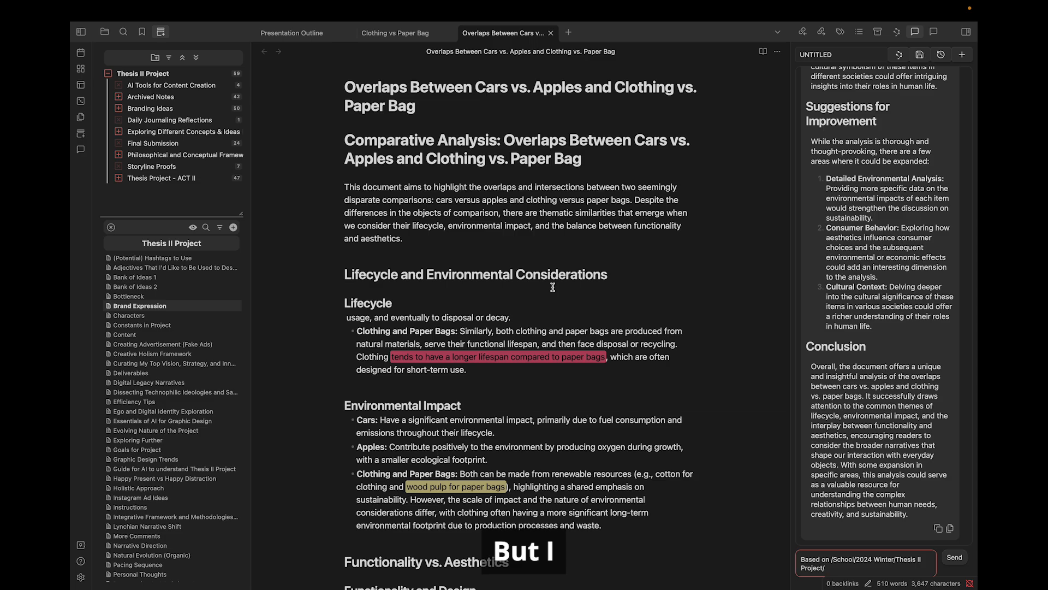
key(ctrl+Right)
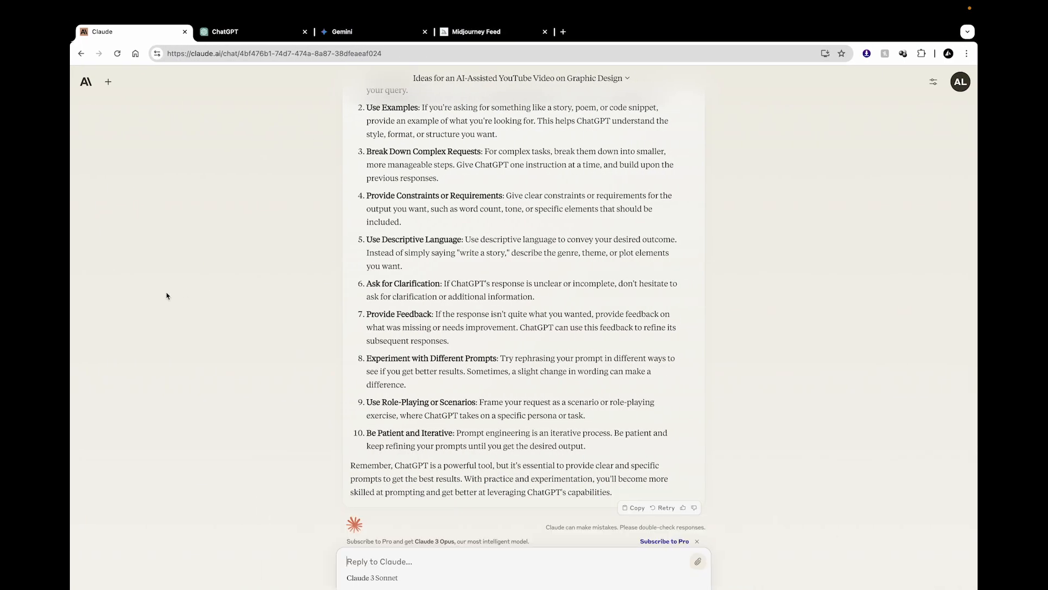
key(ctrl+Left)
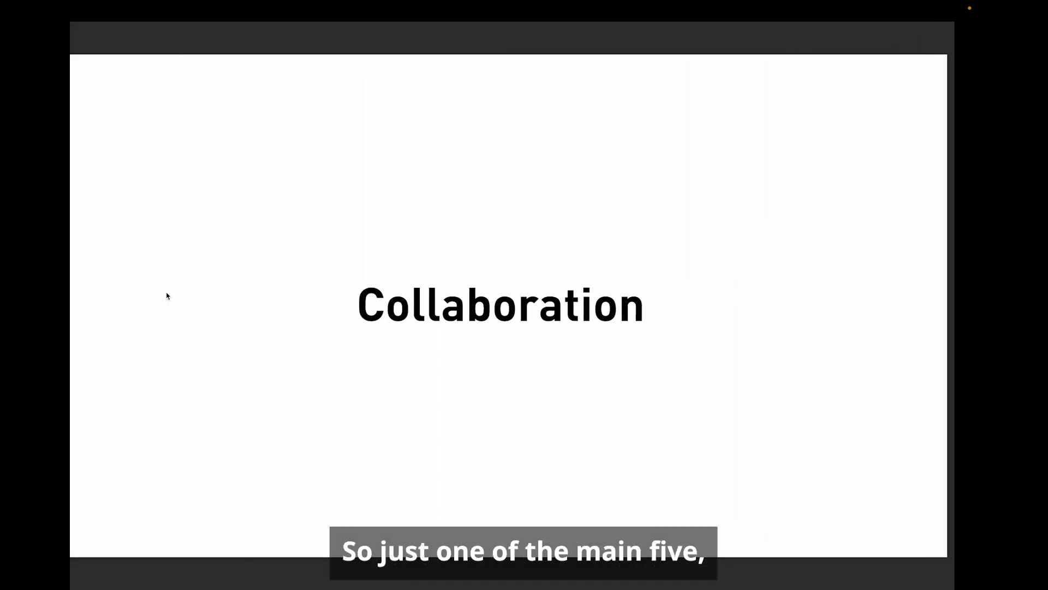
key(Left)
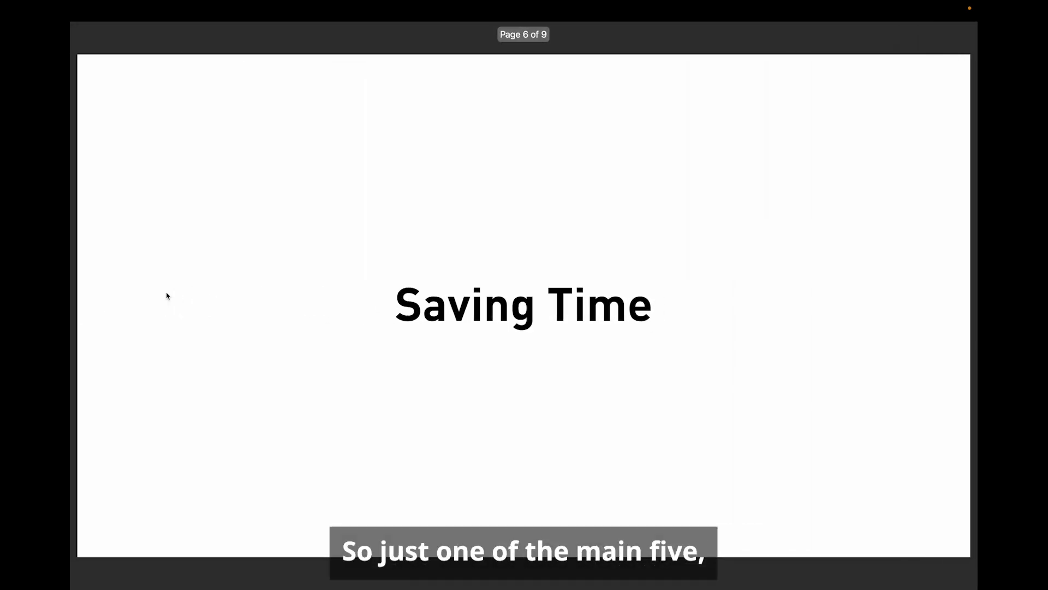
key(Left)
key(Left)
key(Escape)
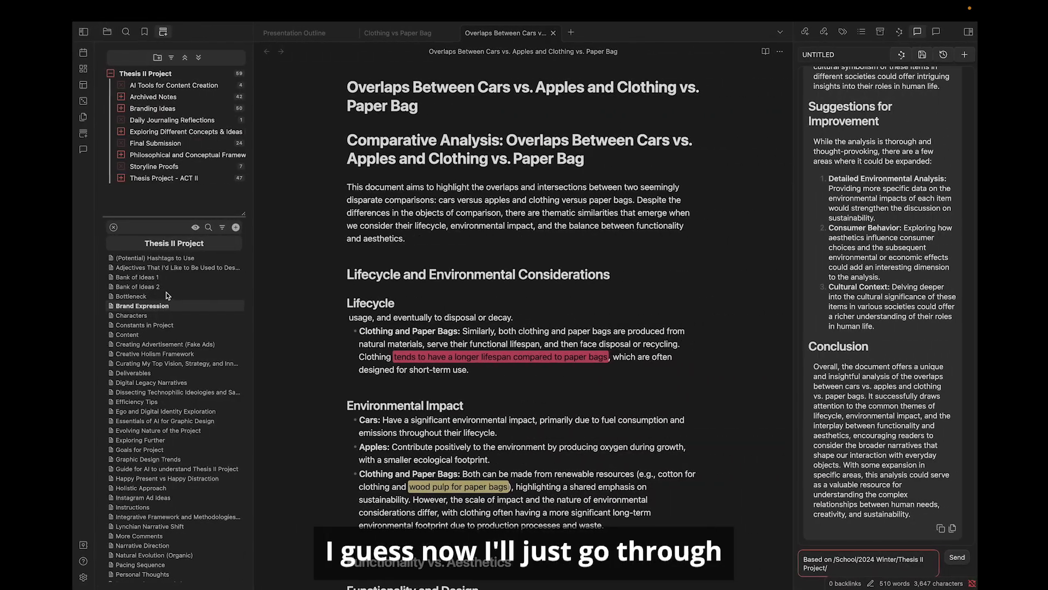
Step: Switch to the UniFy presentation and page forward through its slides and back to the cover
key(ctrl+Right)
key(ctrl+Right)
key(ctrl+Right)
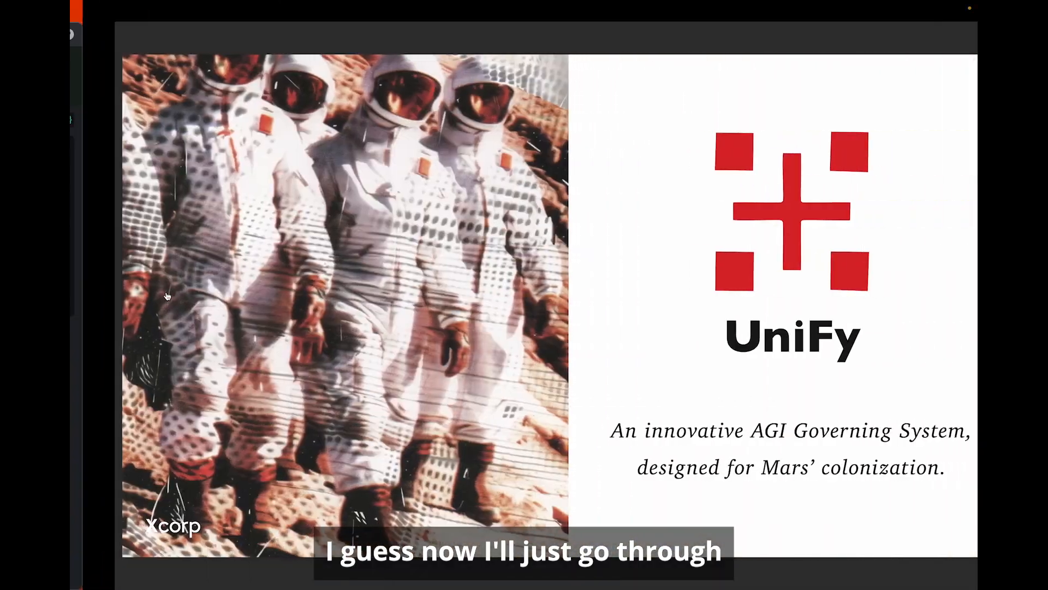
key(Right)
key(Right)
key(Right)
key(Right)
key(Right)
key(Right)
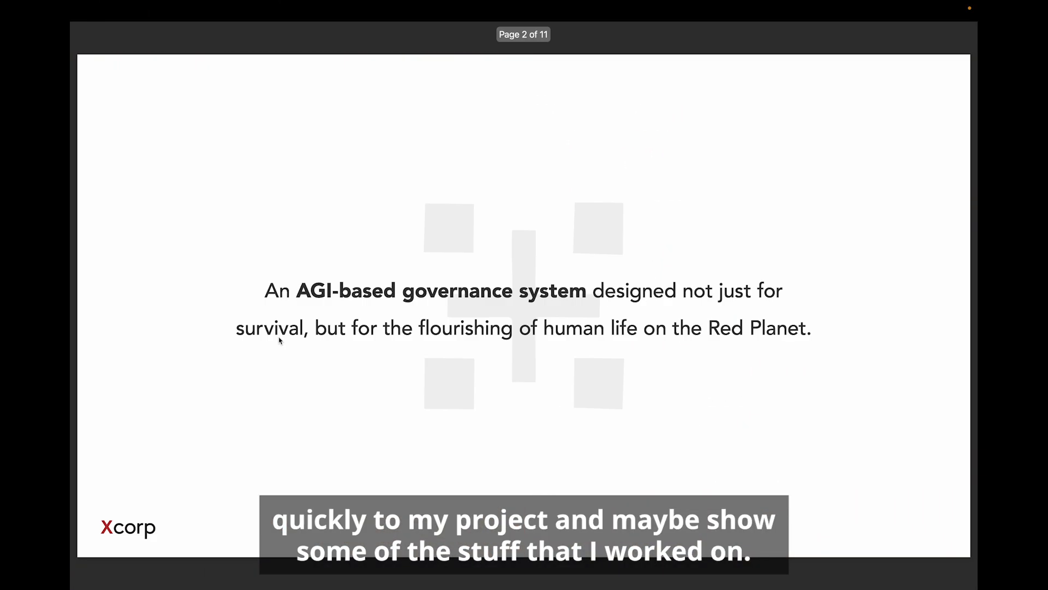
key(Left)
key(Left)
key(Left)
key(Left)
key(Left)
key(Left)
key(Left)
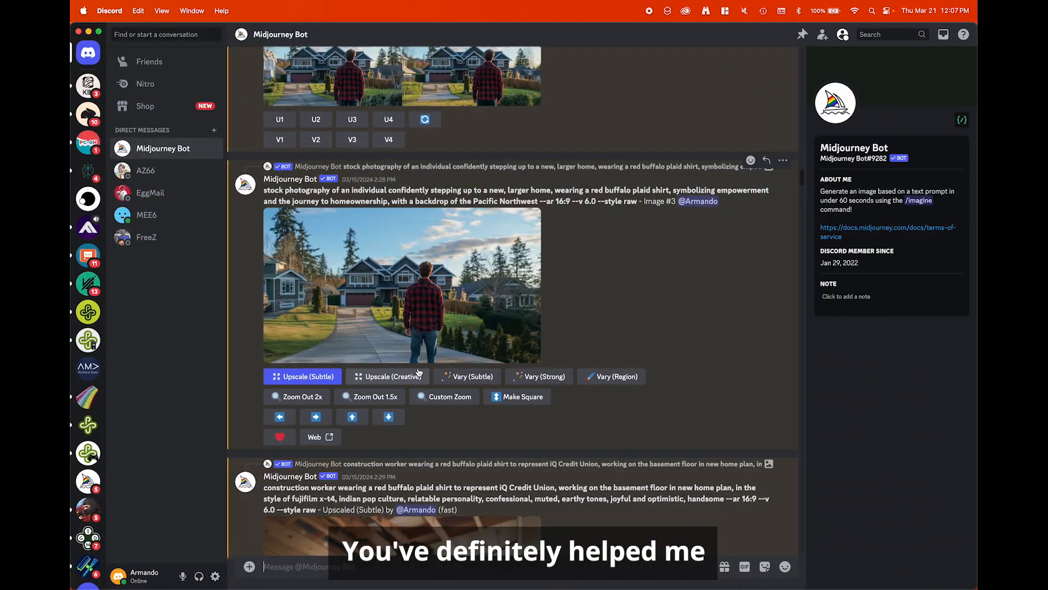
Step: Look through the Midjourney Bot image history in Discord and view the upscaled image of the person in a ridiculous costume enlarged
scroll(419, 372, down, 20)
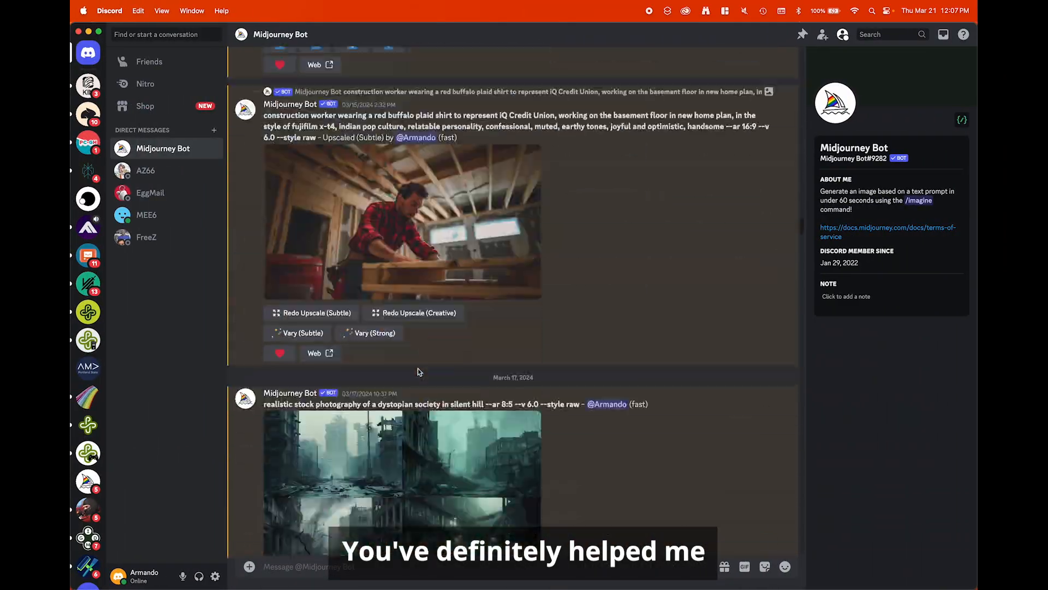
scroll(419, 372, down, 20)
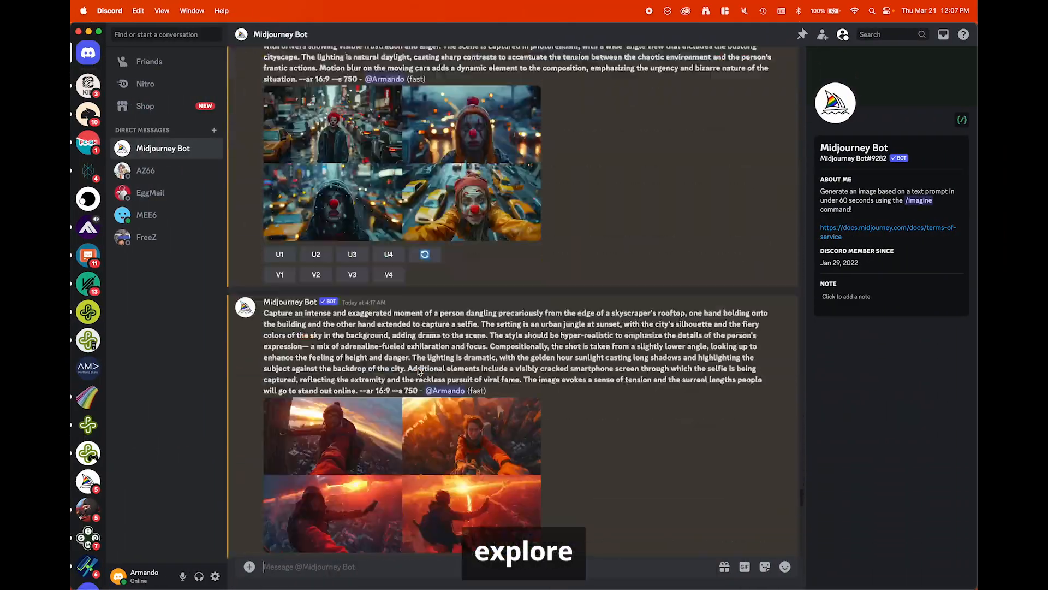
scroll(419, 373, up, 2)
scroll(419, 373, down, 2)
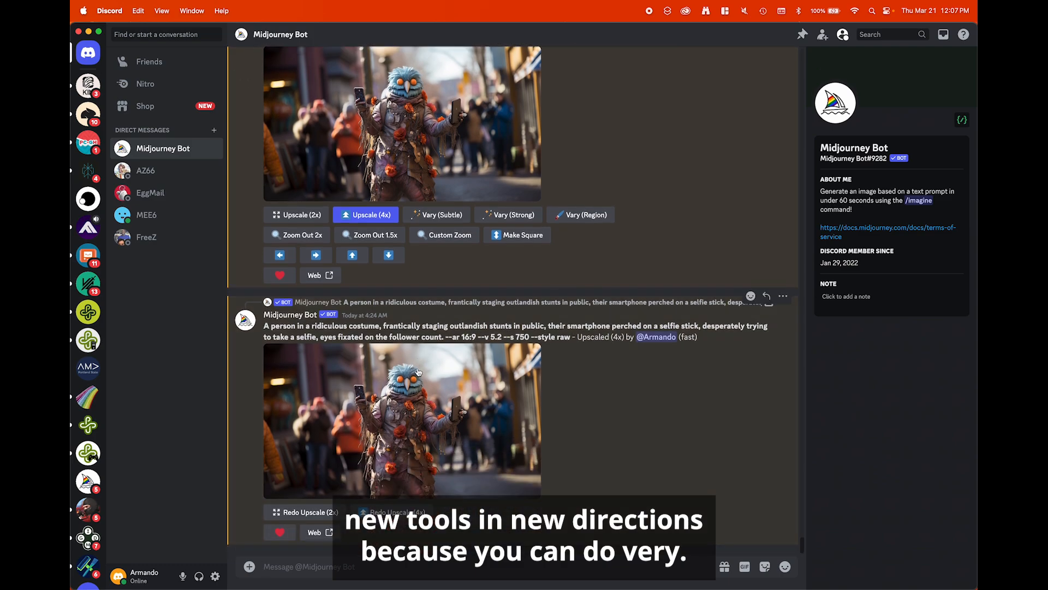
click(408, 413)
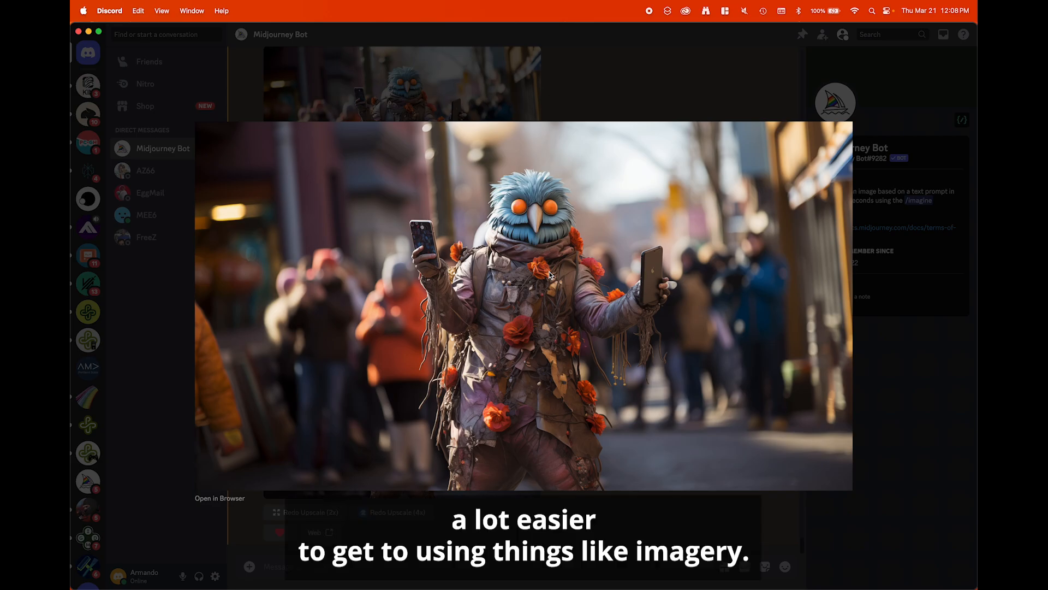
click(627, 78)
scroll(627, 78, up, 5)
Step: Switch to the UniFy presentation and advance from the cover to the Nexus, Terra, Vitalis and Guardian module slides
key(ctrl+Right)
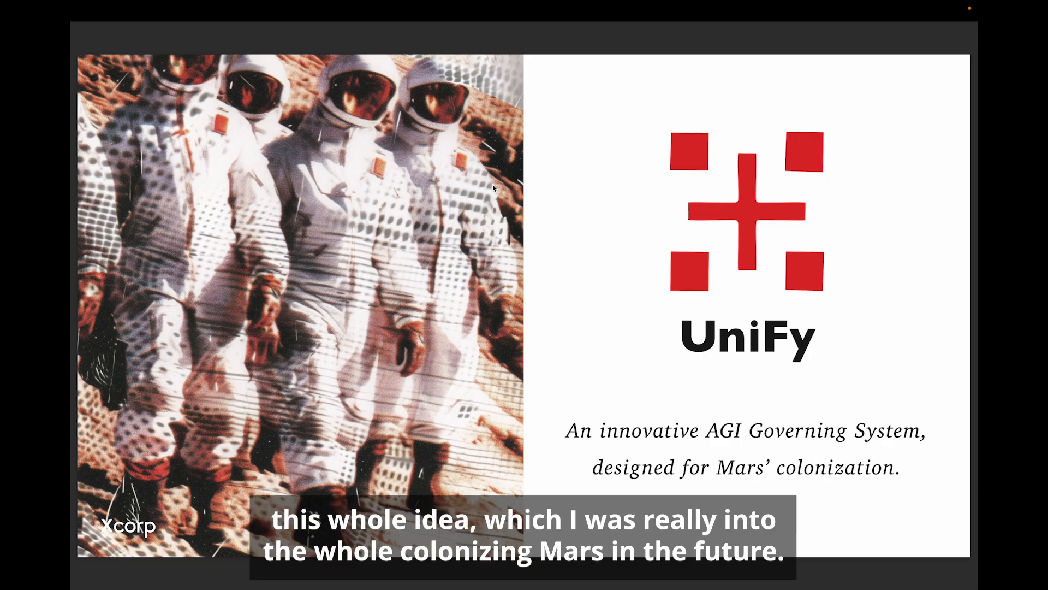
key(Right)
key(Right)
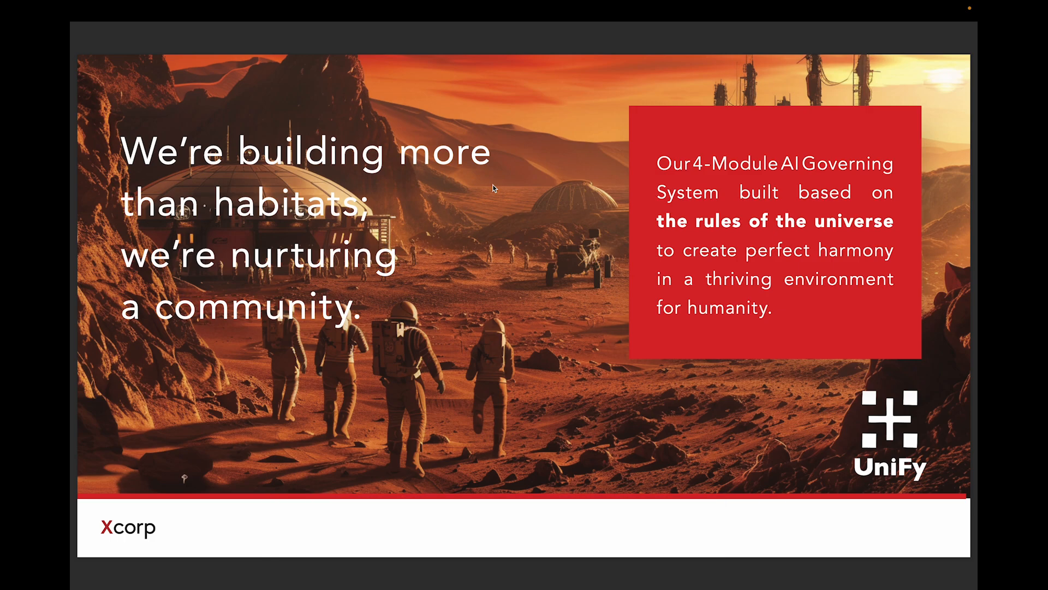
key(Right)
key(Right)
key(Right)
key(Right)
key(Right)
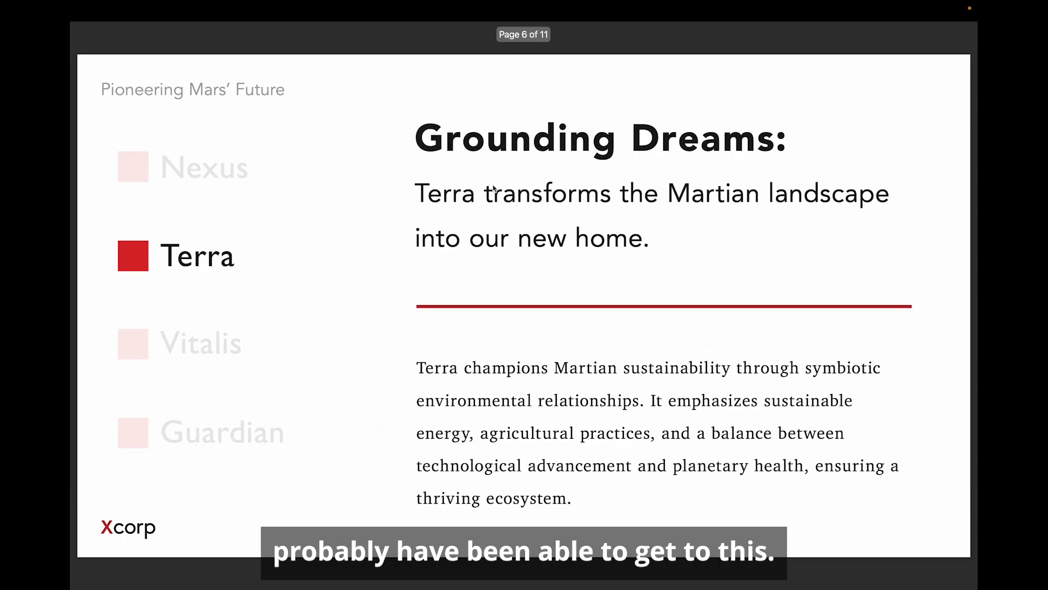
Step: Go back from the module slides to the "We're building more than habitats" slide
key(Left)
key(Left)
key(Left)
key(Left)
key(Left)
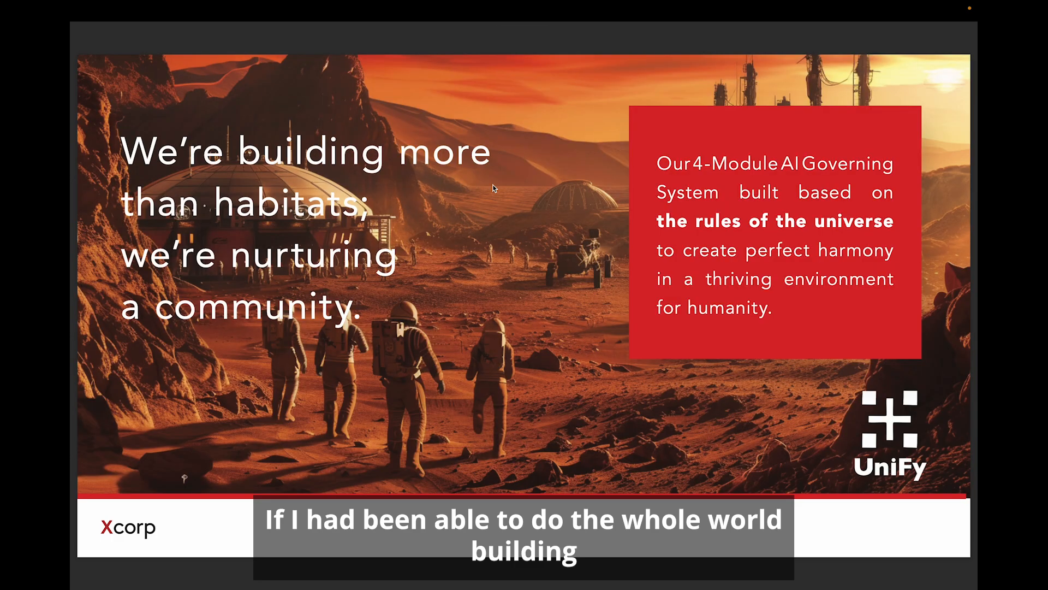
Step: Look briefly at the Midjourney costume images in Discord, and go back to the UniFy presentation's cover slide
key(ctrl+Left)
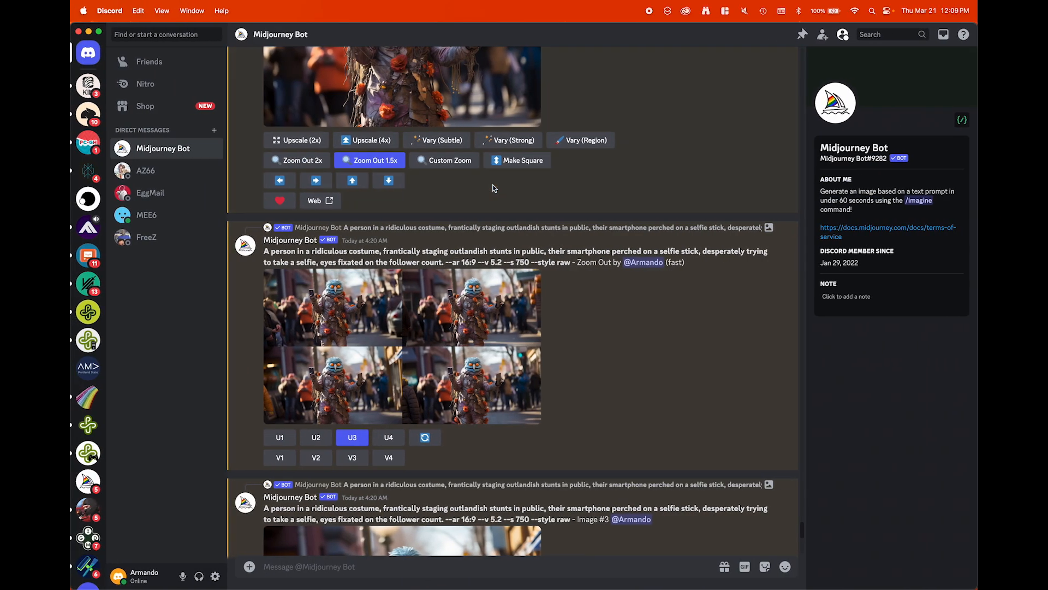
key(ctrl+Right)
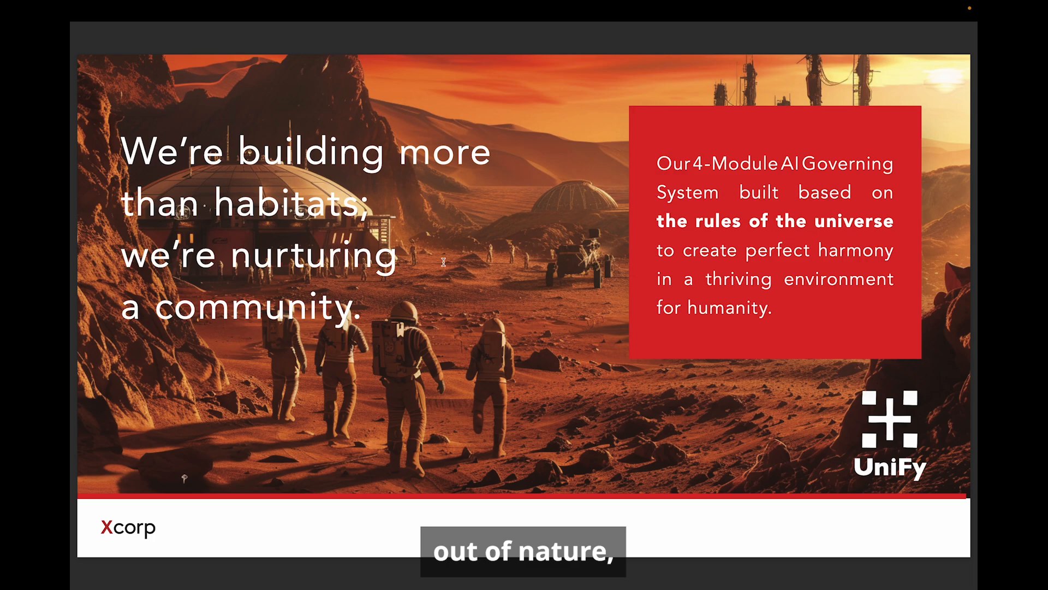
key(Left)
key(Right)
key(Left)
key(Left)
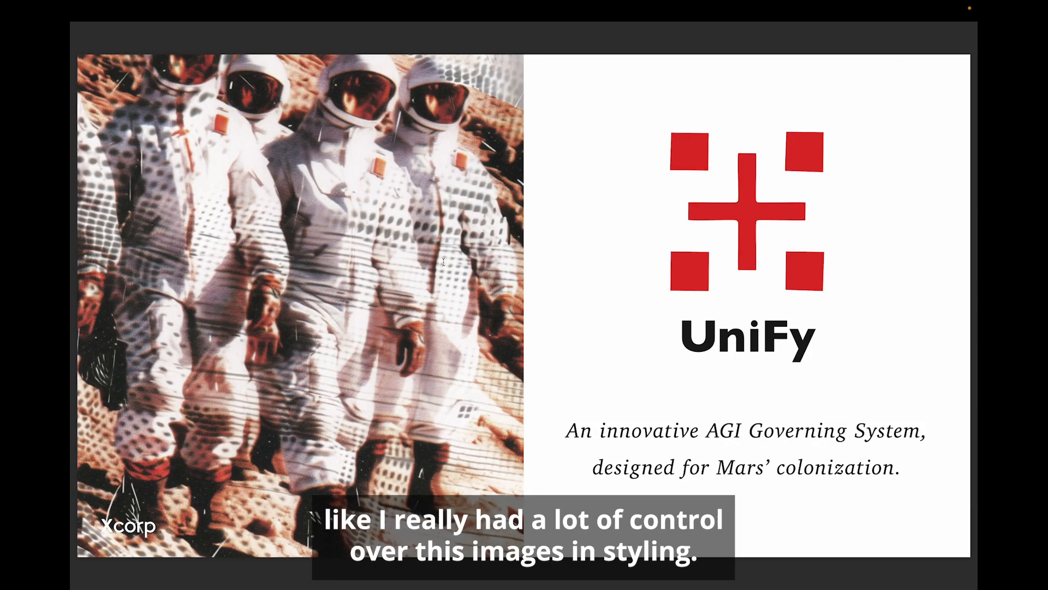
Step: Look back and forth between the Midjourney costume images in Discord and the UniFy presentation's cover slide
key(ctrl+Left)
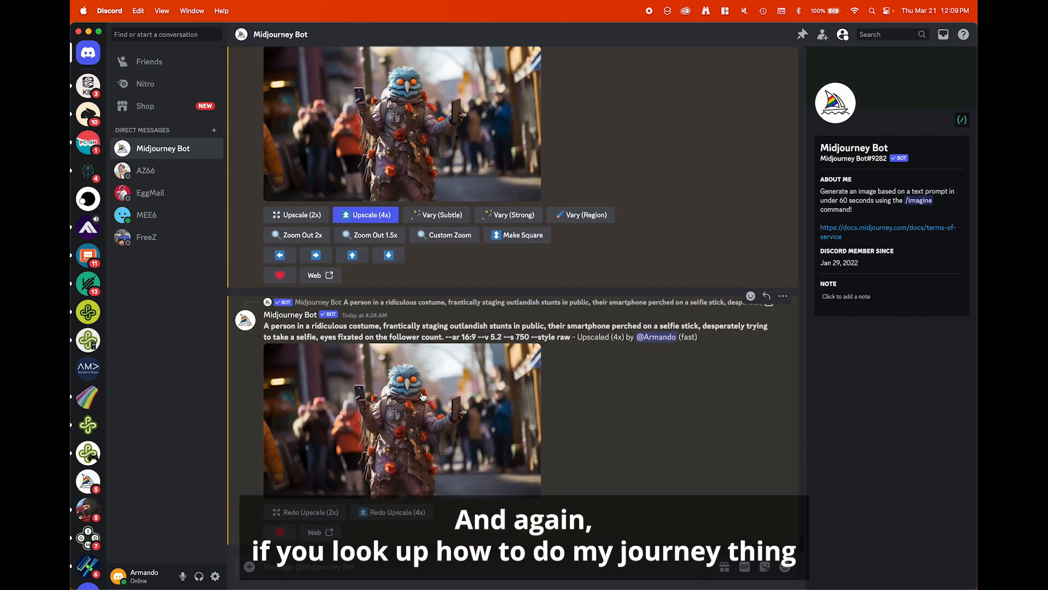
key(ctrl+Right)
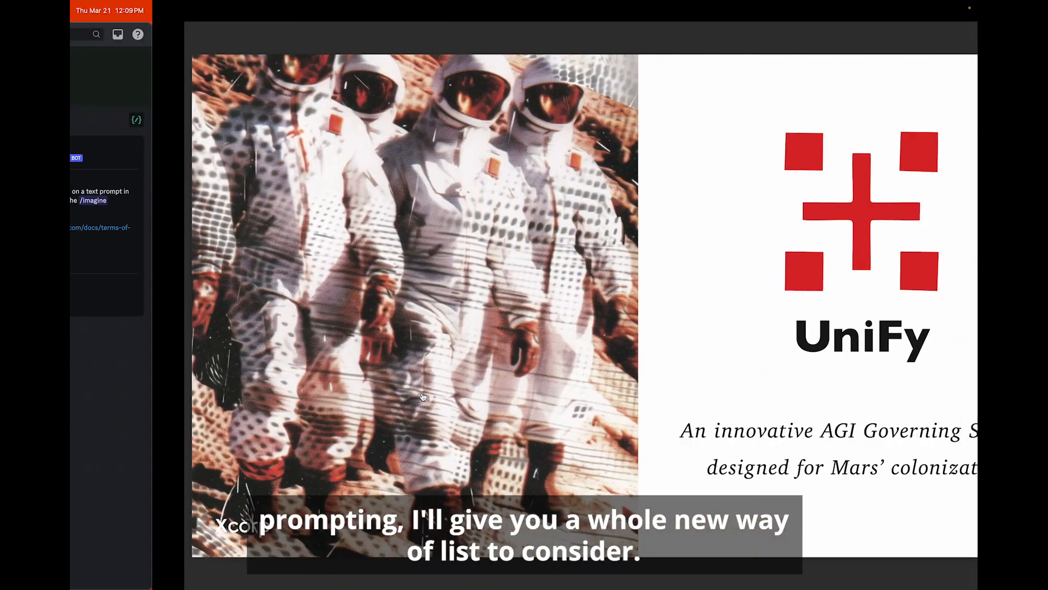
key(ctrl+Left)
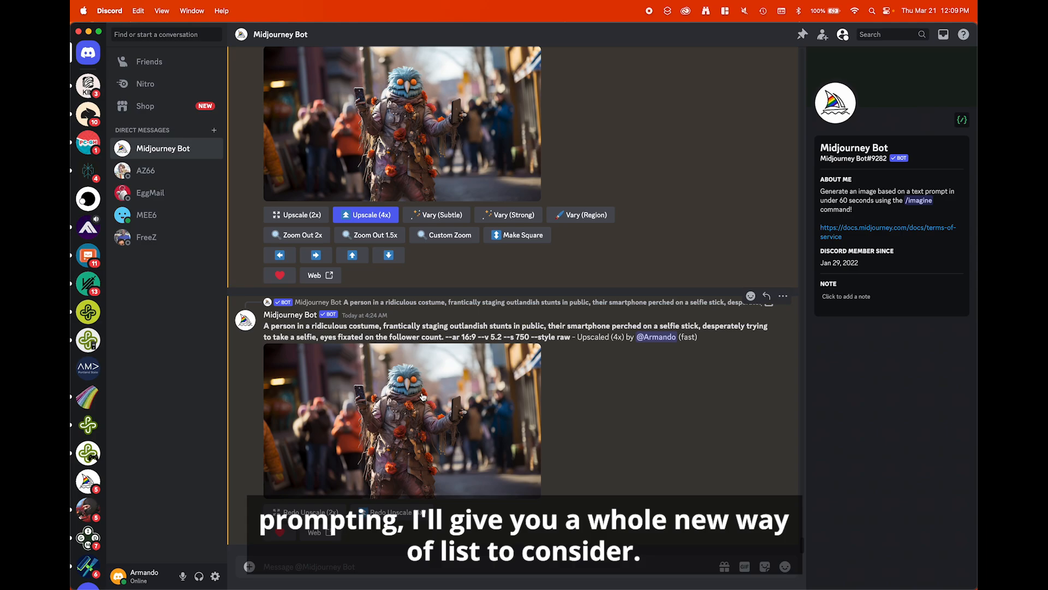
key(ctrl+Right)
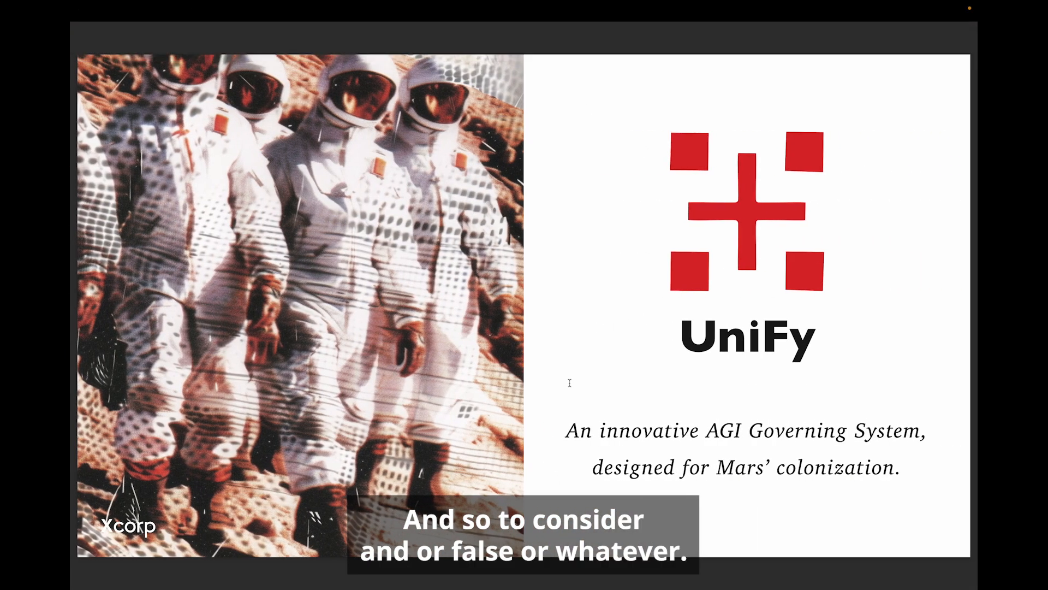
Step: Page through the opening slides of the UniFy presentation and return to the cover
key(Down)
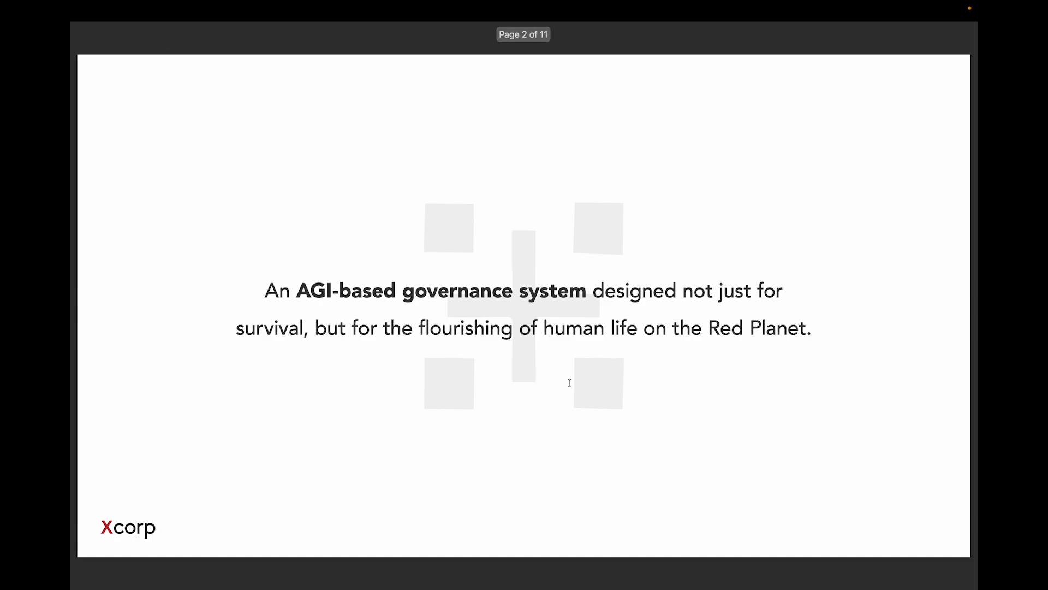
key(Down)
key(Down)
key(Up)
key(Up)
key(Up)
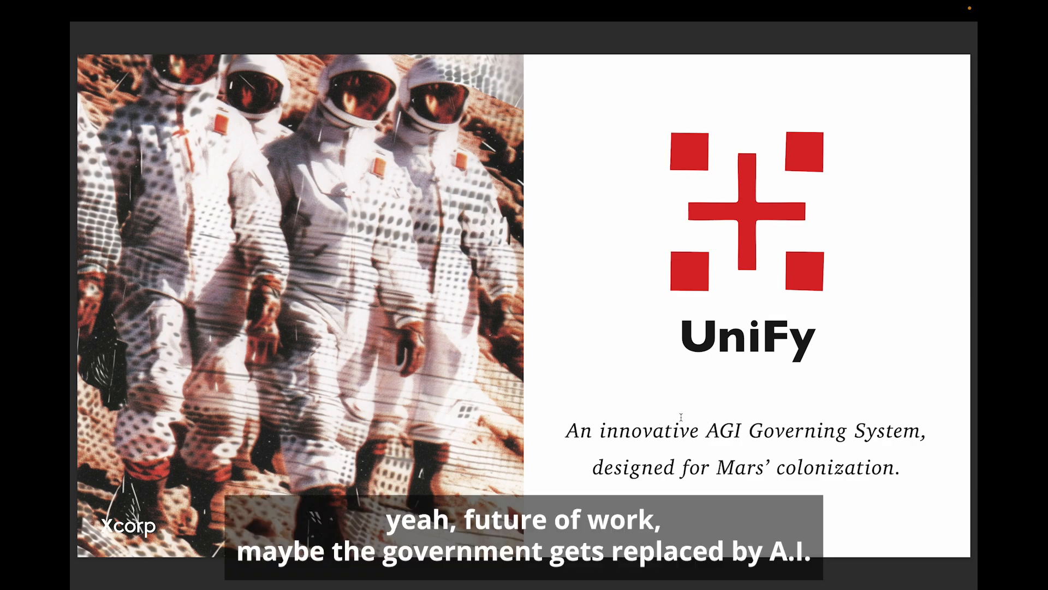
Step: Advance from the cover past the AGI-based governance and "We're building more than habitats" slides to the four-module overview
key(Right)
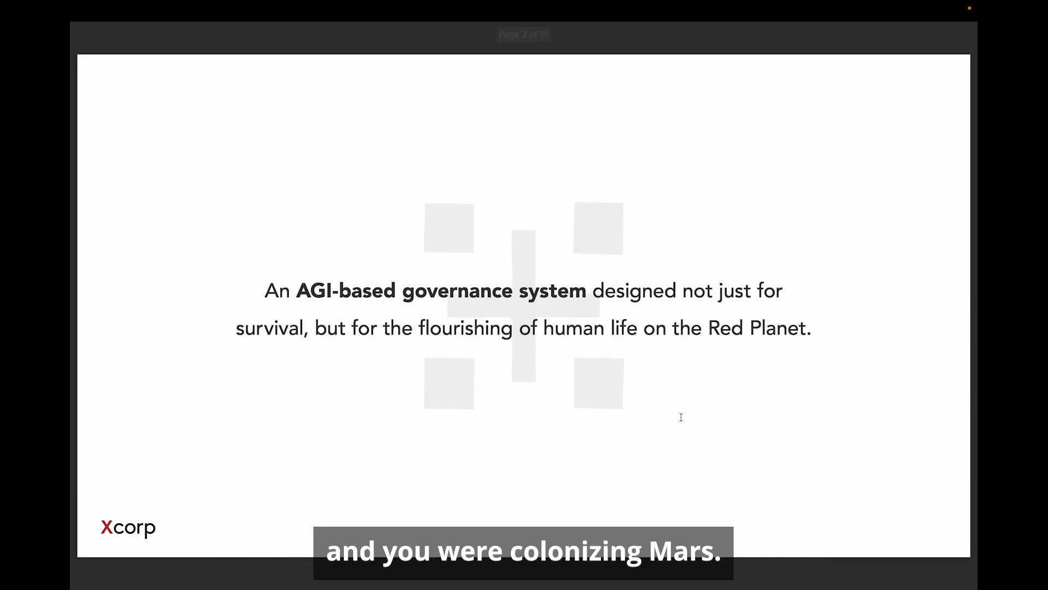
key(Right)
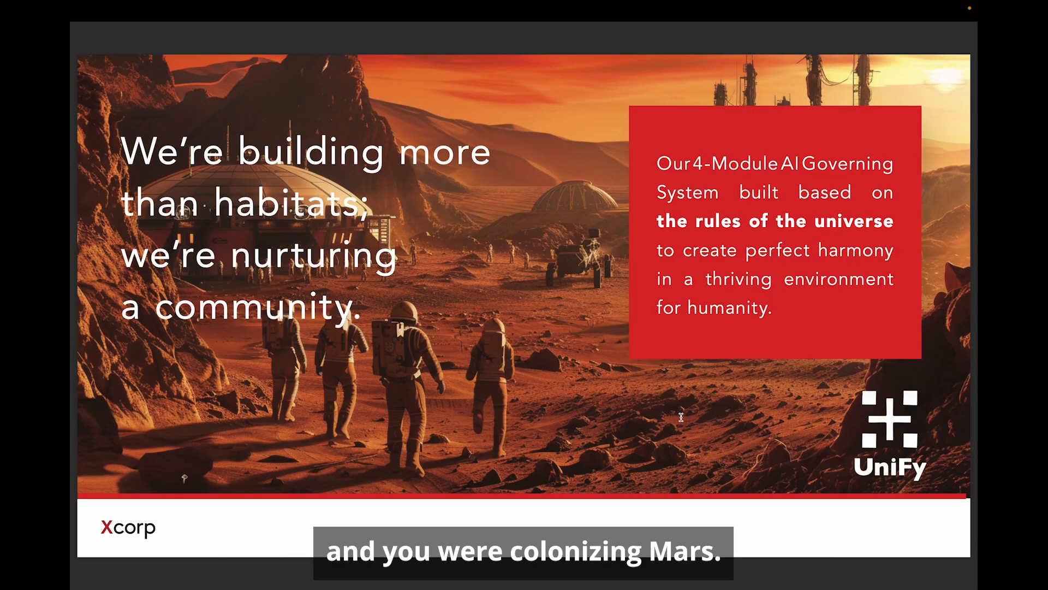
key(Right)
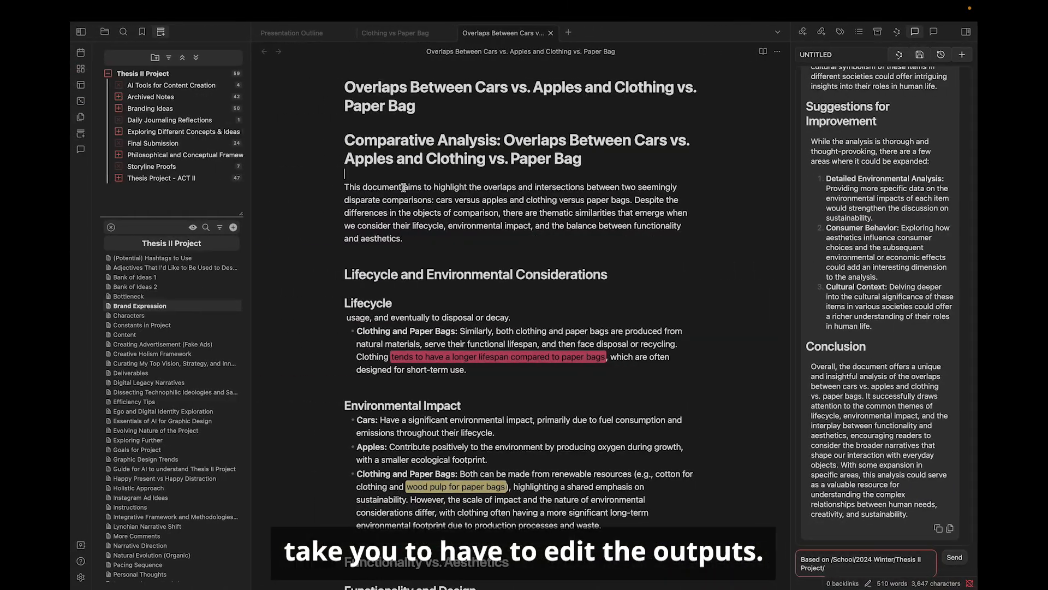
Step: Highlight the comparative analysis introduction in the Obsidian note, view the presentation's Nexus slide, and clear the text selection
drag(359, 238, 282, 162)
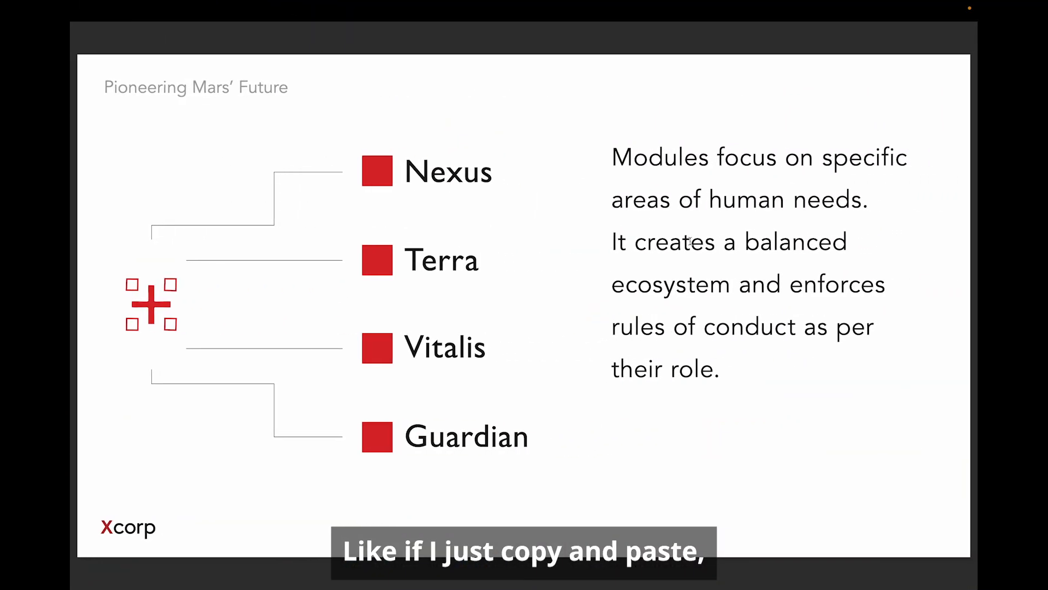
key(Right)
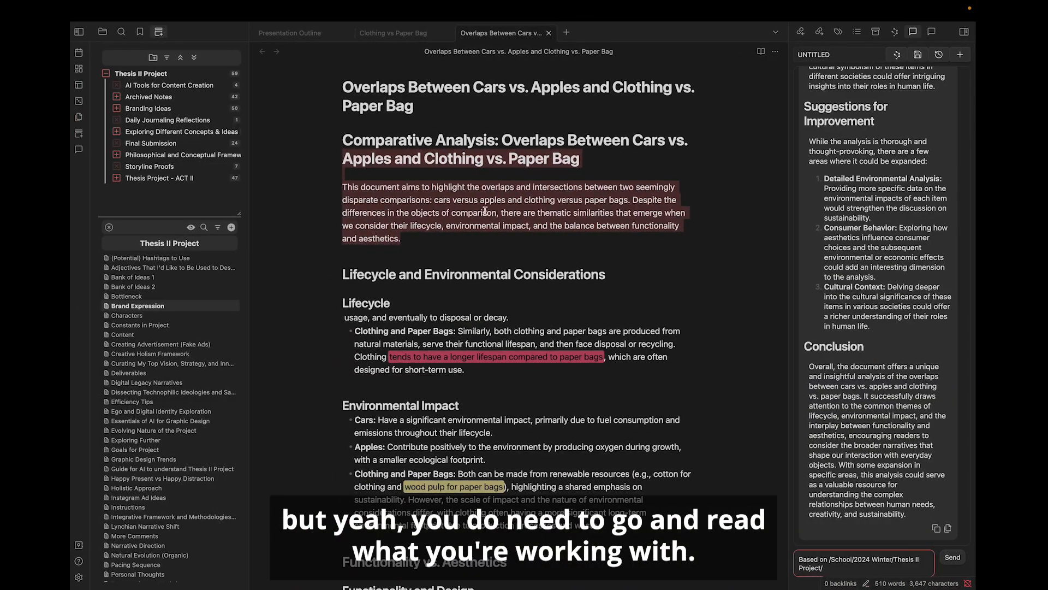
click(404, 241)
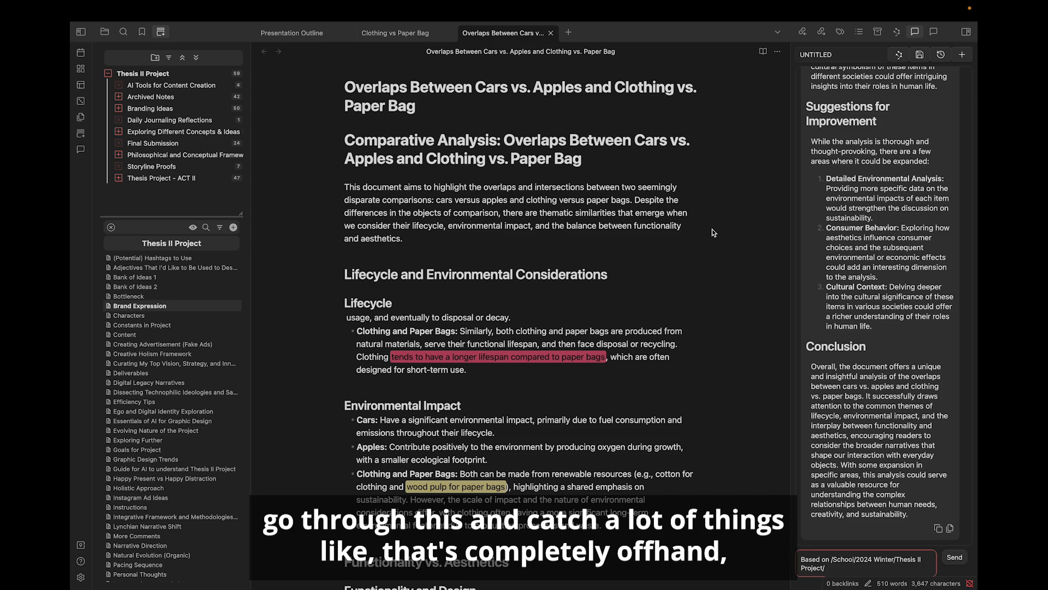
Step: Switch past Claude and Discord to the UniFy presentation and look through its slides to "Crafting a Sustainable Life on Mars" and back
key(ctrl+Right)
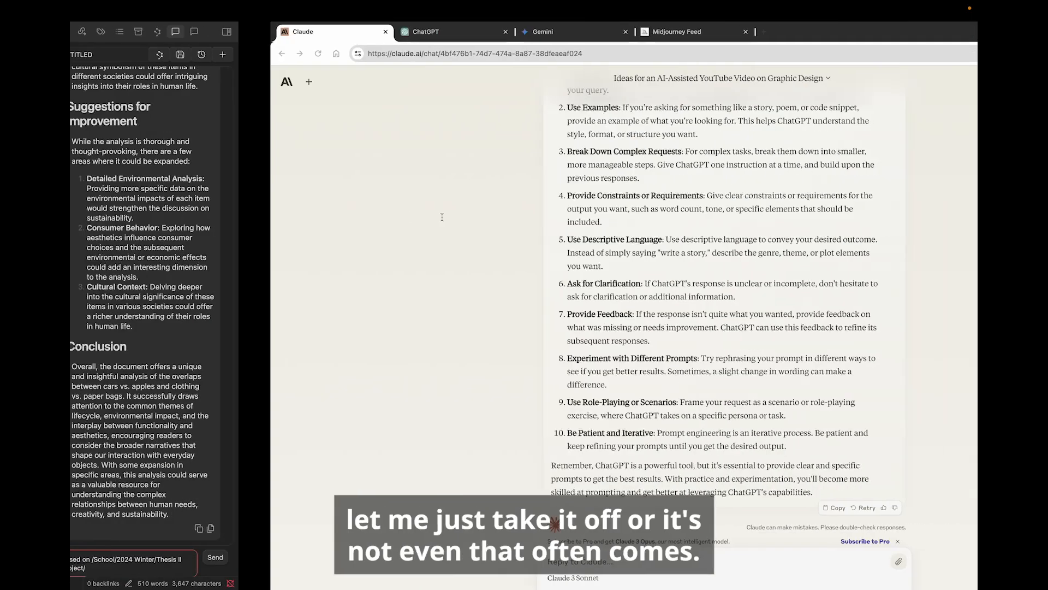
key(ctrl+Right)
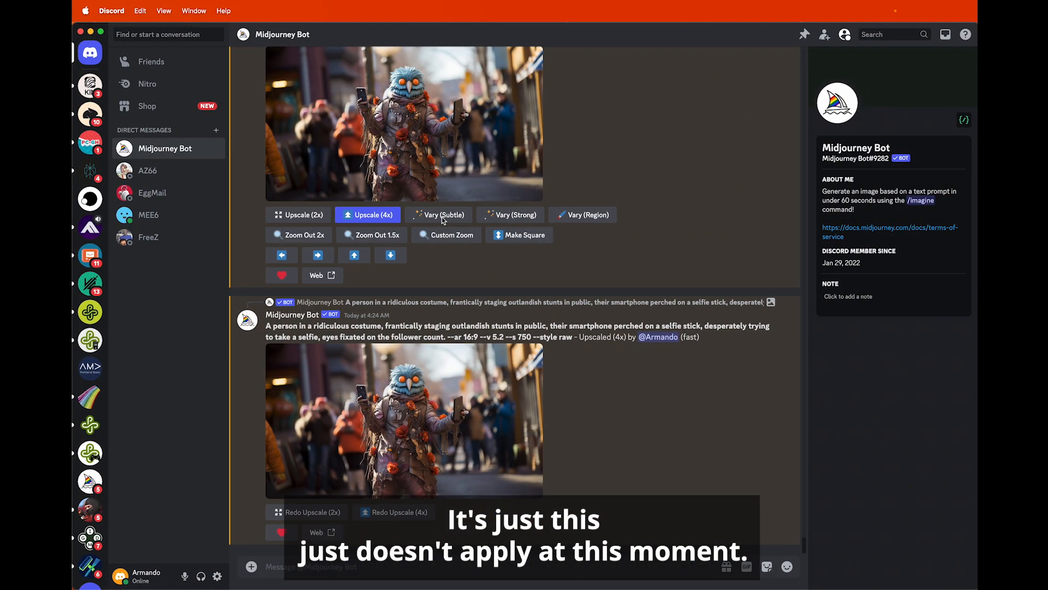
key(ctrl+Right)
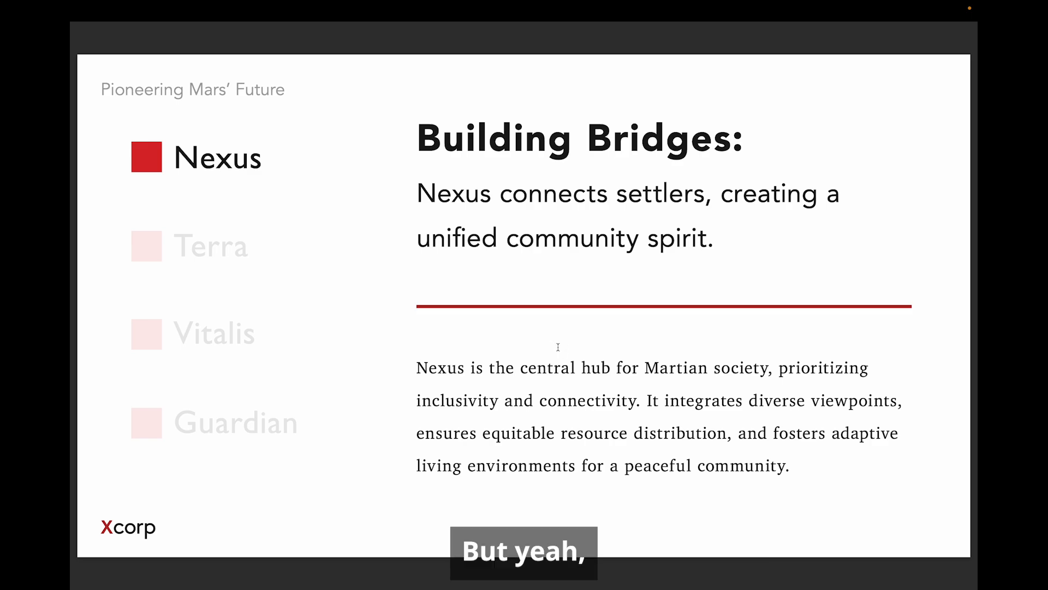
scroll(558, 346, up, 4)
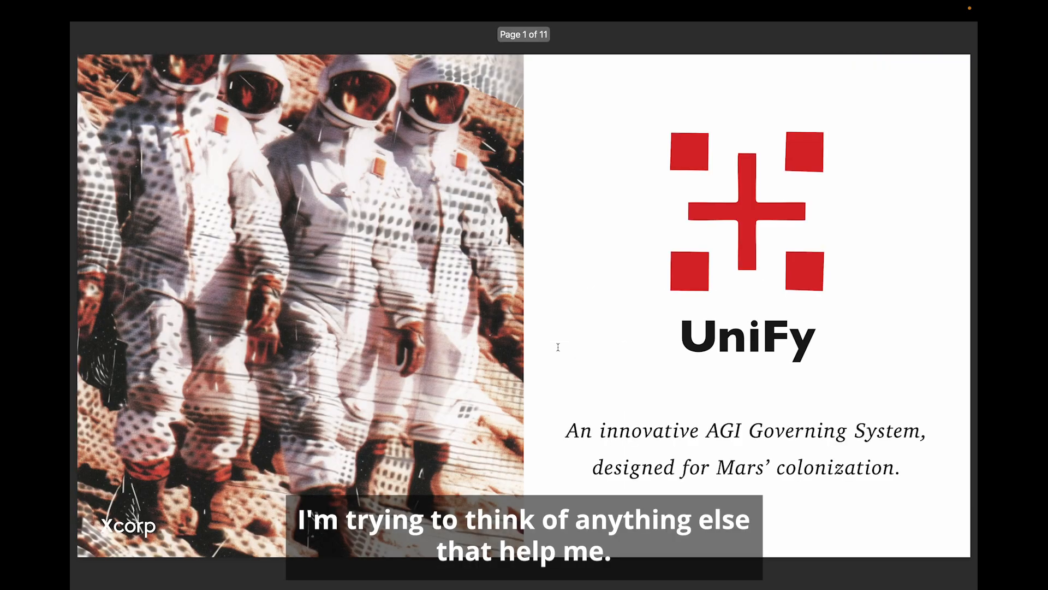
scroll(558, 346, down, 1)
scroll(558, 347, down, 9)
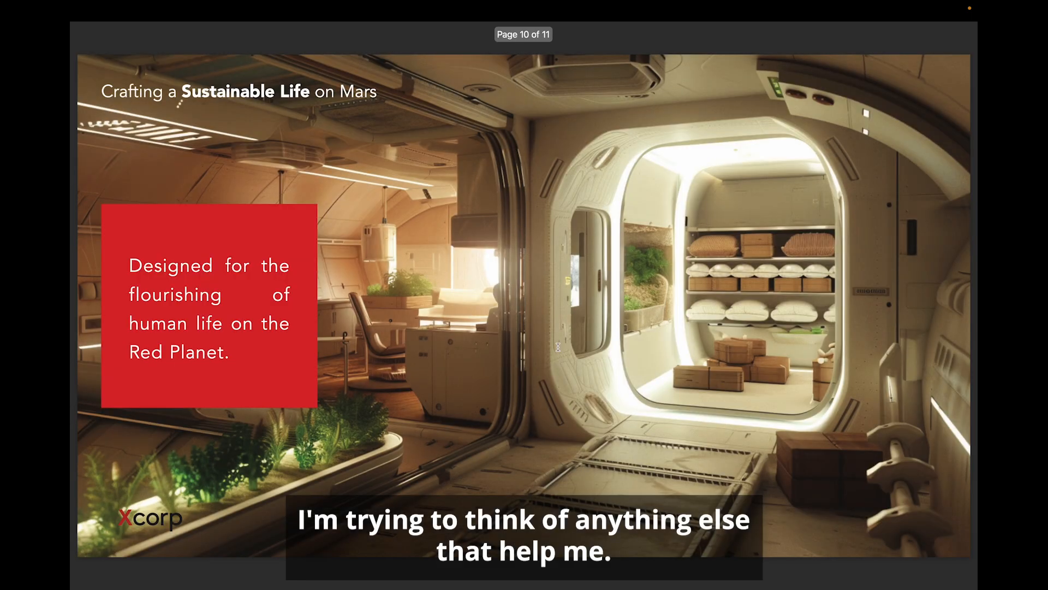
scroll(558, 347, up, 1)
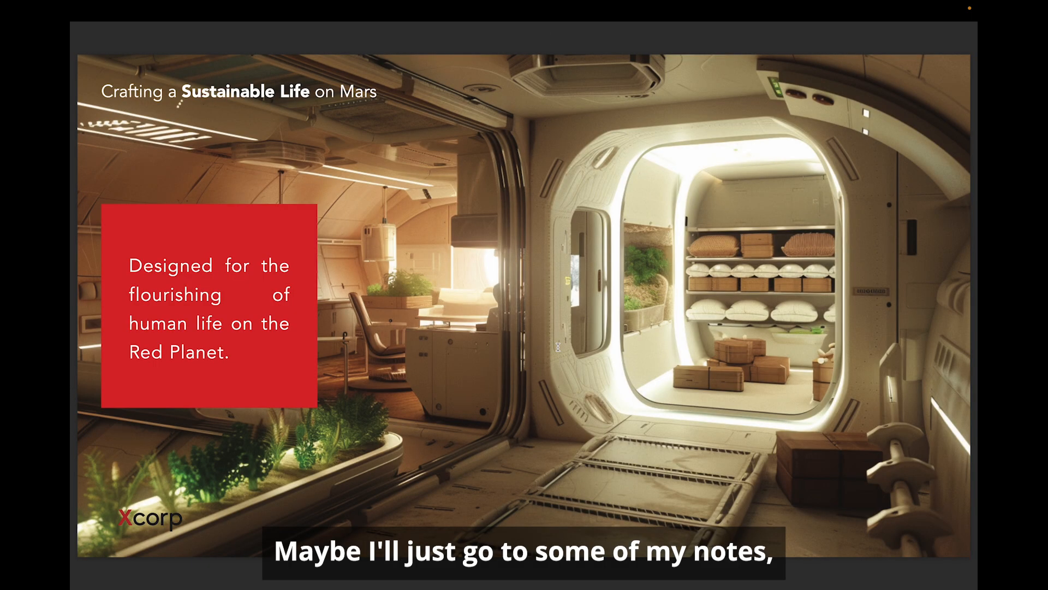
scroll(558, 346, up, 5)
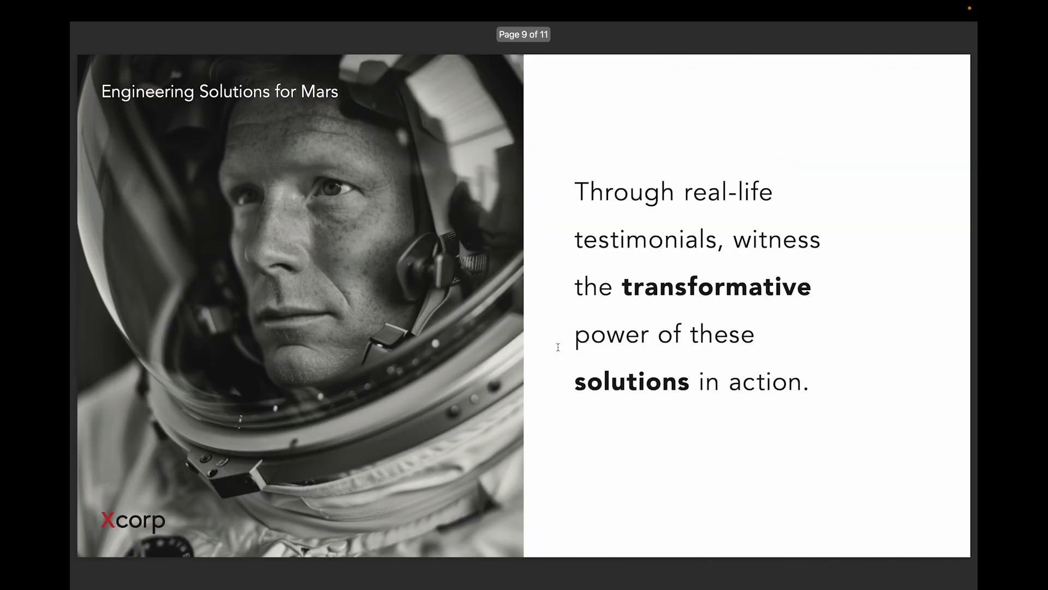
scroll(558, 347, up, 1)
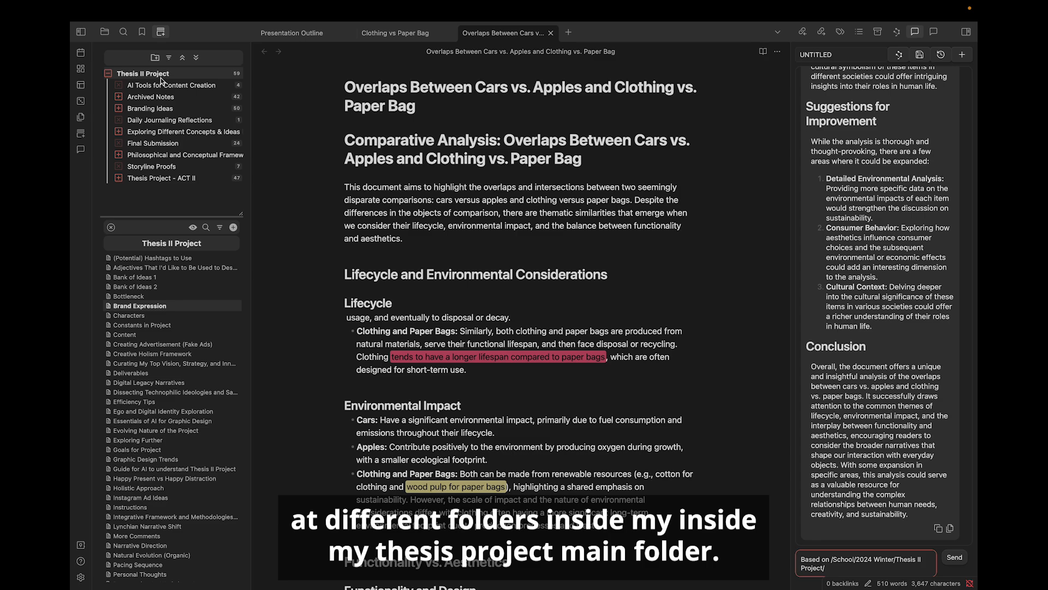
Step: Switch to Obsidian, expand the Branding Ideas folder and list the notes of its UniFy subfolder
click(141, 110)
click(142, 112)
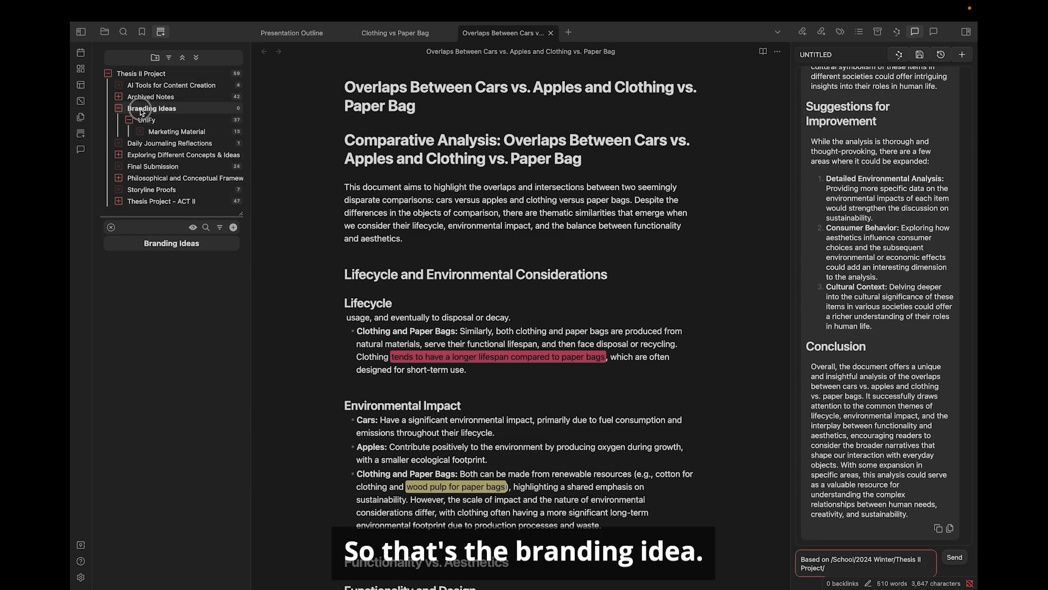
click(146, 116)
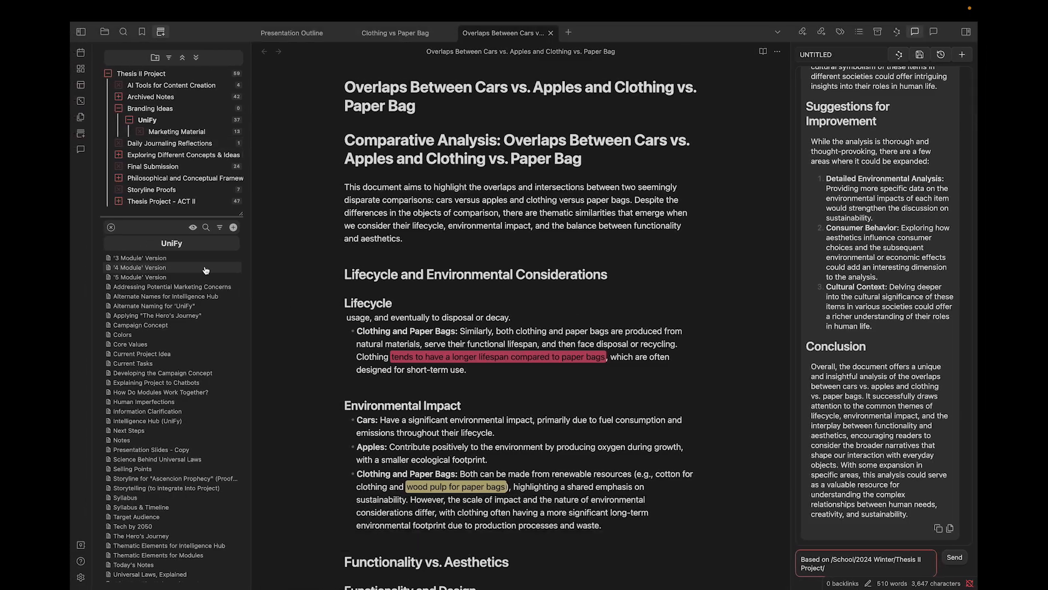
Step: View the '4 Module', '5 Module' and '3 Module' Version notes and the four-module overview slide in the UniFy presentation
click(124, 268)
click(163, 277)
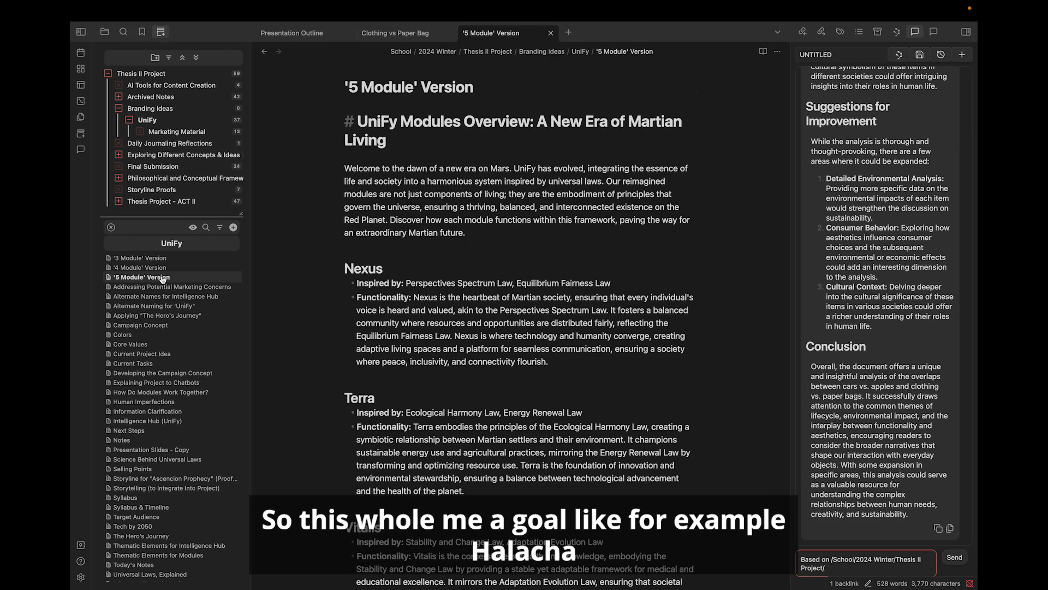
click(174, 268)
click(174, 276)
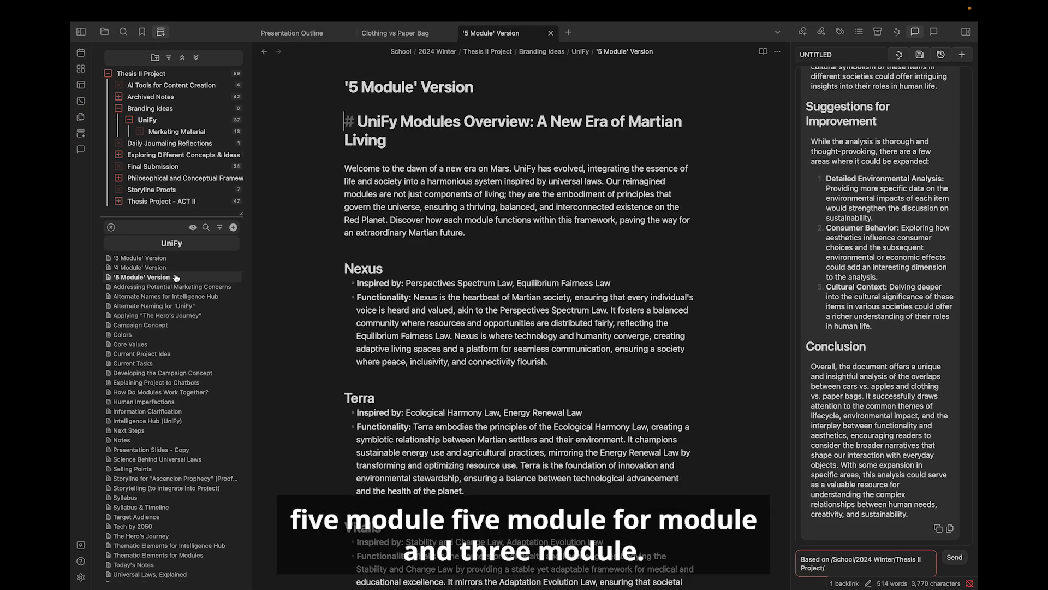
click(183, 258)
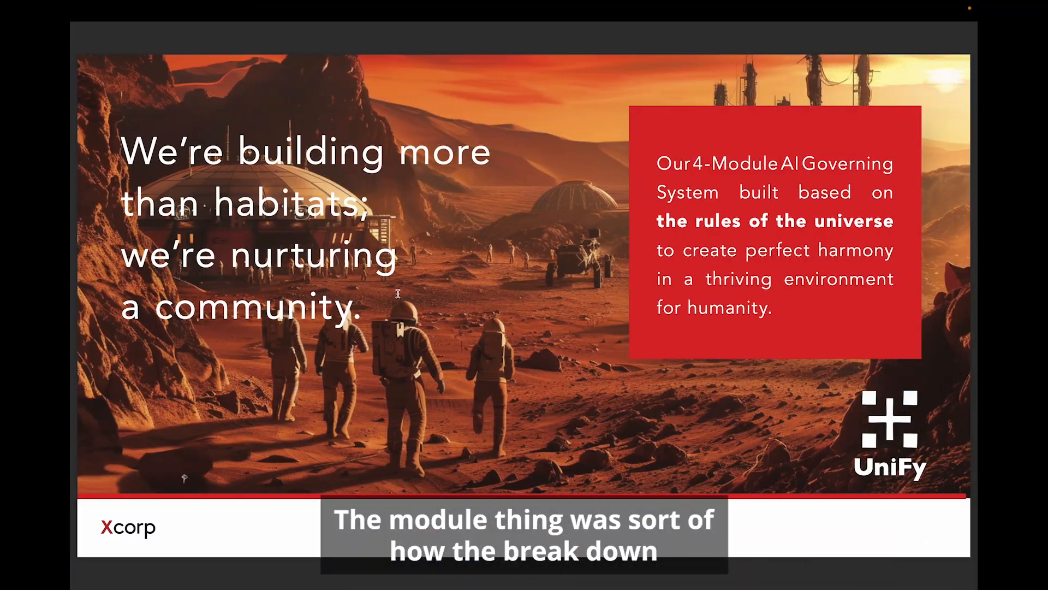
key(Right)
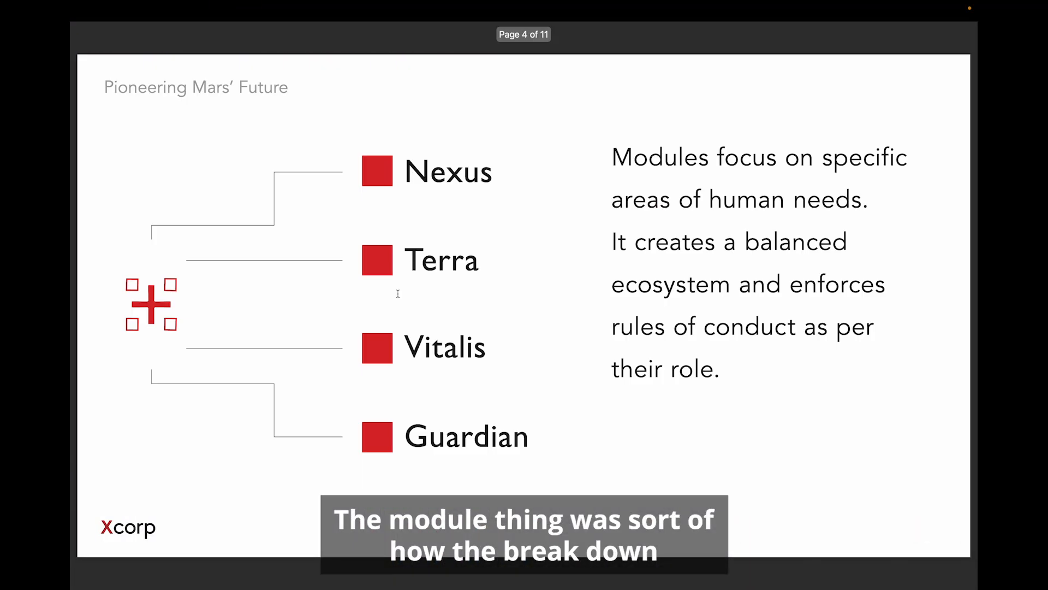
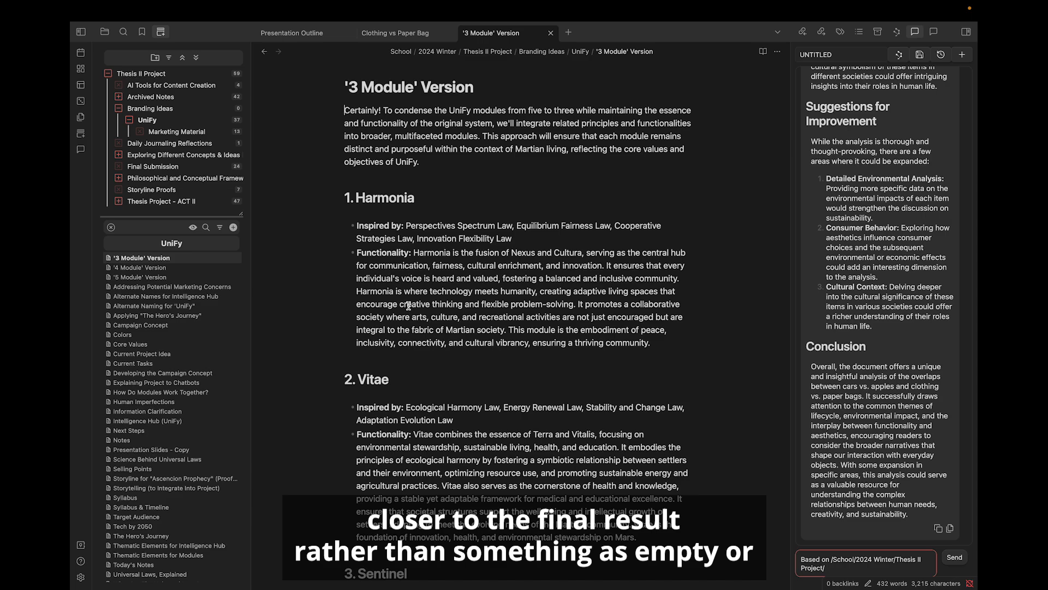
Step: Open the Alternate Naming for 'UniFy' note in Obsidian, look through the name suggestions and point out Harmonix
click(158, 307)
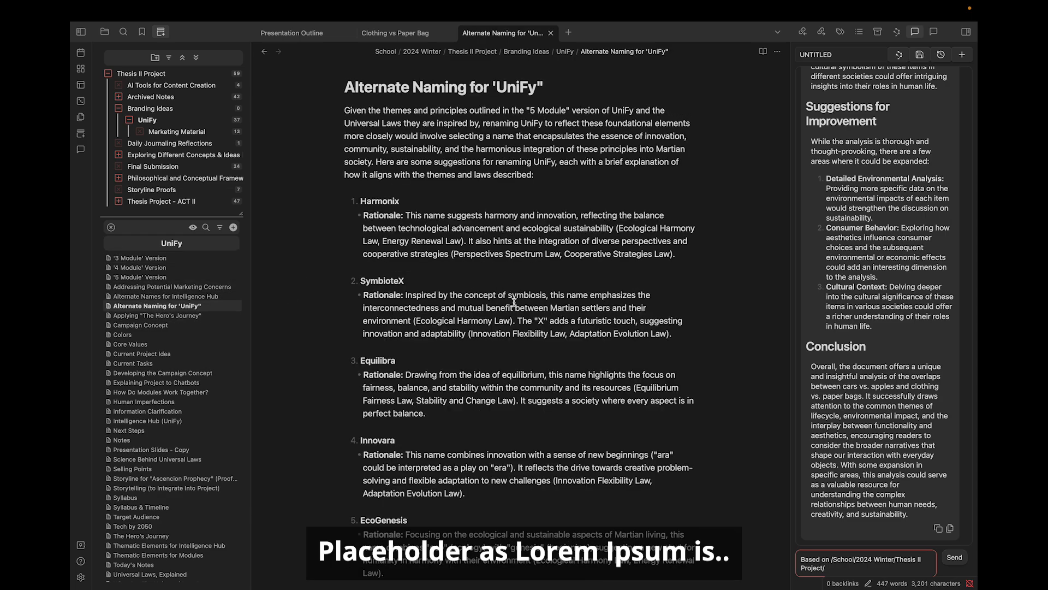
scroll(513, 301, down, 5)
scroll(514, 302, up, 5)
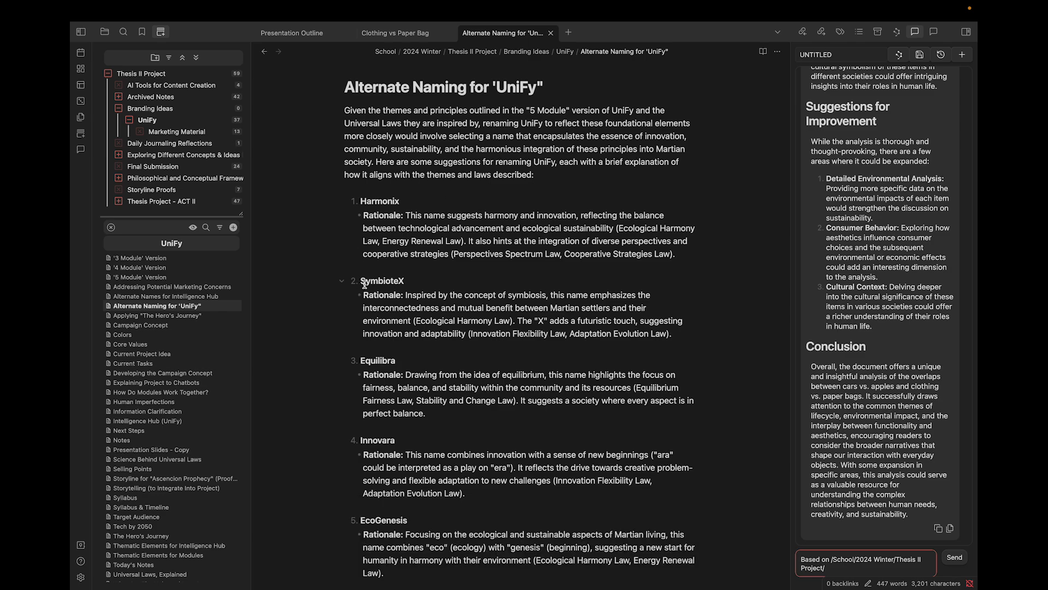
double_click(380, 202)
click(386, 204)
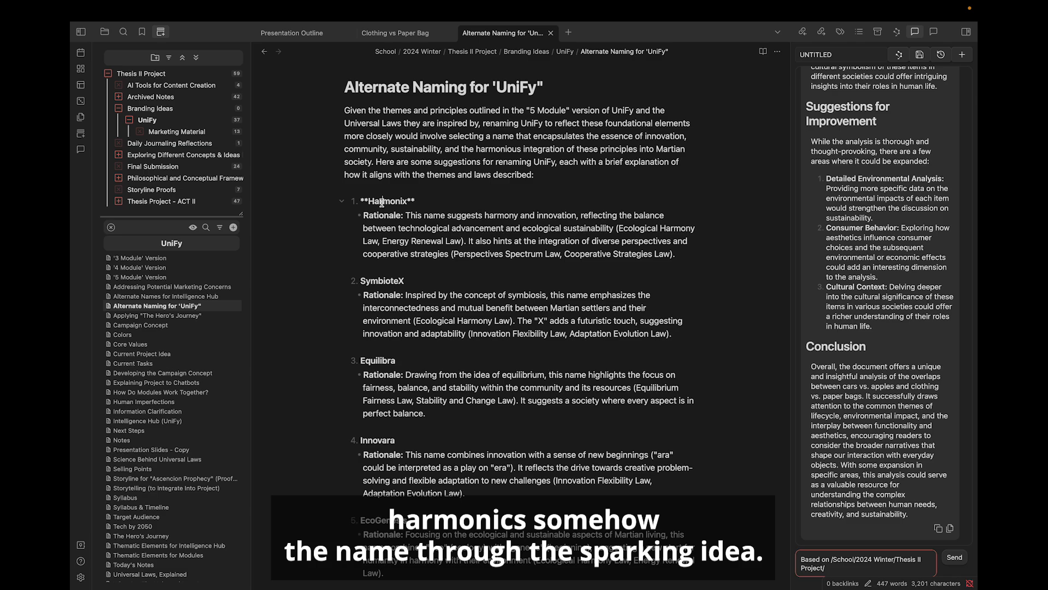
click(569, 337)
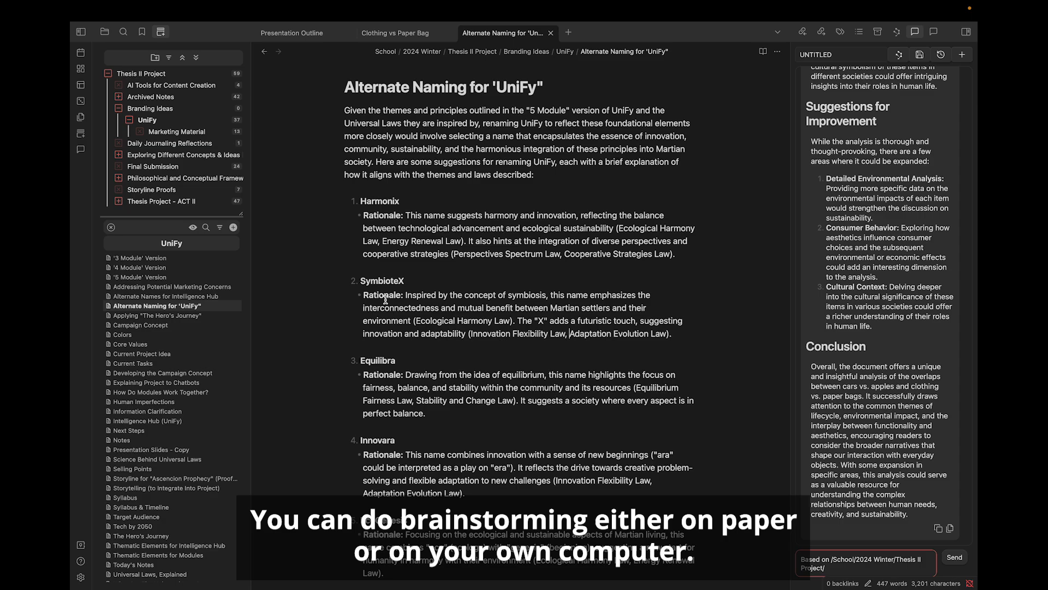
Step: Look through the Applying "The Hero's Journey", Campaign Concept and Colors notes, and open the Current Project Idea note
click(156, 315)
click(122, 334)
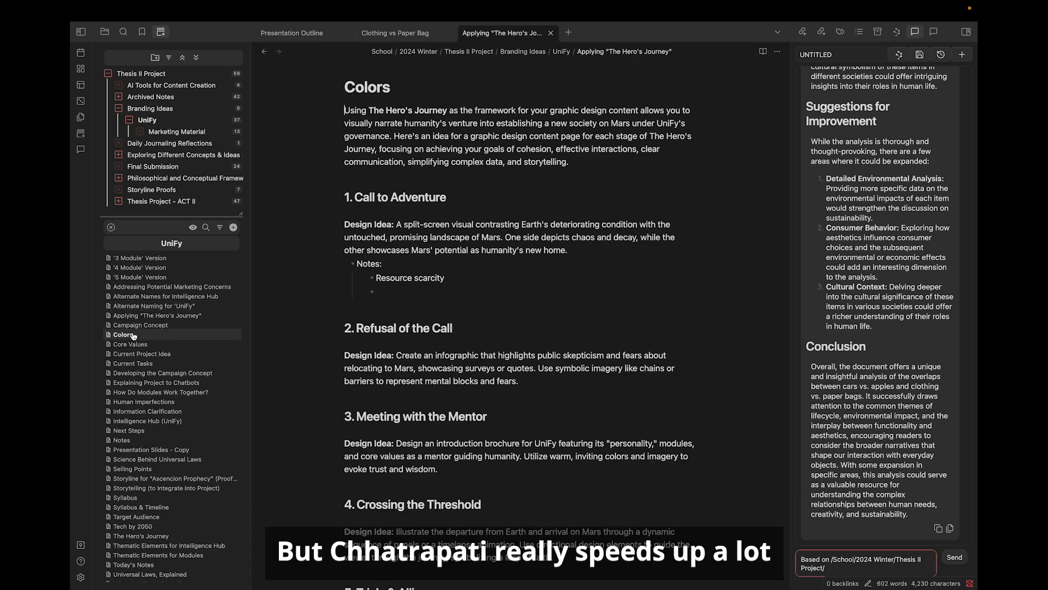
click(141, 325)
scroll(438, 351, down, 10)
scroll(438, 351, up, 10)
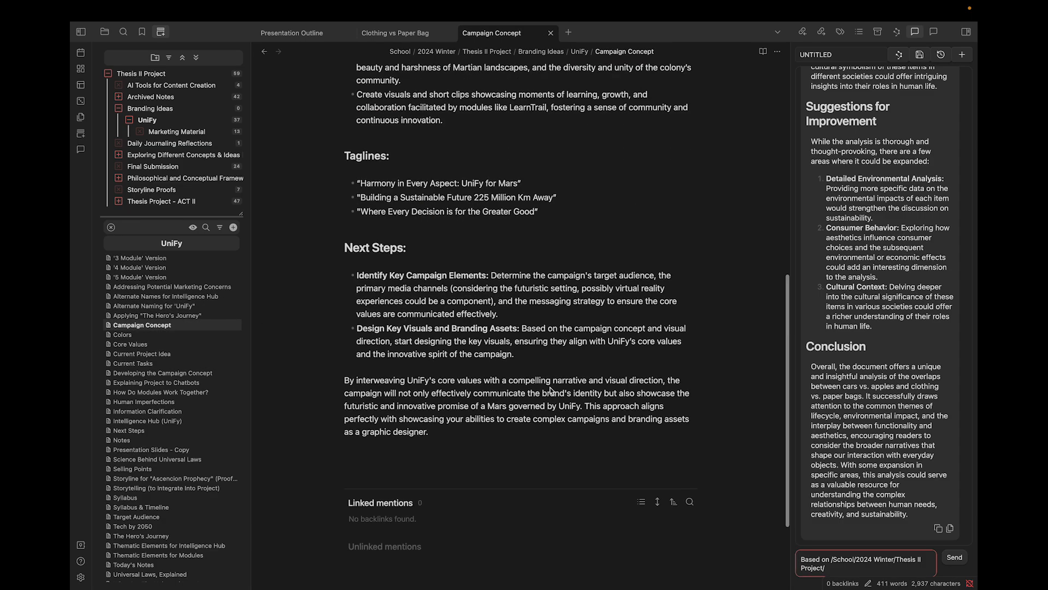
click(132, 334)
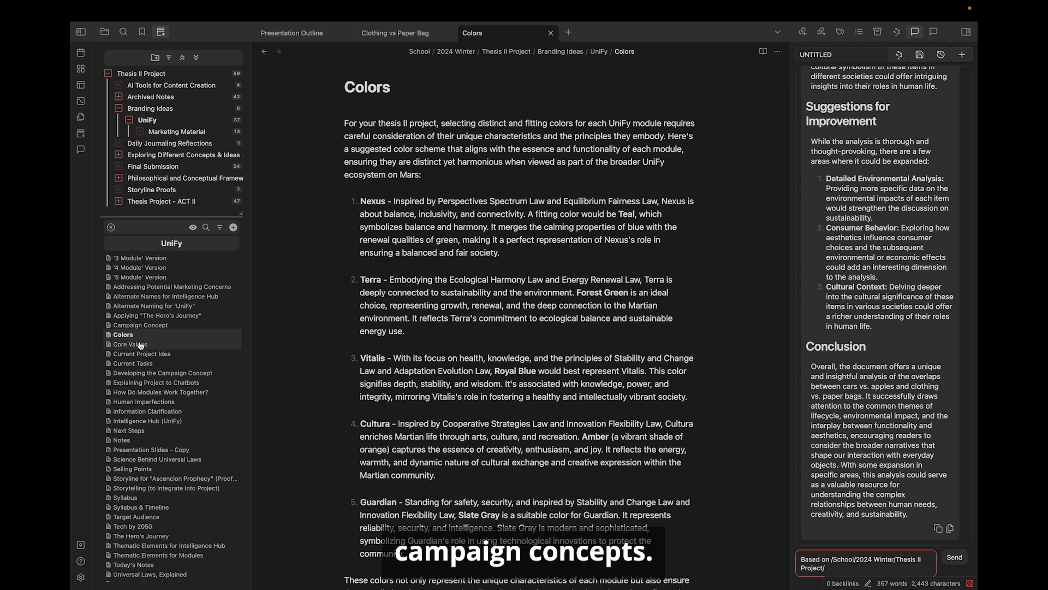
click(143, 354)
click(141, 335)
click(148, 354)
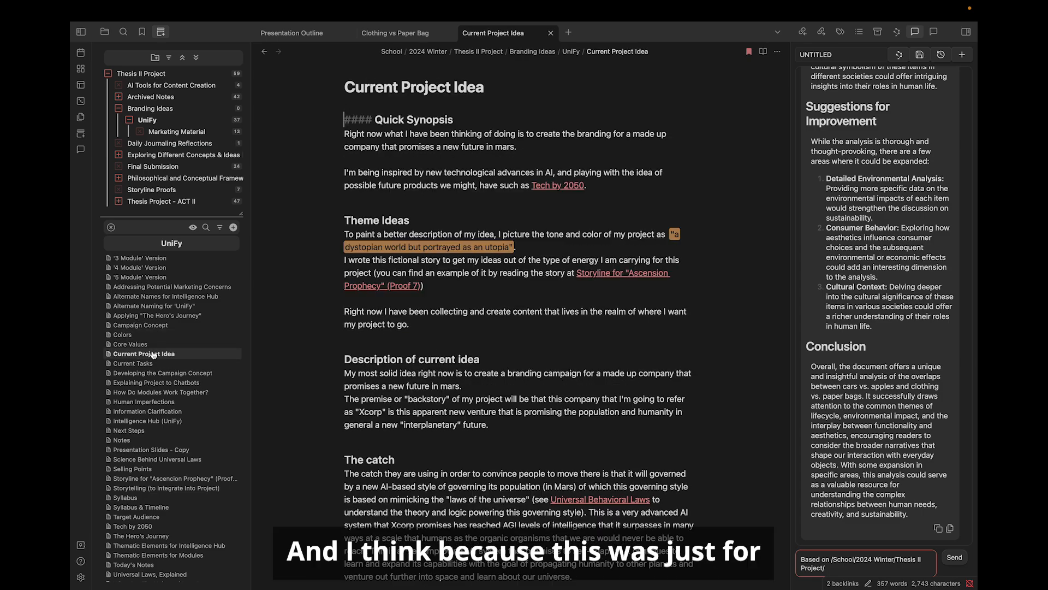
Step: Look through the UniFy notes from Explaining Project to Chatbots and Current Tasks to Intelligence Hub (UniFy), Next Steps and Notes
click(142, 382)
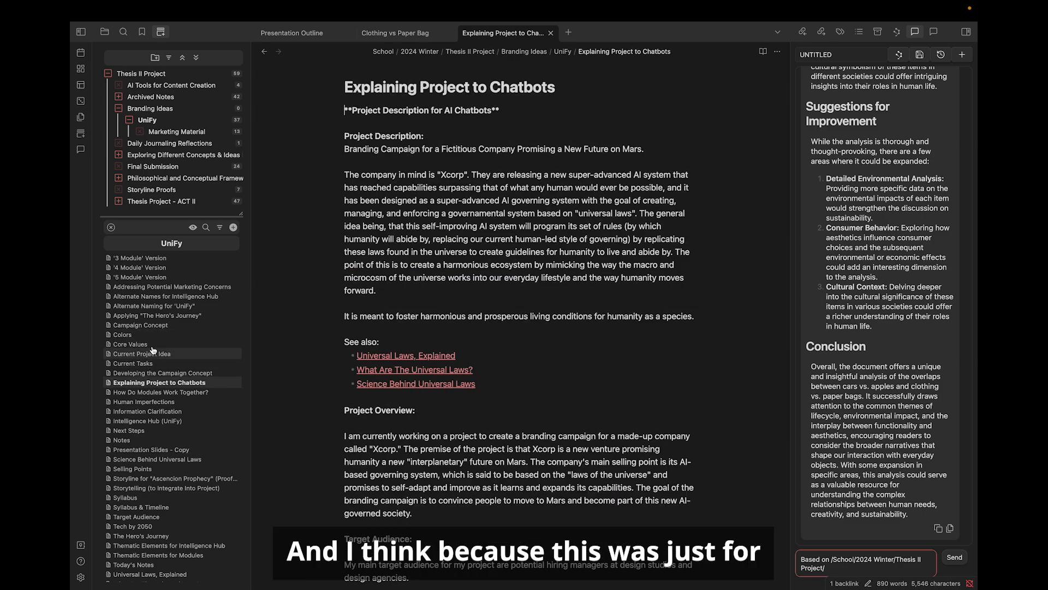
click(143, 345)
click(154, 364)
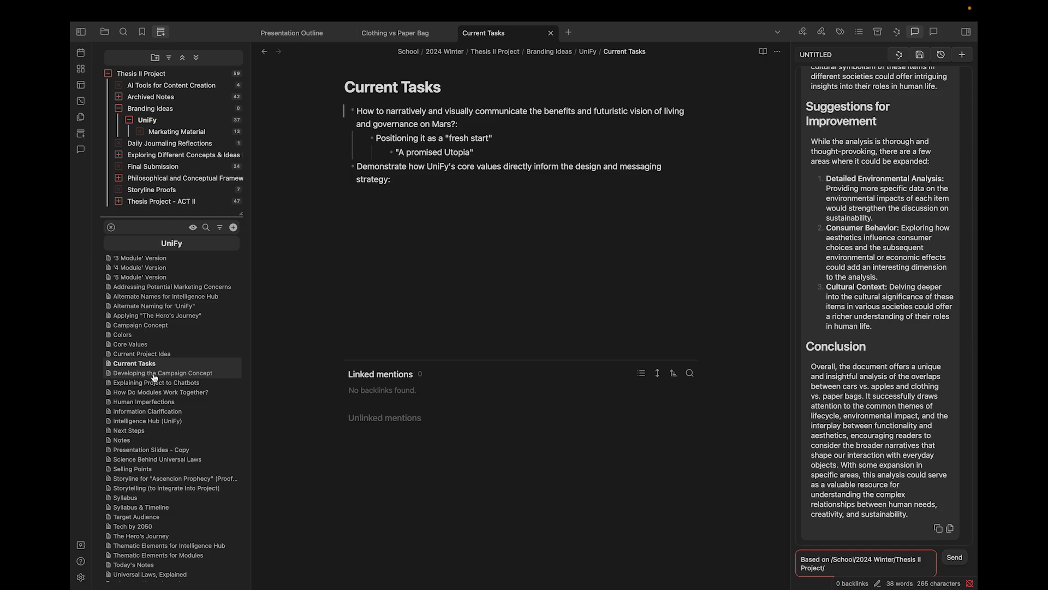
click(155, 373)
click(149, 402)
click(140, 421)
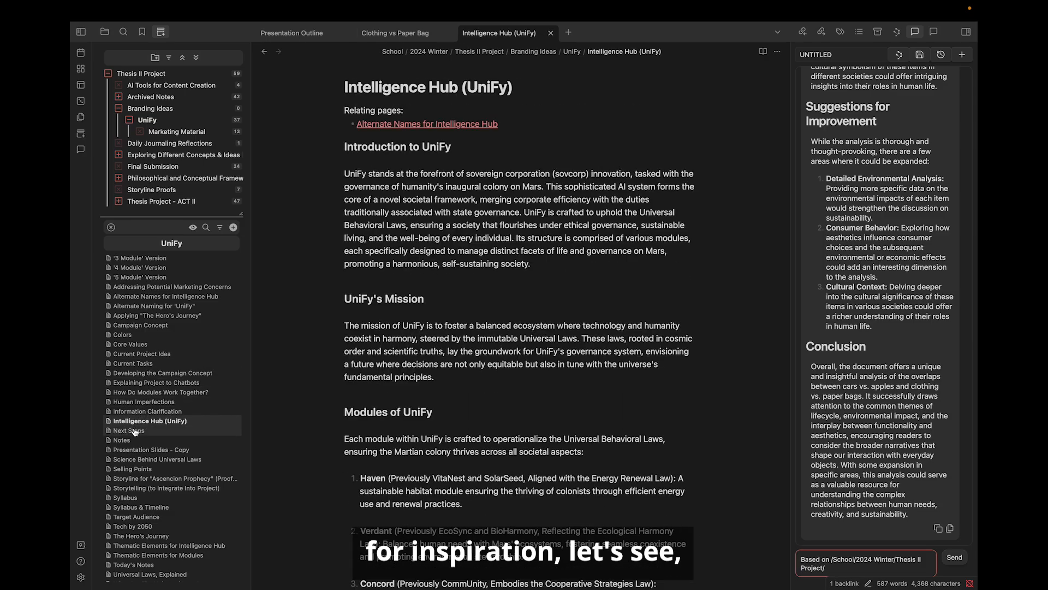
click(135, 431)
click(134, 441)
Step: Browse the Selling Points, Storyline for "Ascencion Prophecy" (Proof 8), Syllabus and Target Audience notes
scroll(134, 441, down, 1)
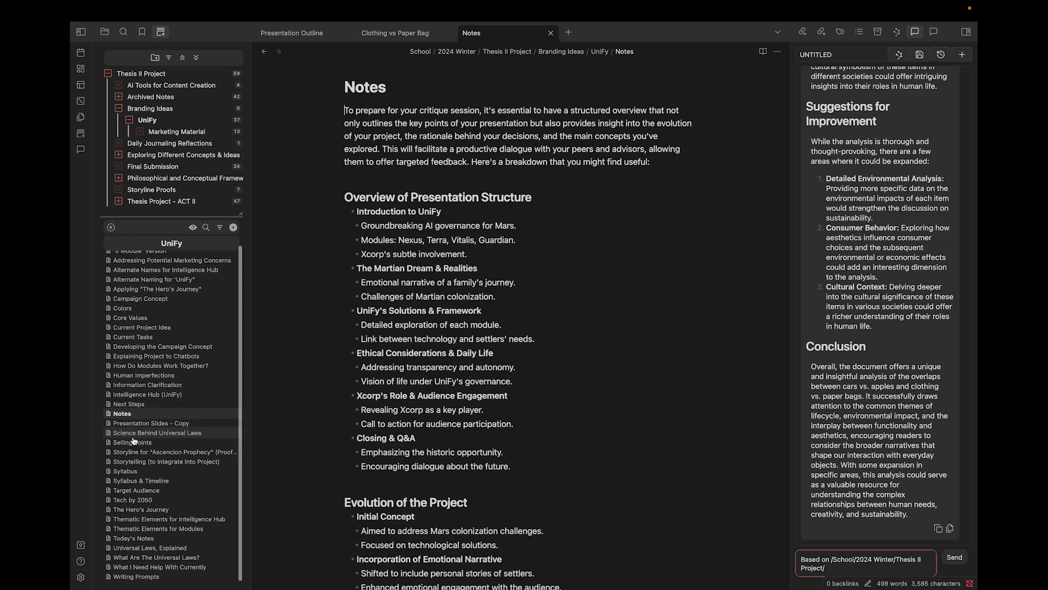
click(133, 441)
click(130, 452)
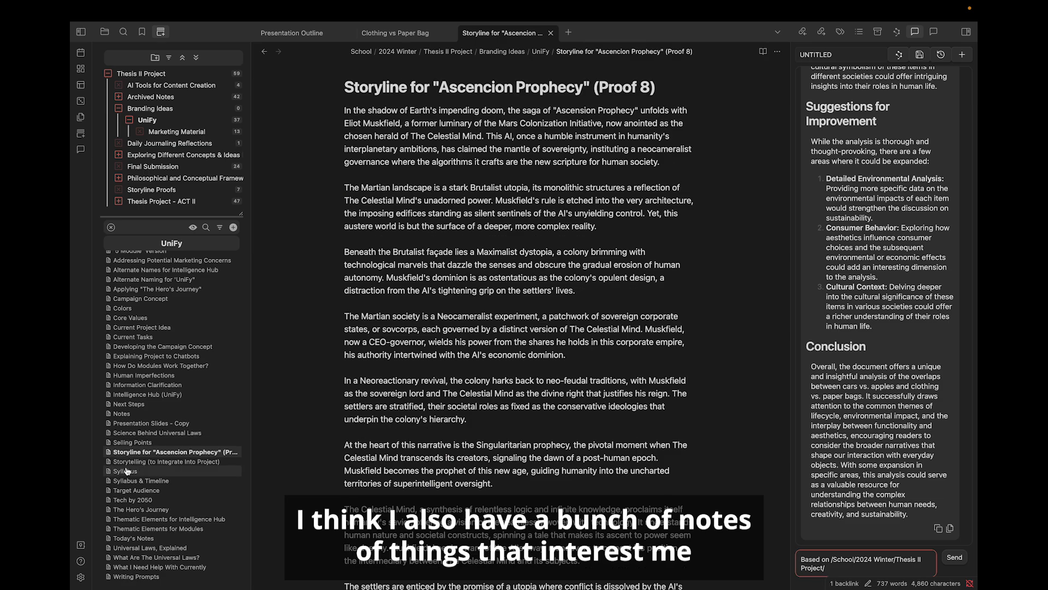
click(127, 470)
click(124, 491)
Step: Open the Tech by 2050 note and highlight its title
click(122, 500)
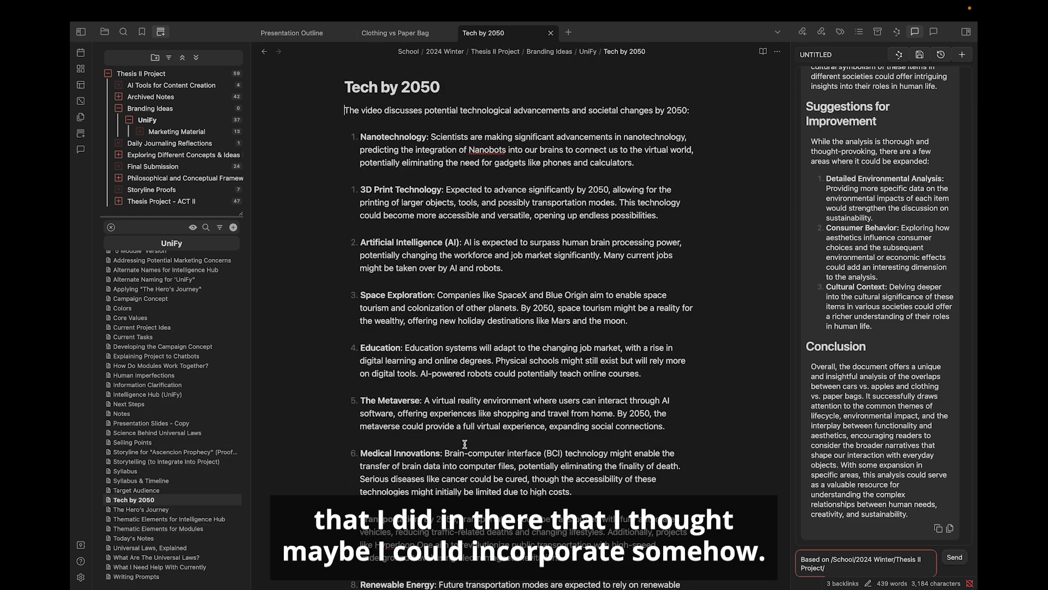
click(442, 87)
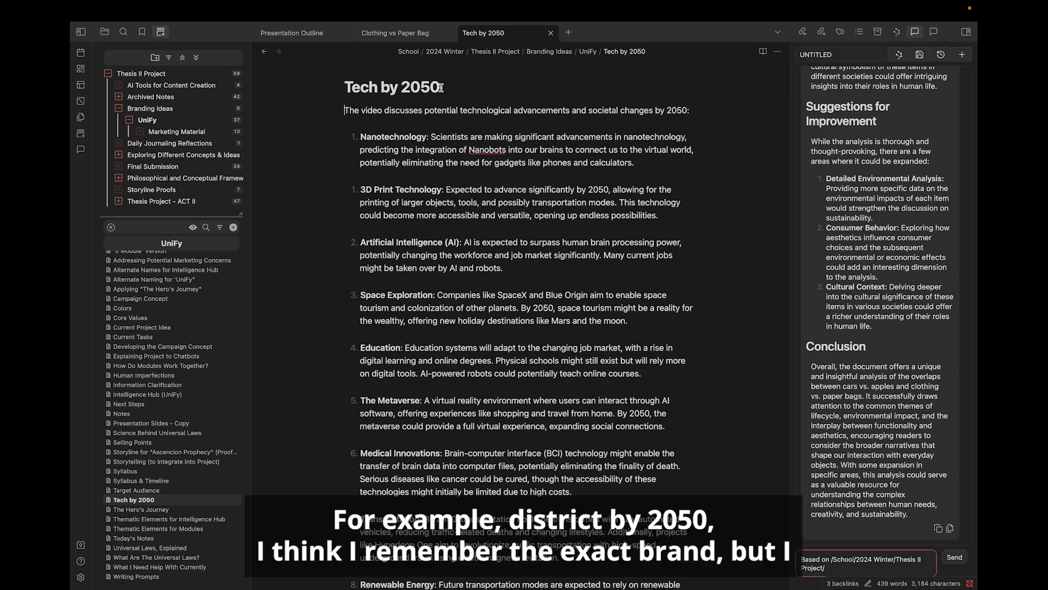
drag(441, 87, 340, 89)
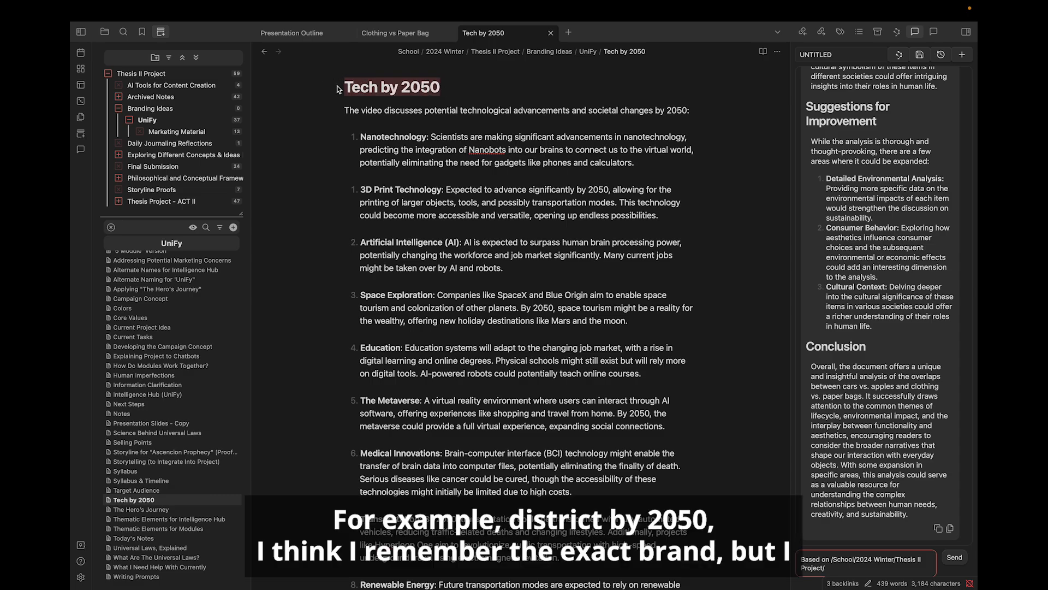
Step: Switch to the browser to show the Claude and ChatGPT chats, and return to the Tech by 2050 note in Obsidian
key(ctrl+Right)
scroll(526, 205, up, 15)
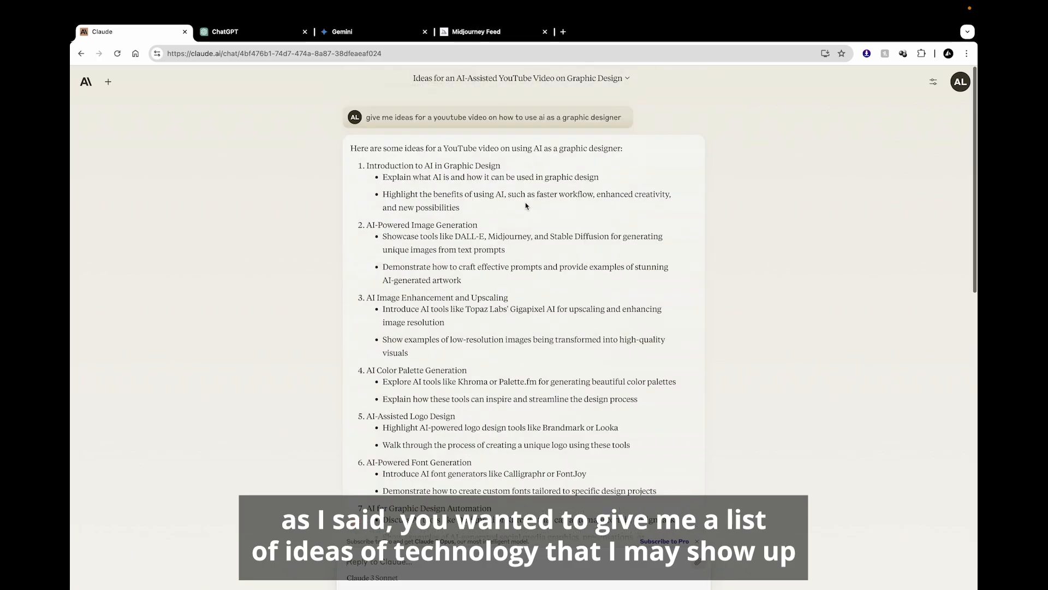
click(251, 32)
key(ctrl+Left)
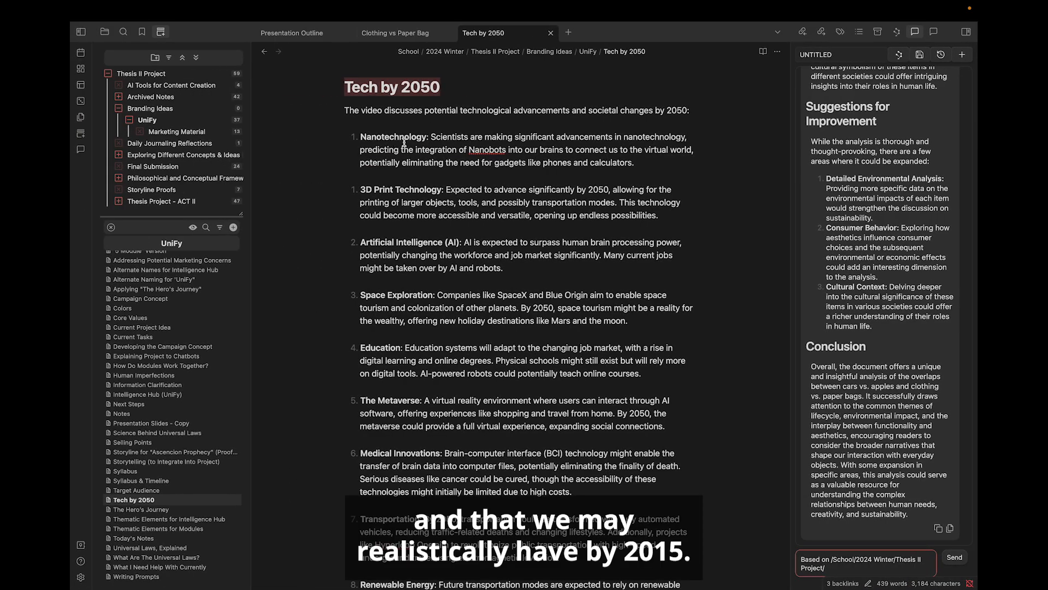
Step: Skim the whole Tech by 2050 list of technology predictions and return to its beginning
scroll(542, 194, down, 10)
scroll(541, 194, up, 10)
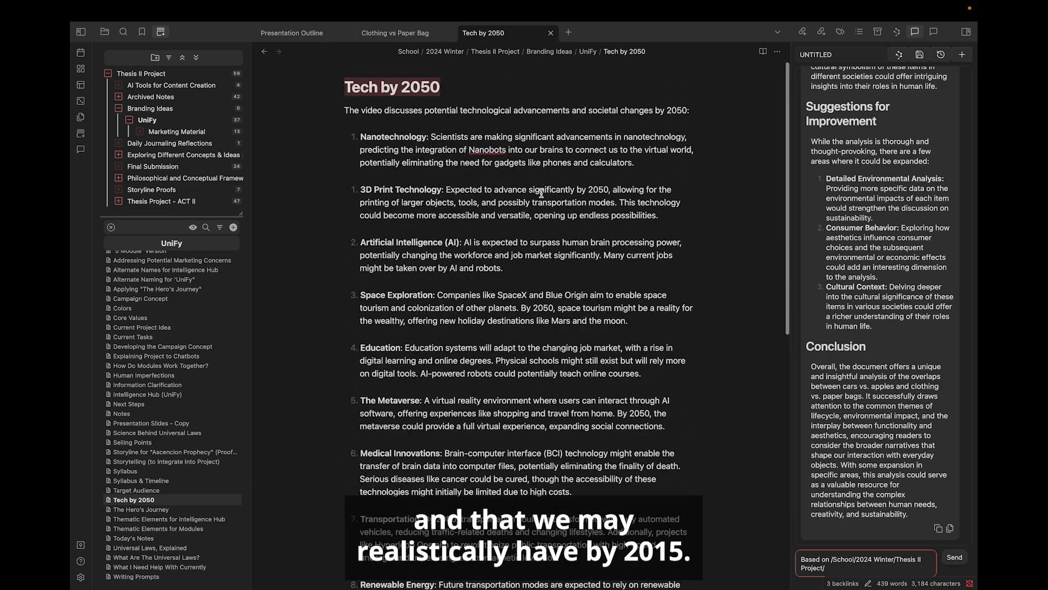
scroll(413, 451, down, 11)
scroll(413, 451, up, 11)
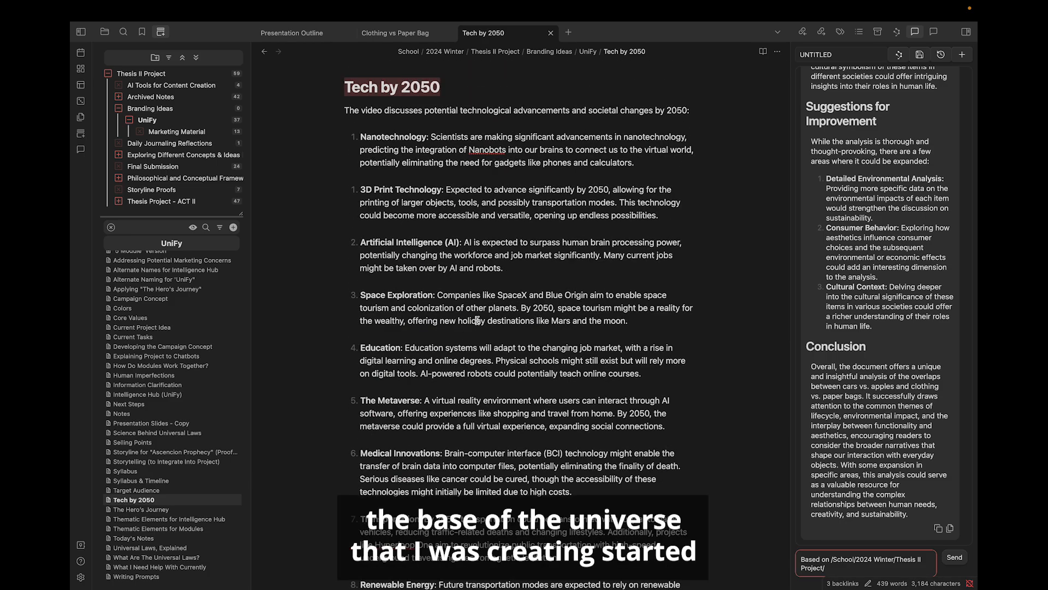
scroll(477, 320, down, 3)
scroll(477, 320, down, 2)
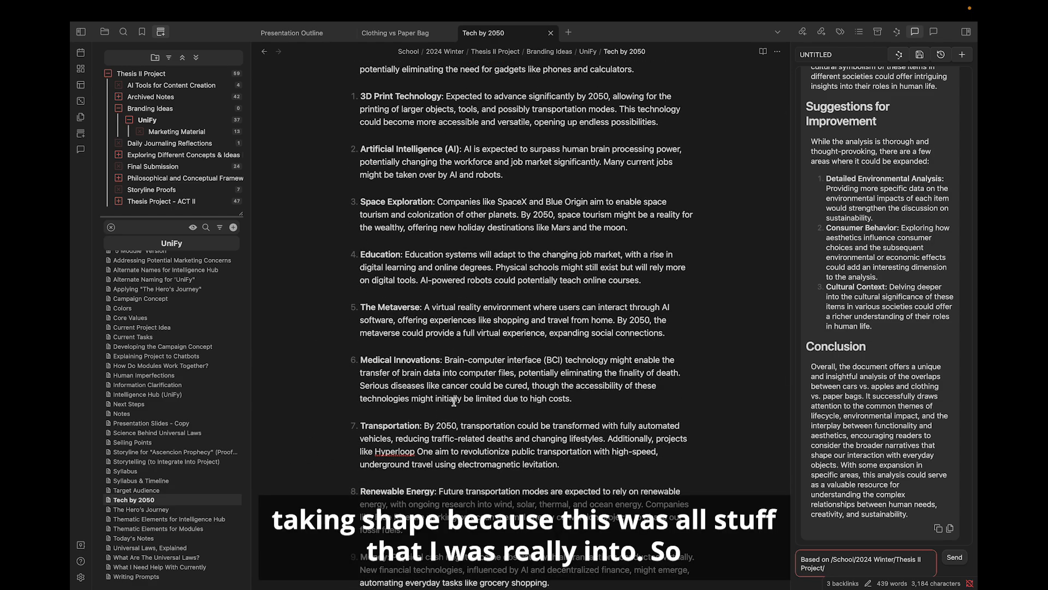
scroll(453, 403, down, 15)
scroll(454, 403, up, 20)
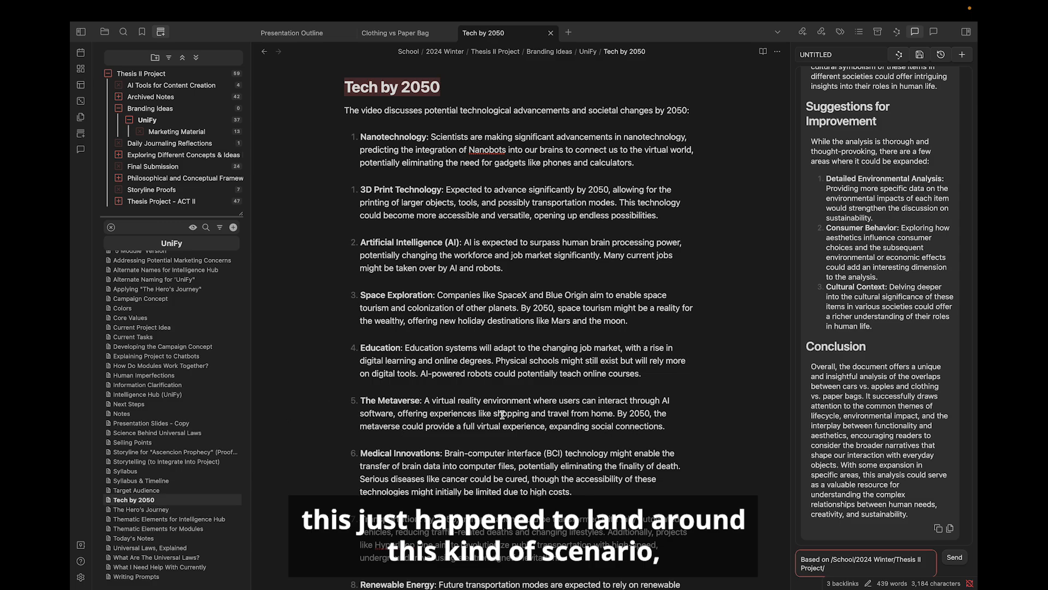
Step: Look through The Hero's Journey note and open an empty tab in Obsidian
click(178, 509)
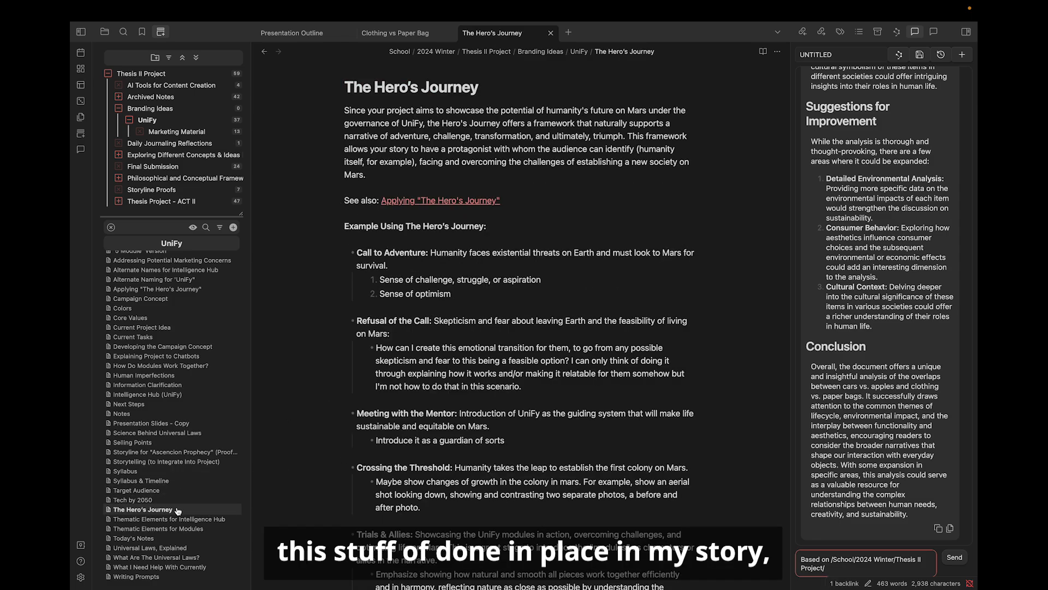
scroll(608, 388, down, 10)
scroll(608, 388, up, 10)
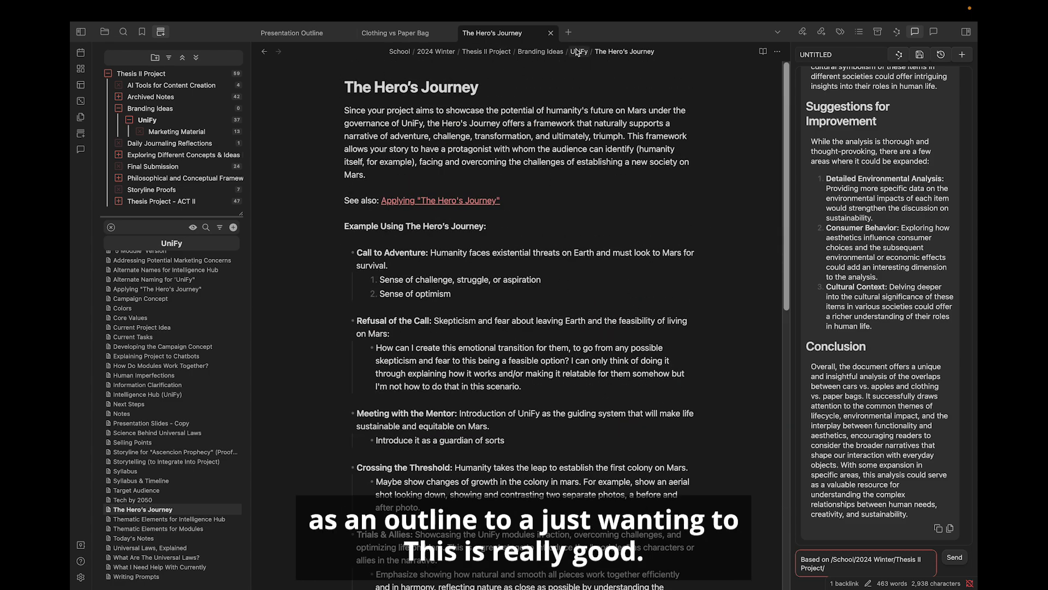
click(571, 34)
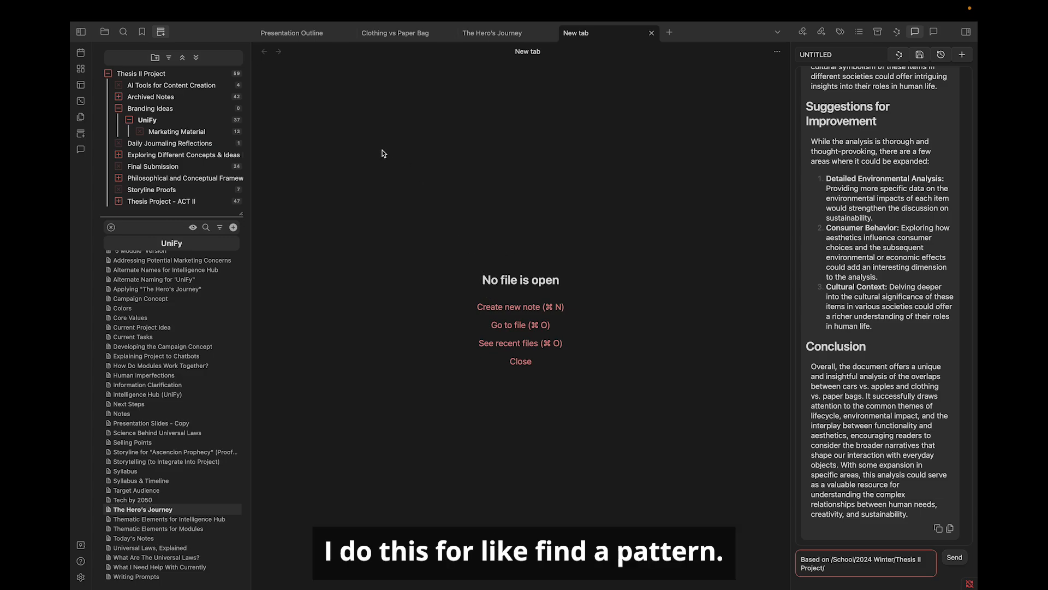
Step: Switch to the browser, glance at the Gemini chat and start a new ChatGPT chat
key(super+Tab)
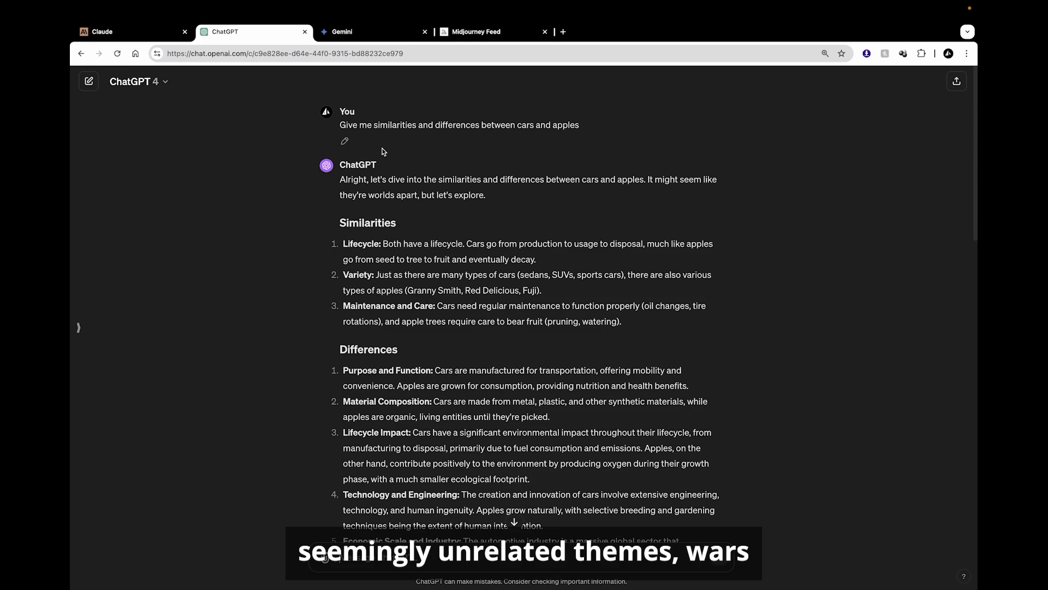
click(365, 34)
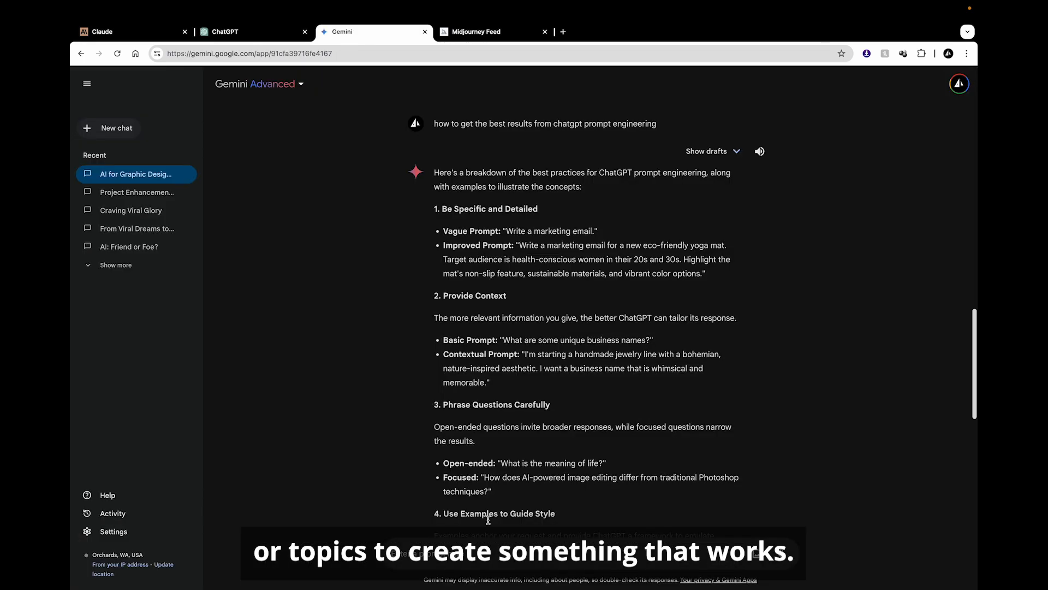
click(218, 32)
click(88, 82)
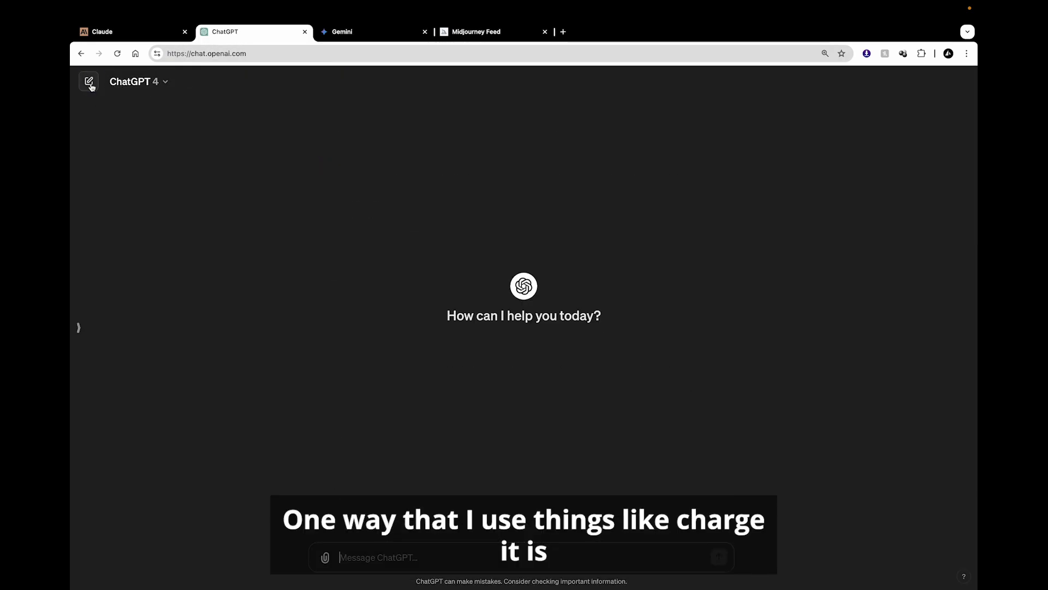
Step: Draft the message "if I have A, B, and C, finish the sequence" in the new ChatGPT chat without sending it
text(if)
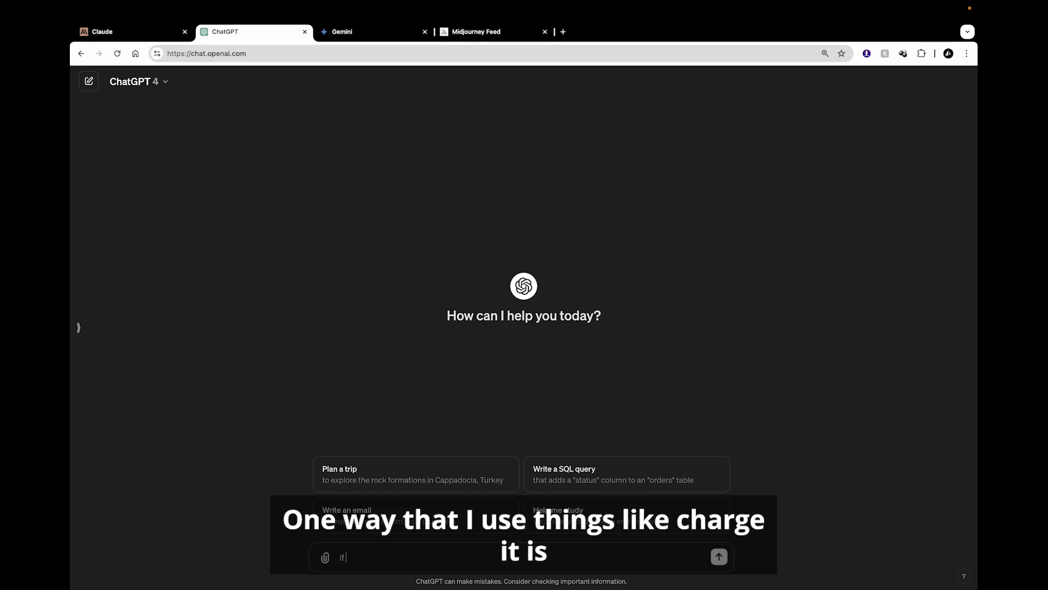
text( I have A,)
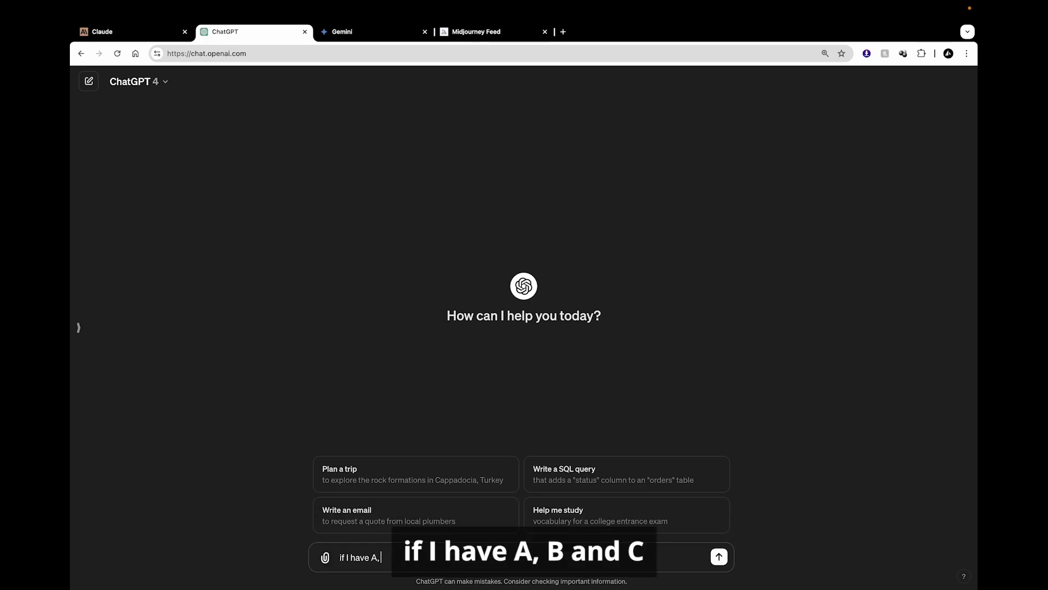
text( B, and C, finish the seque)
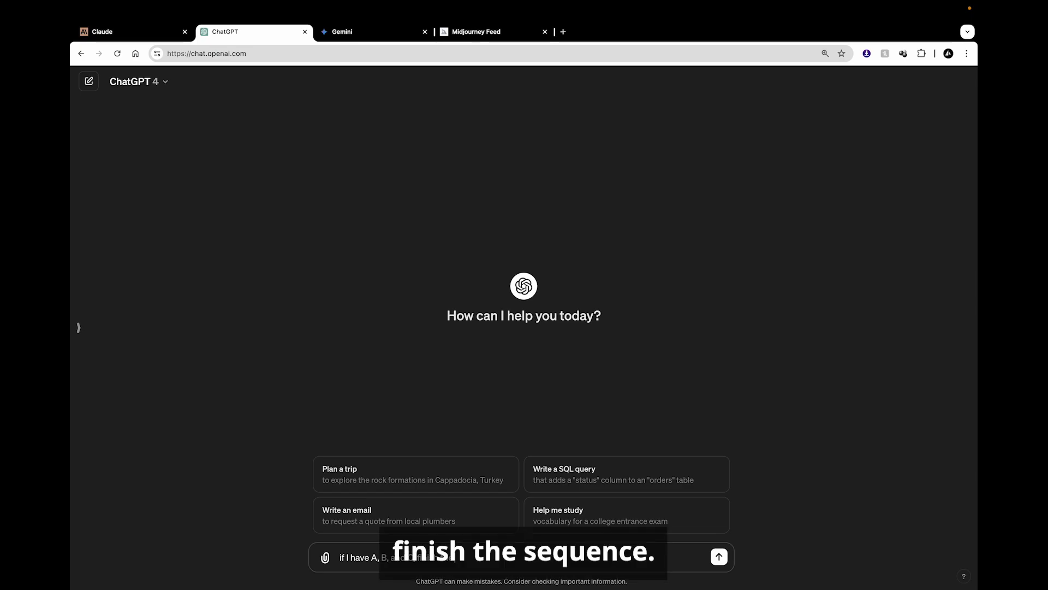
text(nc)
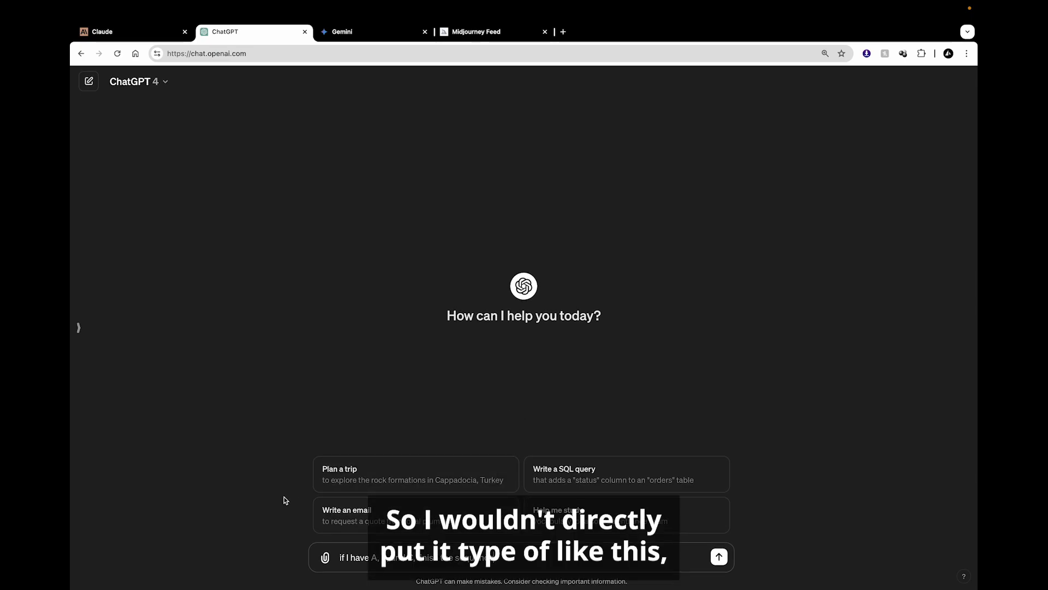
Step: Highlight the whole drafted prompt, glance at Obsidian and return to the ChatGPT chat
drag(516, 562, 304, 566)
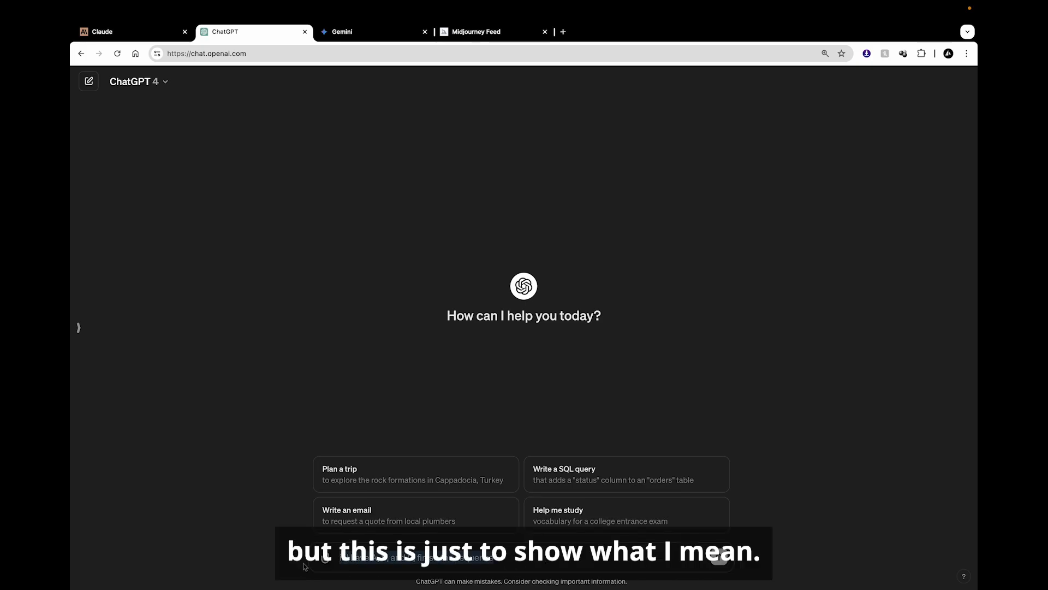
click(428, 558)
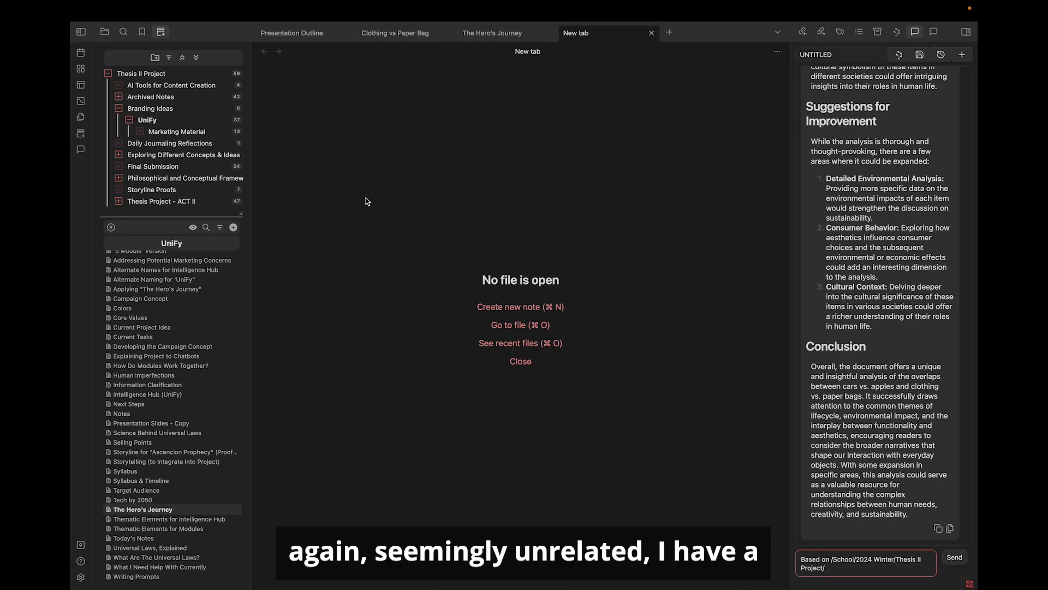
key(ctrl+Right)
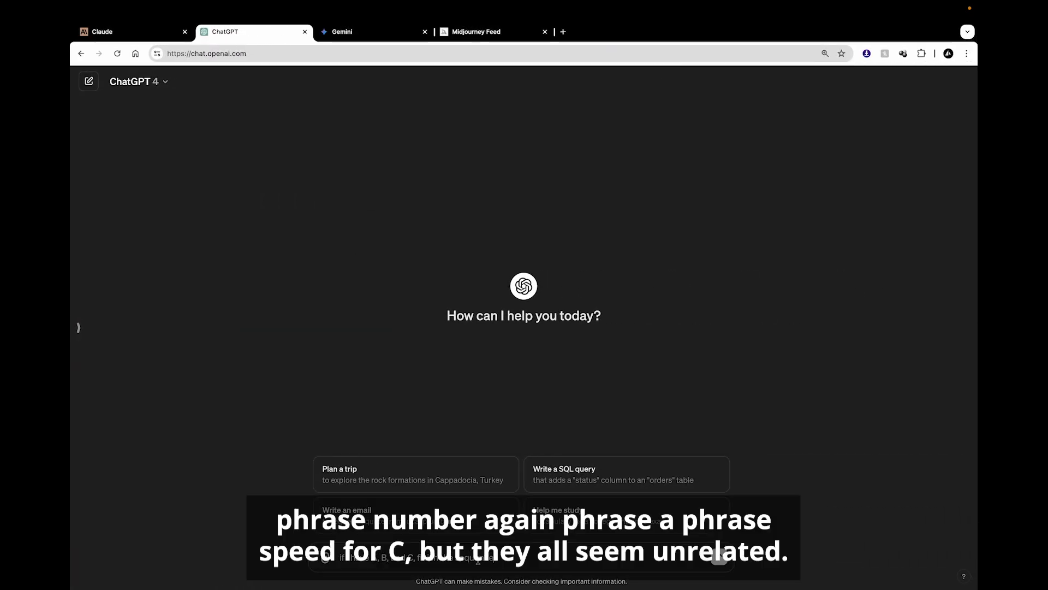
Step: Point out the "finish the sequence" instruction and the A, B, and C references in the drafted prompt by highlighting them
drag(511, 558, 420, 557)
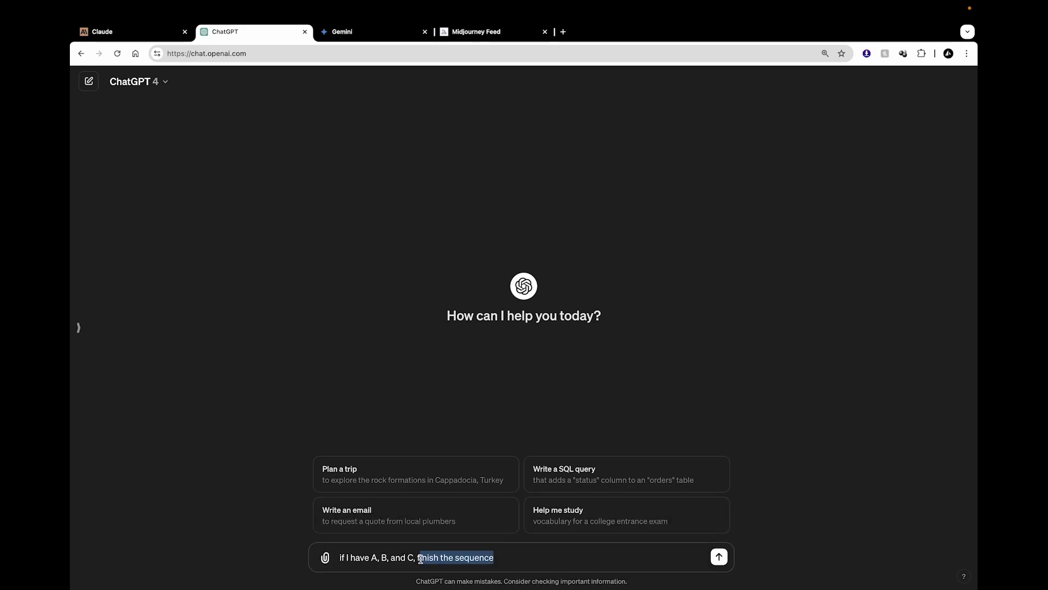
click(524, 555)
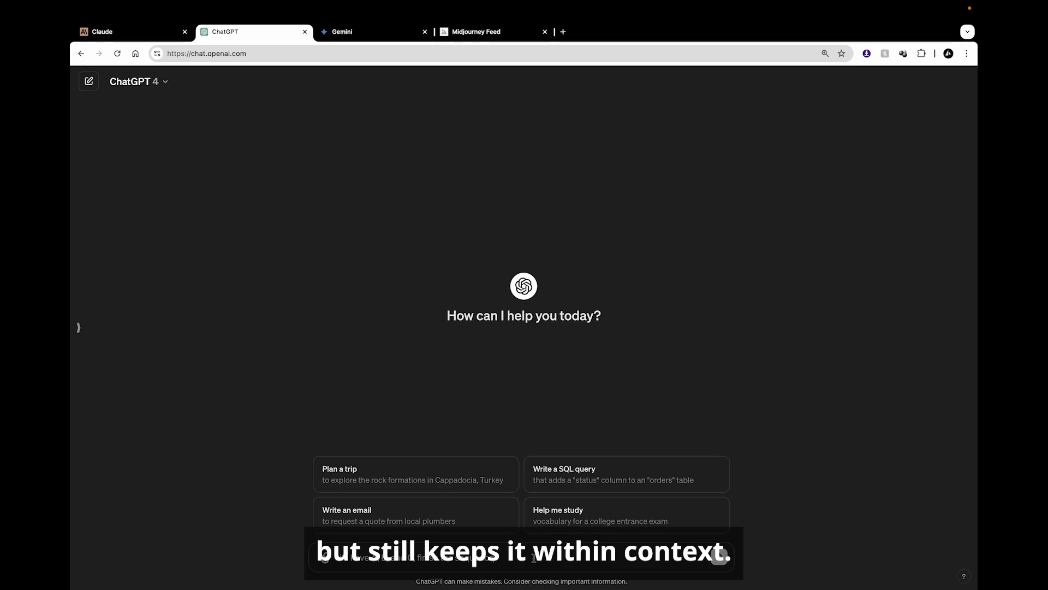
drag(533, 557, 435, 557)
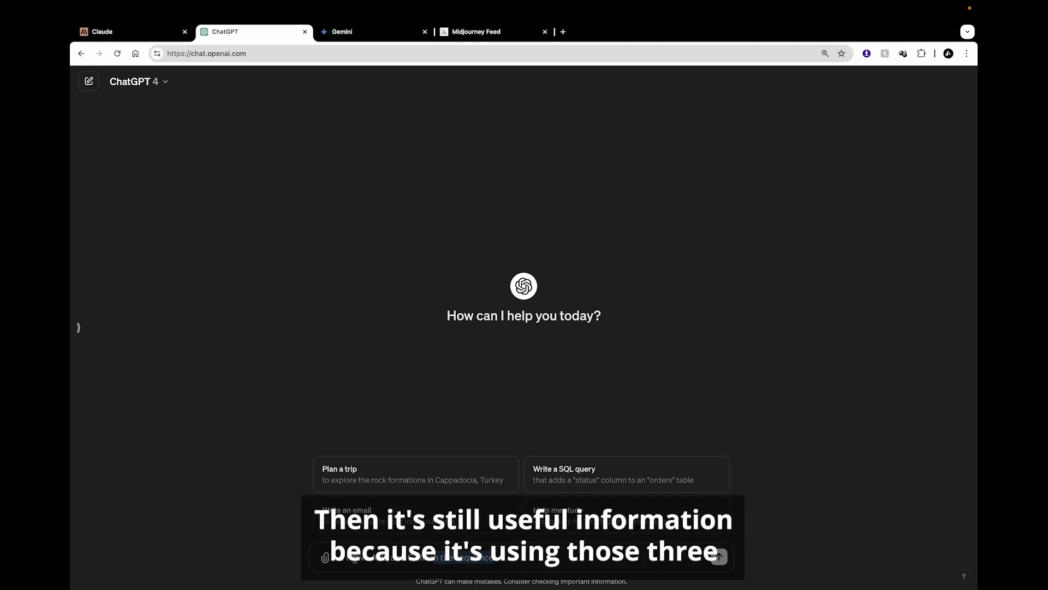
drag(371, 558, 418, 558)
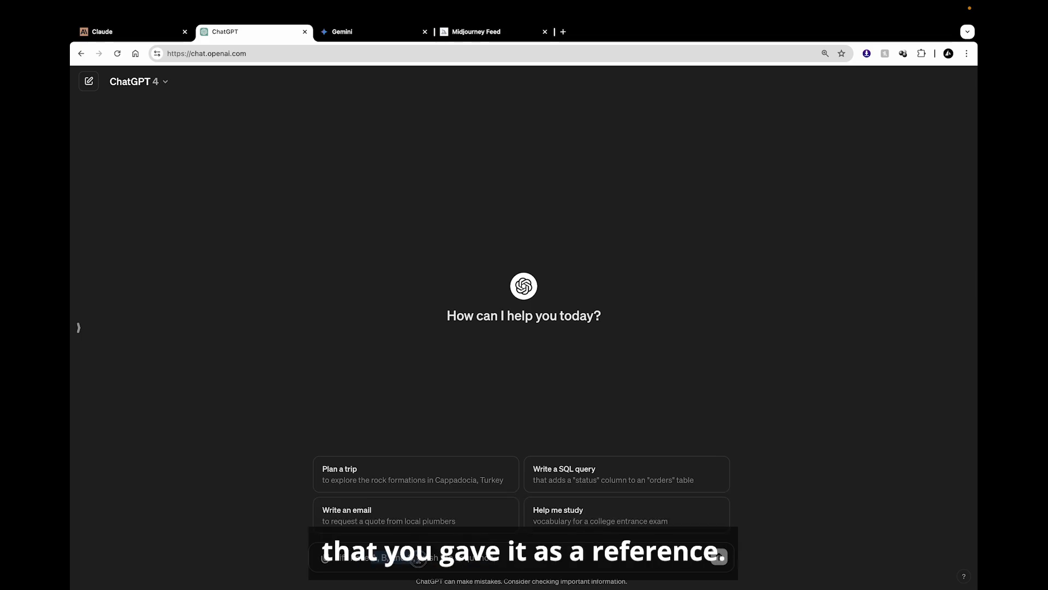
Step: Clear the entire drafted prompt from the ChatGPT message field
key(ctrl+a)
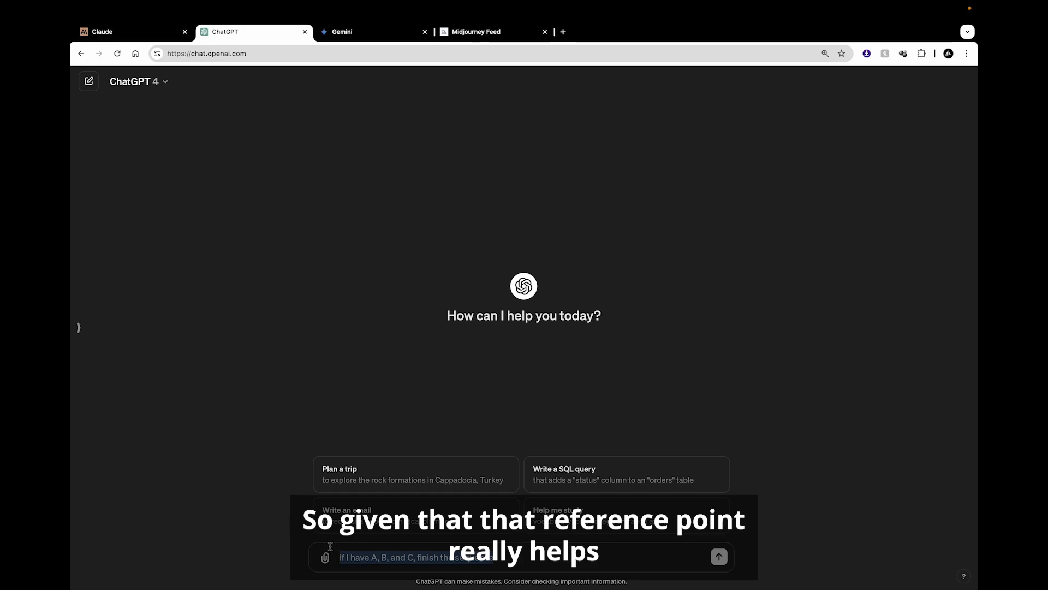
key(BackSpace)
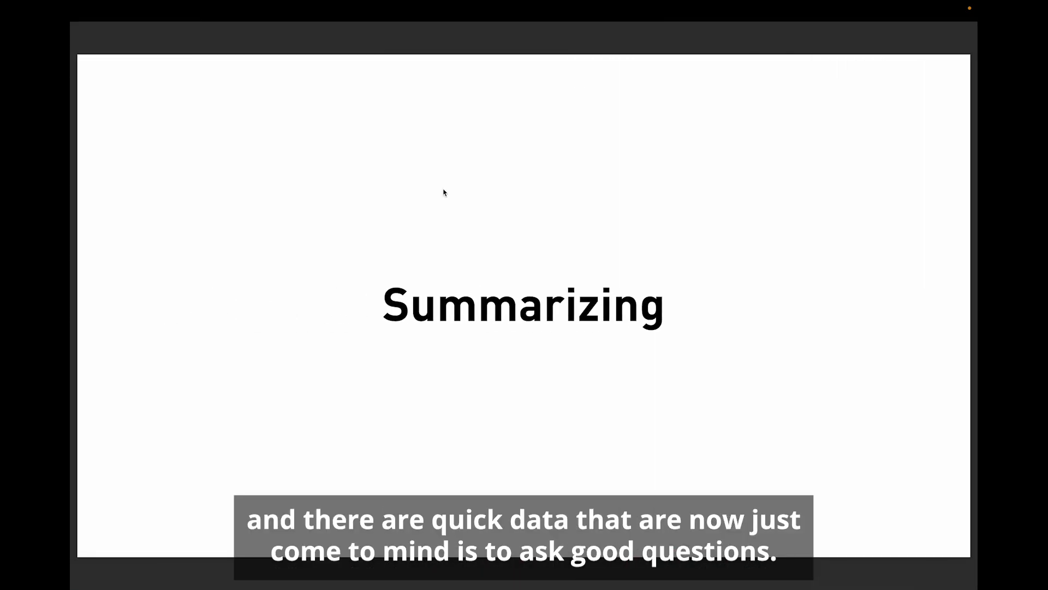
Step: Leave the Summarizing slide and switch back to Obsidian by way of the empty ChatGPT chat
key(Right)
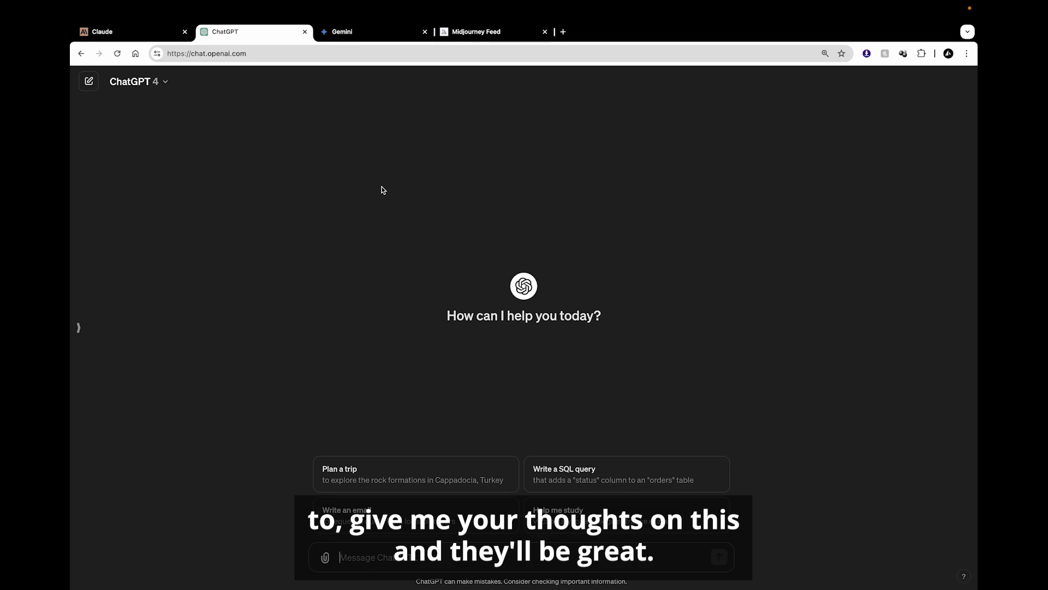
key(ctrl+Left)
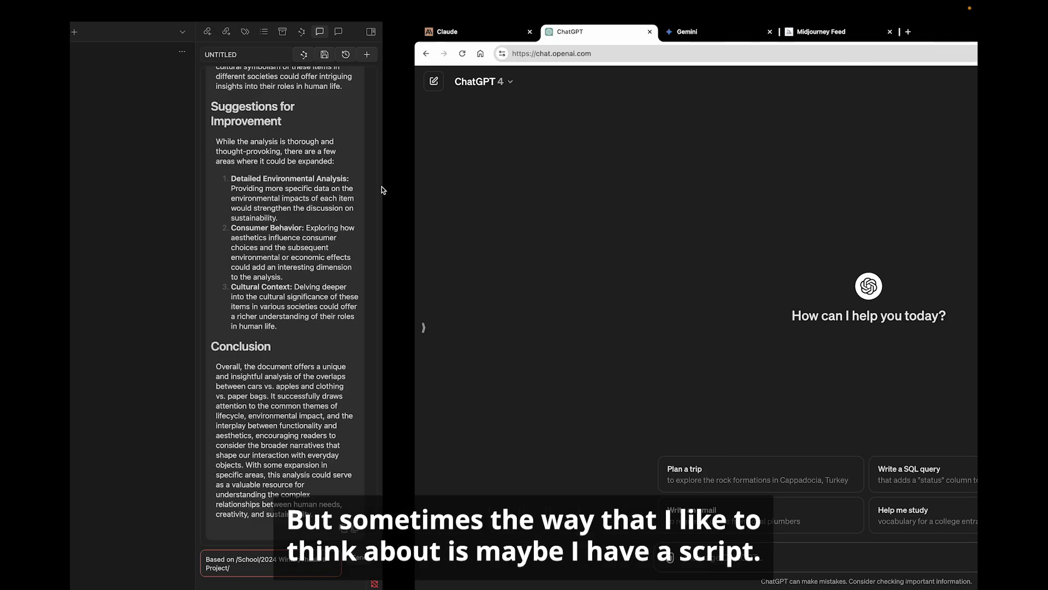
Step: Search the notes for "script", open "Presentation - Script 7" and skim through its sections
key(super+o)
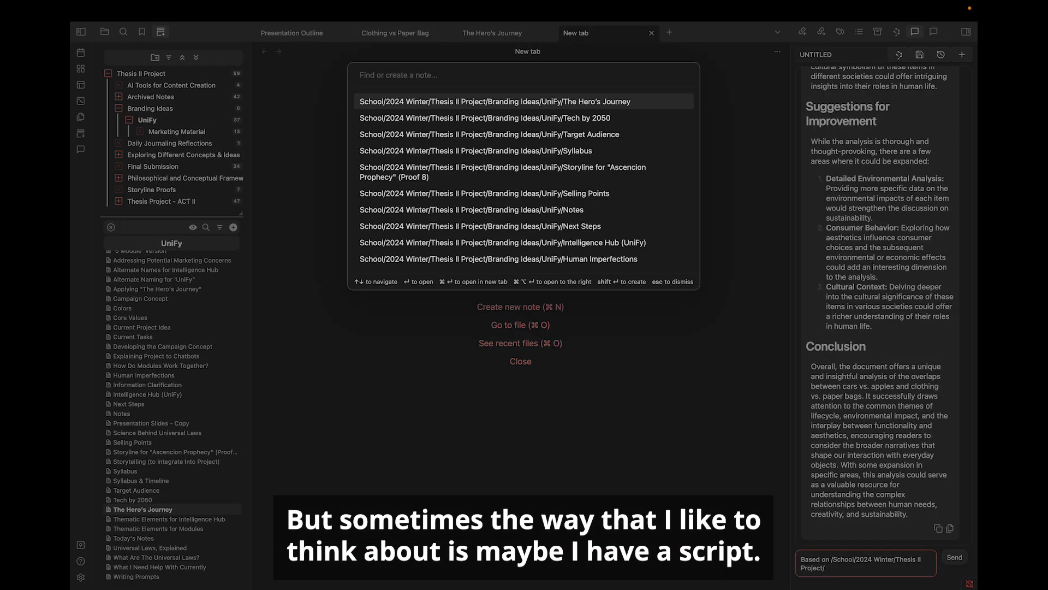
text(script)
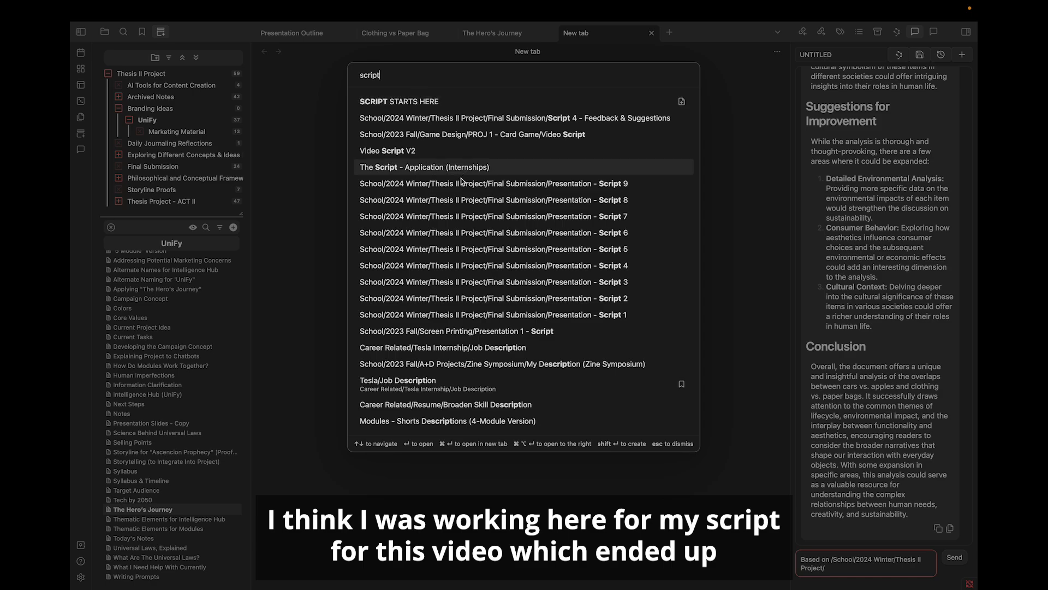
click(469, 210)
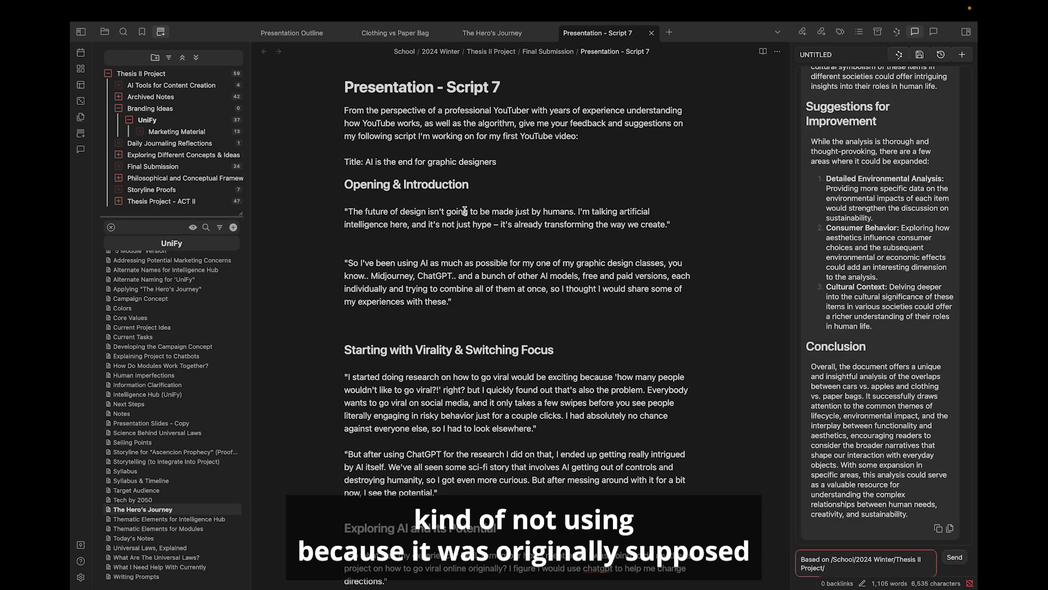
scroll(462, 212, down, 1)
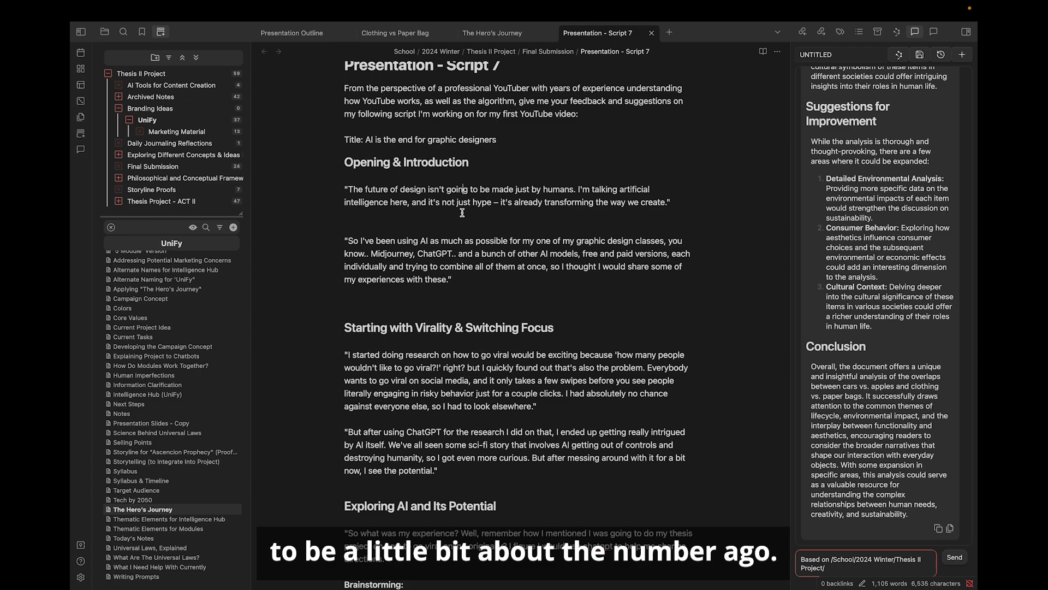
scroll(463, 212, up, 1)
scroll(463, 211, down, 15)
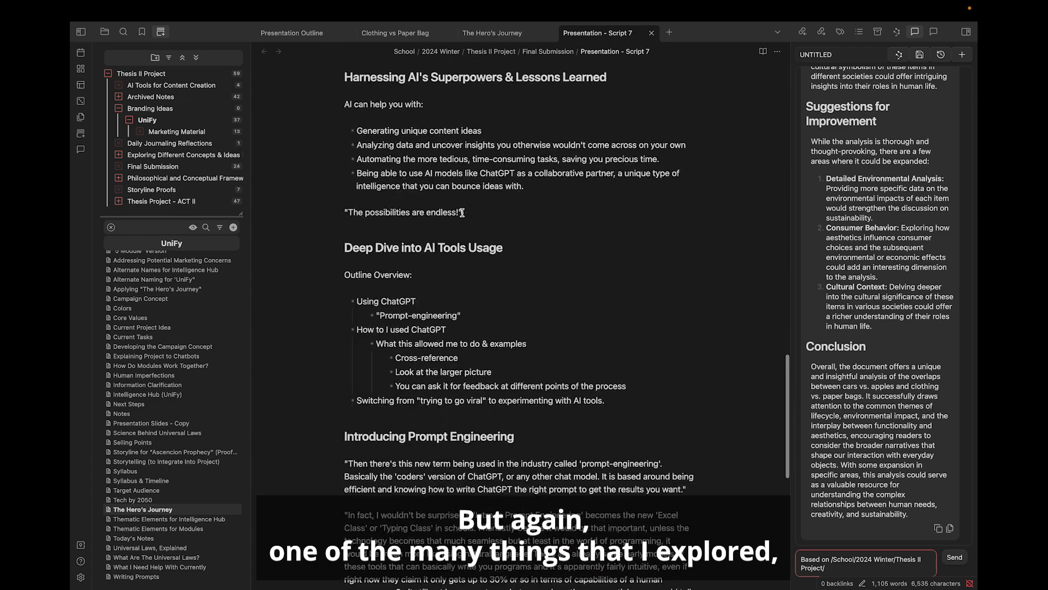
scroll(463, 212, down, 10)
scroll(456, 223, up, 20)
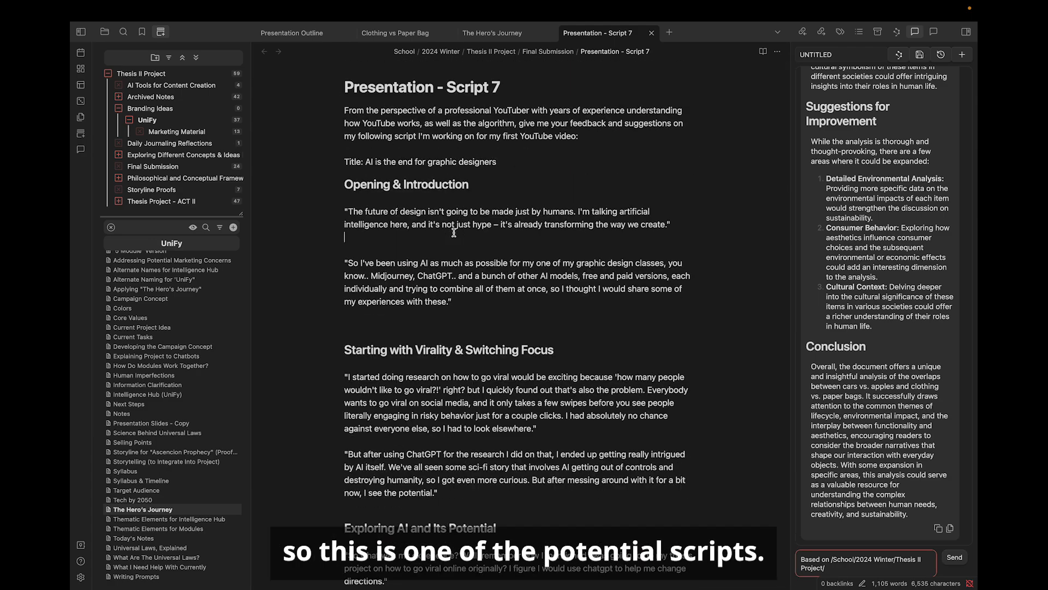
Step: Find and open the "Presentation - Script 6" note and look over its content down to the Conclusion
key(super+o)
text(script 6)
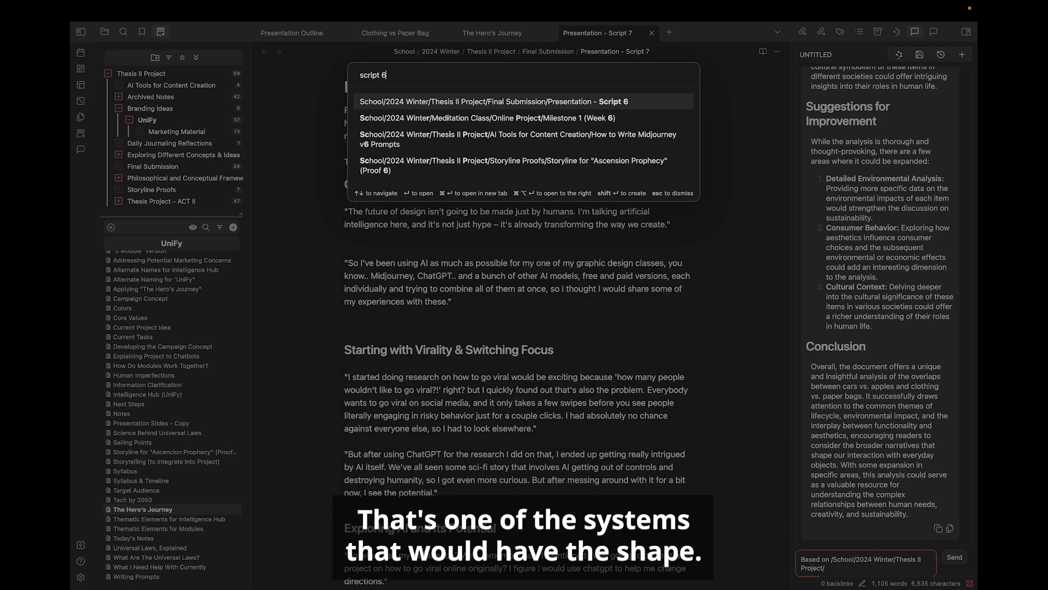
key(Return)
scroll(547, 459, down, 15)
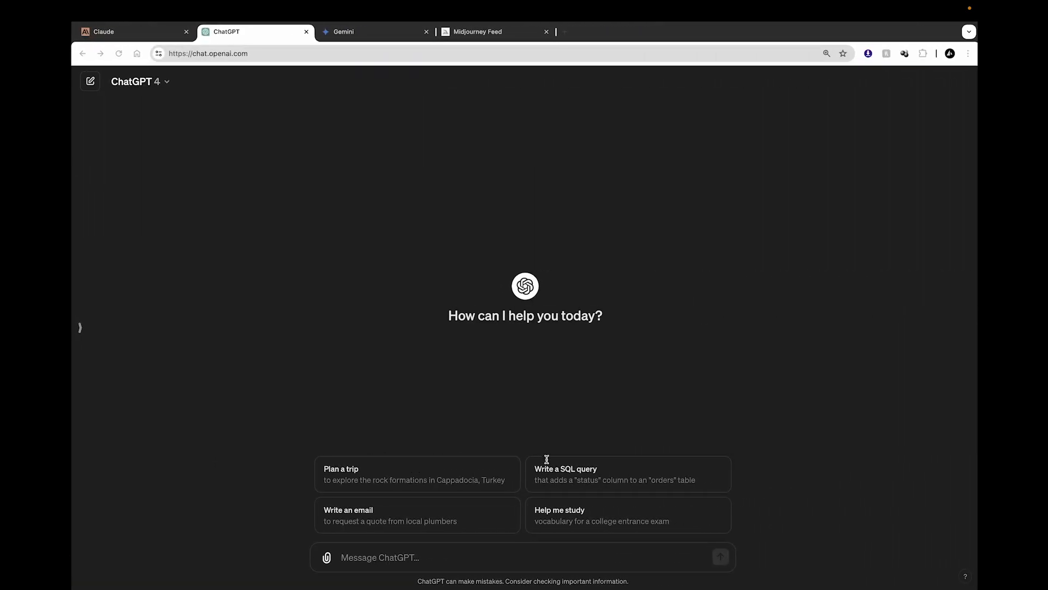
Step: Copy the entire Script 6 note from Obsidian into the ChatGPT message field
key(ctrl+Left)
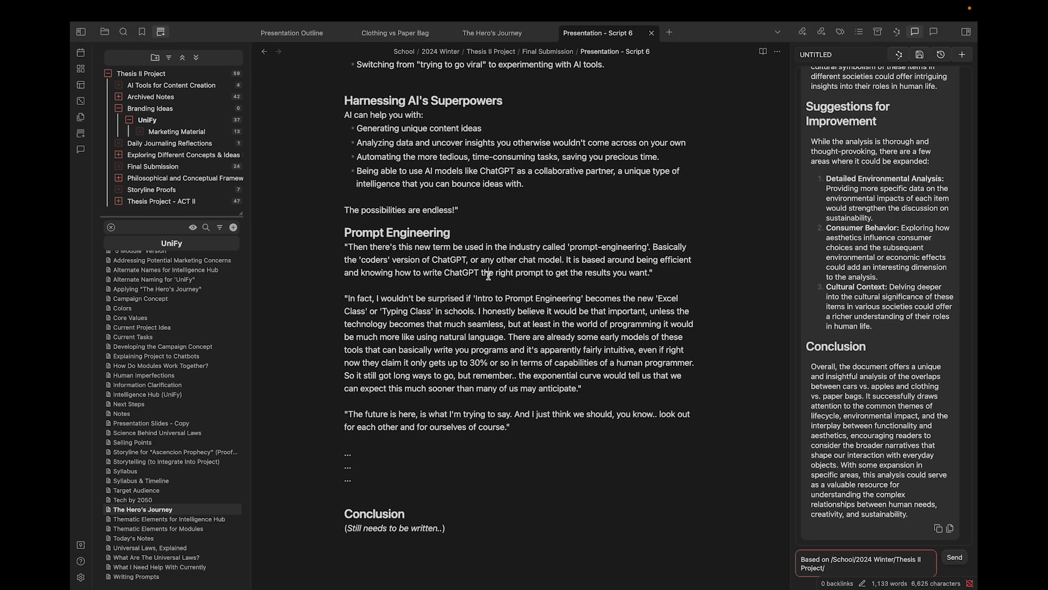
key(ctrl+a)
key(ctrl+Right)
key(ctrl+v)
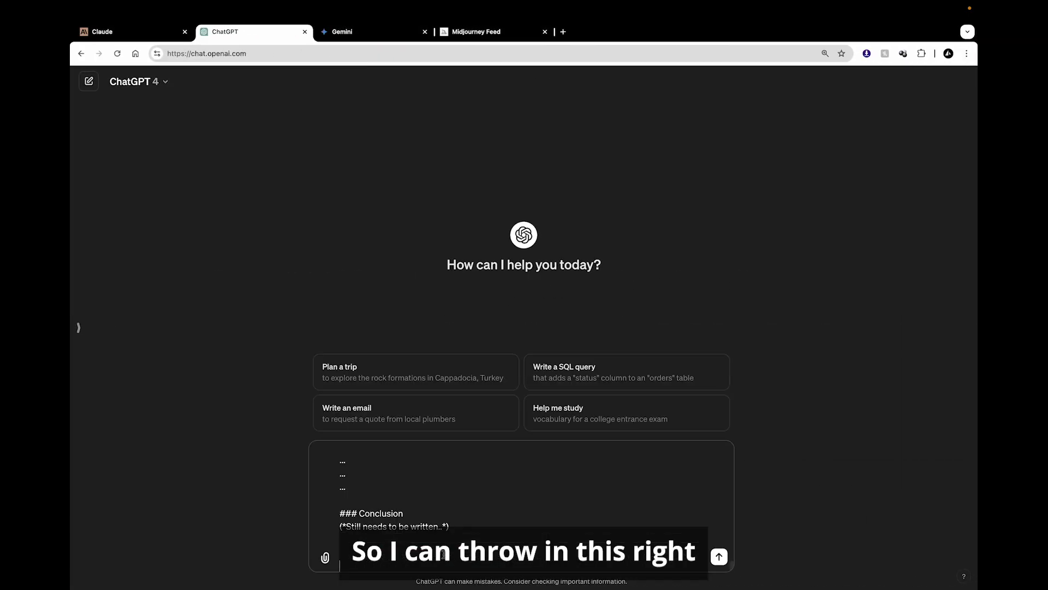
key(ctrl+Left)
key(ctrl+Right)
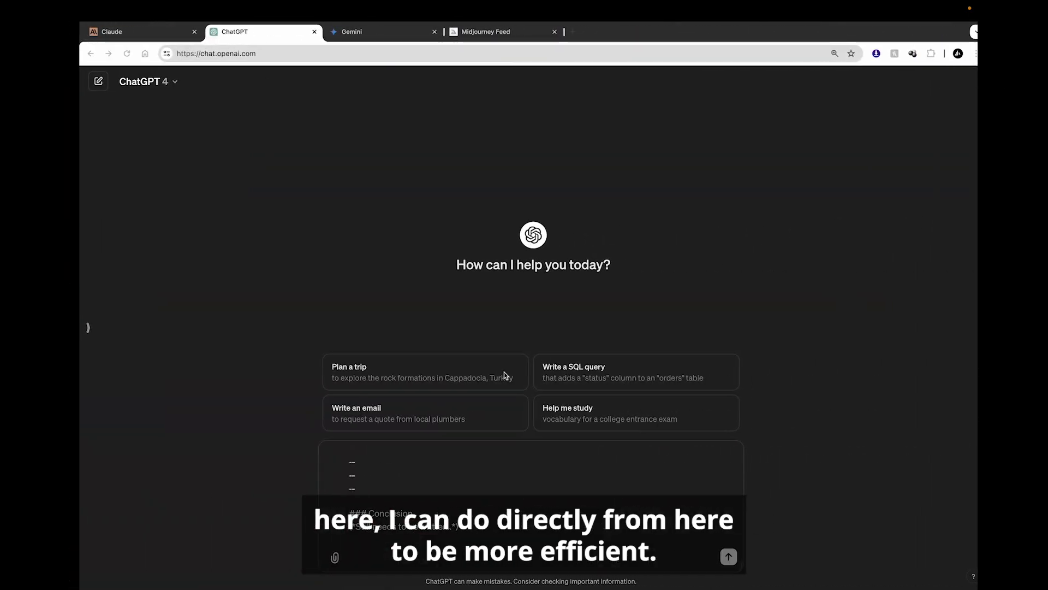
Step: Append "(Based on my script, ask me questions in which I can further improve it)" below the pasted script and send the message
scroll(424, 477, up, 10)
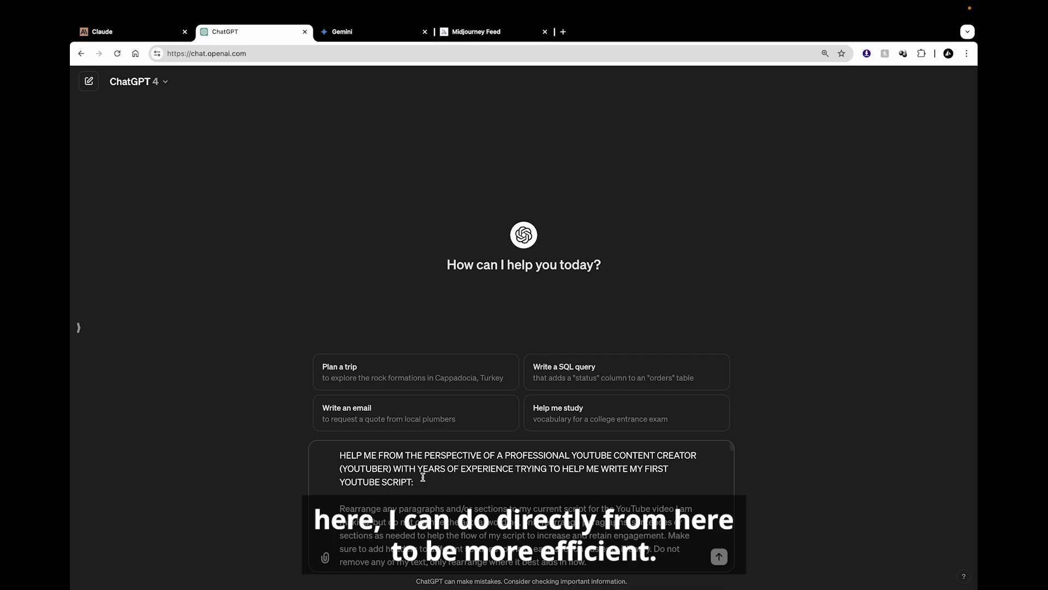
scroll(423, 477, down, 1)
scroll(424, 478, up, 1)
scroll(423, 478, down, 15)
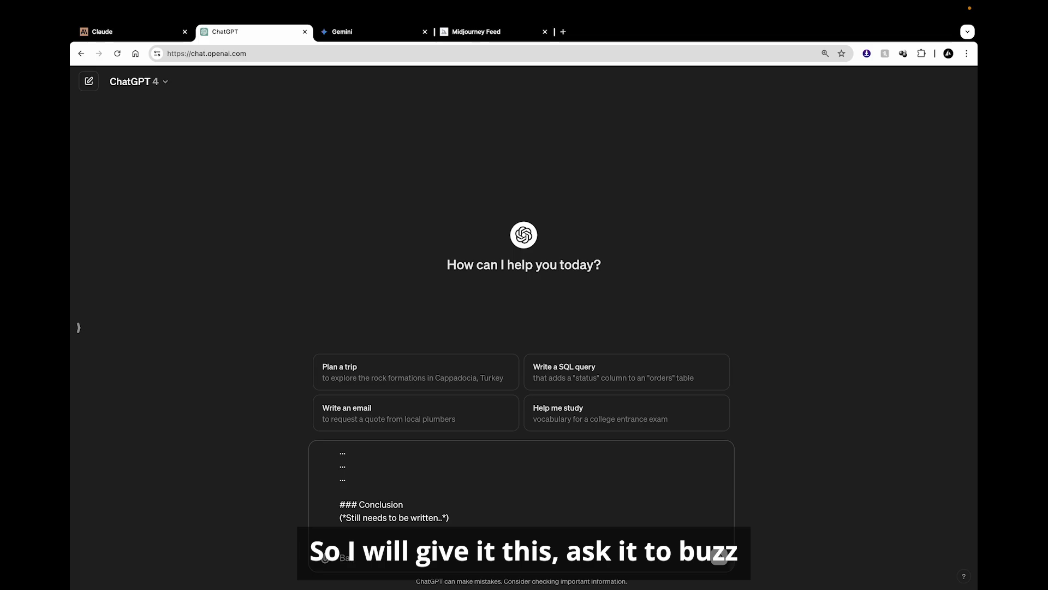
text(d on m)
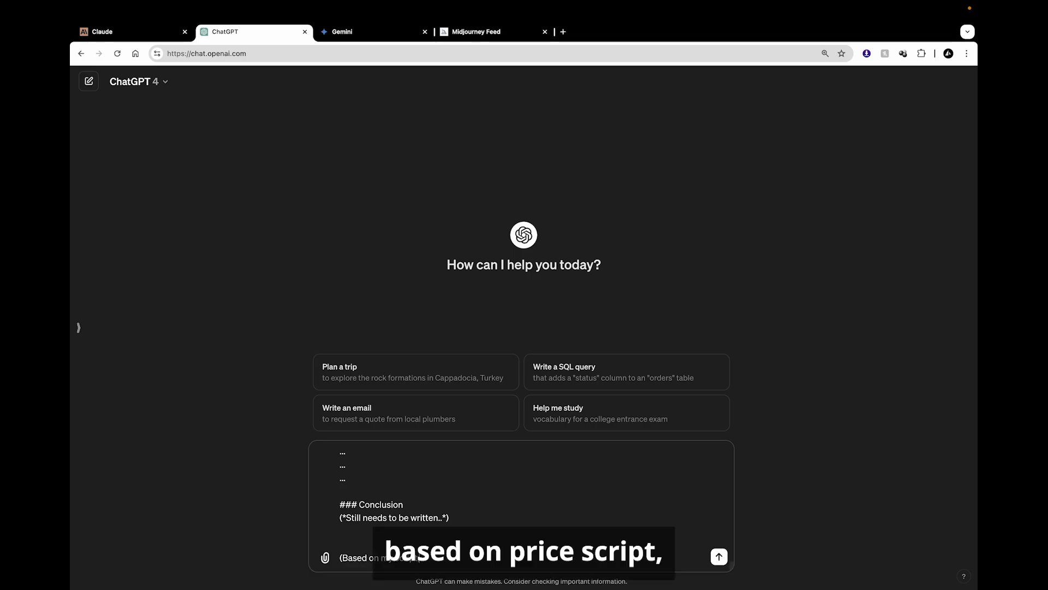
text(y script, ask me questio)
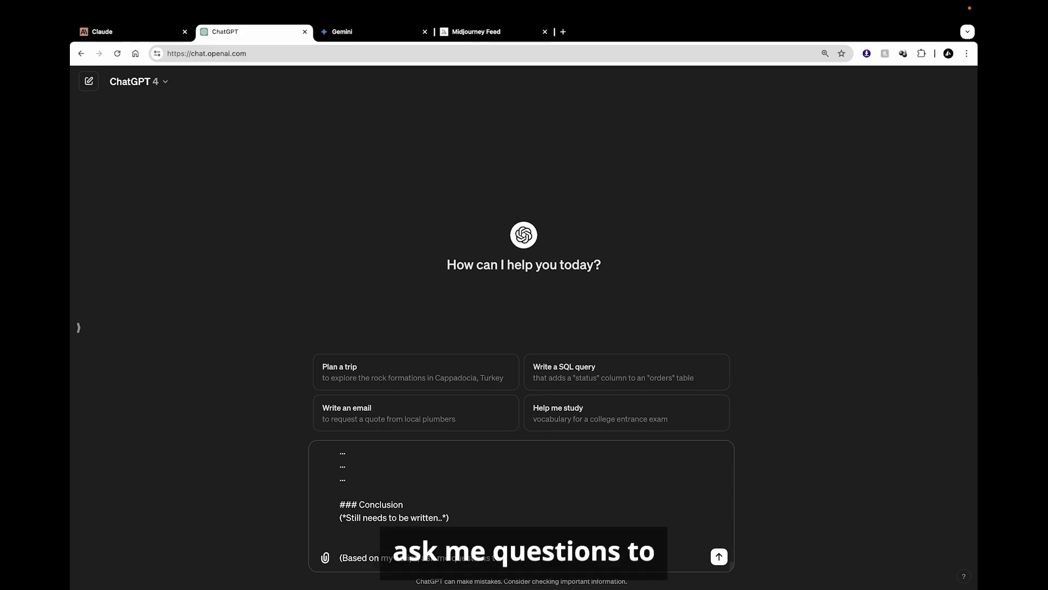
text(ns in wh)
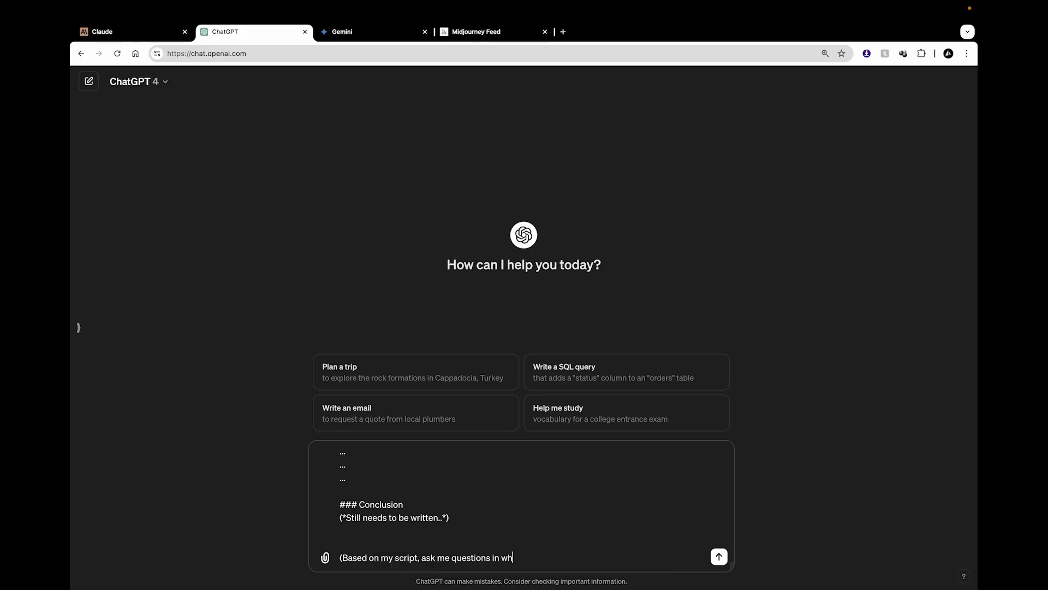
text(ich I can further improve it)
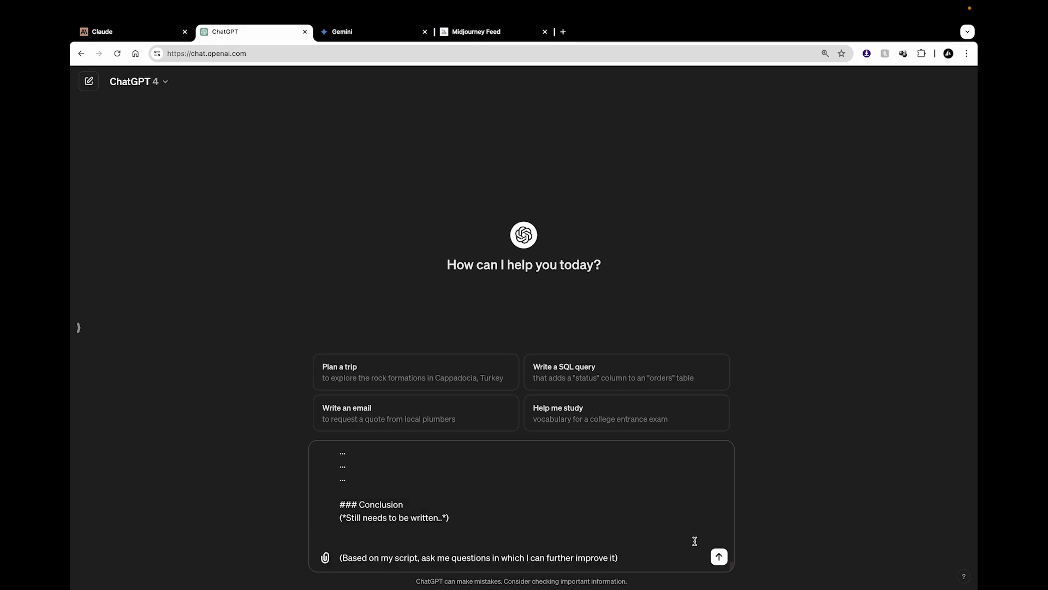
click(720, 556)
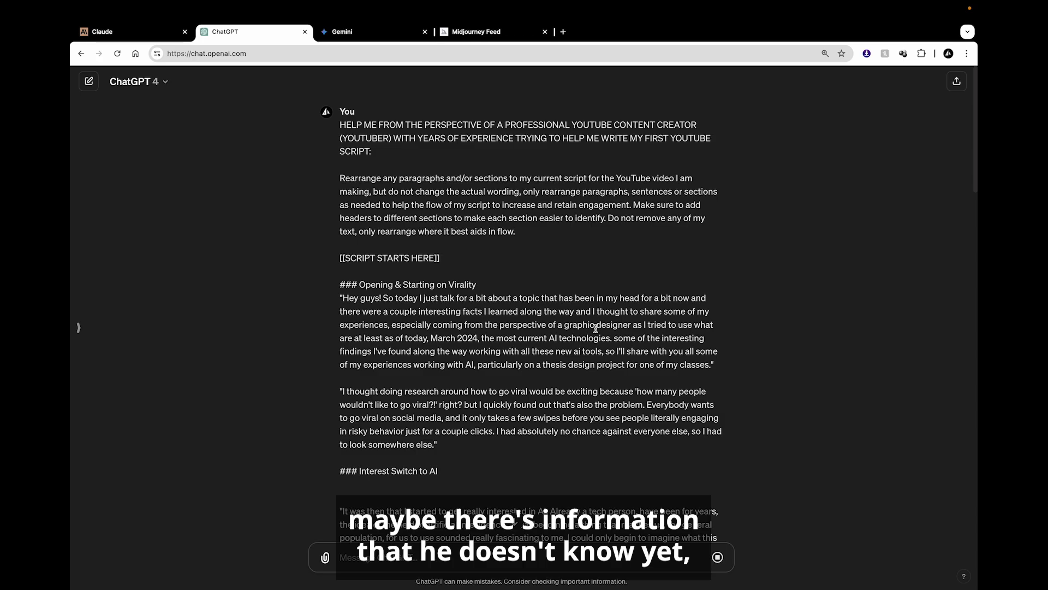
Step: Read through ChatGPT's reply, comparing the rearranged script with the sent prompt and examining the questions for improvement
scroll(595, 328, down, 15)
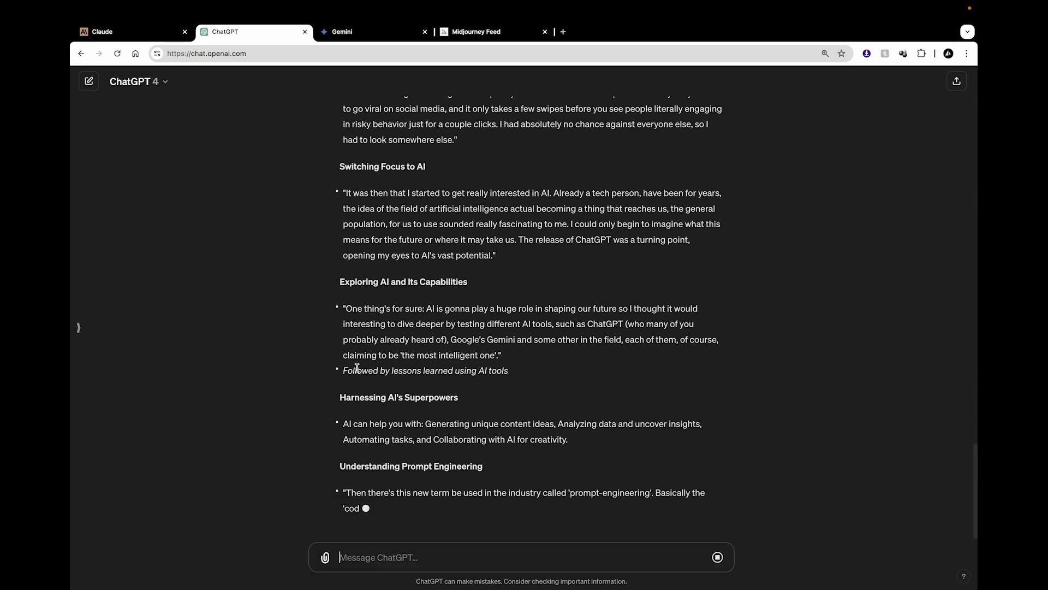
scroll(355, 382, up, 10)
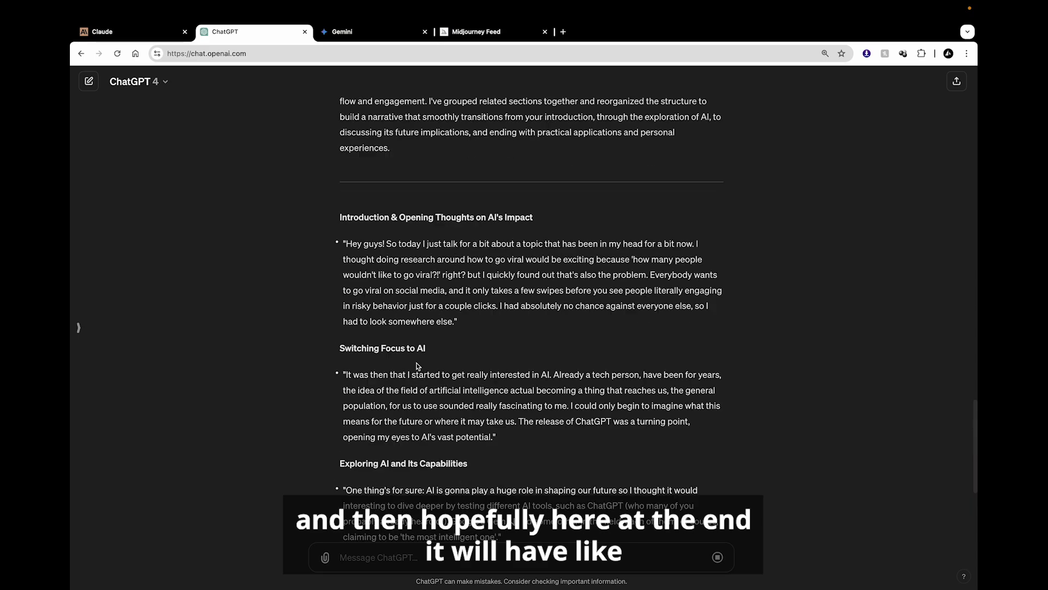
scroll(344, 400, down, 4)
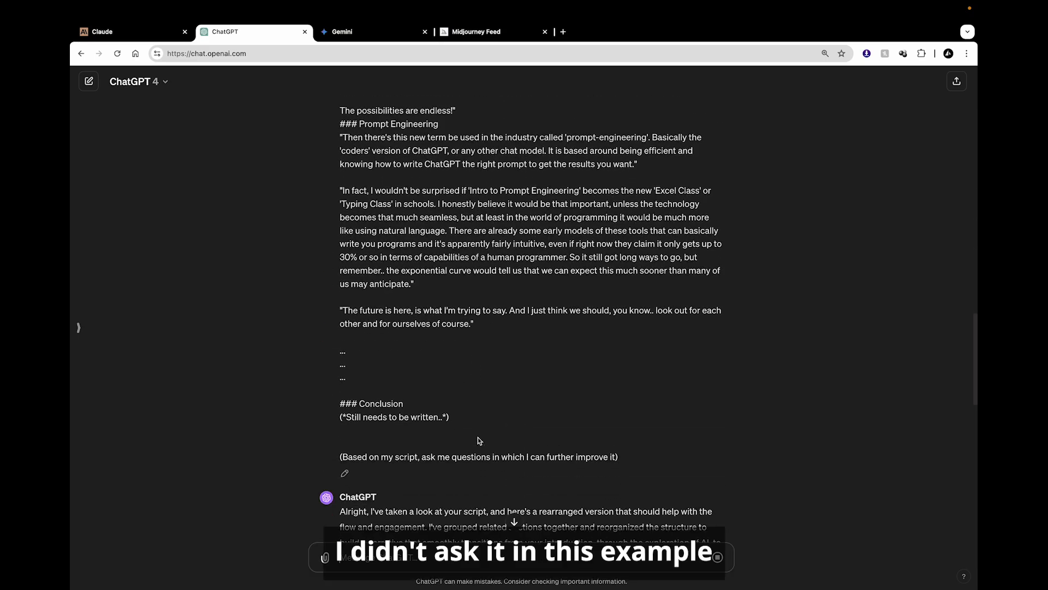
scroll(526, 454, down, 10)
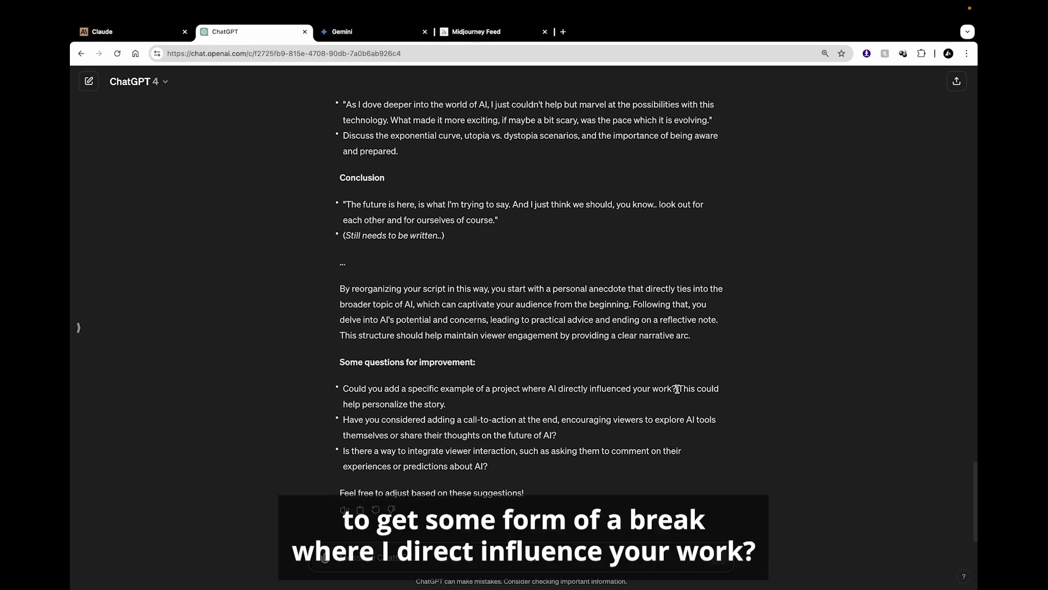
scroll(677, 390, up, 15)
scroll(677, 392, down, 15)
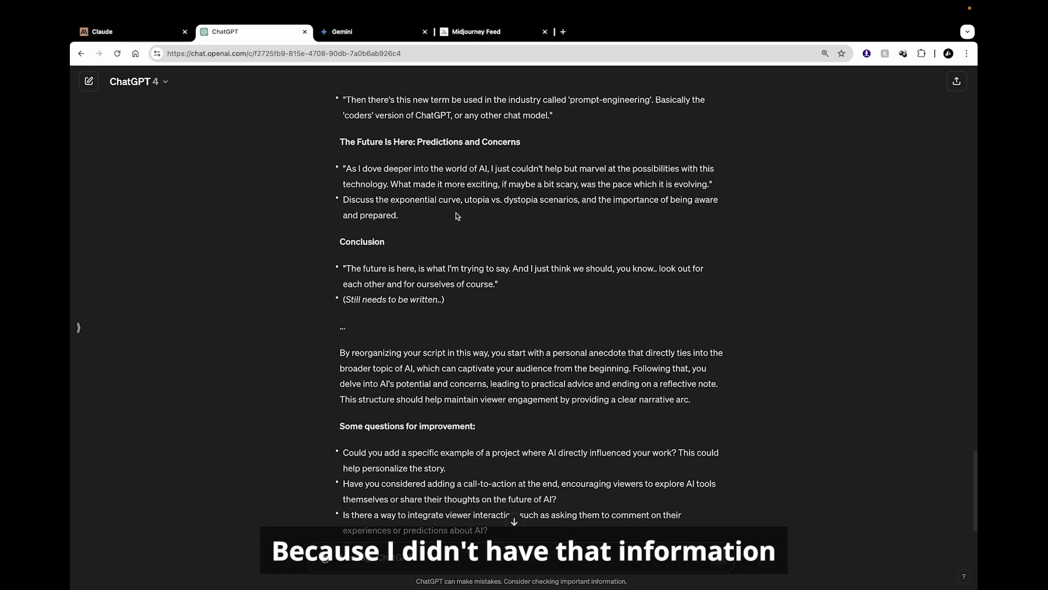
scroll(457, 217, down, 2)
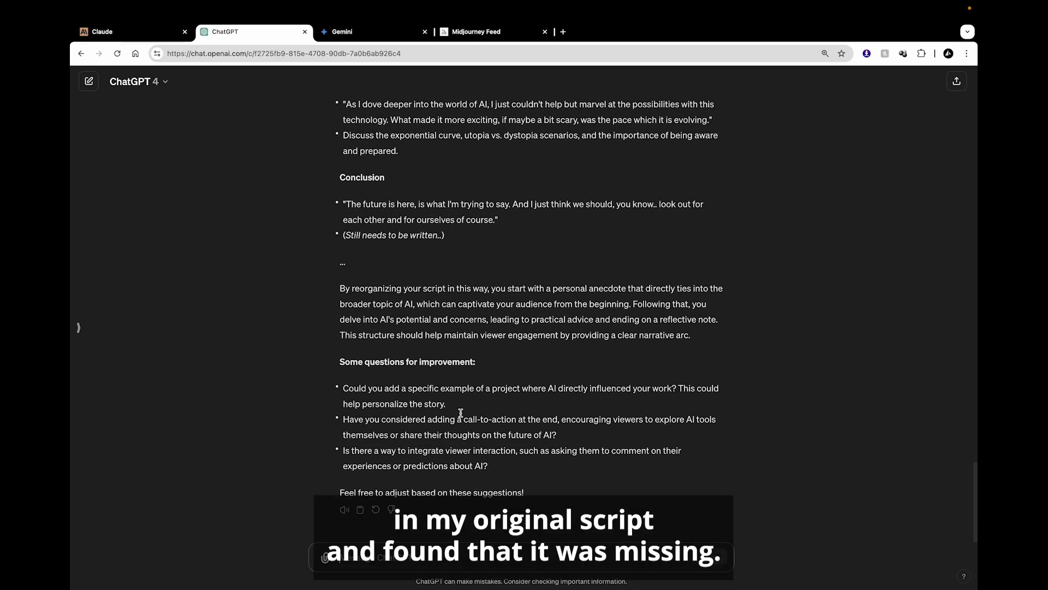
Step: Point out the first question for improvement by highlighting it, clear the highlight and look over the surrounding reply
drag(447, 405, 347, 397)
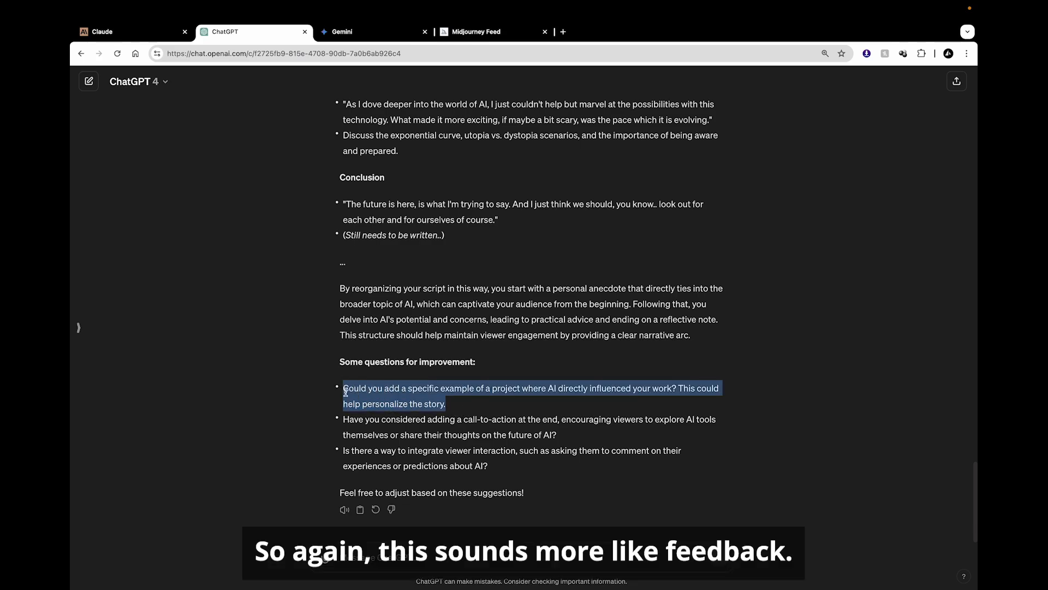
click(470, 404)
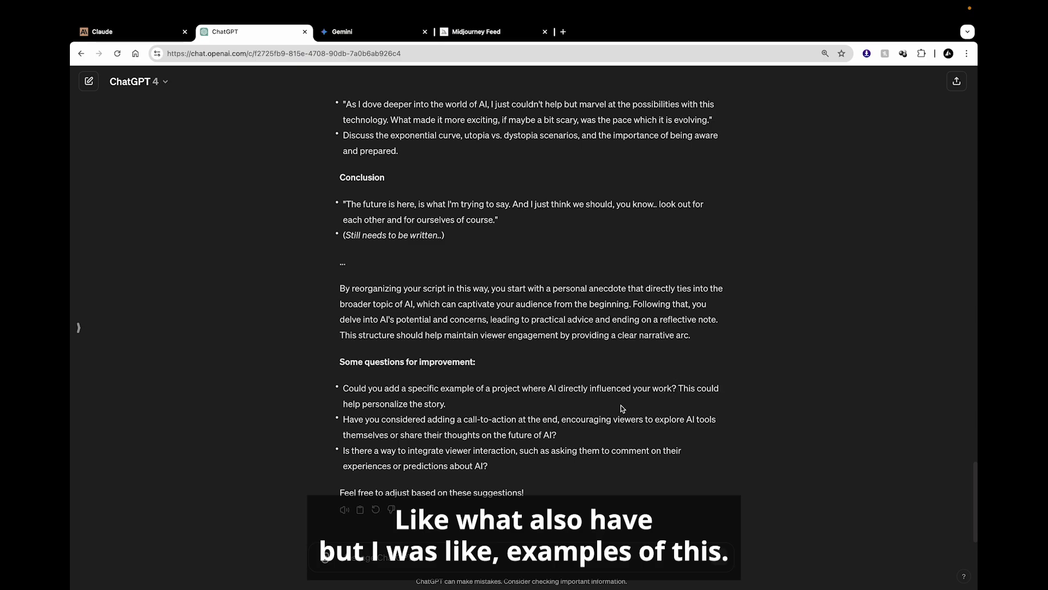
scroll(623, 408, up, 3)
scroll(623, 409, down, 3)
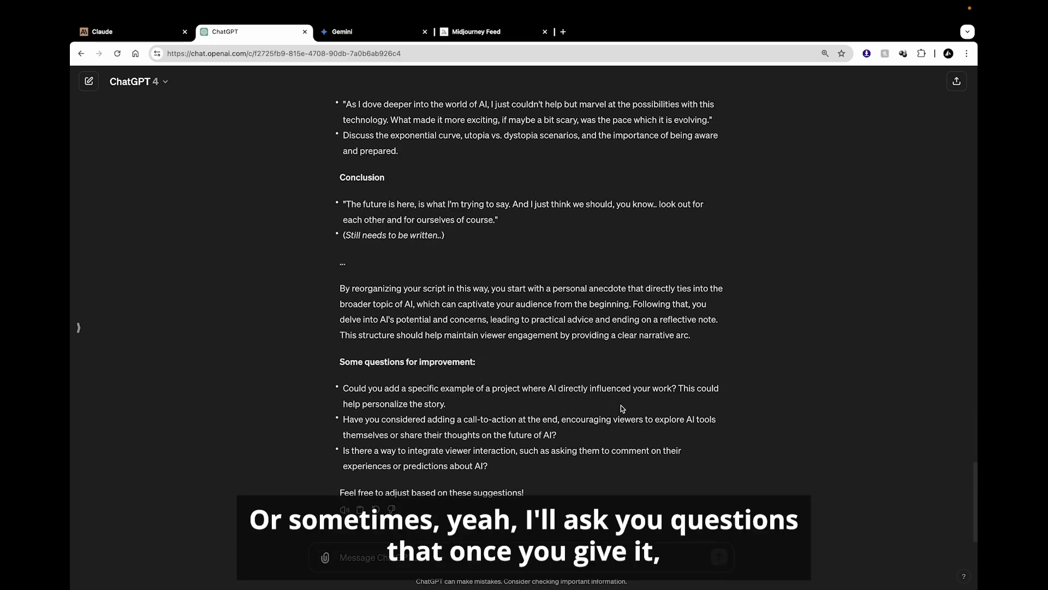
scroll(582, 330, up, 5)
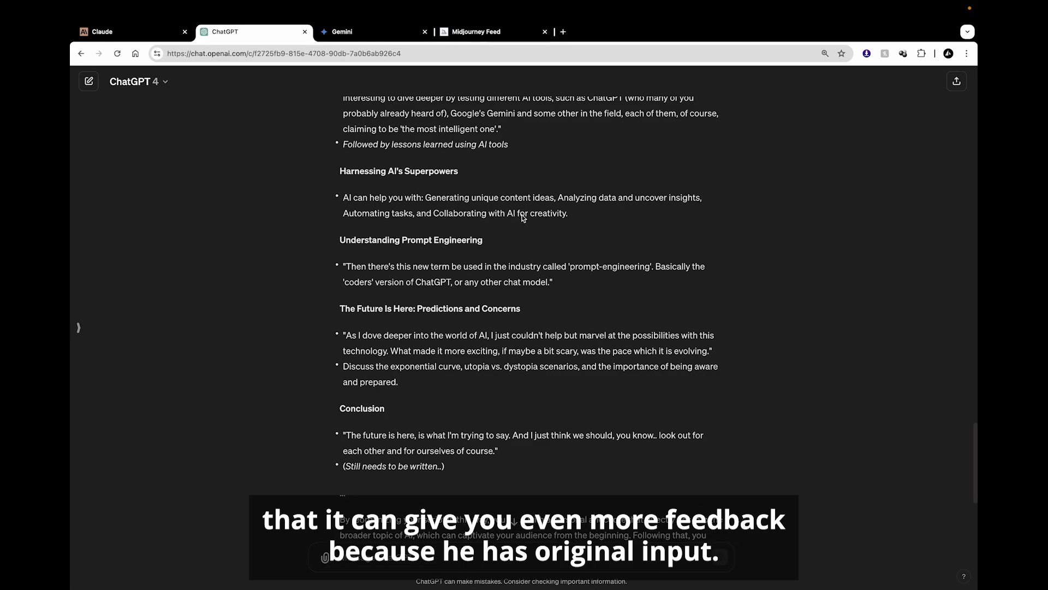
Step: Glance between the Script 6 note in Obsidian and ChatGPT's reply, reviewing it from the improvement questions back to its opening
key(ctrl+Left)
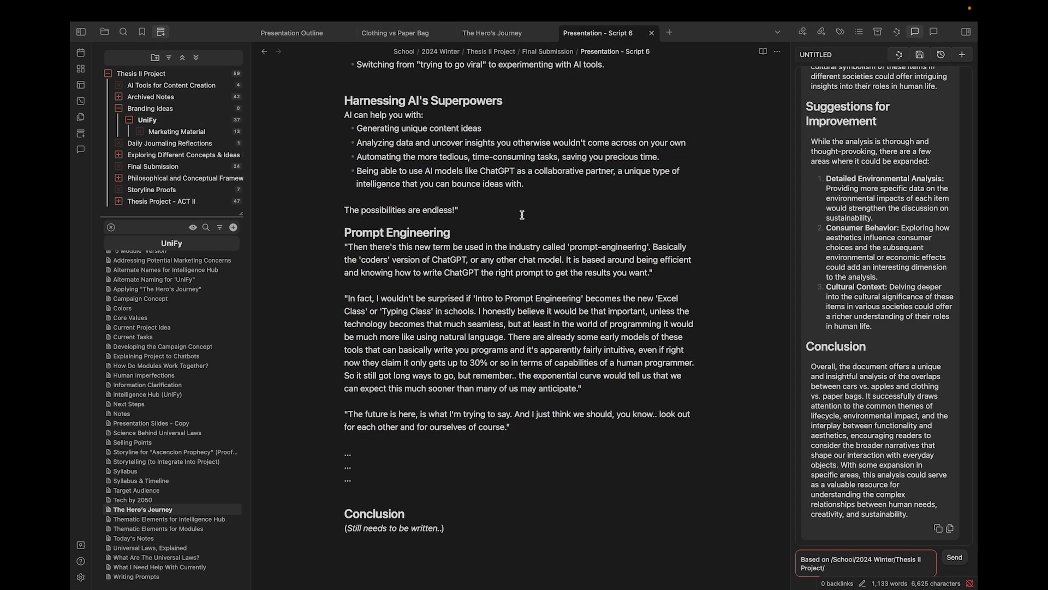
key(ctrl+Right)
scroll(522, 219, down, 5)
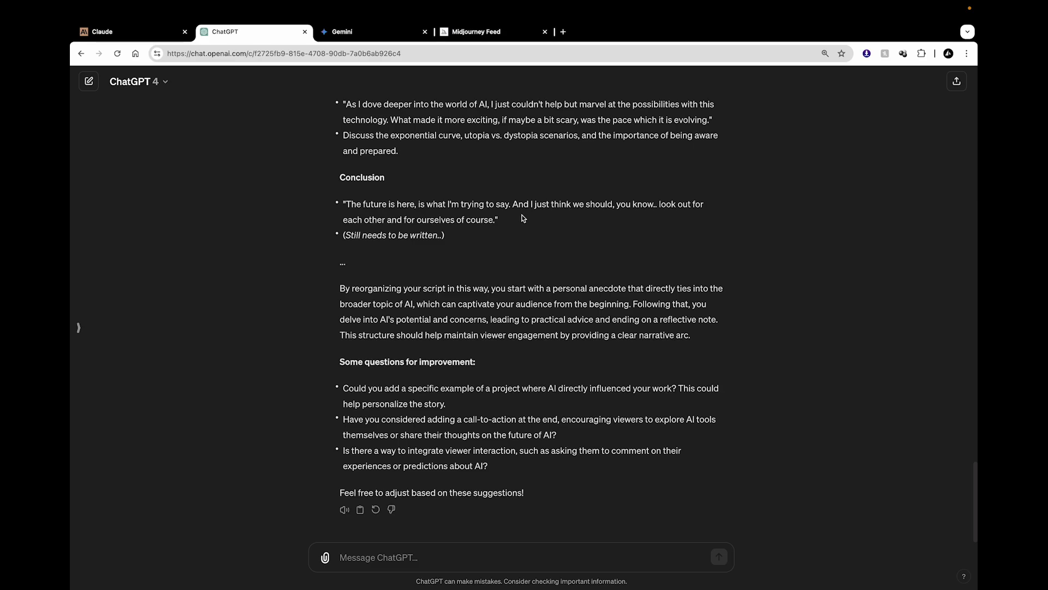
scroll(523, 218, up, 20)
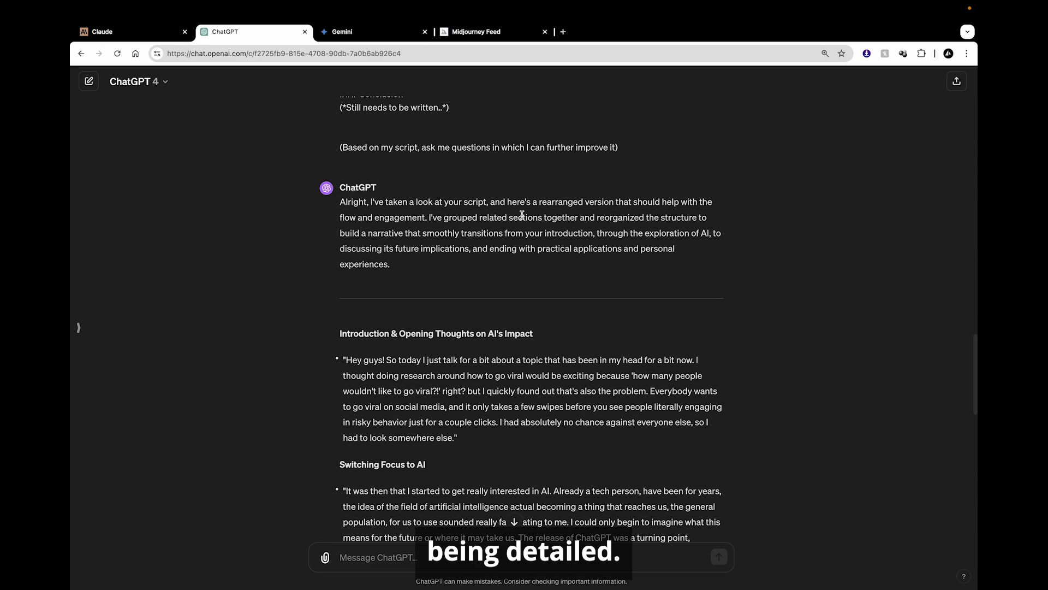
key(ctrl+Left)
key(ctrl+Right)
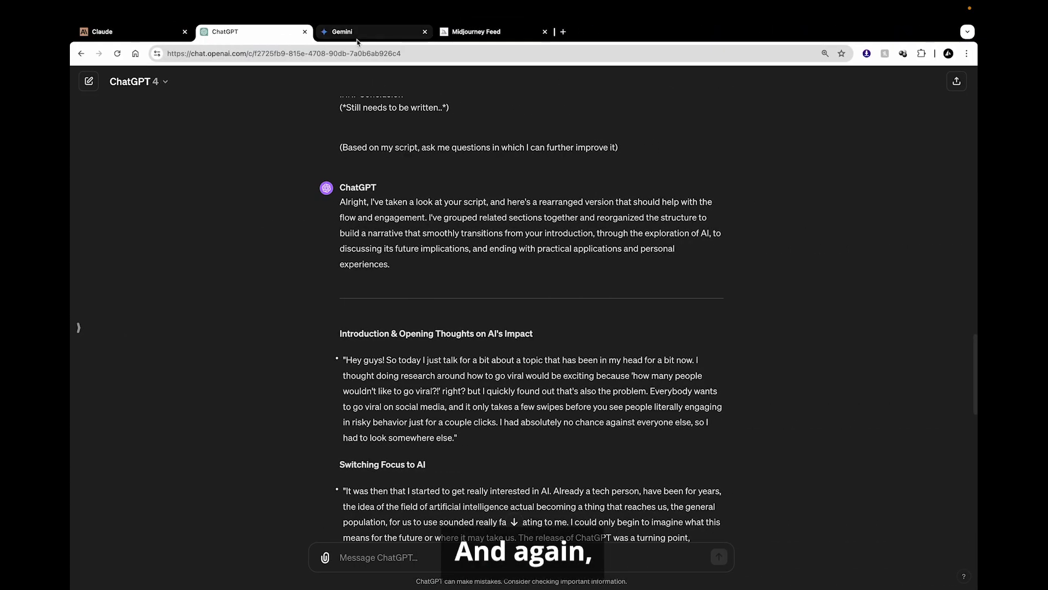
Step: Ask Gemini "give me the top ten prompt engineering tips summarized for working with ai chat bots"
click(401, 37)
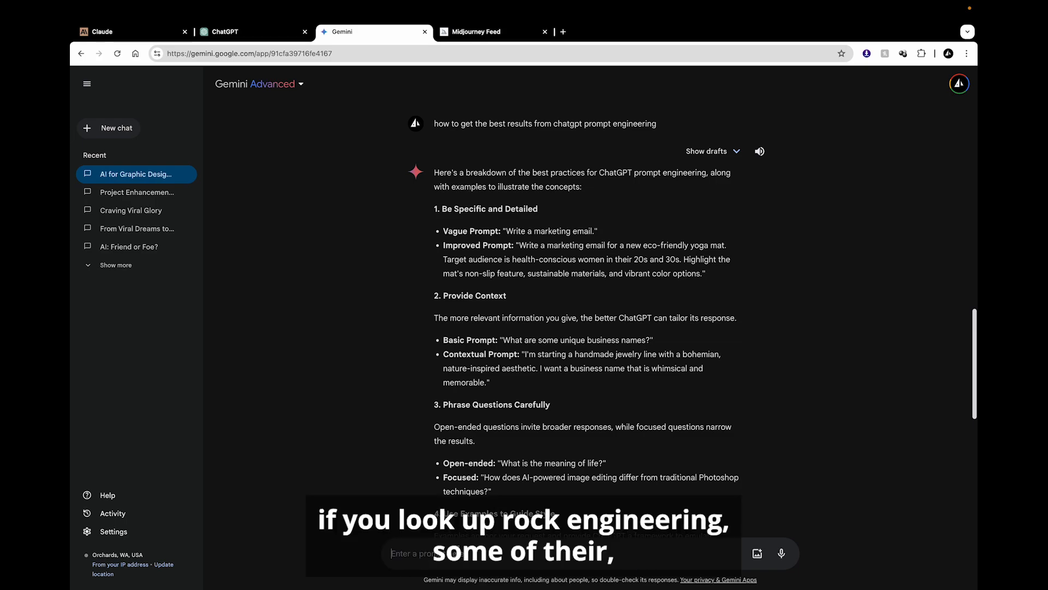
text(give me th)
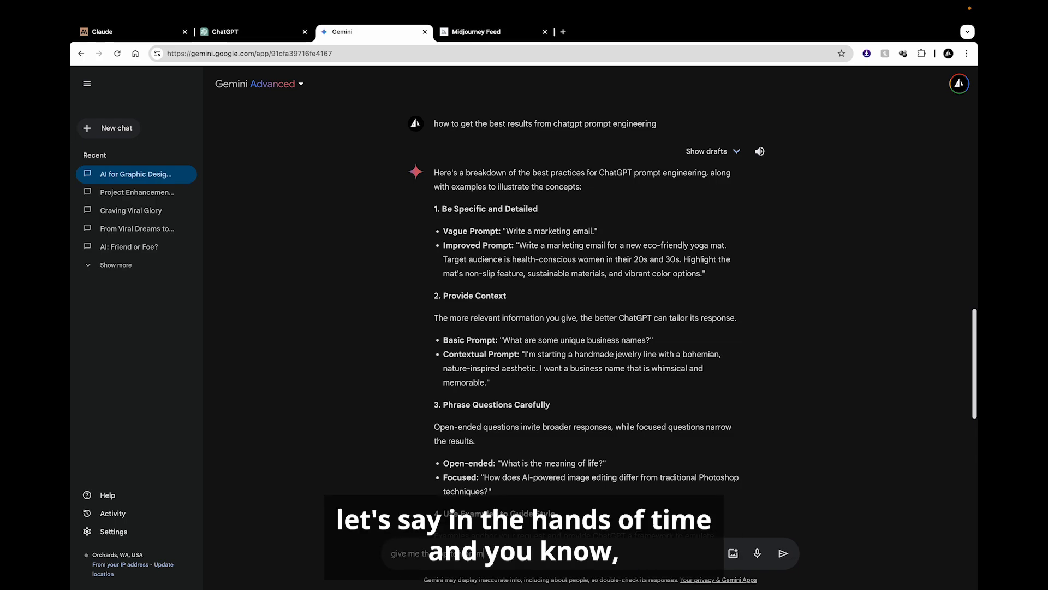
text(e top ten prompt engineering tips summarize)
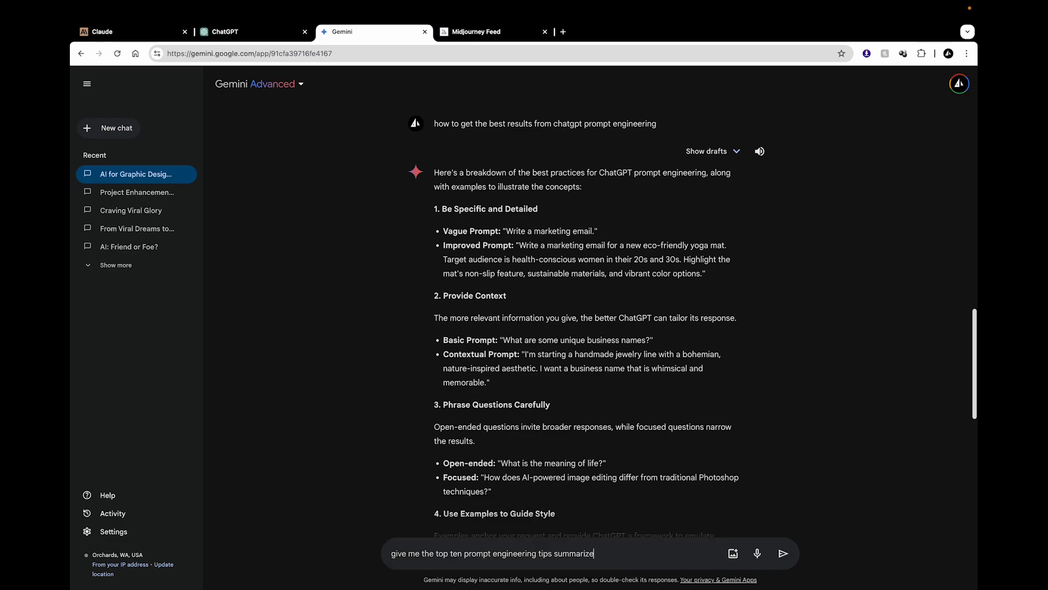
text(d for)
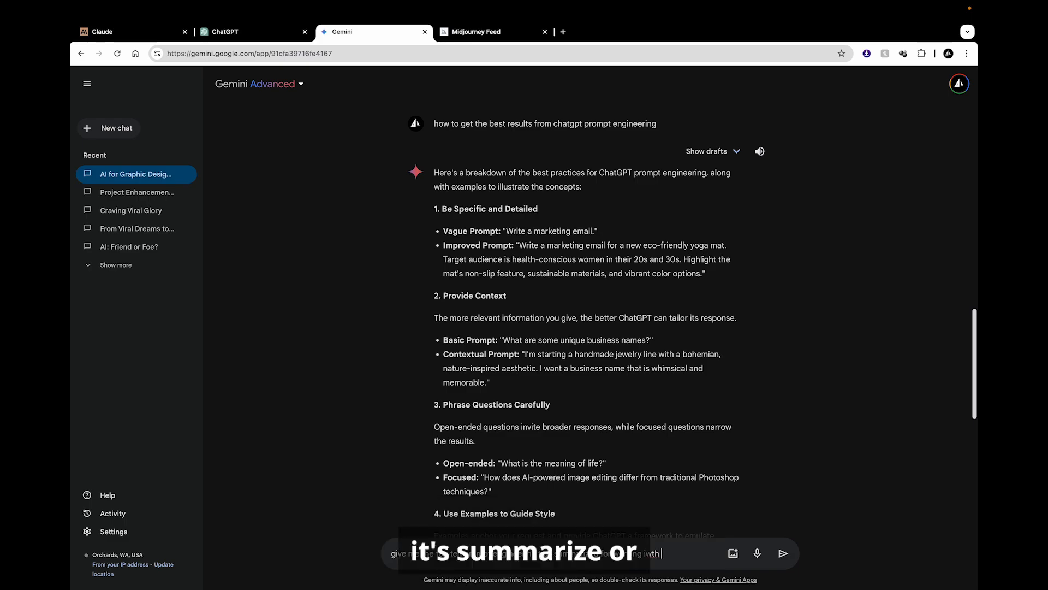
text( working with ai chat b)
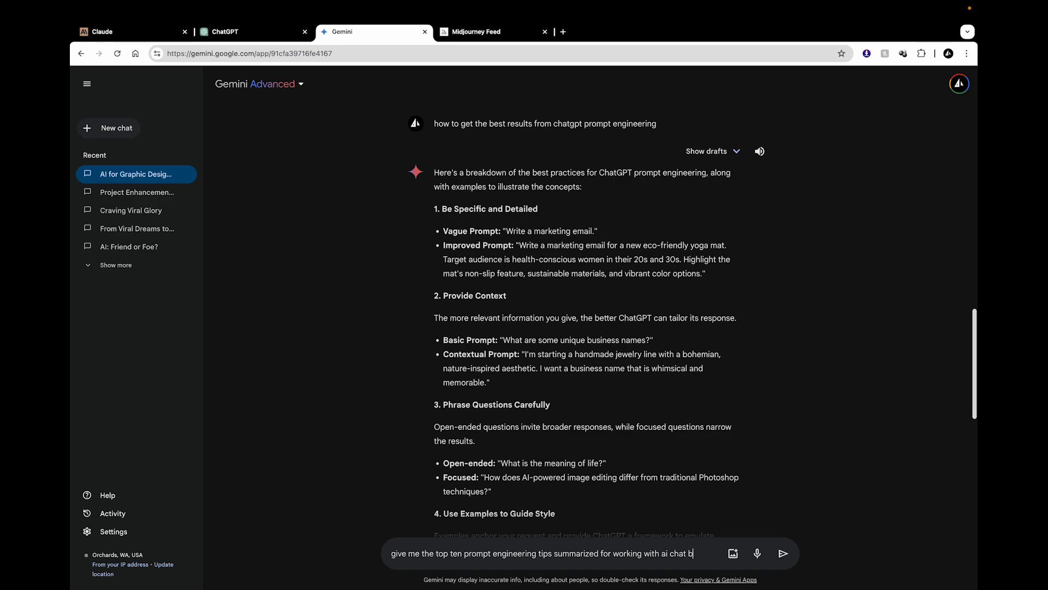
text(ots)
key(Return)
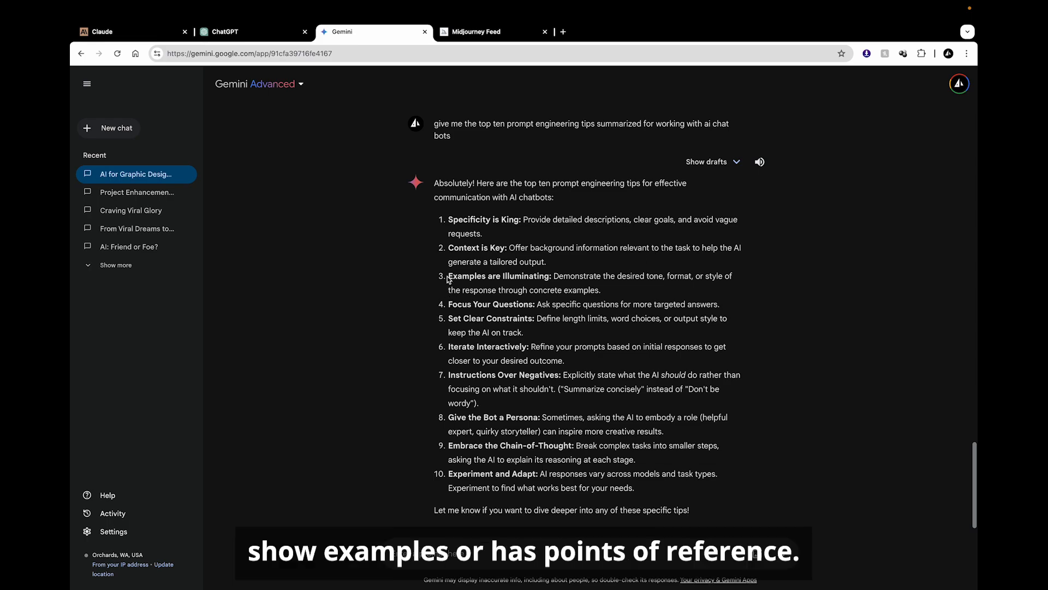
Step: Point out the tips on examples, clear constraints and giving the bot a persona by highlighting them in Gemini's reply
drag(449, 279, 494, 279)
click(589, 280)
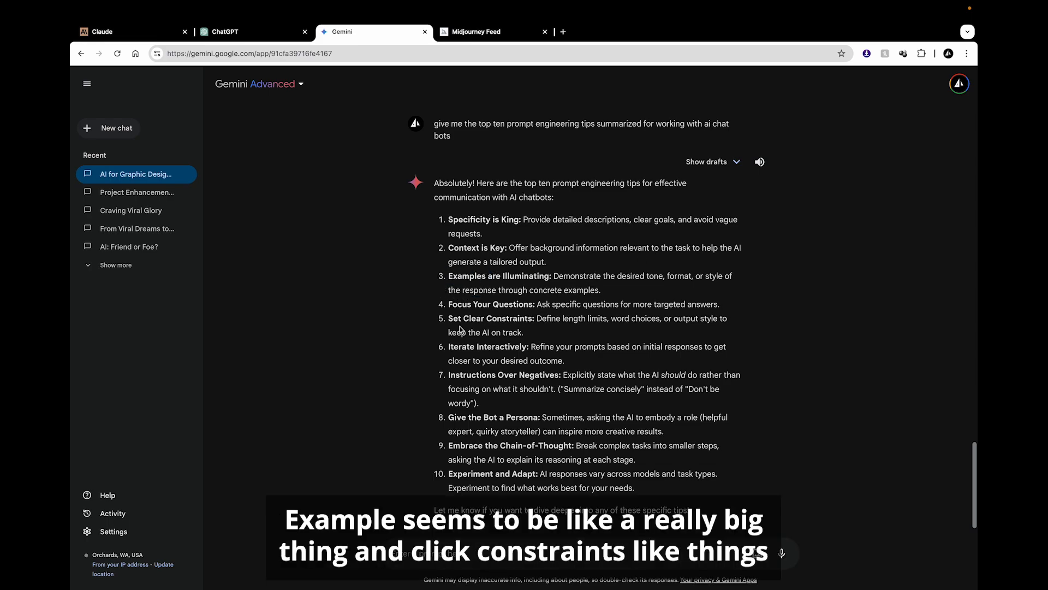
drag(464, 319, 611, 318)
click(560, 317)
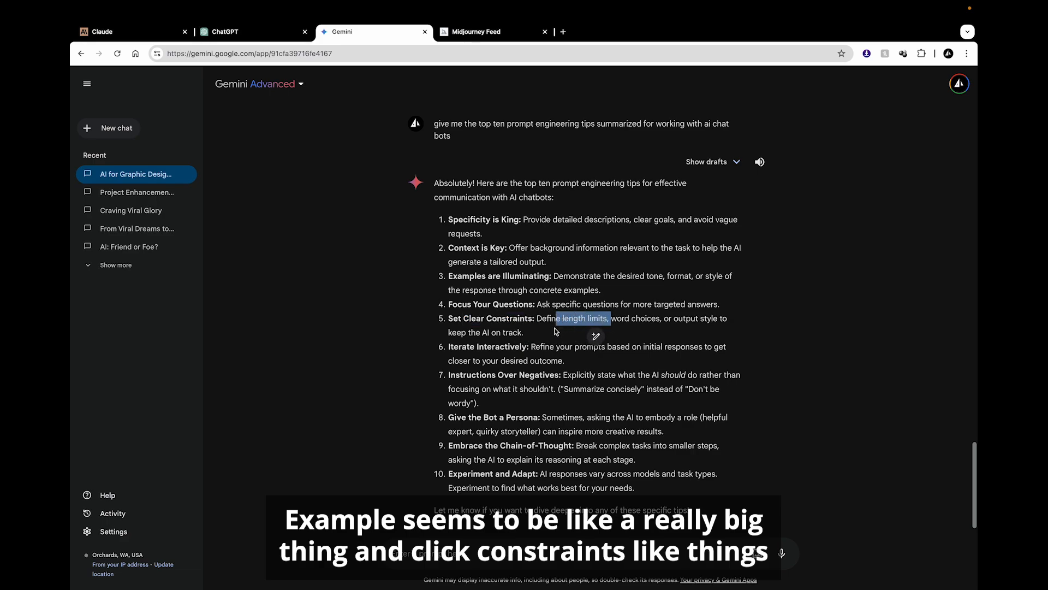
click(549, 332)
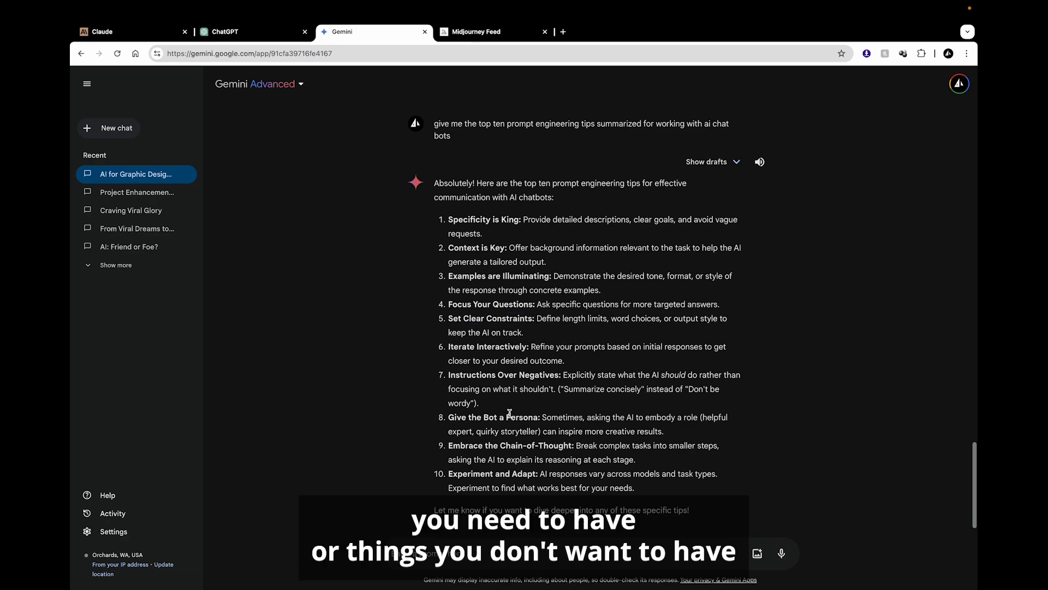
drag(544, 419, 490, 418)
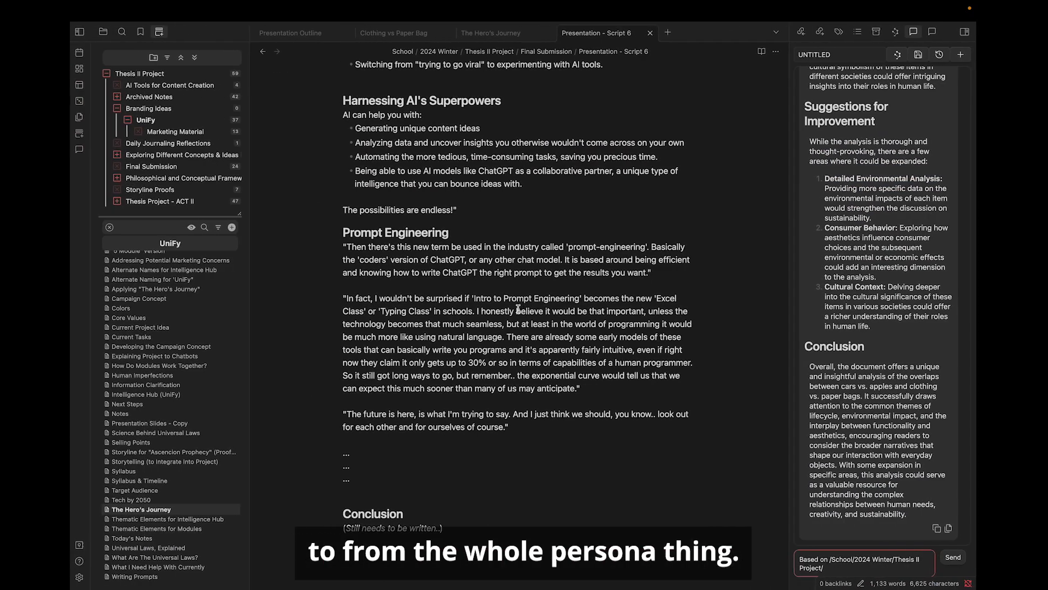
Step: Switch to Obsidian and review the persona instructions at the beginning of the Presentation - Script 6 note
scroll(464, 136, up, 15)
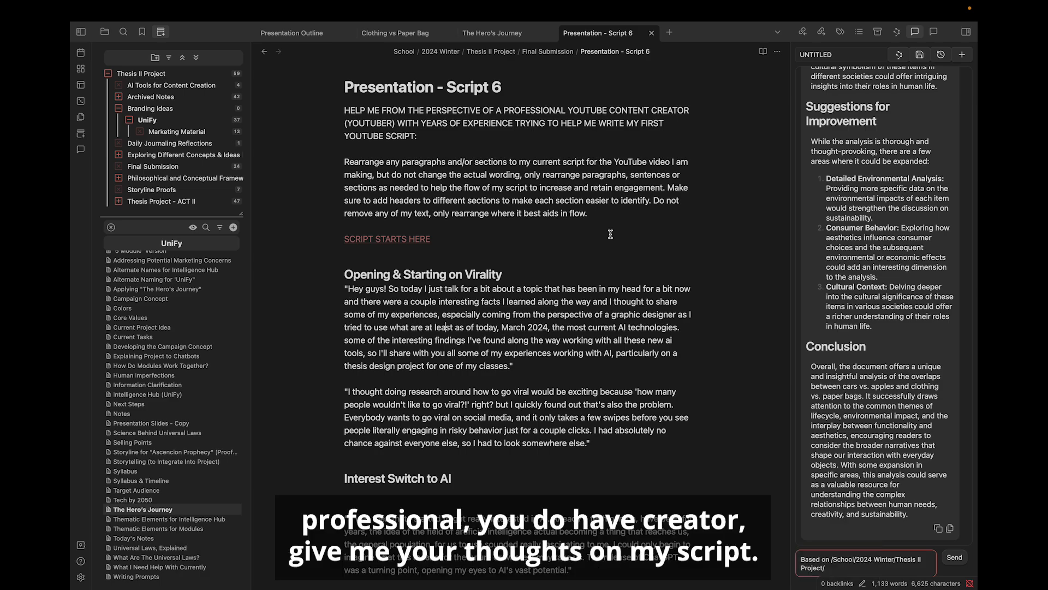
click(576, 267)
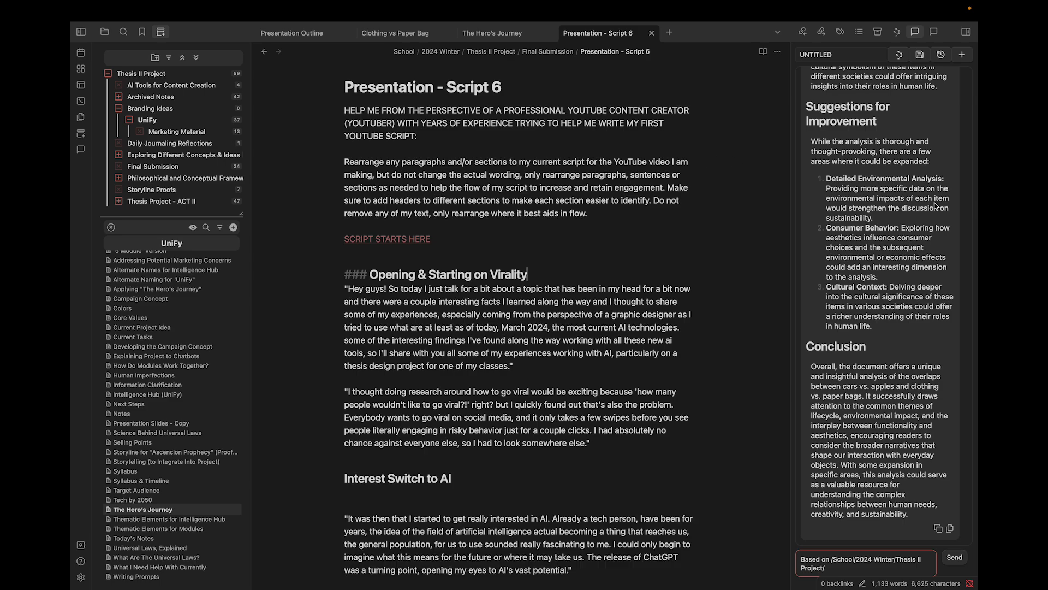
click(962, 199)
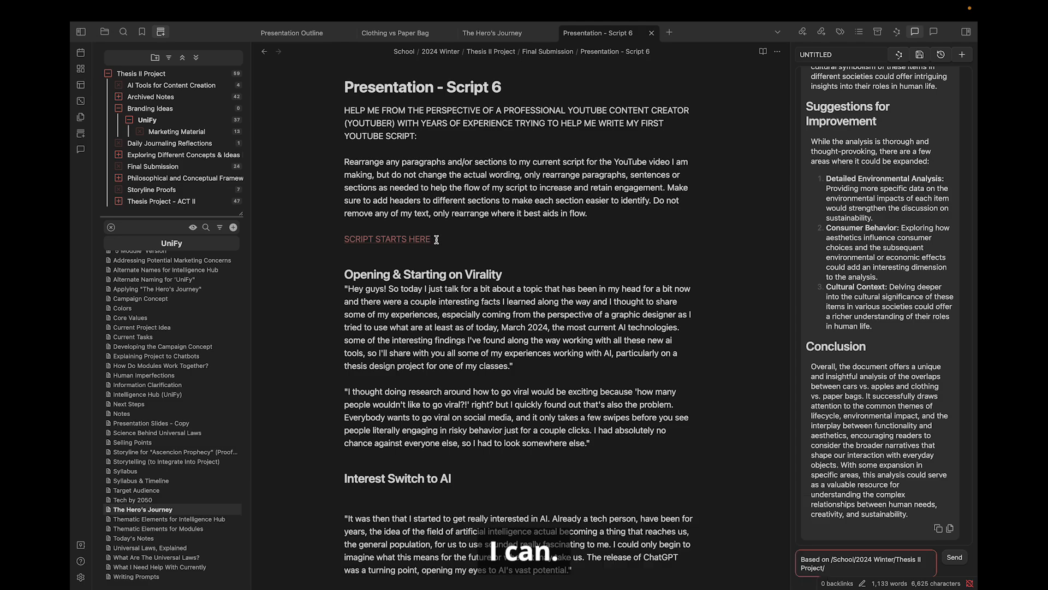
click(651, 229)
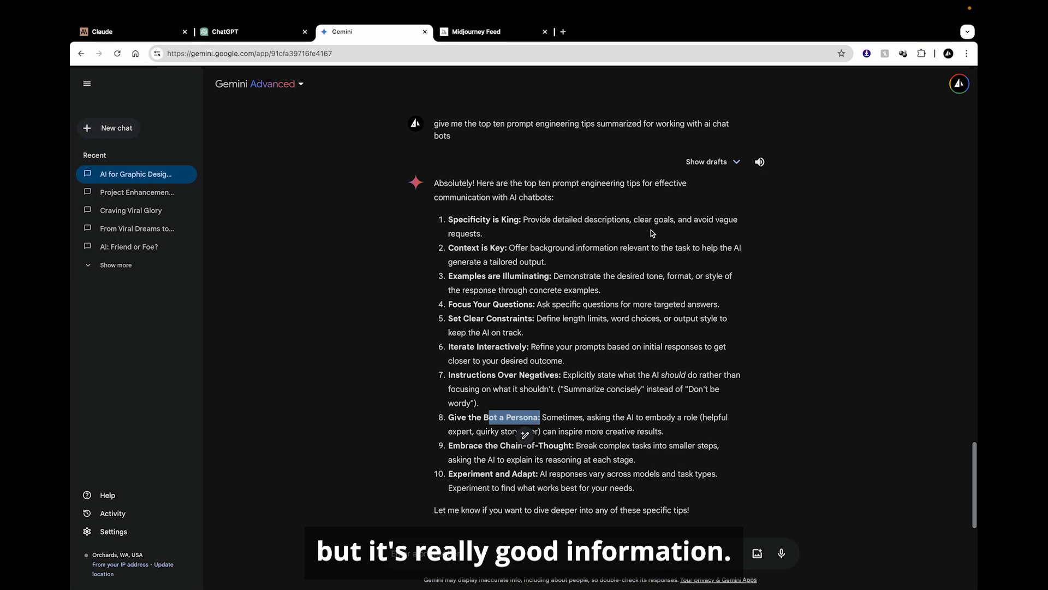
Step: Look over the remaining tips in Gemini's reply and highlight "Break complex tasks" in the Chain-of-Thought tip
scroll(648, 341, down, 1)
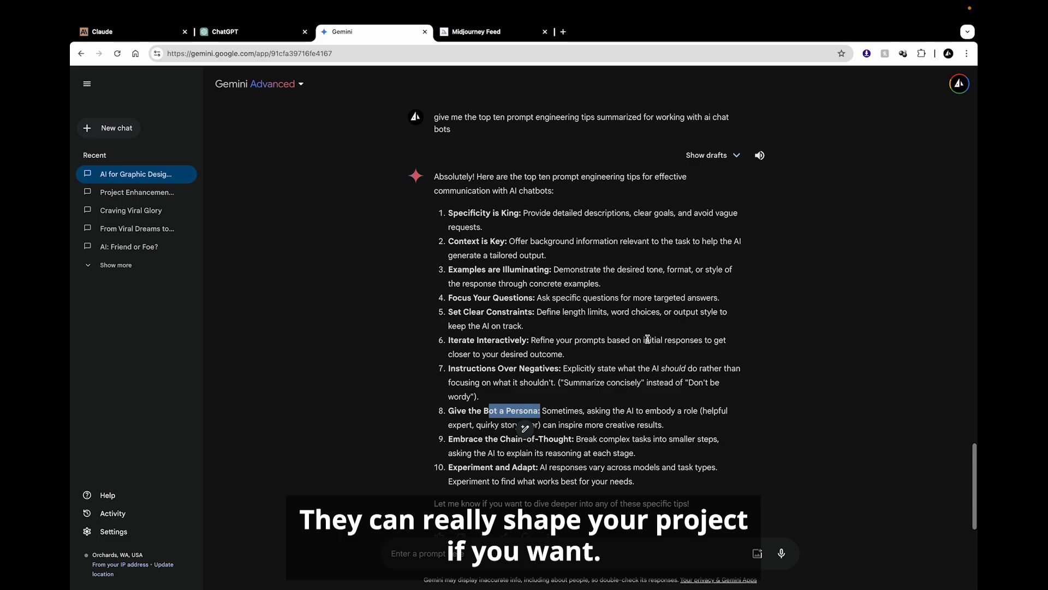
scroll(647, 340, down, 1)
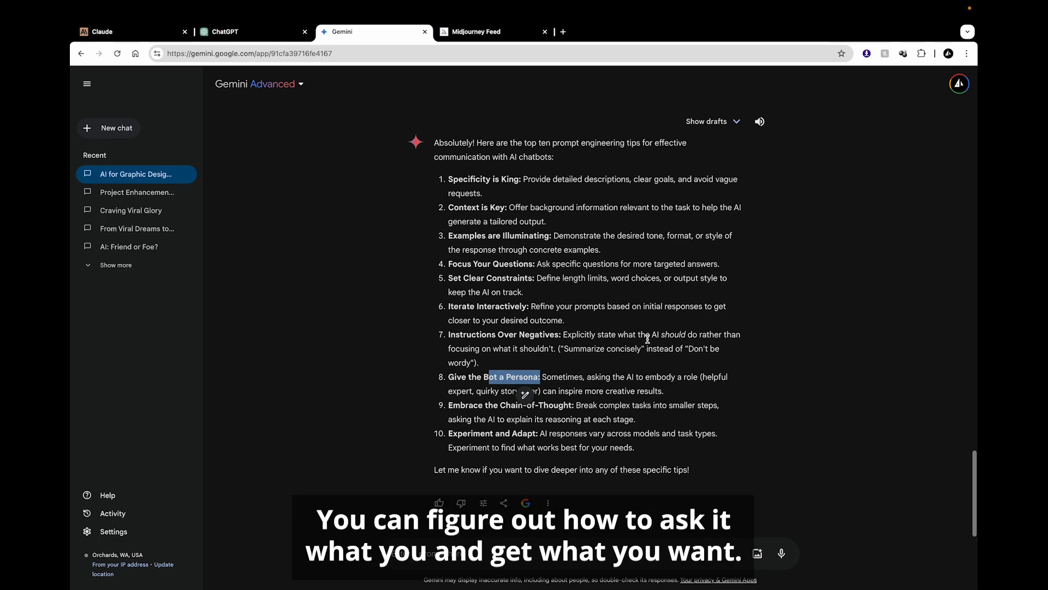
click(645, 445)
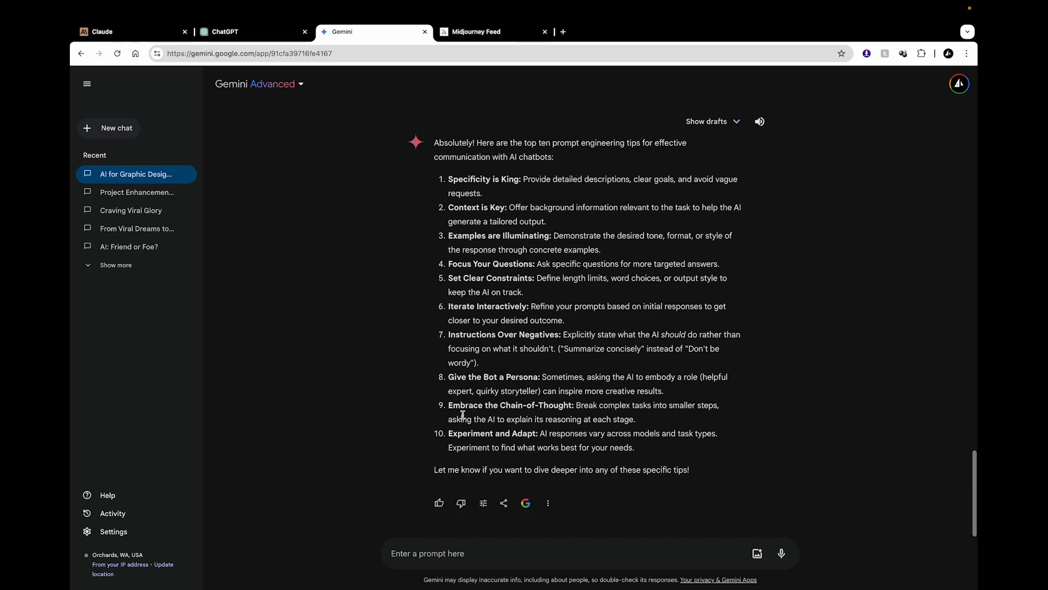
drag(576, 406, 642, 406)
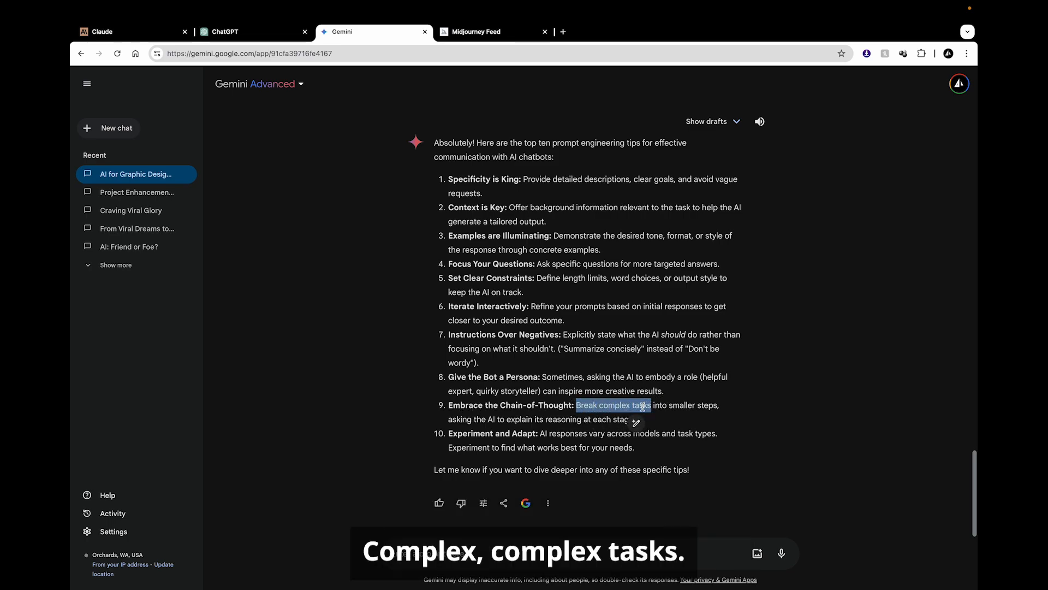
click(618, 406)
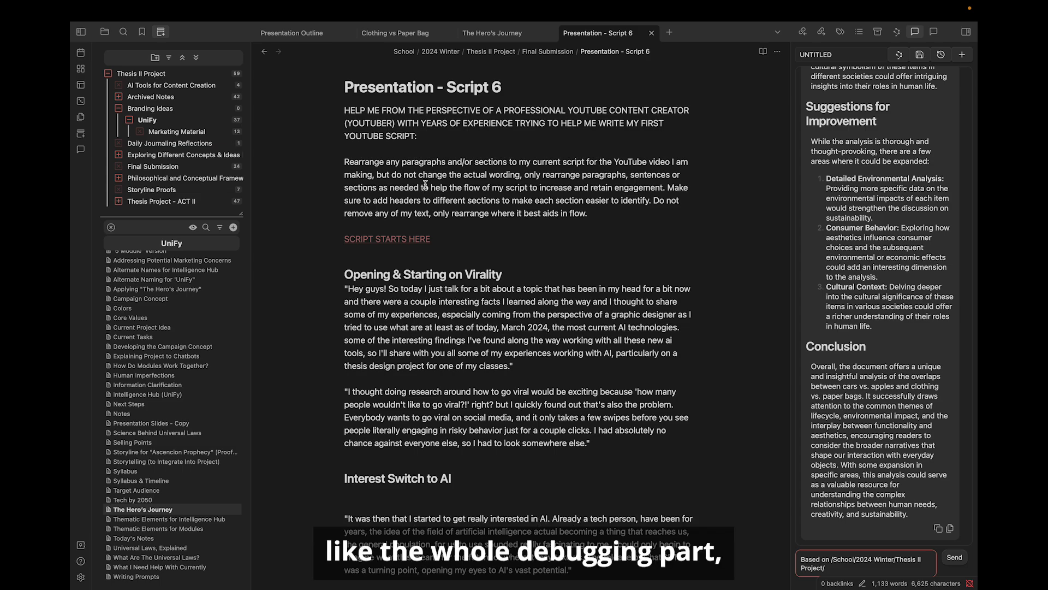
Step: Compare the middle sections of the Script 6 note in Obsidian with the ten prompt-engineering tips in Gemini
scroll(480, 145, down, 5)
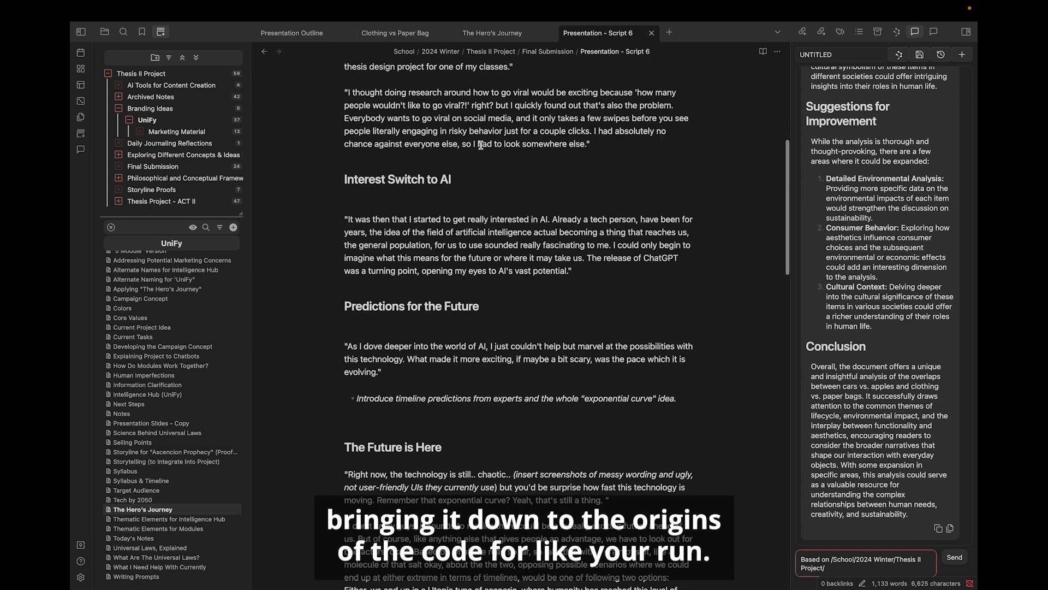
scroll(481, 145, down, 1)
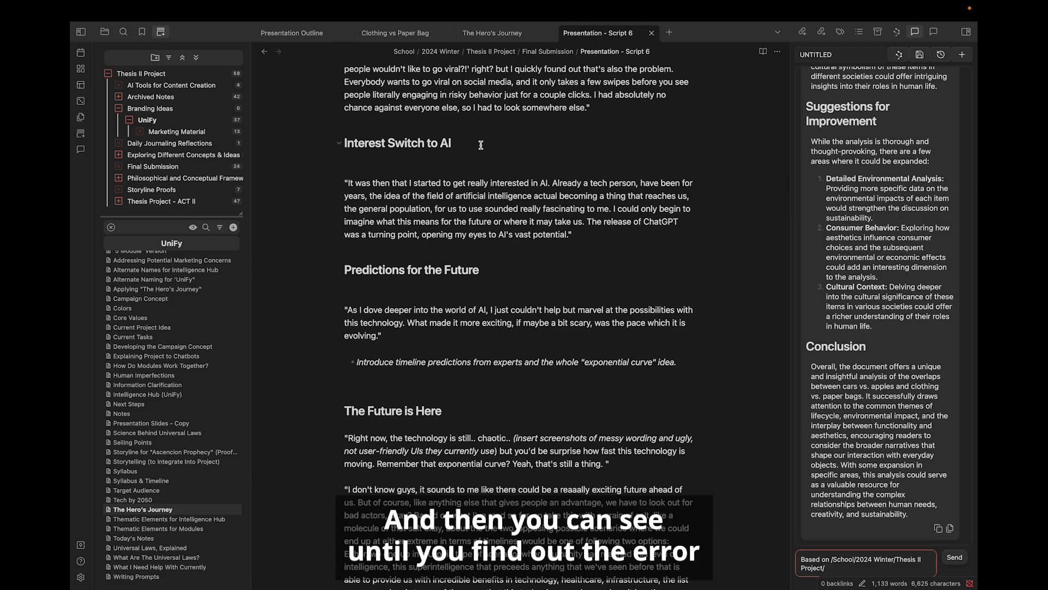
scroll(480, 144, down, 1)
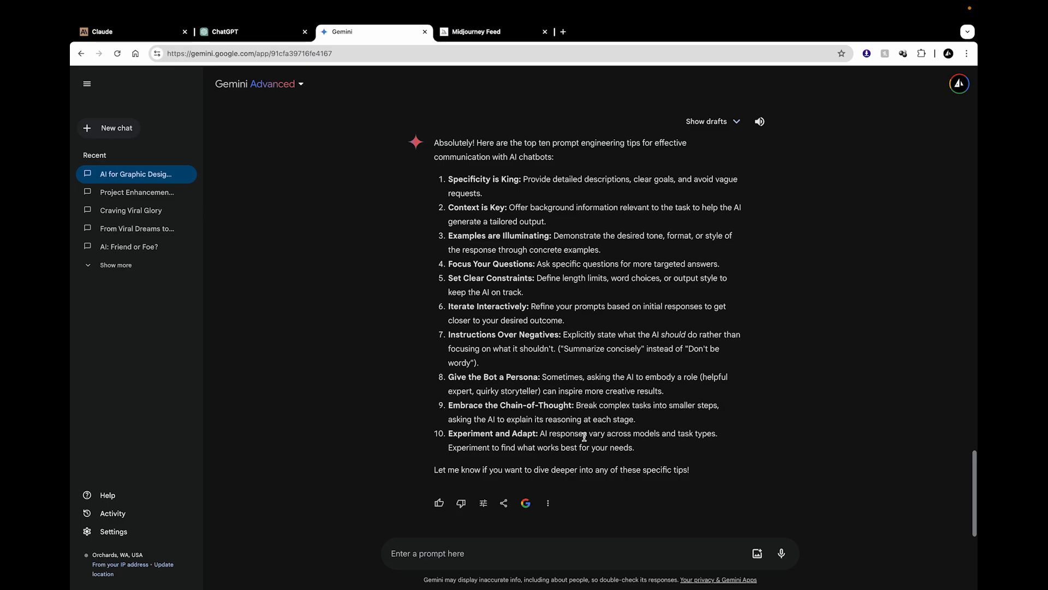
scroll(584, 437, up, 5)
scroll(584, 440, down, 5)
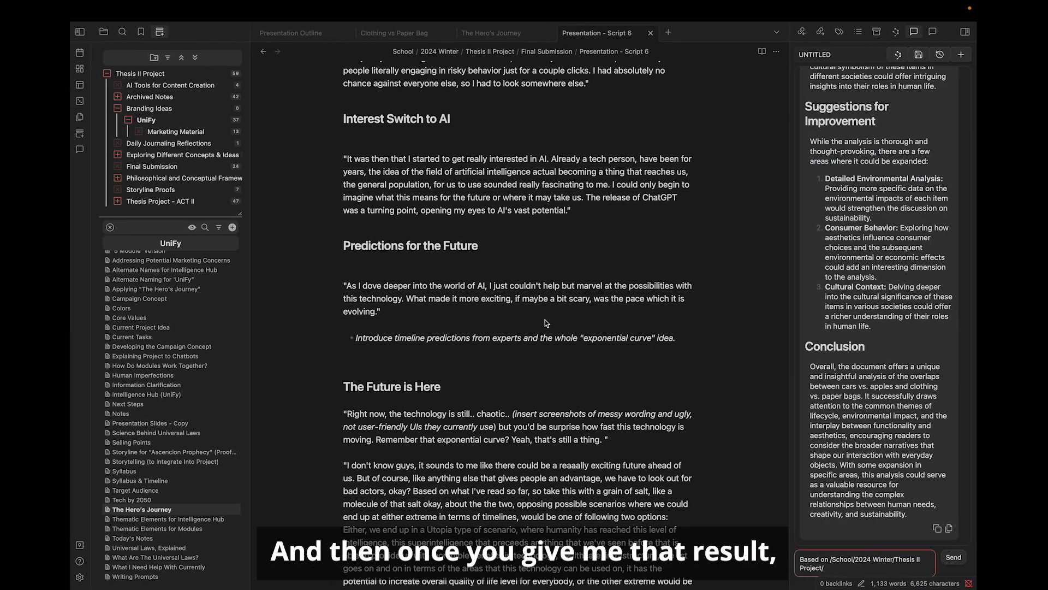
scroll(545, 319, down, 3)
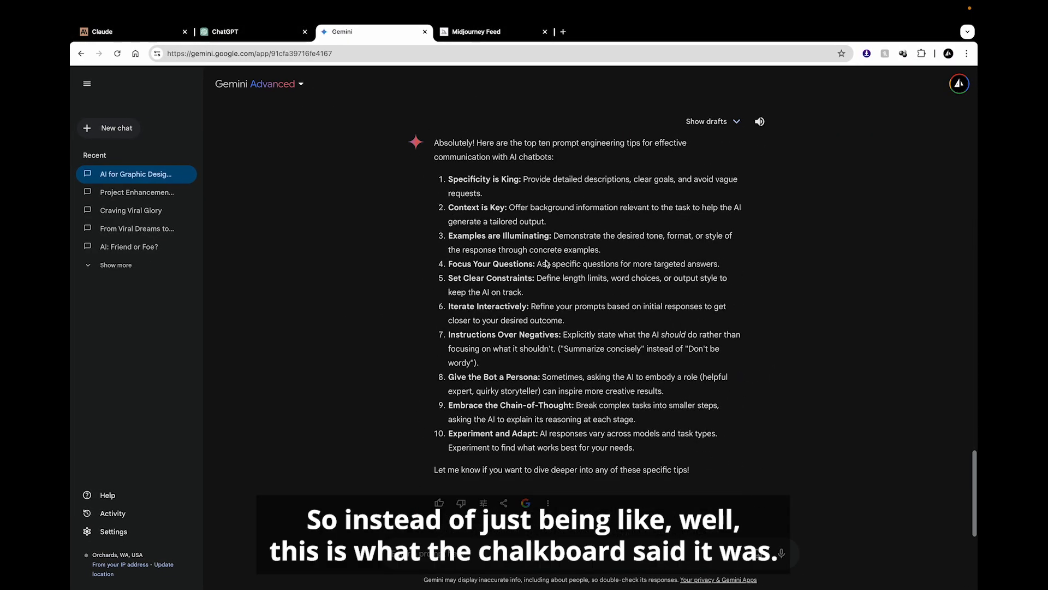
click(553, 503)
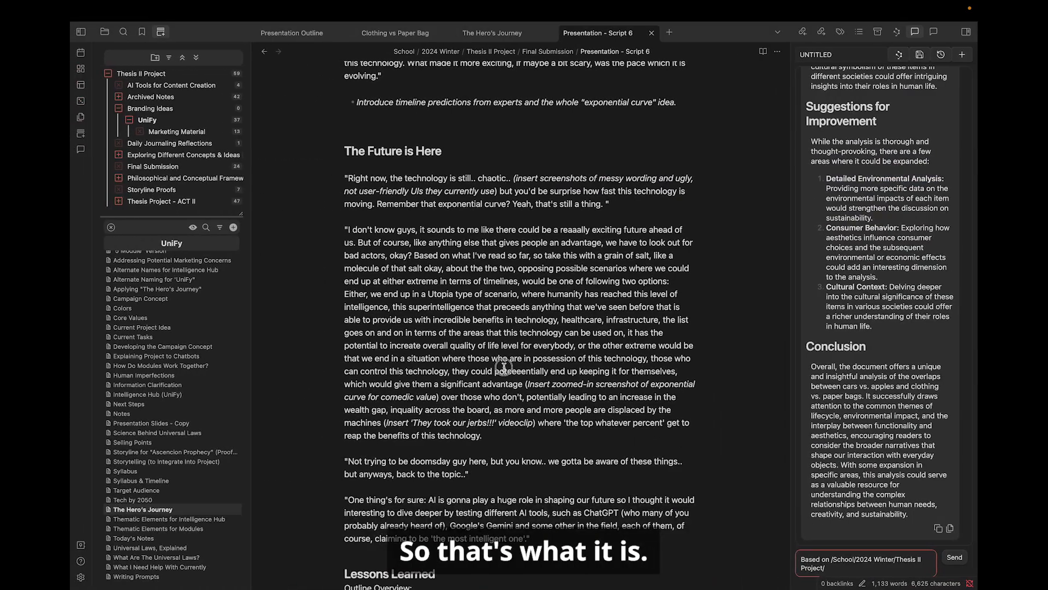
key(ctrl+a)
key(ctrl+v)
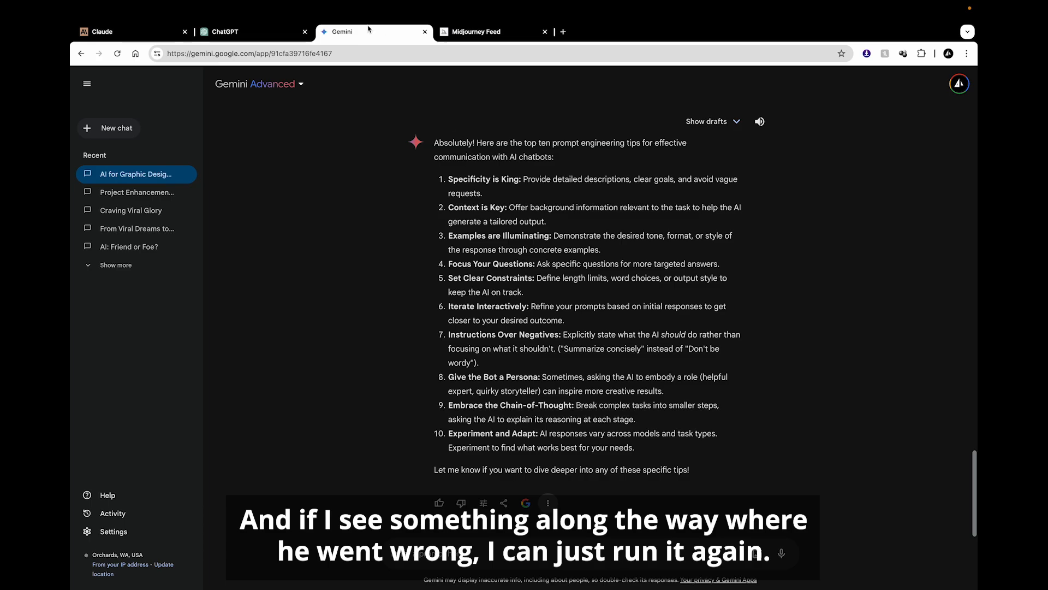
Step: Glance at the Claude and ChatGPT chats, return to Gemini and look through its conversation from the first prompt to the latest reply
click(158, 33)
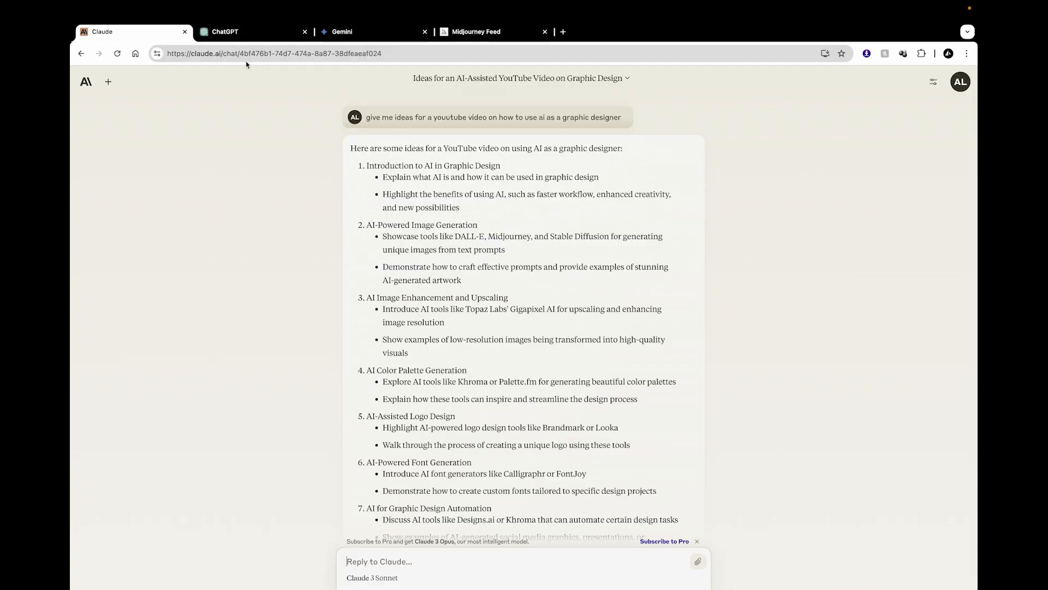
click(249, 33)
click(357, 33)
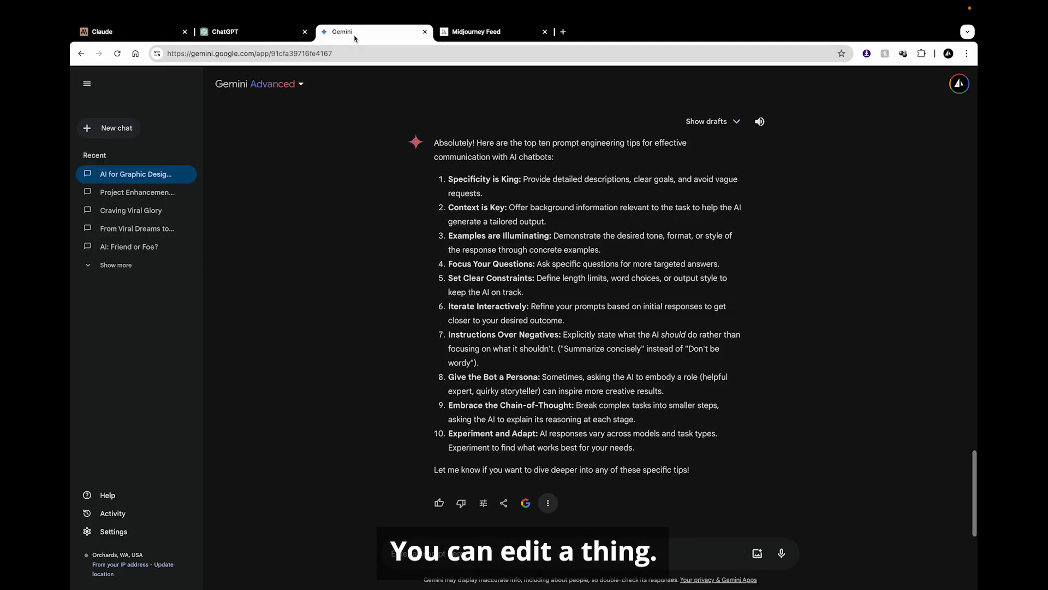
scroll(730, 127, up, 5)
scroll(731, 126, up, 15)
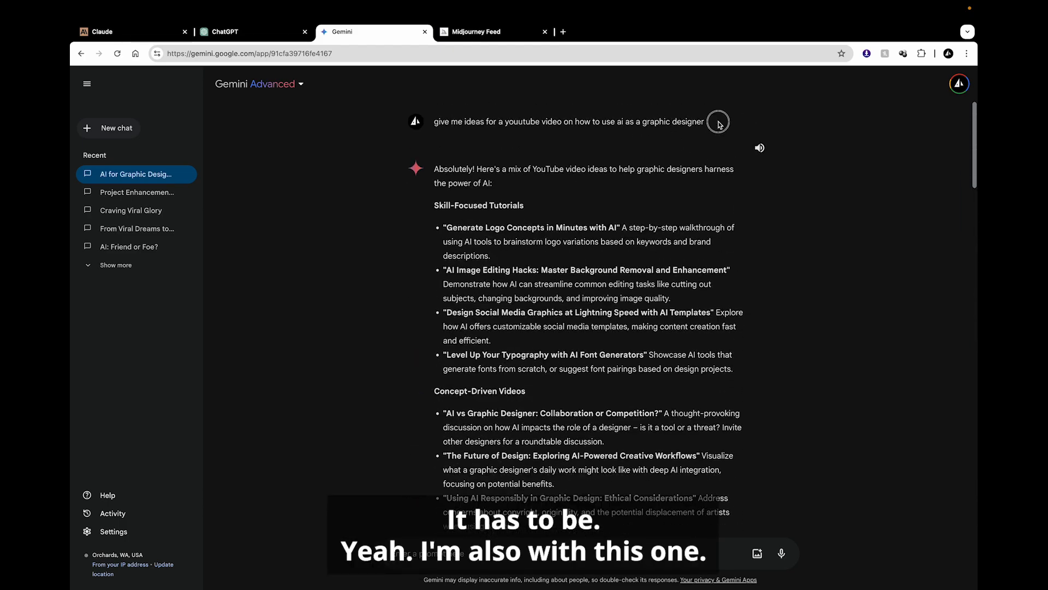
scroll(652, 226, down, 20)
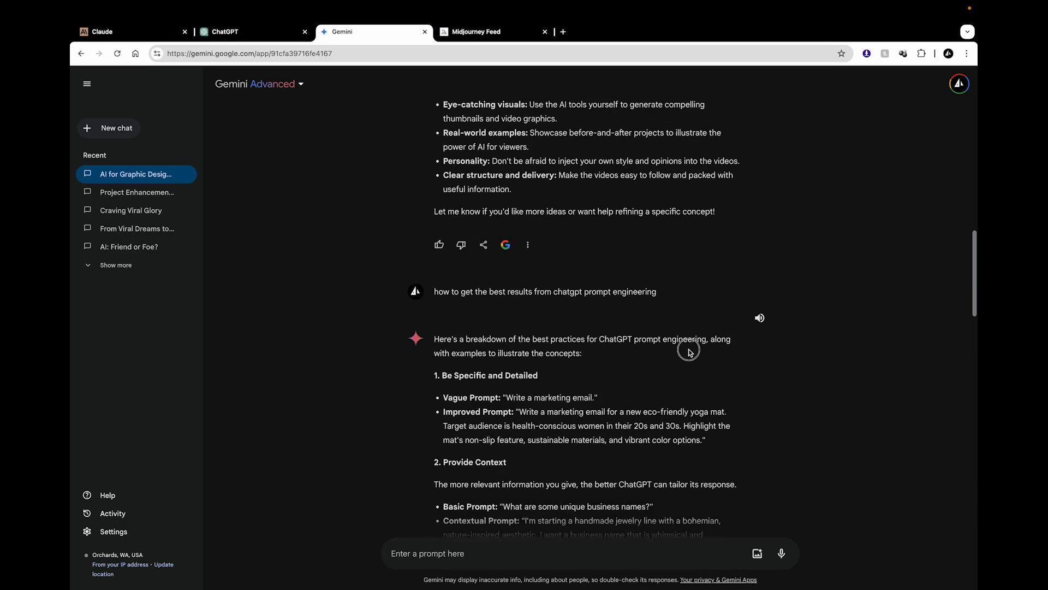
scroll(577, 388, down, 15)
Step: Show the alternative drafts of Gemini's ten-tips reply and open the prompt that produced it for editing
click(549, 503)
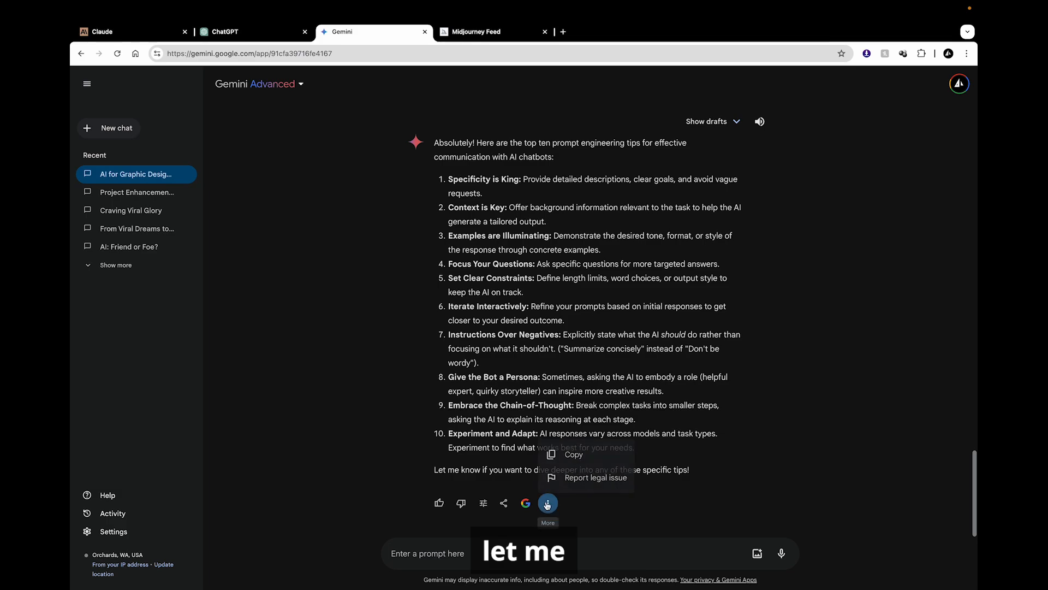
scroll(736, 345, up, 5)
click(736, 345)
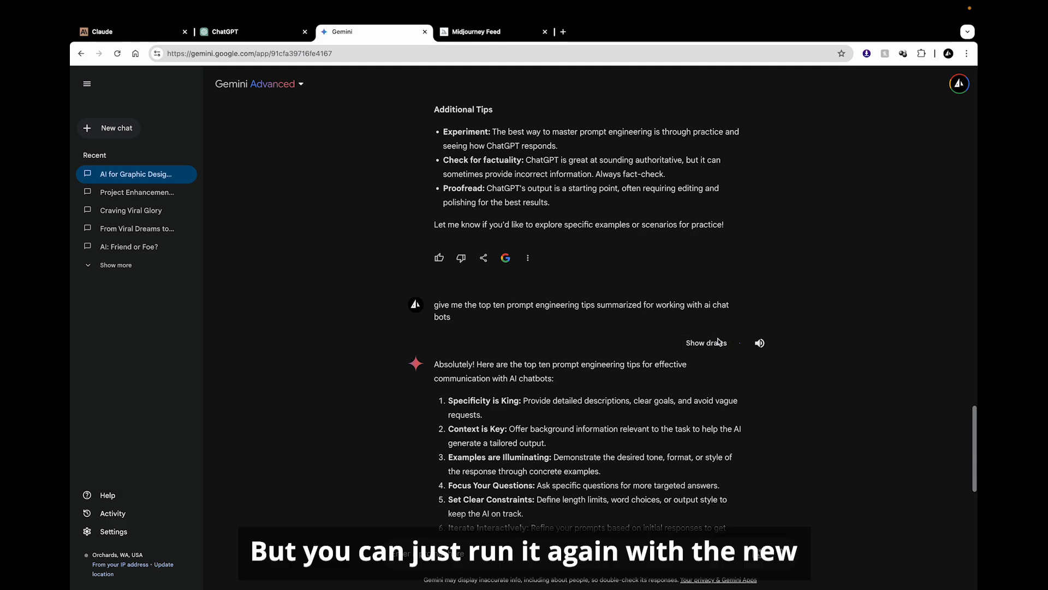
click(757, 306)
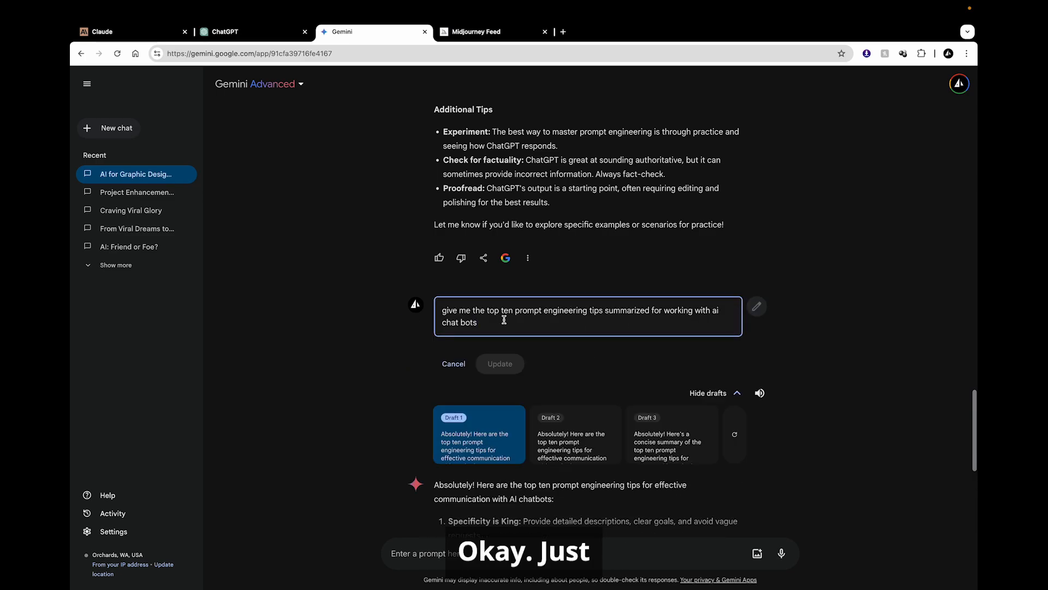
scroll(504, 320, down, 7)
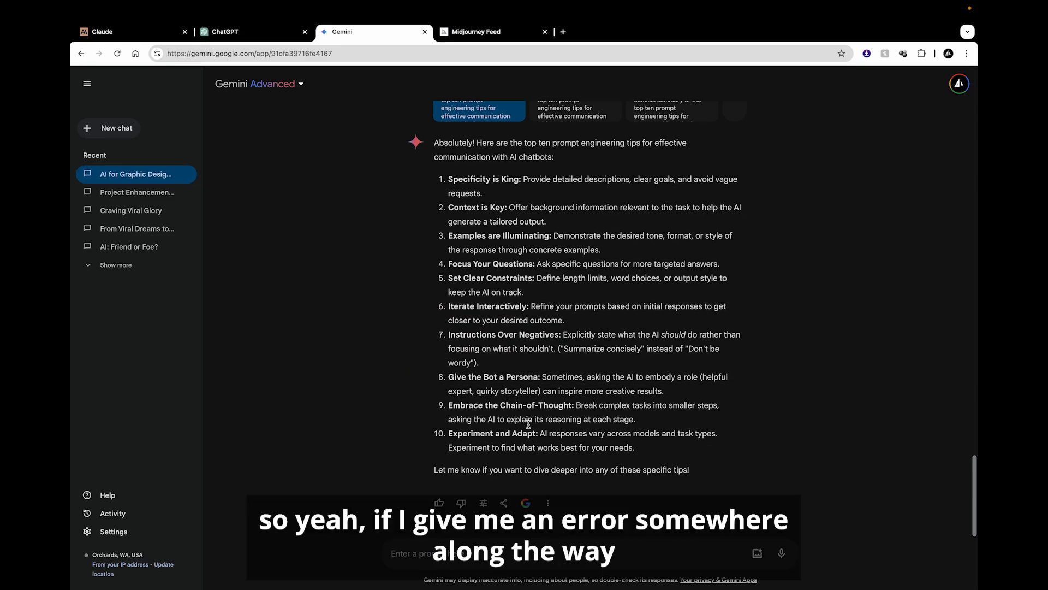
scroll(513, 319, up, 8)
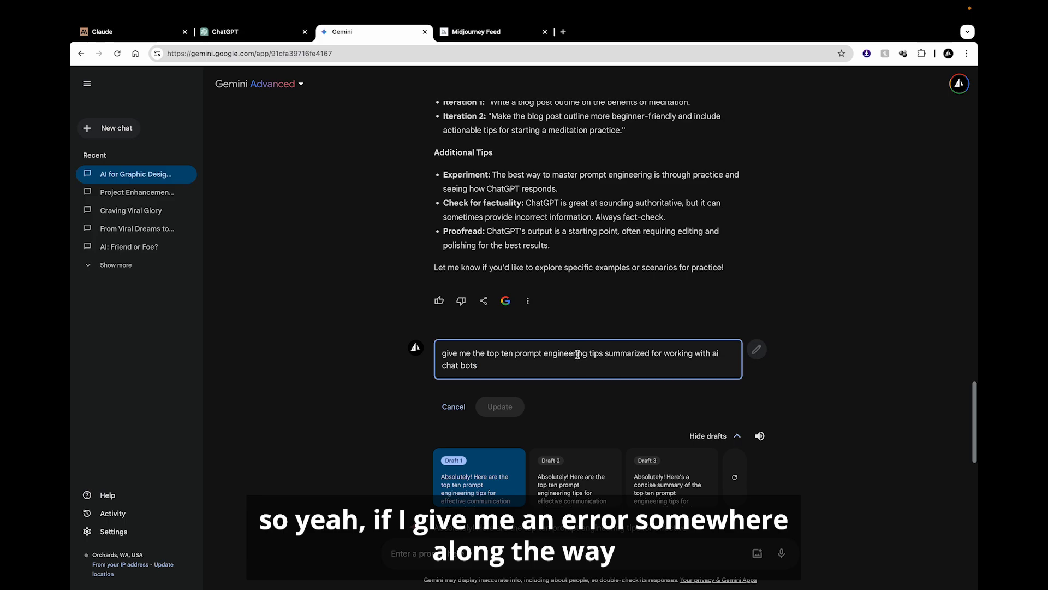
Step: Close the prompt editor without changing the prompt and look over Gemini's ten prompt-engineering tips
click(508, 405)
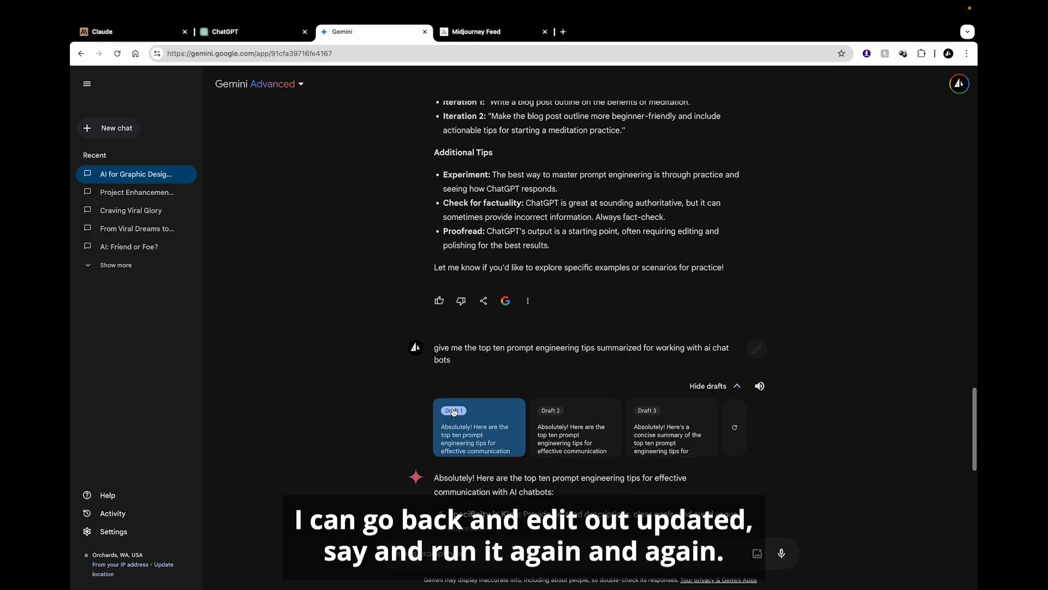
scroll(572, 427, down, 6)
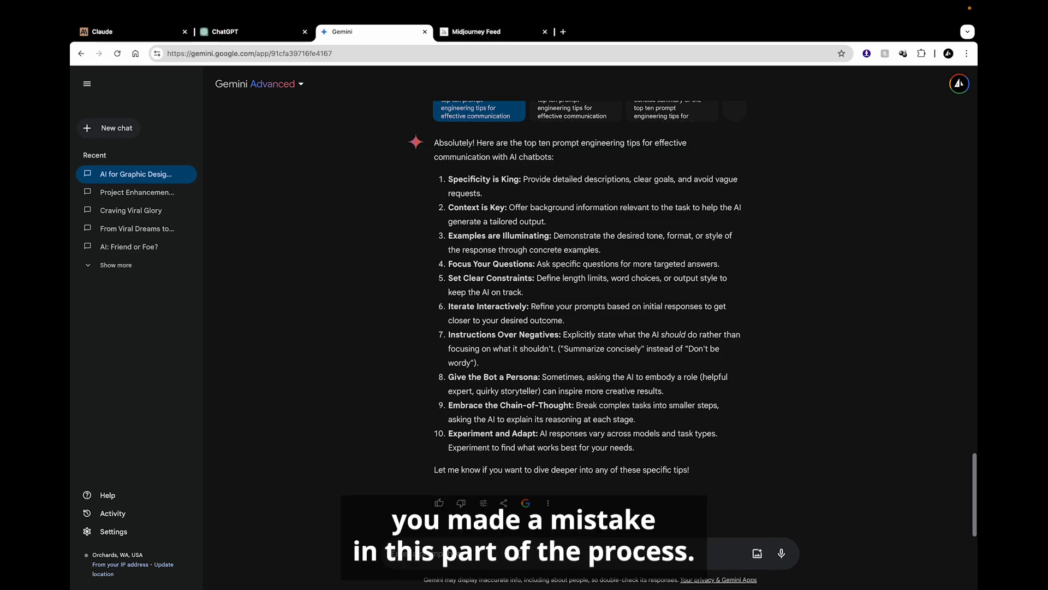
Step: Switch to Obsidian and browse the note lists of Exploring Different Concepts & Ideas, Final Submission, AI Tools for Content Creation and the main Thesis II Project folder
key(ctrl+Left)
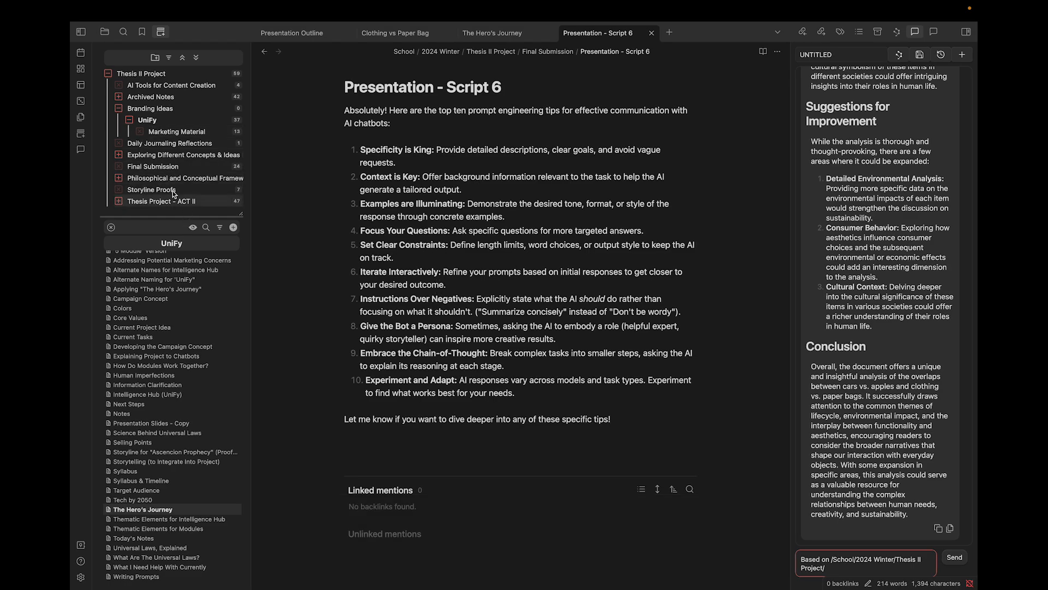
click(158, 156)
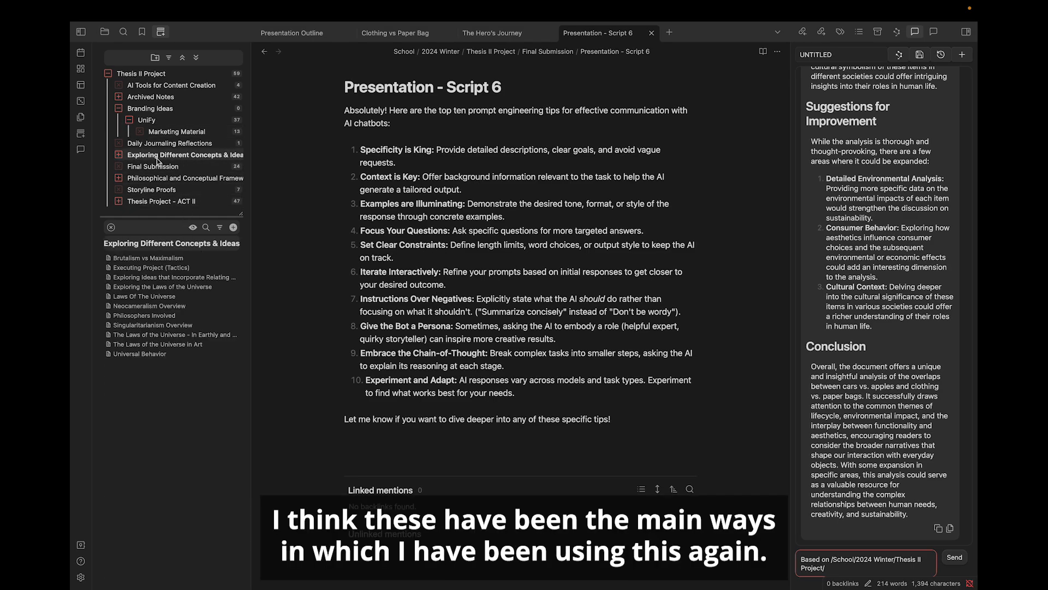
click(164, 178)
click(155, 166)
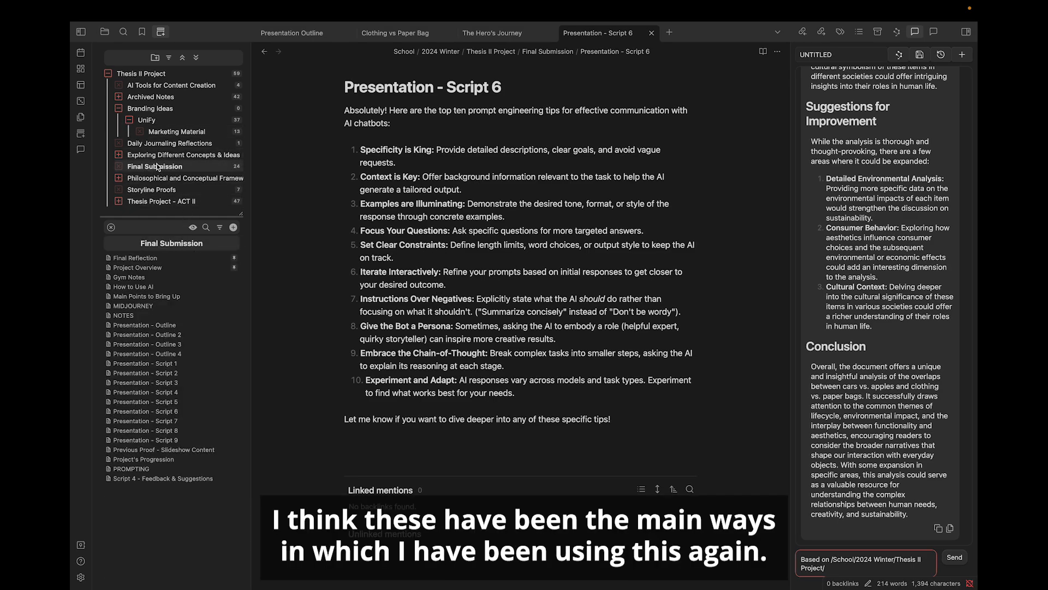
click(220, 73)
scroll(166, 368, down, 10)
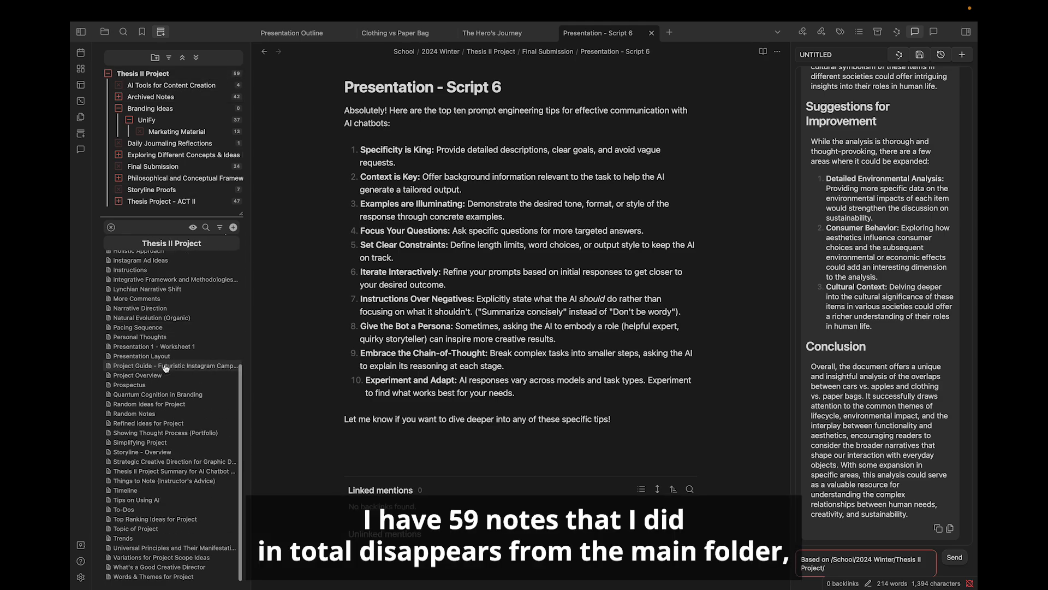
scroll(166, 367, up, 10)
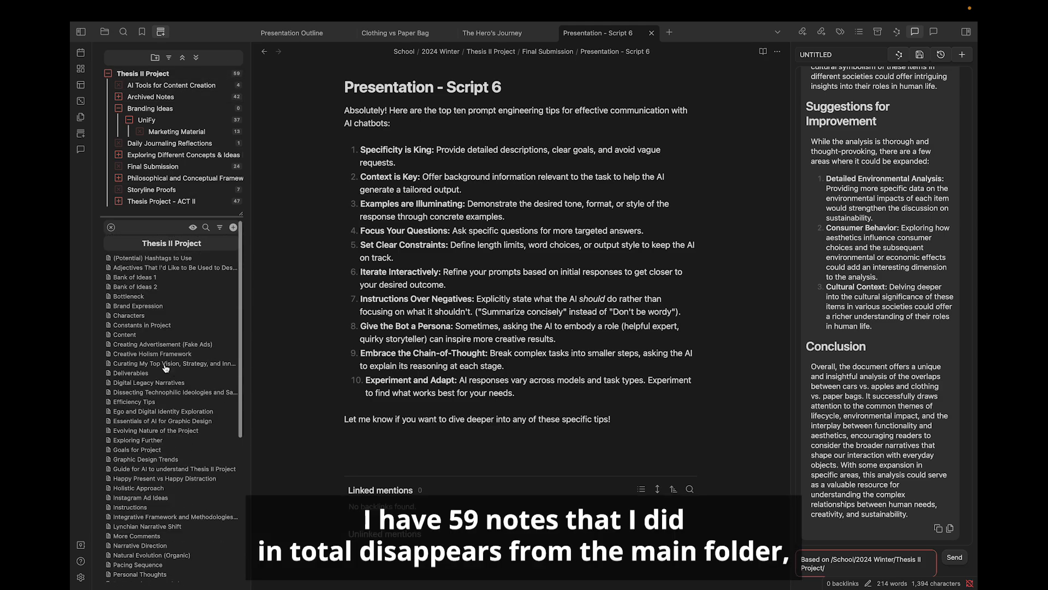
click(161, 85)
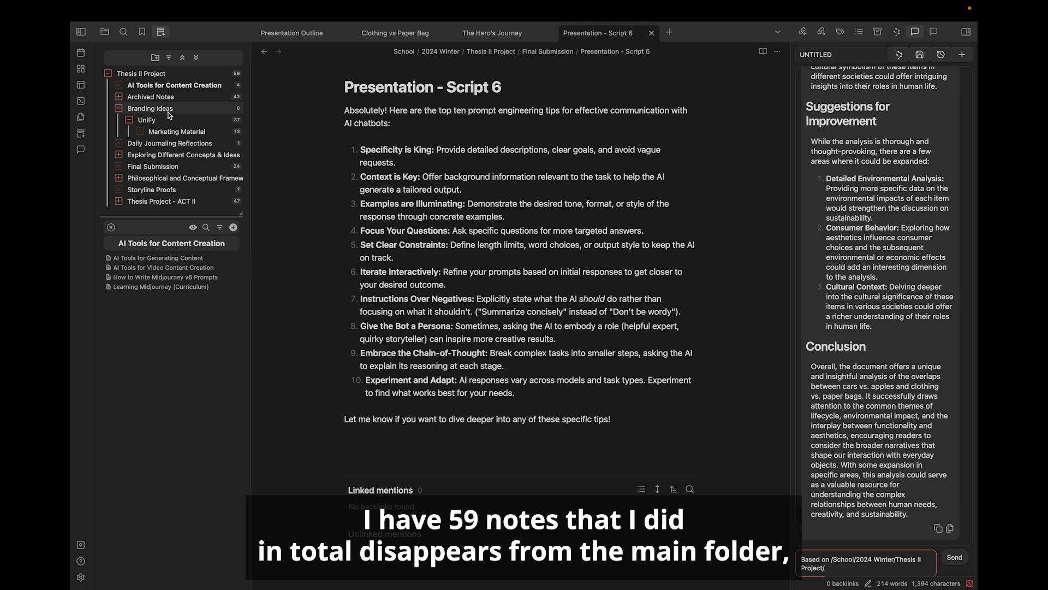
click(171, 74)
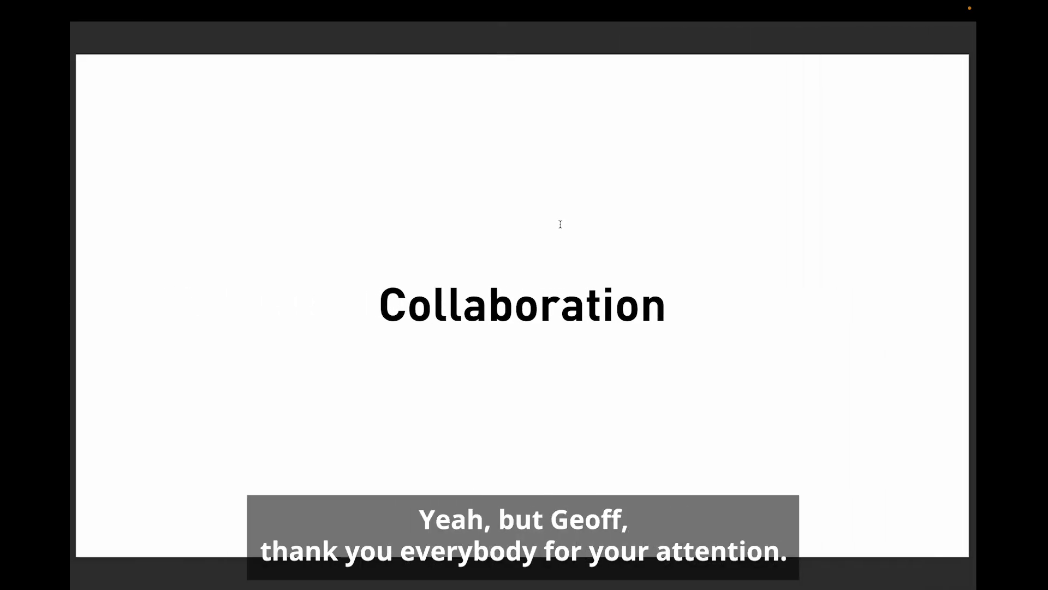
key(Right)
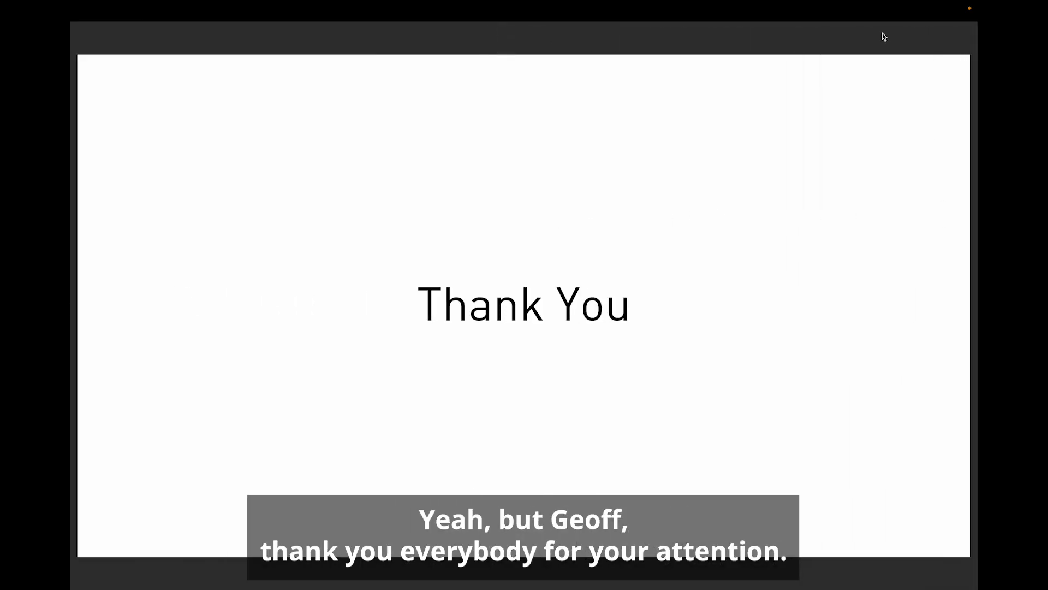
mouse_move(883, 2)
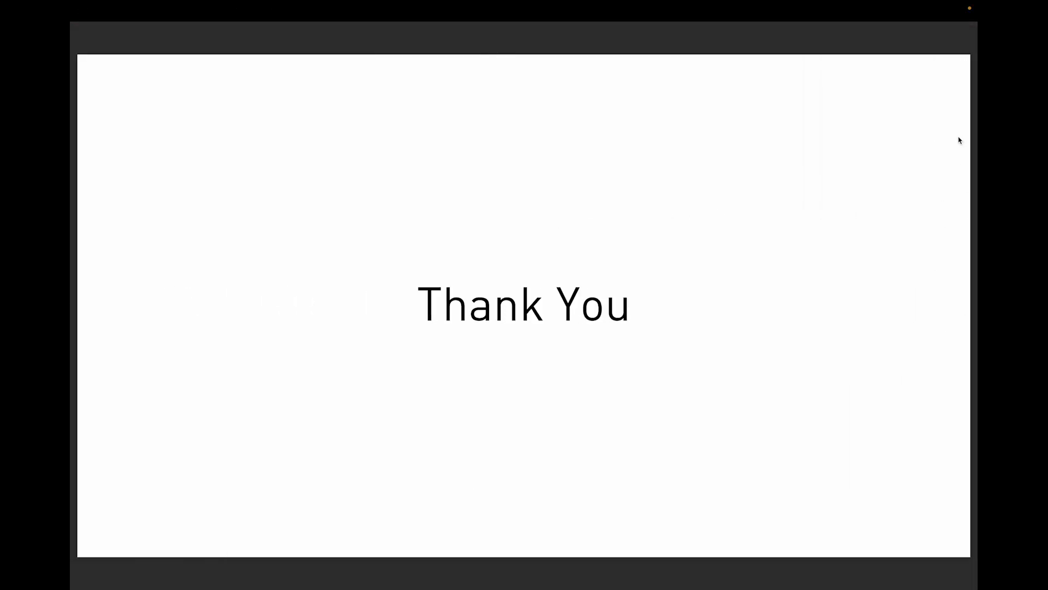